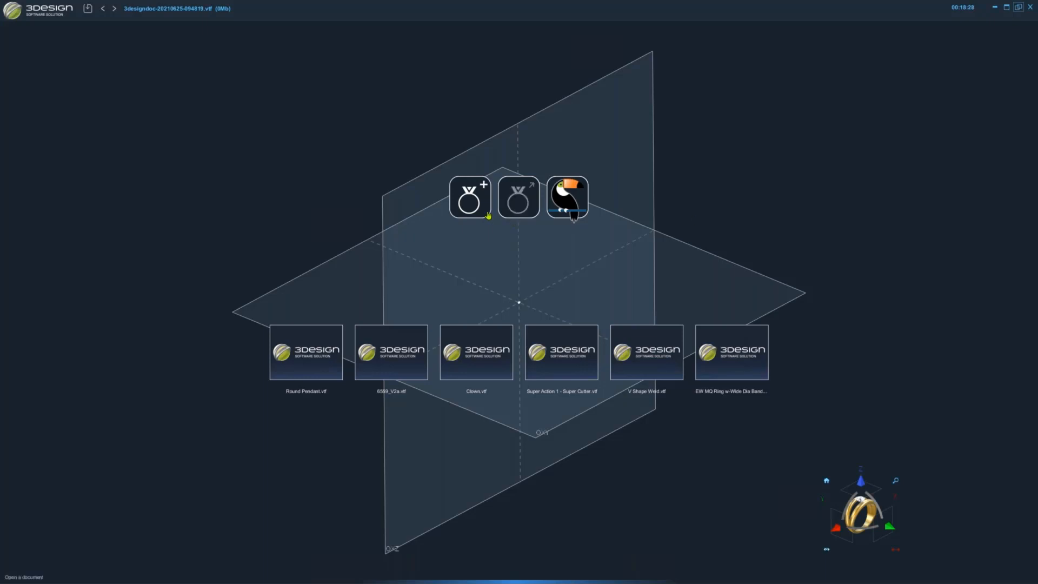
# Start a new part and delete the two grey custom Super Actions from the utility features
pyautogui.click(469, 197)
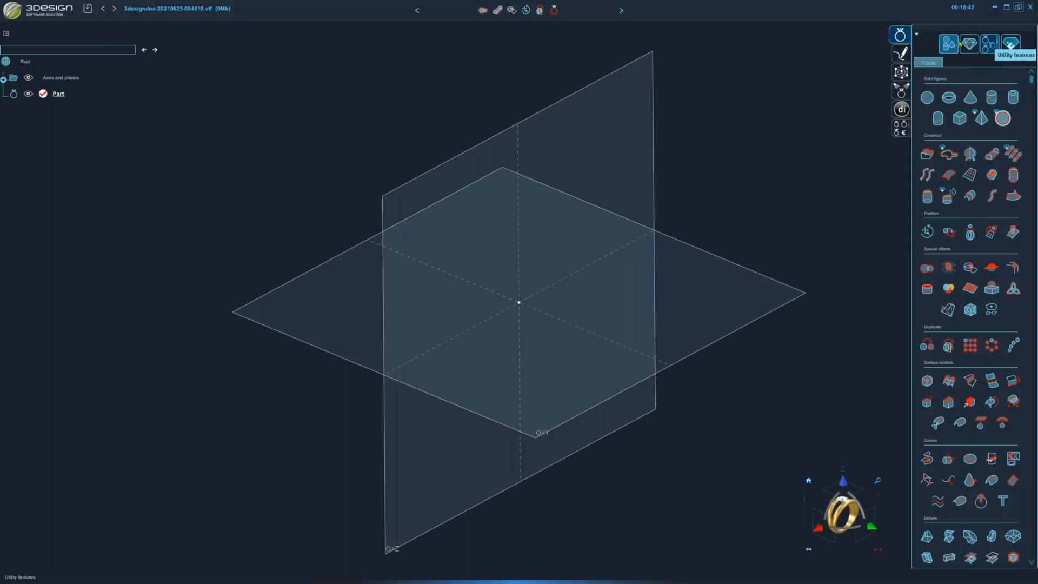
pyautogui.click(1012, 49)
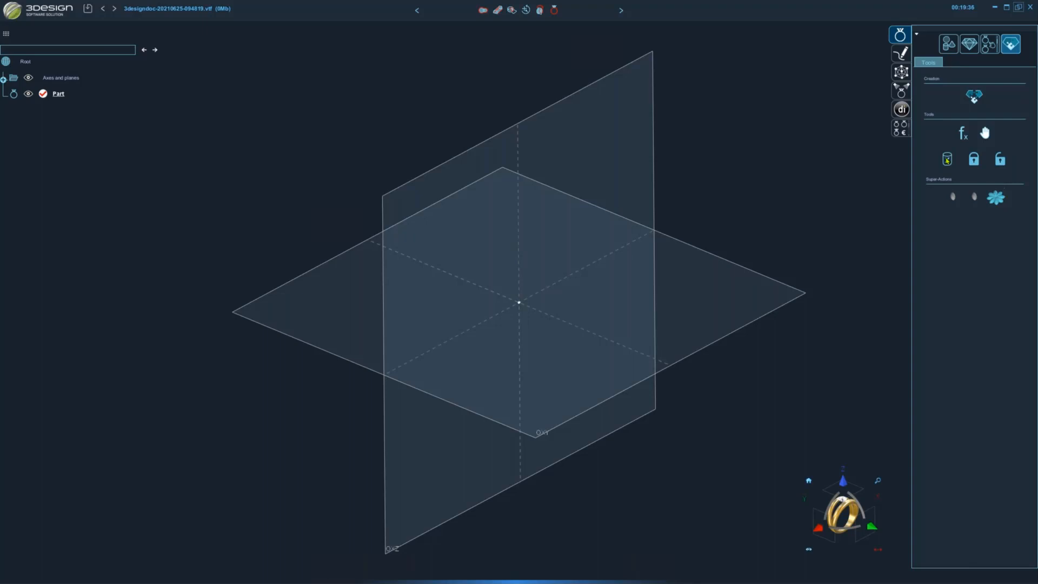
pyautogui.moveTo(954, 199); pyautogui.dragTo(949, 162)
pyautogui.moveTo(963, 204); pyautogui.dragTo(947, 162)
# Create a yellow gold sphere with a 5 mm diameter, centred at the origin on the OXY plane
pyautogui.click(949, 44)
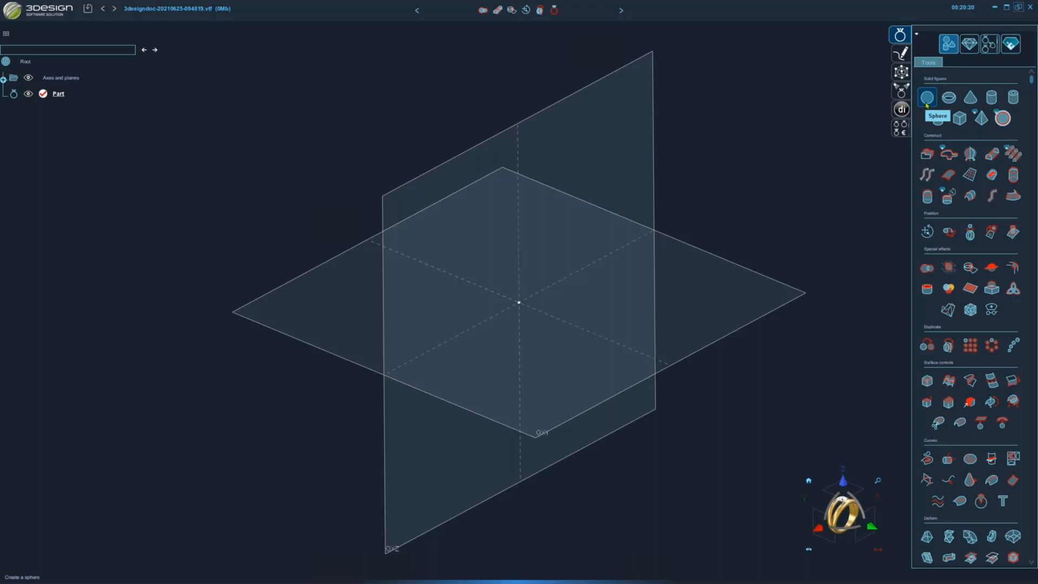
pyautogui.click(927, 102)
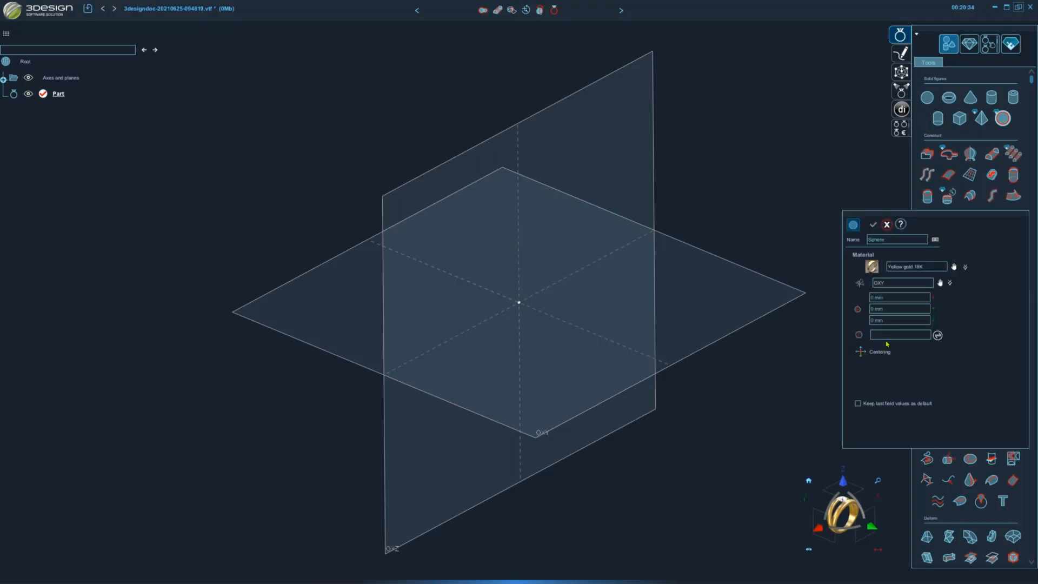
pyautogui.write('9')
pyautogui.press('Return')
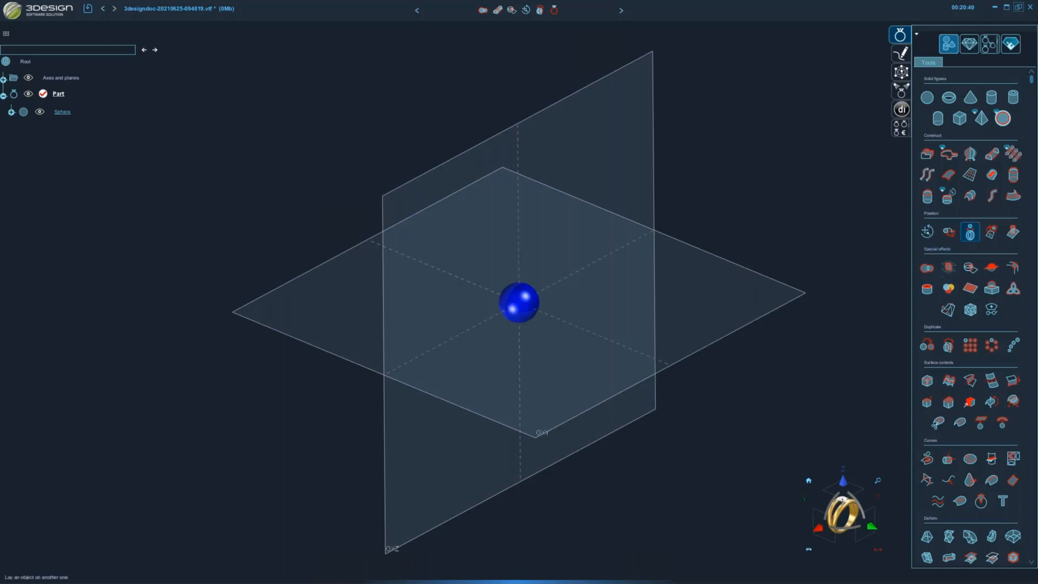
# Cut the sphere in half with Cut and delete, cutting along a plane with OXZ as the slice plane
pyautogui.click(992, 267)
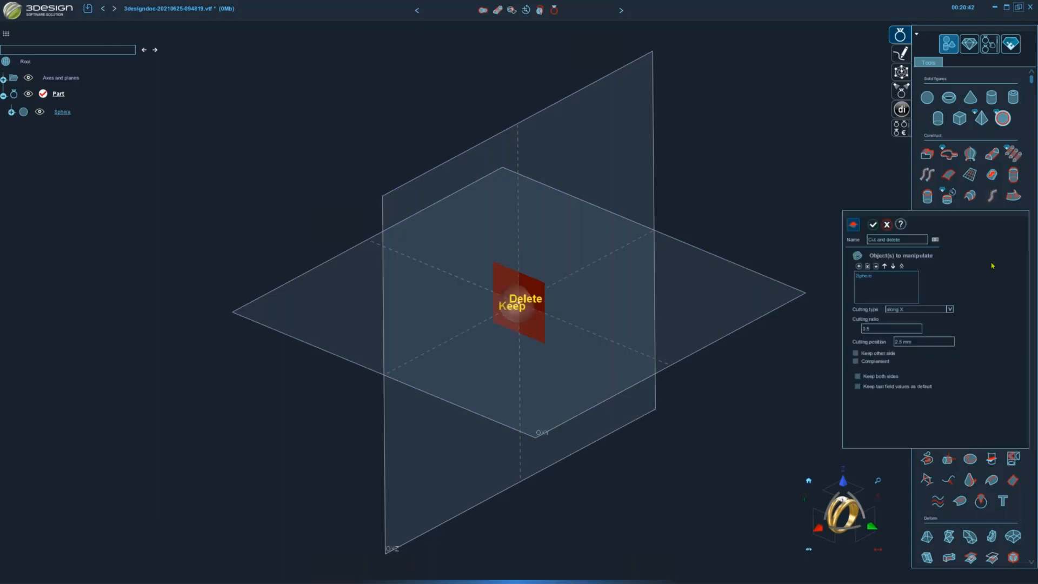
pyautogui.click(915, 309)
pyautogui.click(907, 336)
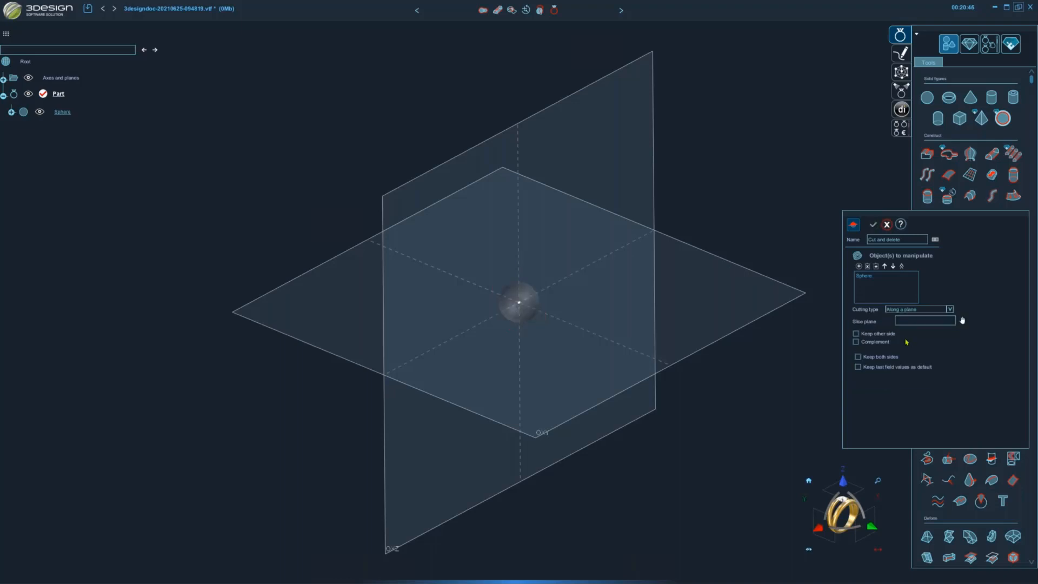
pyautogui.click(943, 321)
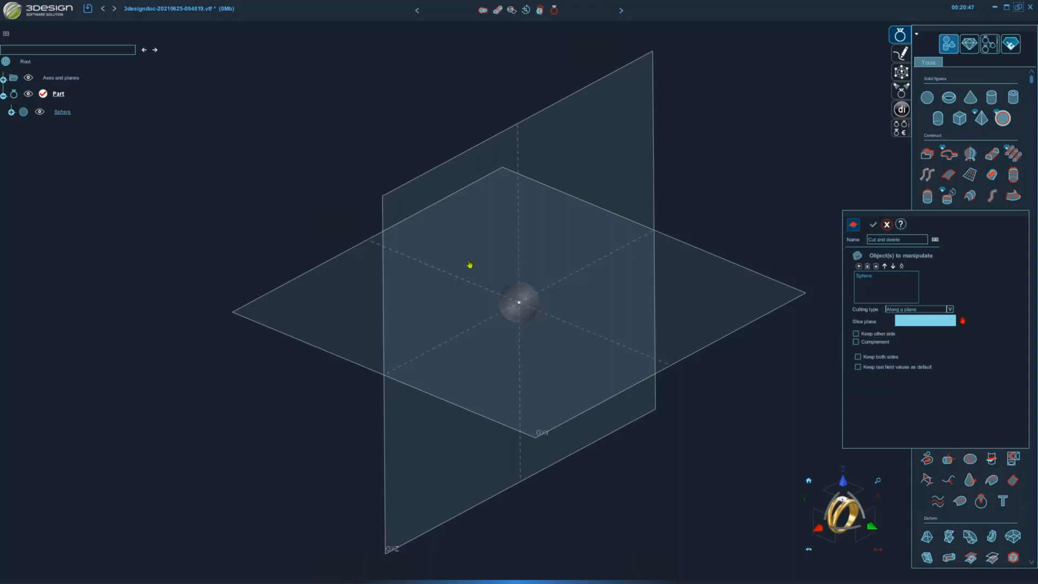
pyautogui.click(383, 249)
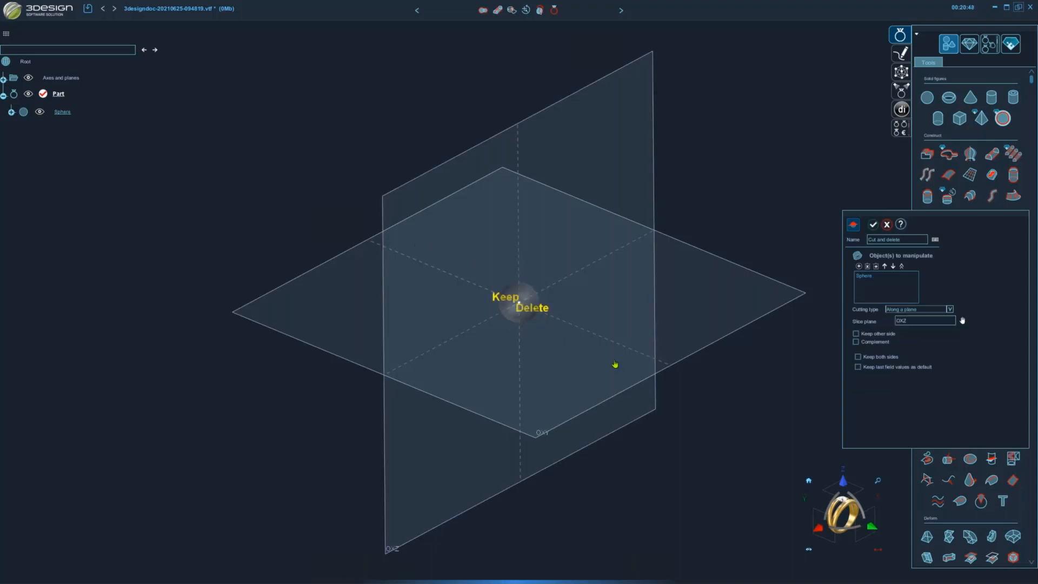
pyautogui.click(872, 225)
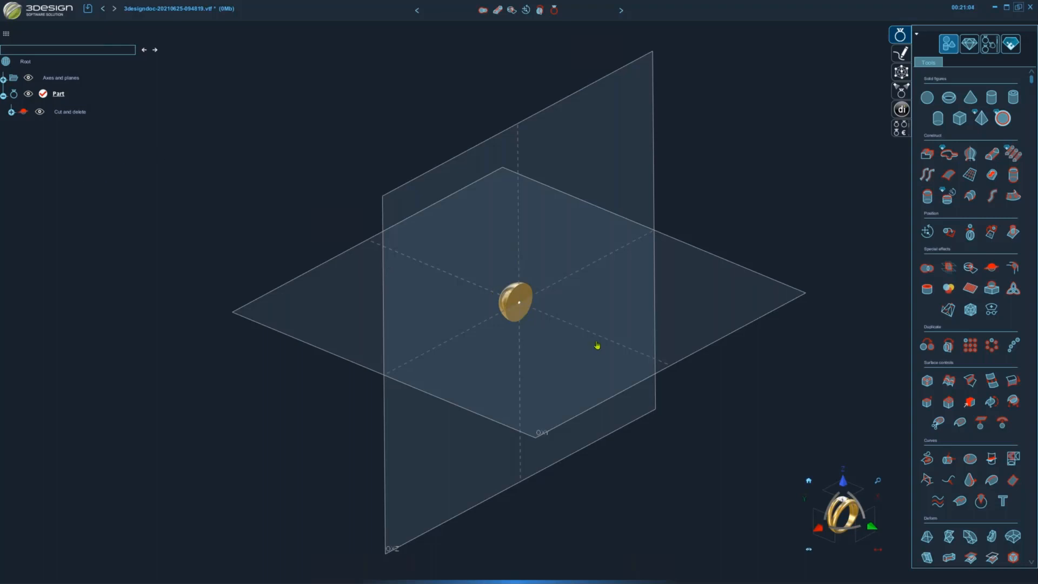
# Create a Super Action from the cut half sphere
pyautogui.click(525, 295)
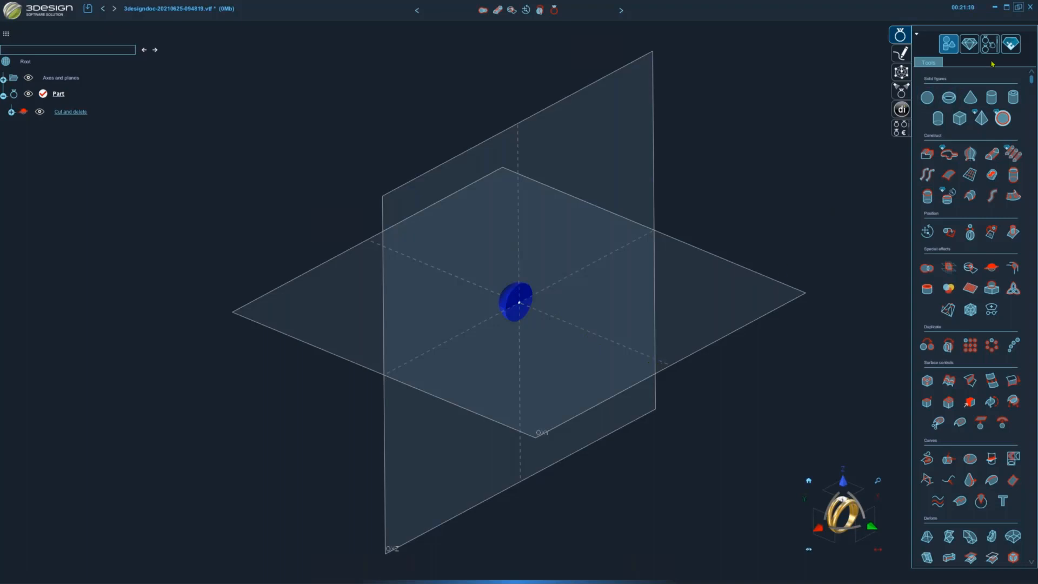
pyautogui.click(1009, 45)
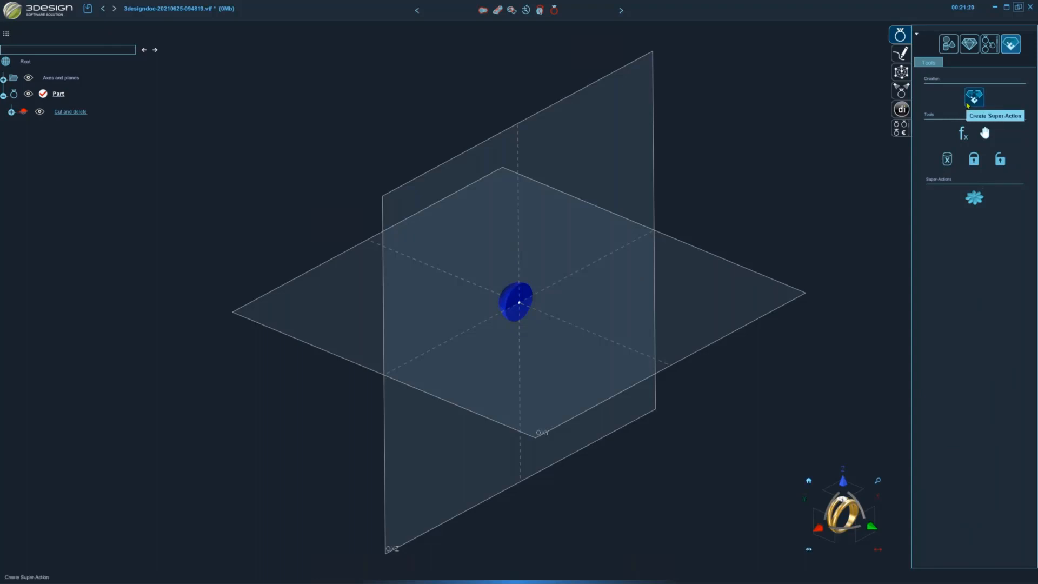
pyautogui.click(968, 105)
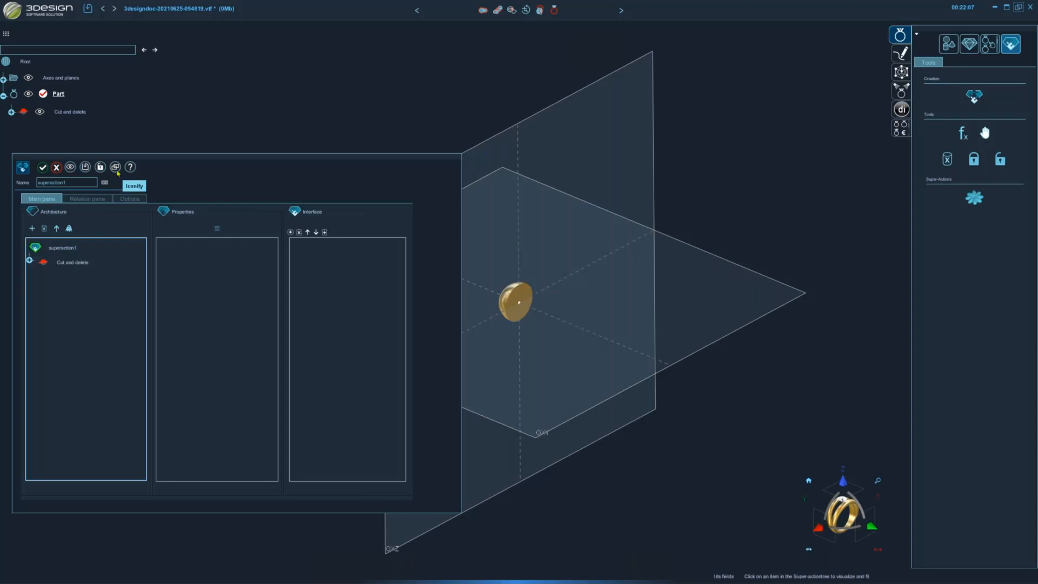
# Collapse and restore the Super Action window, and review its relation and option settings
pyautogui.click(116, 169)
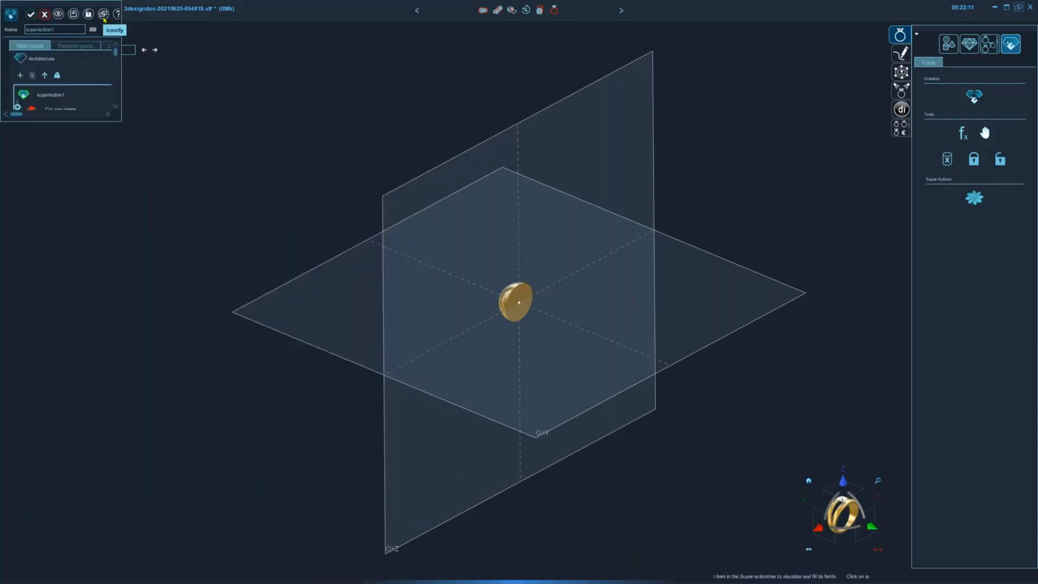
pyautogui.click(104, 18)
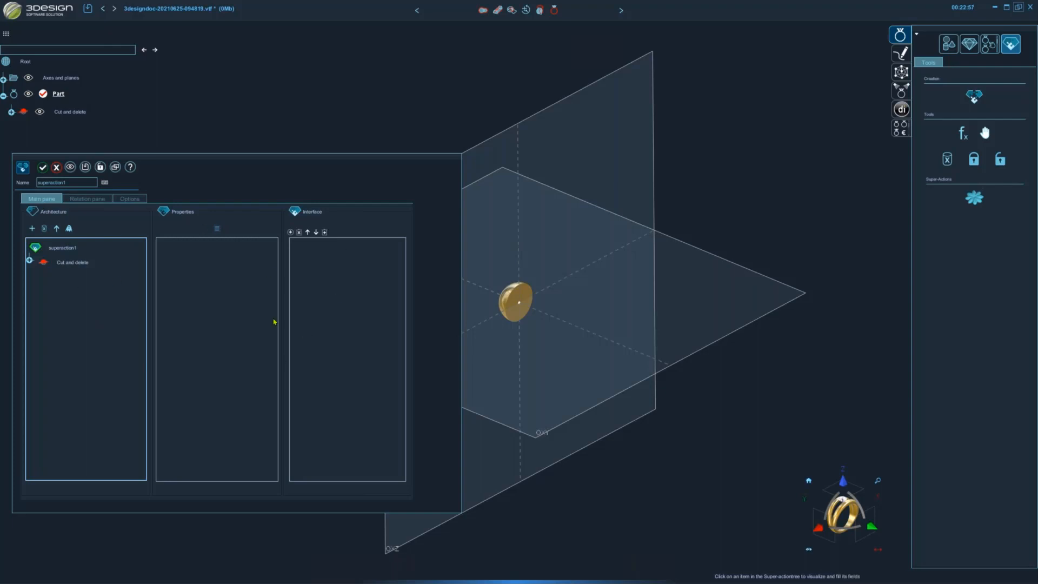
pyautogui.click(91, 200)
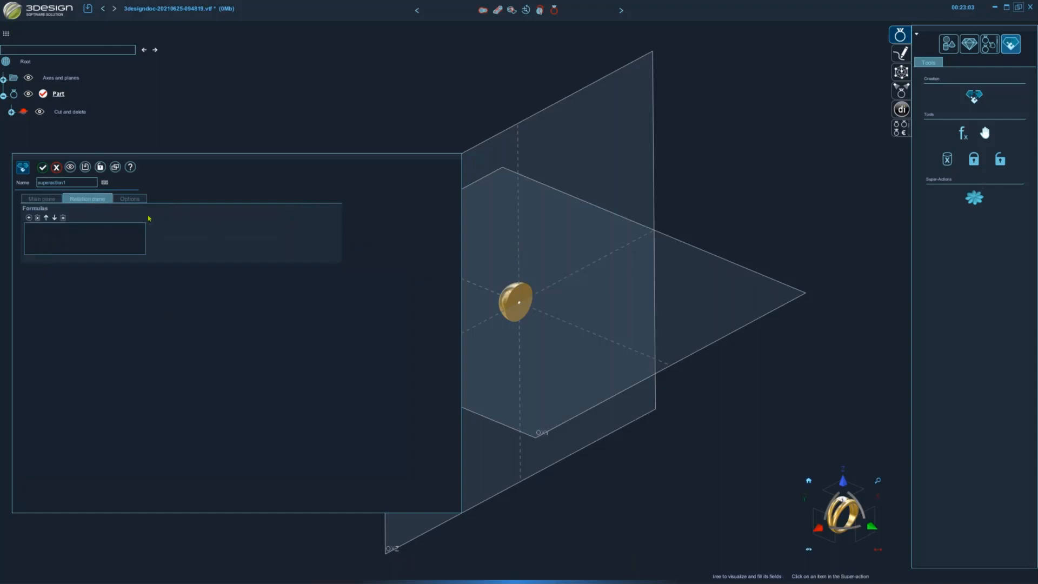
pyautogui.click(134, 202)
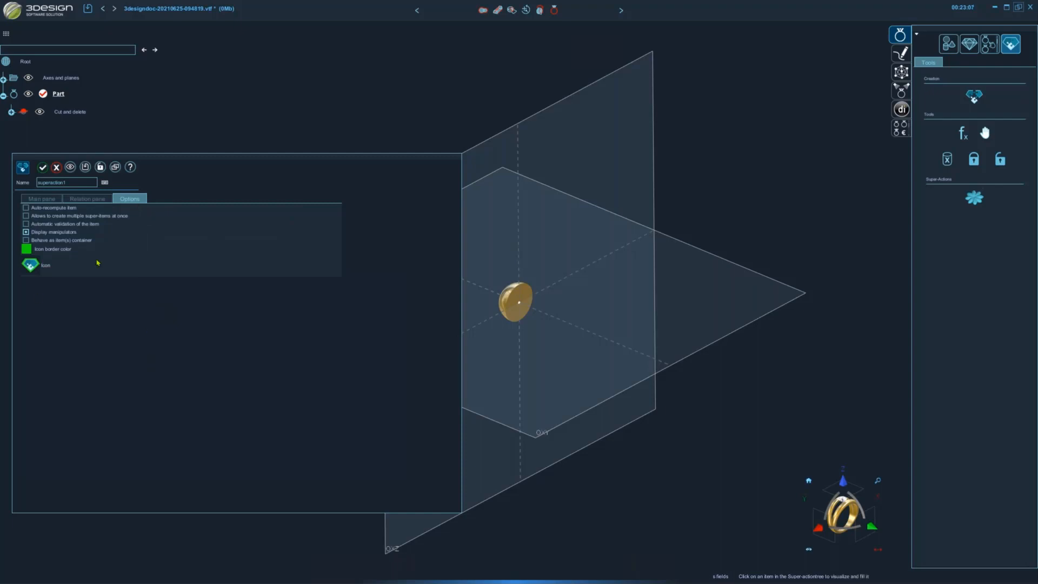
pyautogui.click(42, 199)
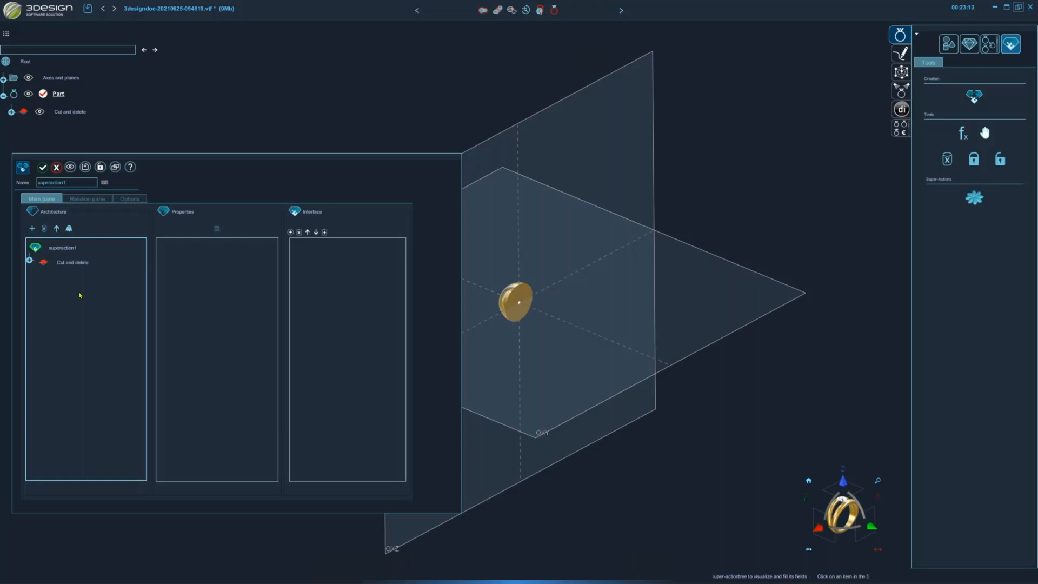
# Expand the Super Action's architecture and set the diameter of its Sphere element to 10 mm
pyautogui.click(29, 260)
pyautogui.click(37, 275)
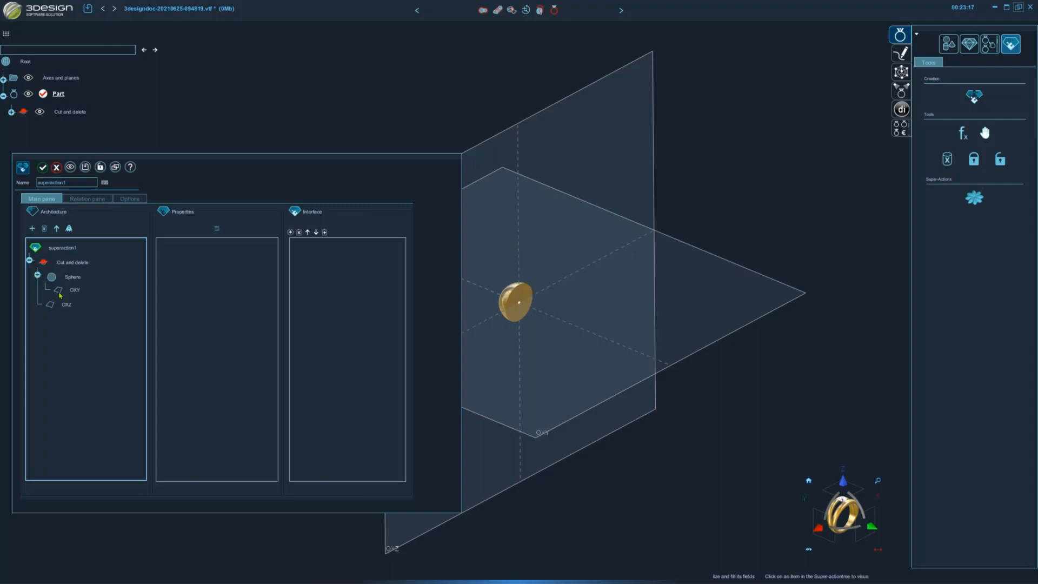
pyautogui.click(70, 263)
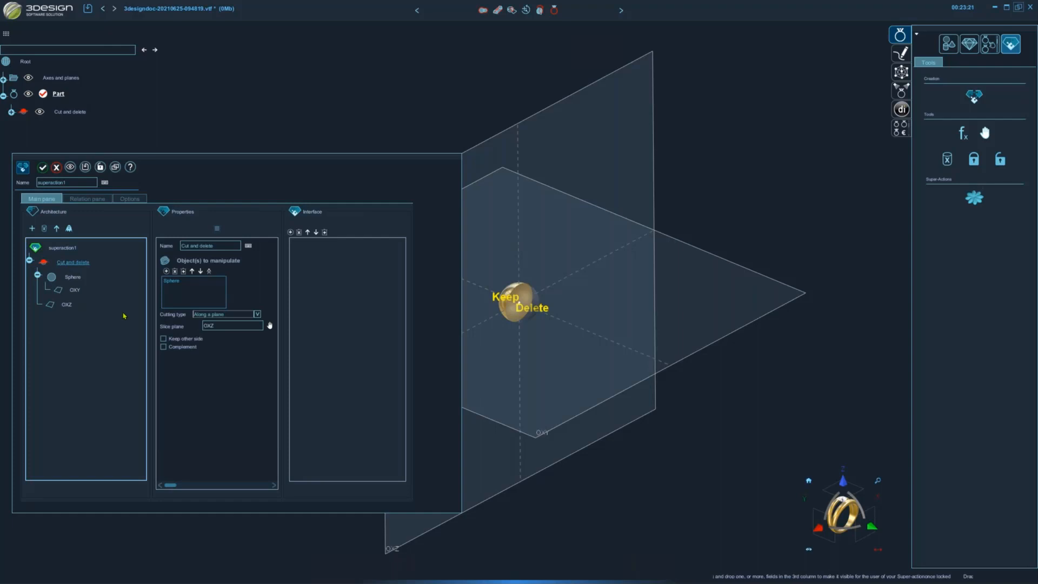
pyautogui.click(72, 278)
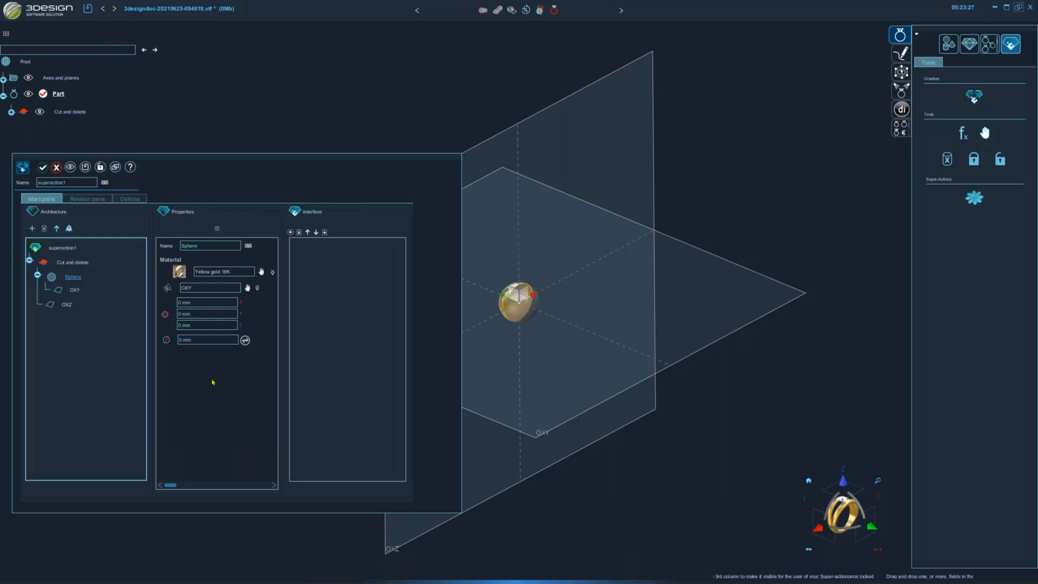
pyautogui.click(208, 340)
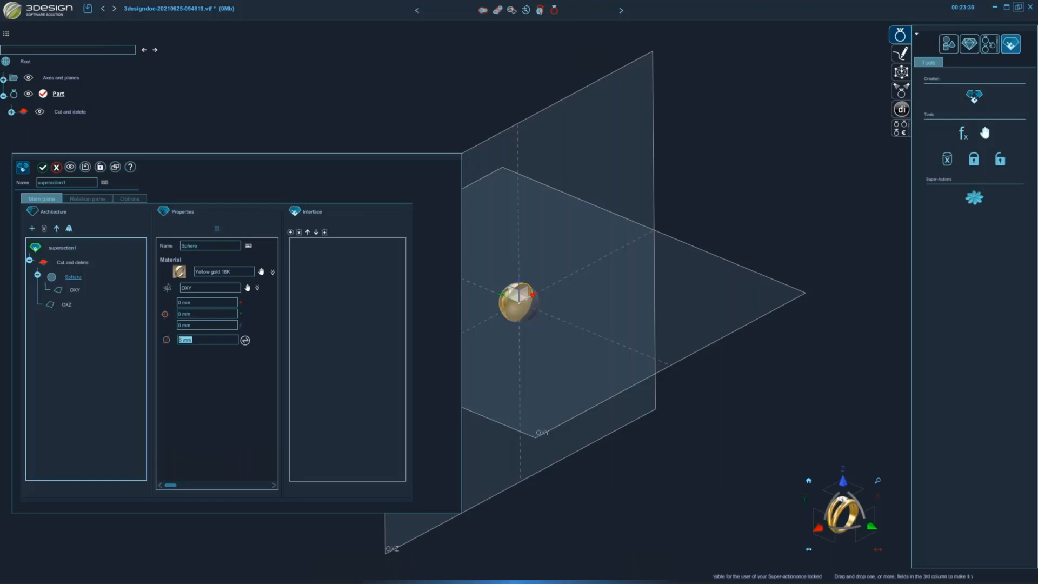
pyautogui.write('10')
pyautogui.press('Return')
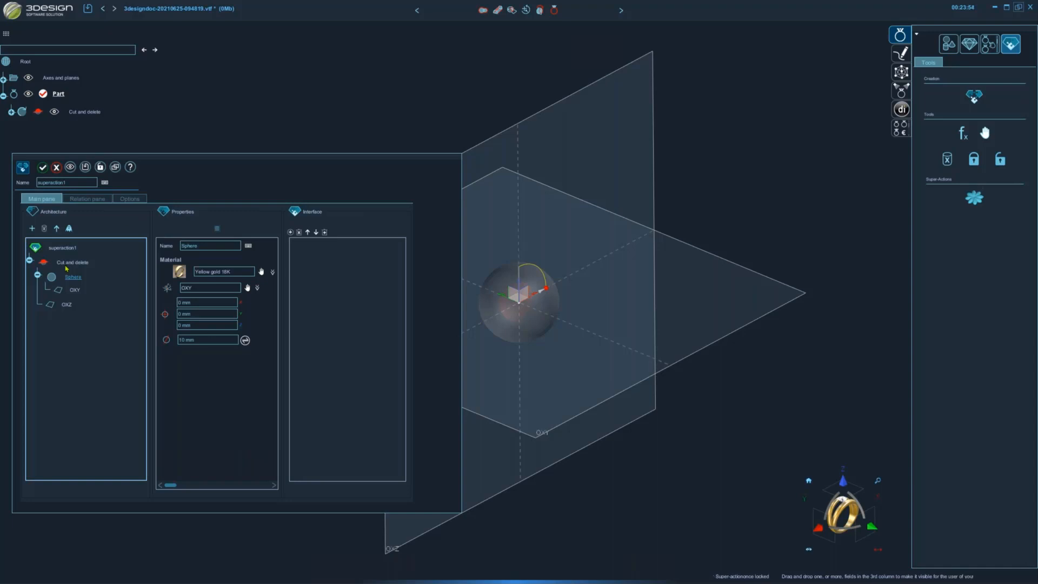
# Change the Cut and delete element's slice plane to OXY and enable Keep other side
pyautogui.click(65, 265)
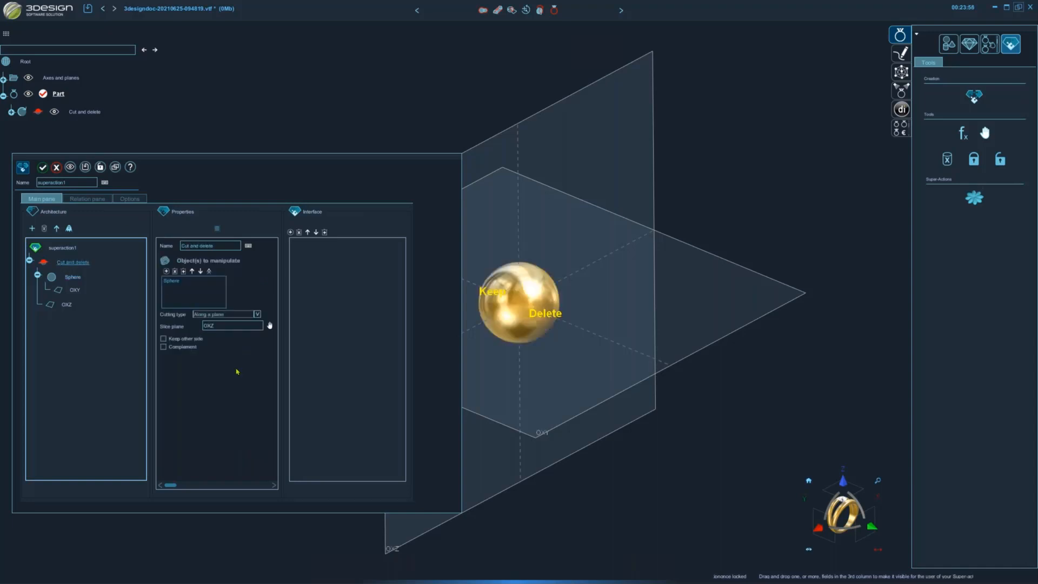
pyautogui.click(270, 326)
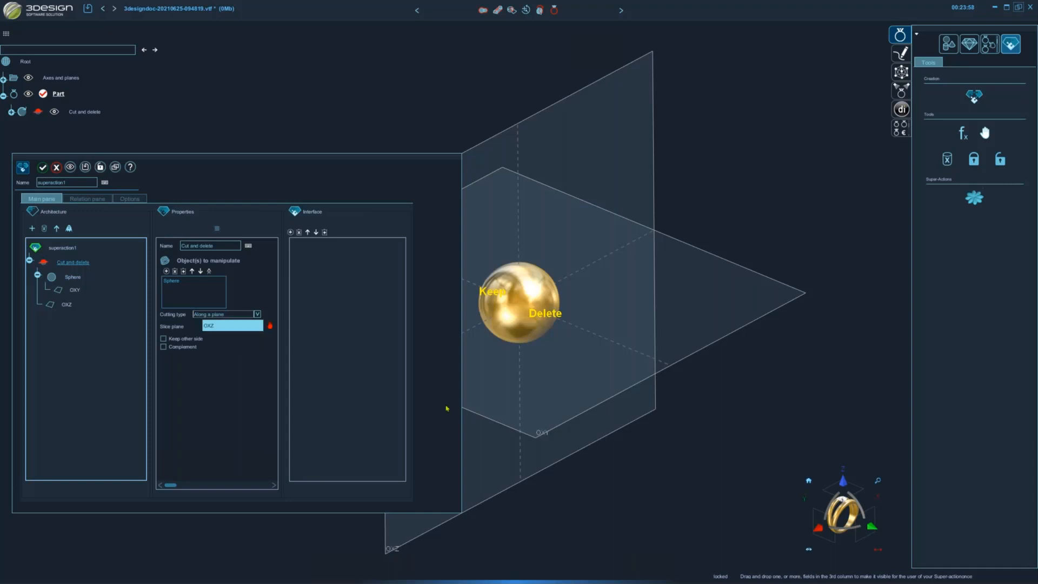
pyautogui.click(530, 439)
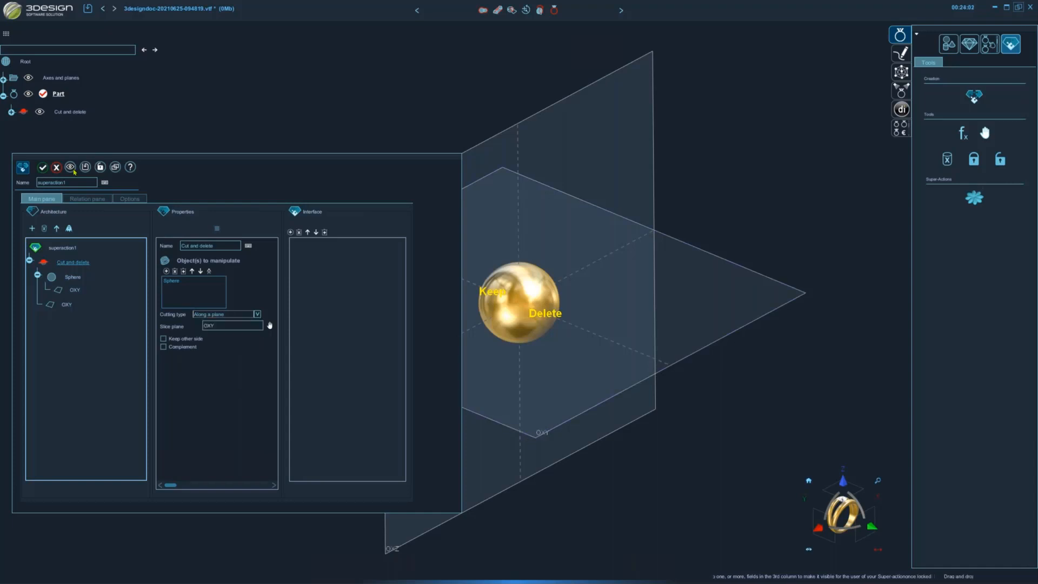
pyautogui.click(163, 338)
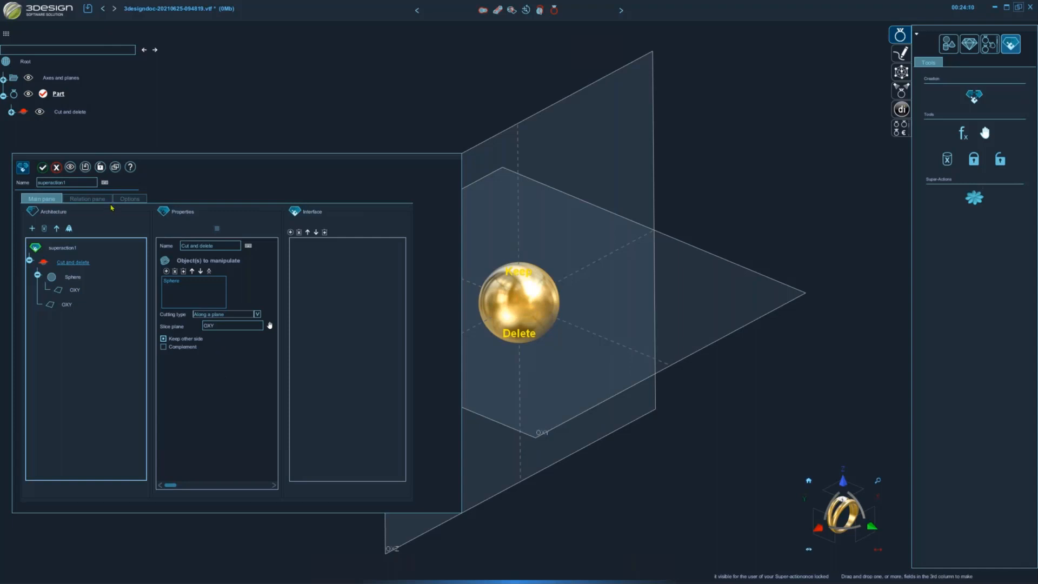
# Set the Super Action's icon border colour to golden yellow (RGB 244, 195, 24) and use Super Cutter.png as its icon
pyautogui.click(130, 199)
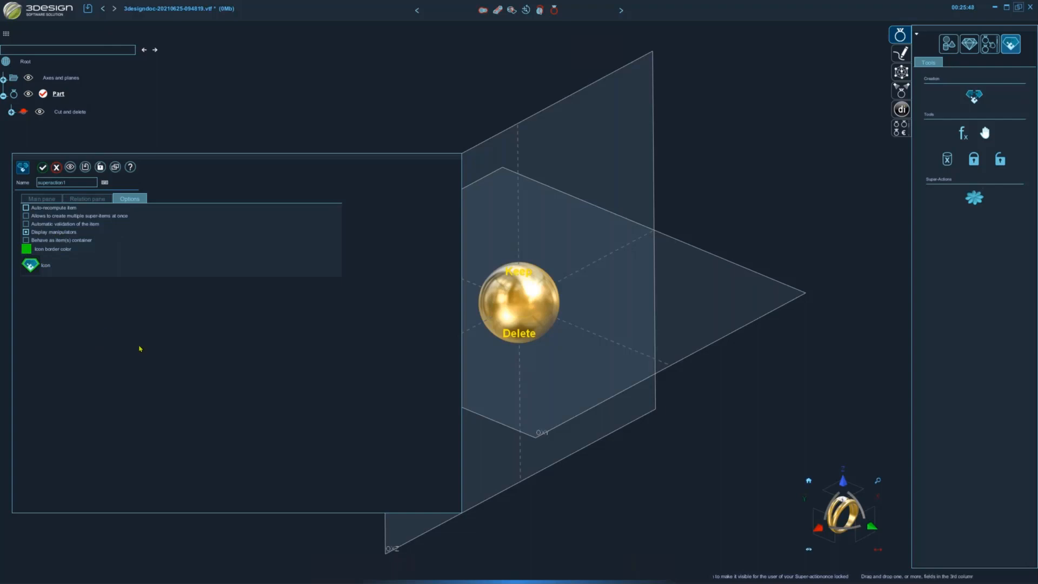
pyautogui.click(27, 250)
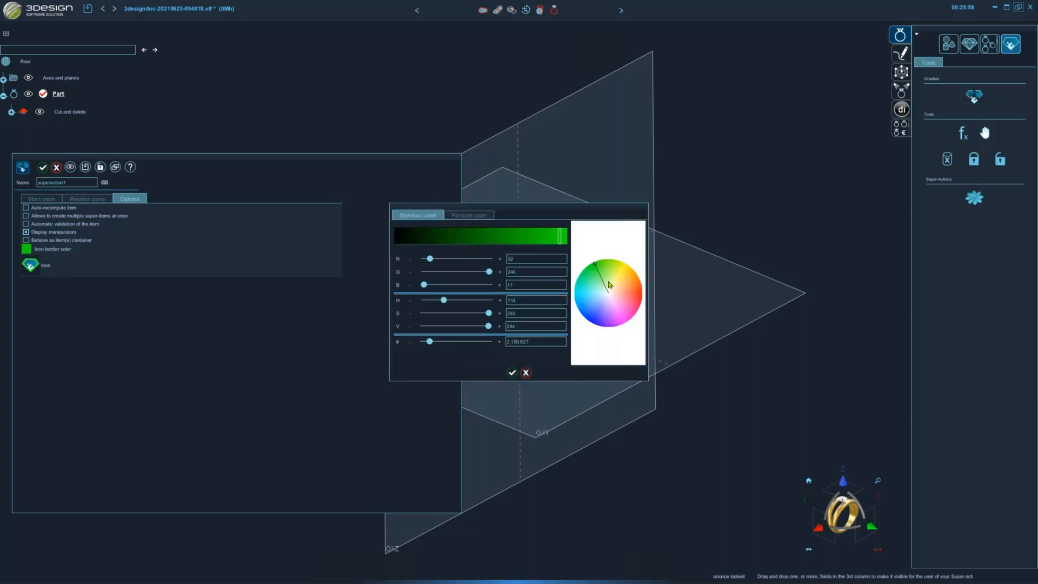
pyautogui.moveTo(607, 283)
pyautogui.mouseDown()
pyautogui.moveTo(590, 269)
pyautogui.moveTo(582, 289)
pyautogui.moveTo(597, 269)
pyautogui.moveTo(630, 270)
pyautogui.mouseUp()
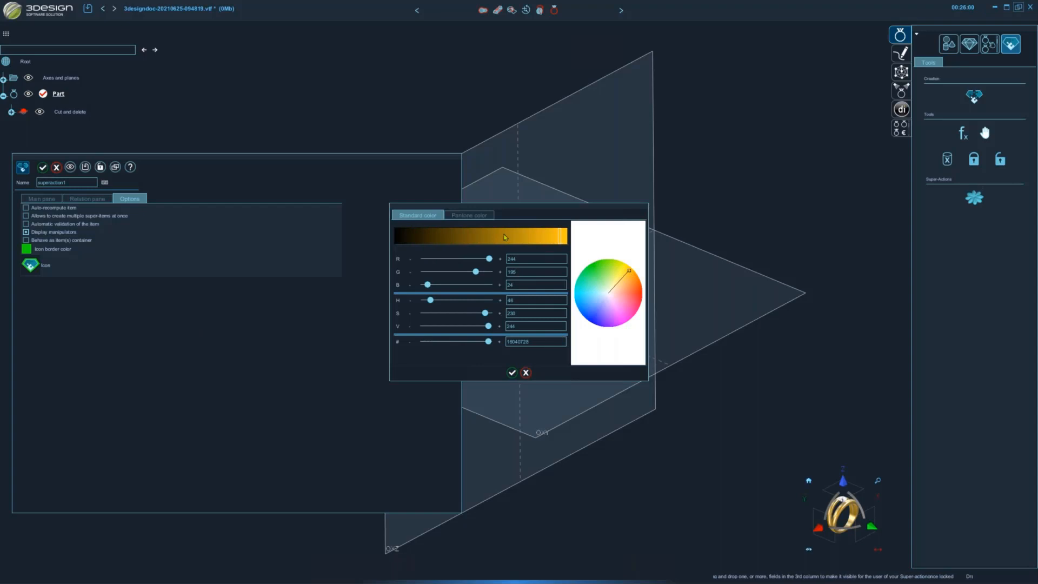
pyautogui.click(512, 372)
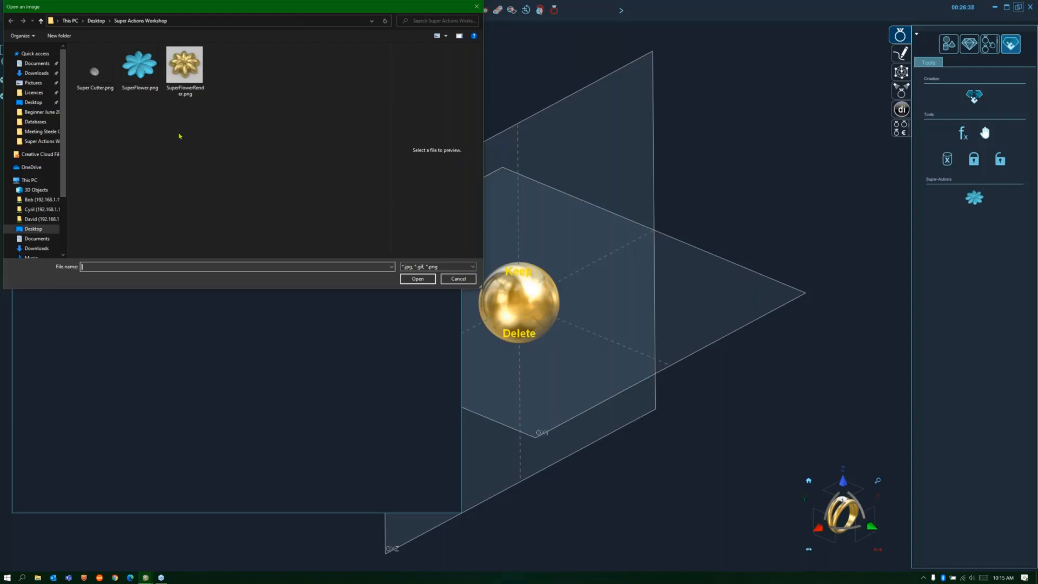
pyautogui.click(91, 81)
pyautogui.doubleClick(91, 81)
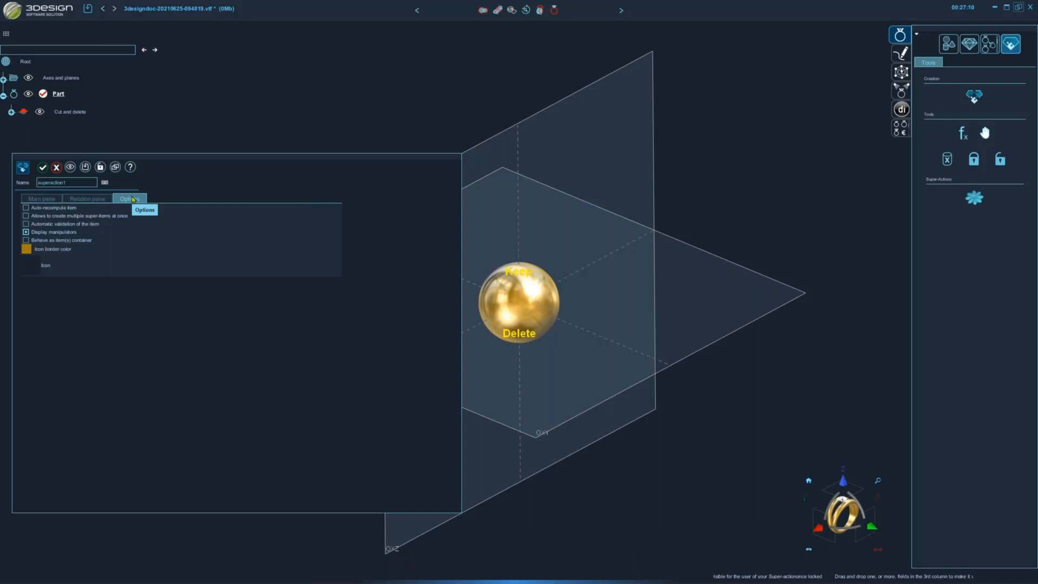
# Name the Super Action Half Sphere, save it to the Super-Actions library and validate it
pyautogui.click(101, 169)
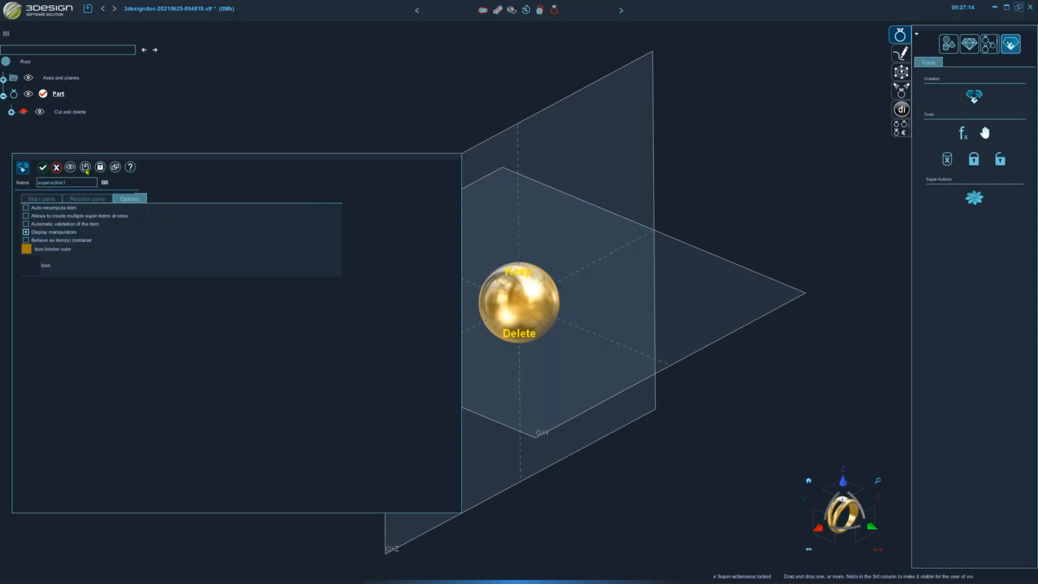
pyautogui.doubleClick(81, 182)
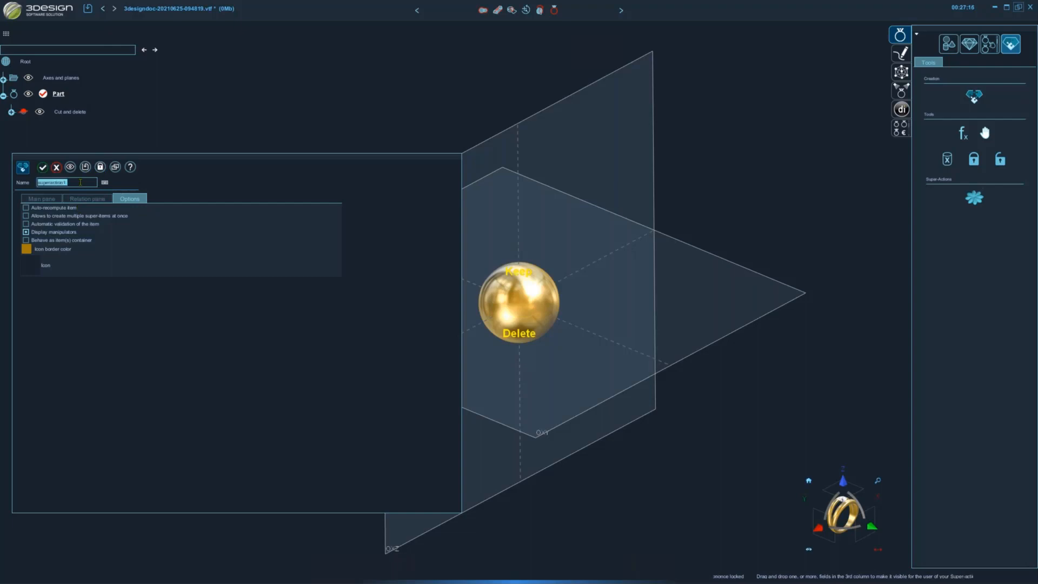
pyautogui.write('H')
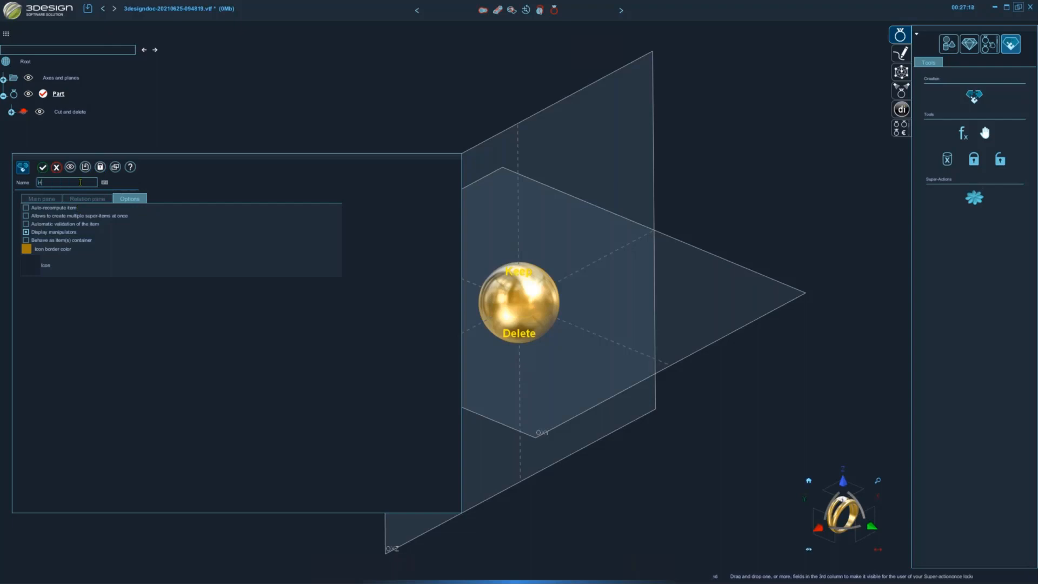
pyautogui.write('alf Sph')
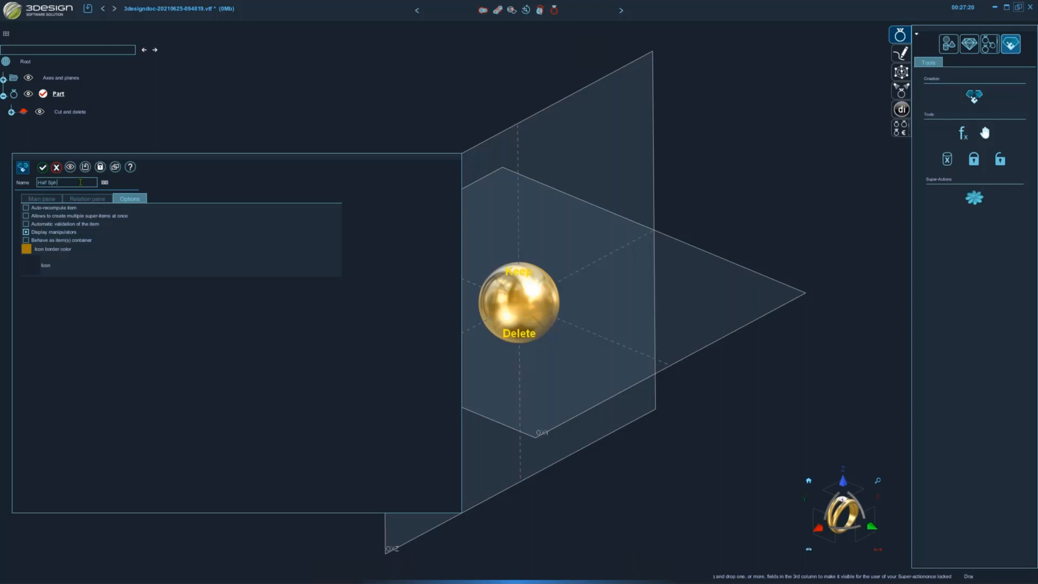
pyautogui.write('ere')
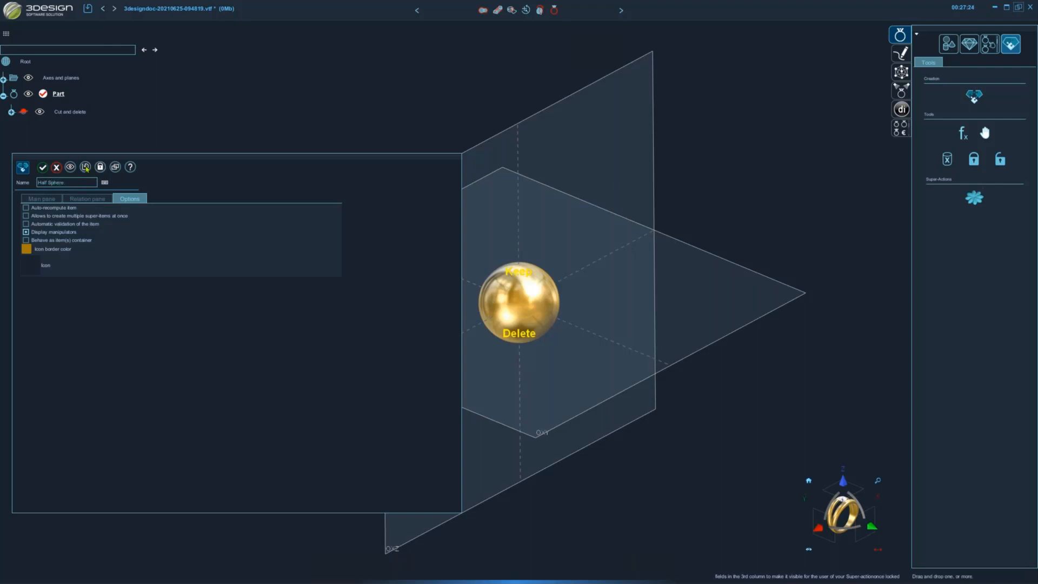
pyautogui.click(43, 168)
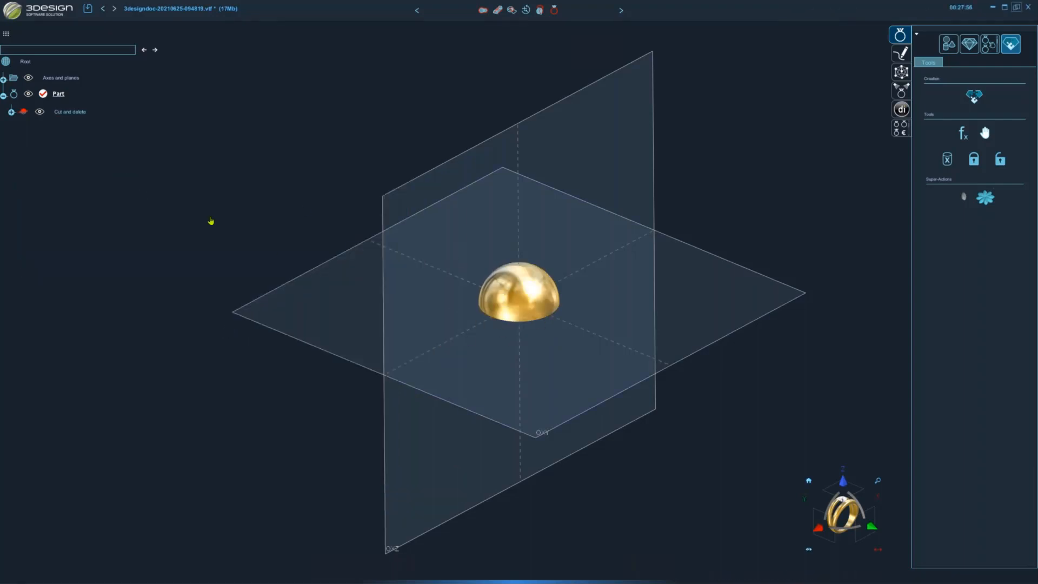
# Start a new part document without saving the current one, and insert the Half Sphere Super Action
pyautogui.click(11, 16)
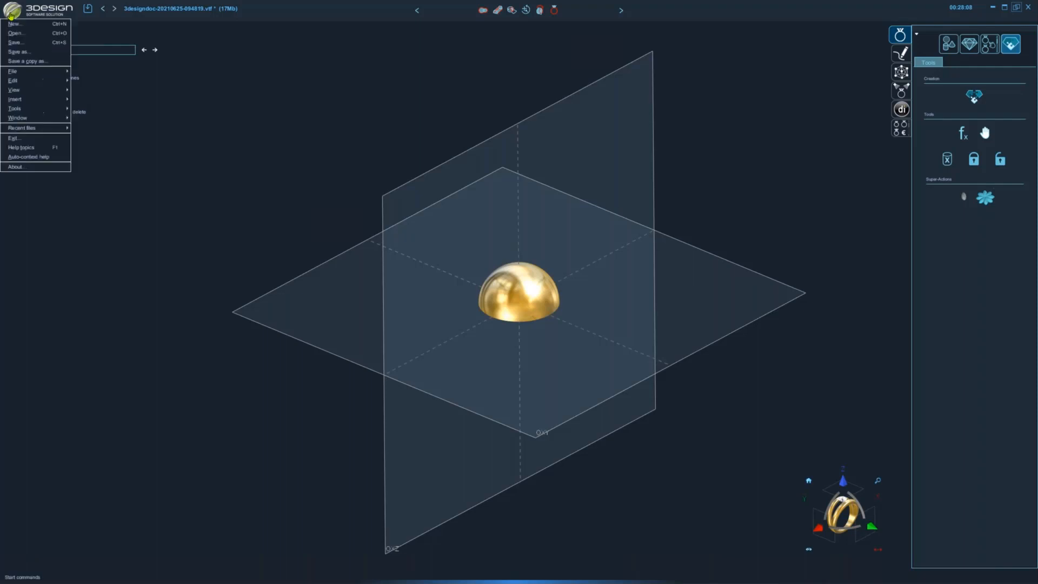
pyautogui.click(12, 22)
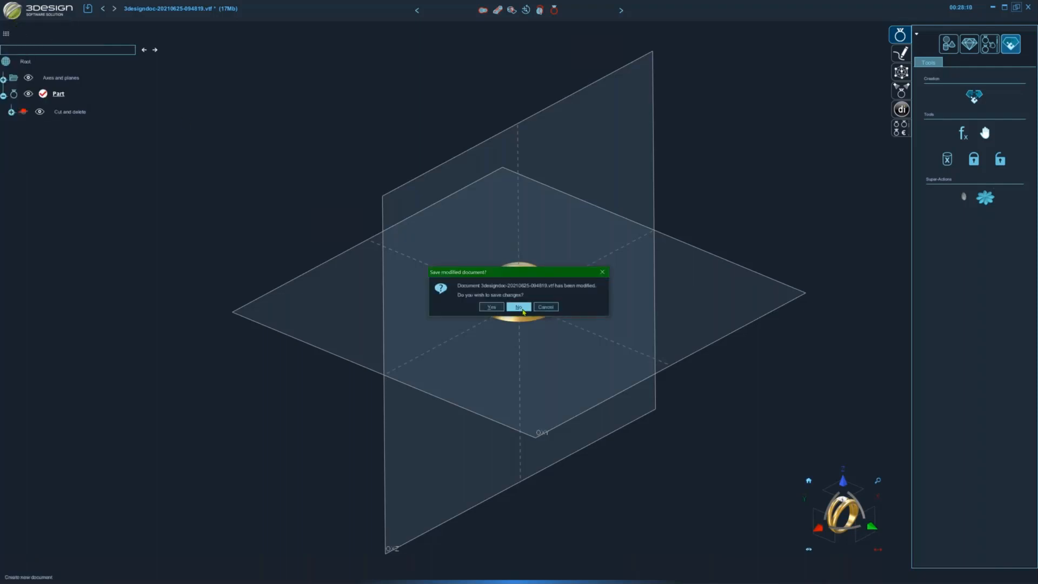
pyautogui.click(519, 308)
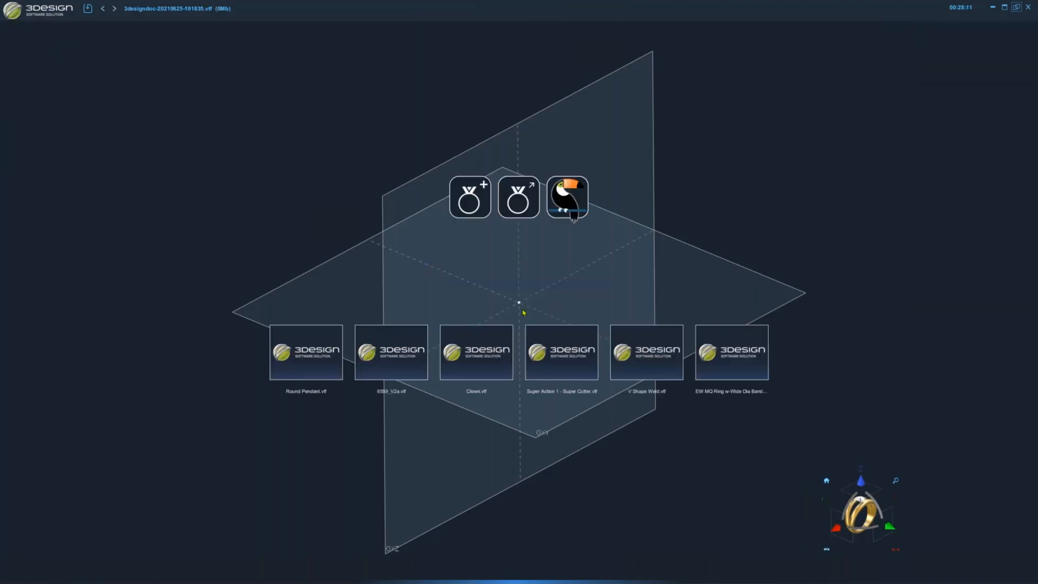
pyautogui.click(470, 197)
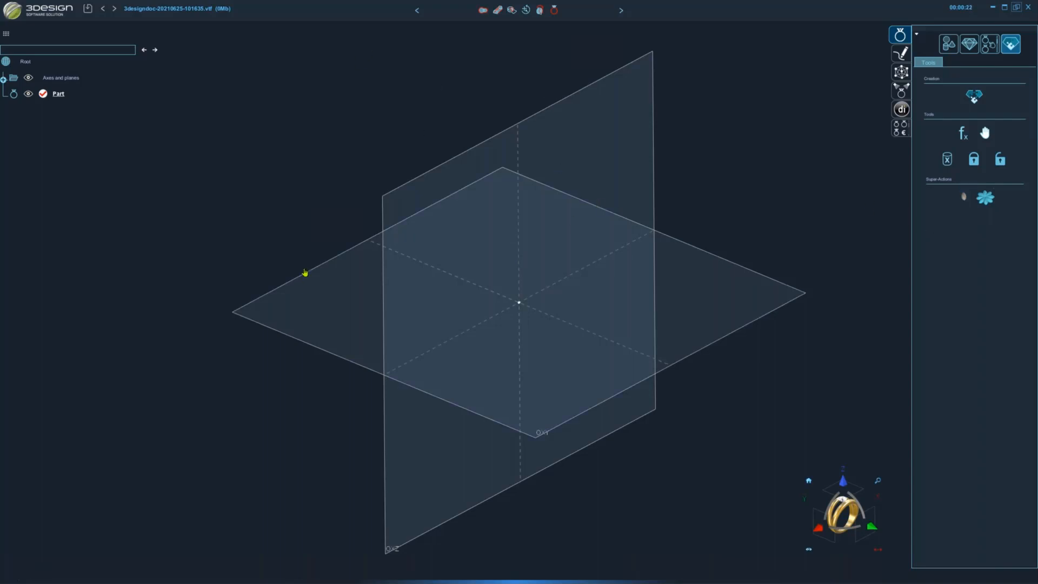
pyautogui.click(964, 199)
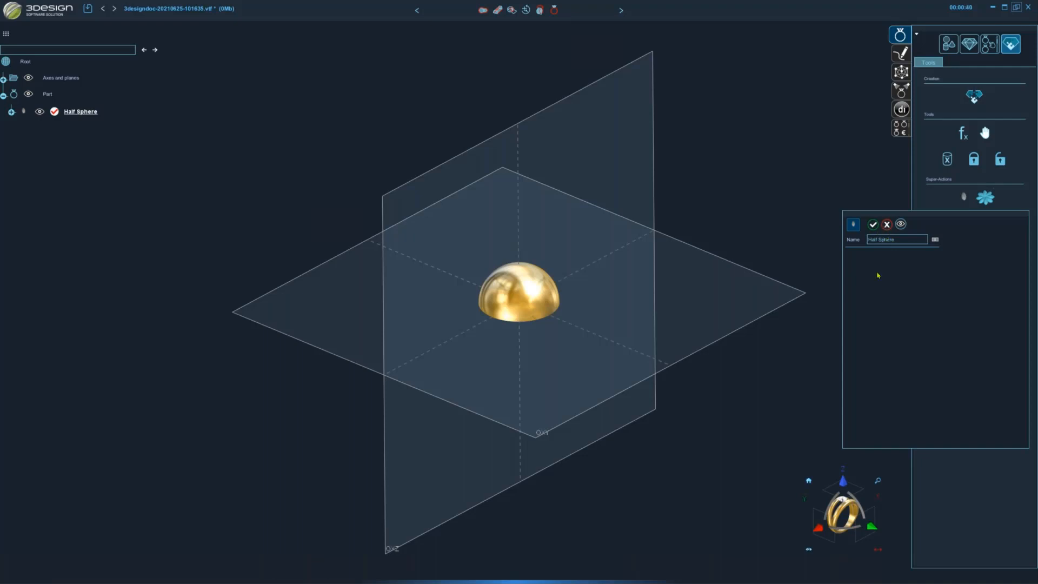
pyautogui.click(873, 224)
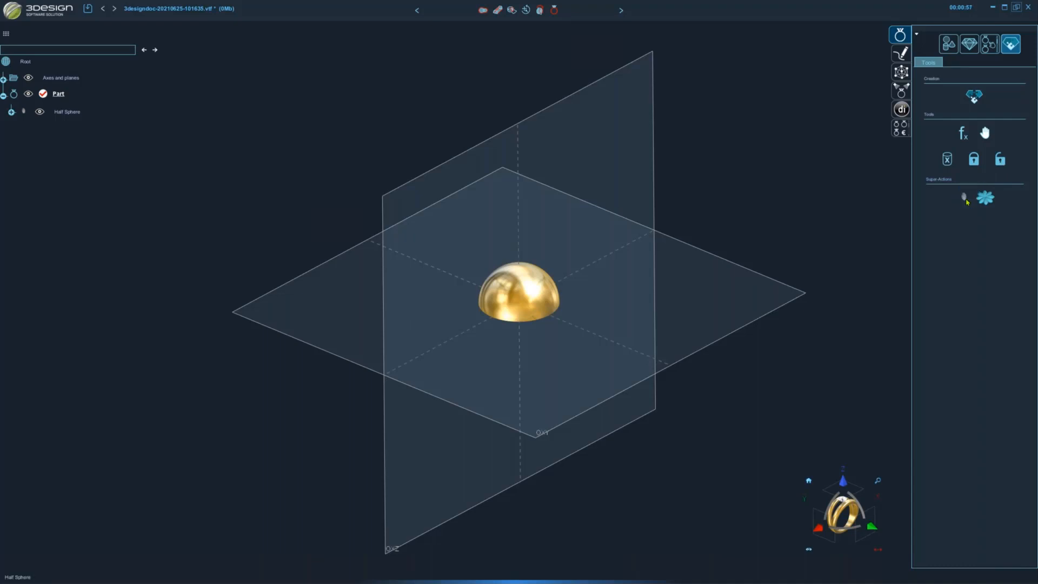
# Reopen the Half Sphere Super Action for editing, enable automatic validation of the item, and save it
pyautogui.click(965, 198)
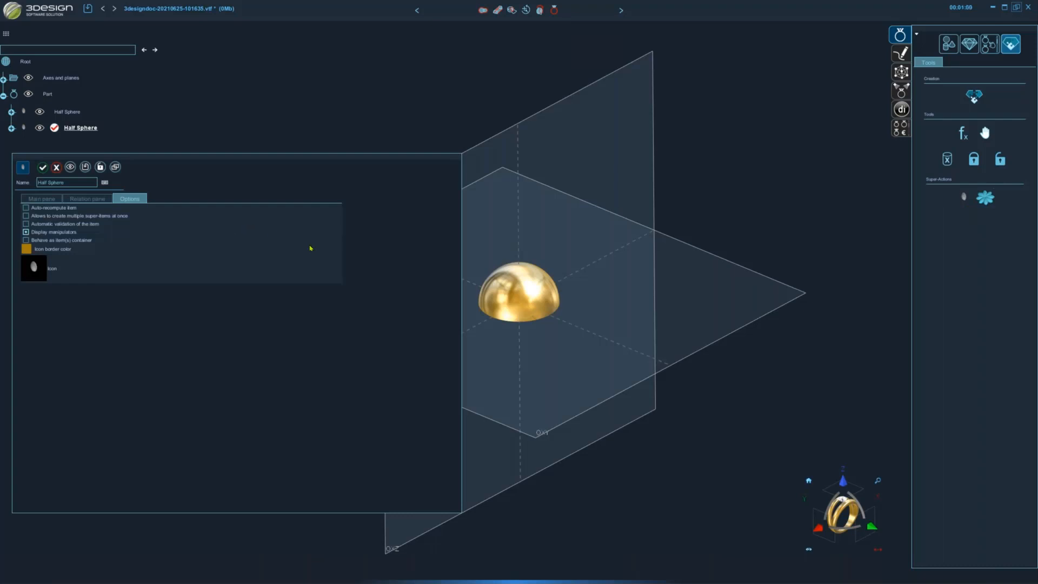
pyautogui.click(26, 224)
pyautogui.click(42, 167)
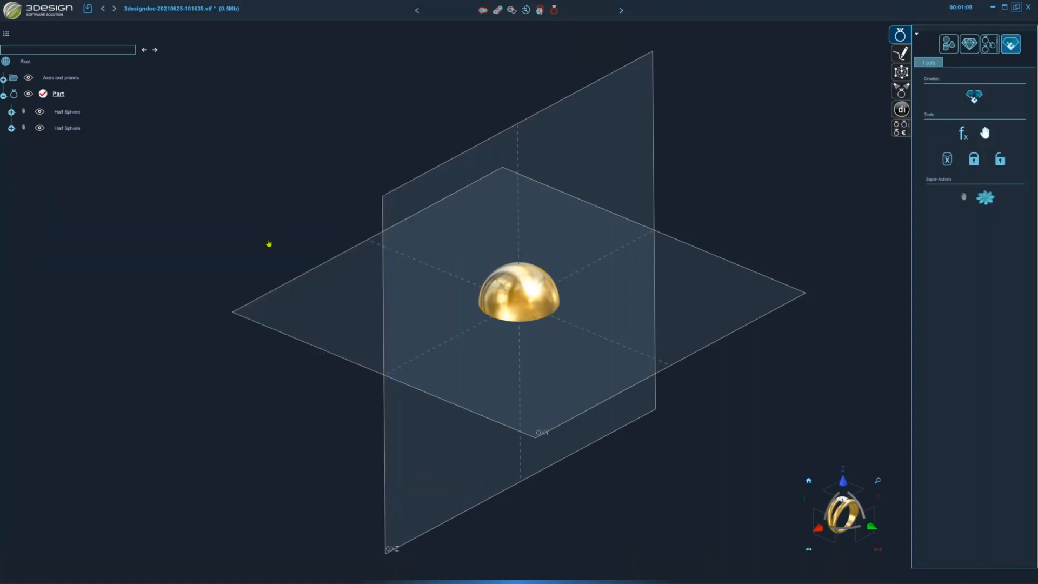
# Discard the current document, create another new part, and insert the Half Sphere Super Action in it
pyautogui.click(12, 11)
pyautogui.click(13, 26)
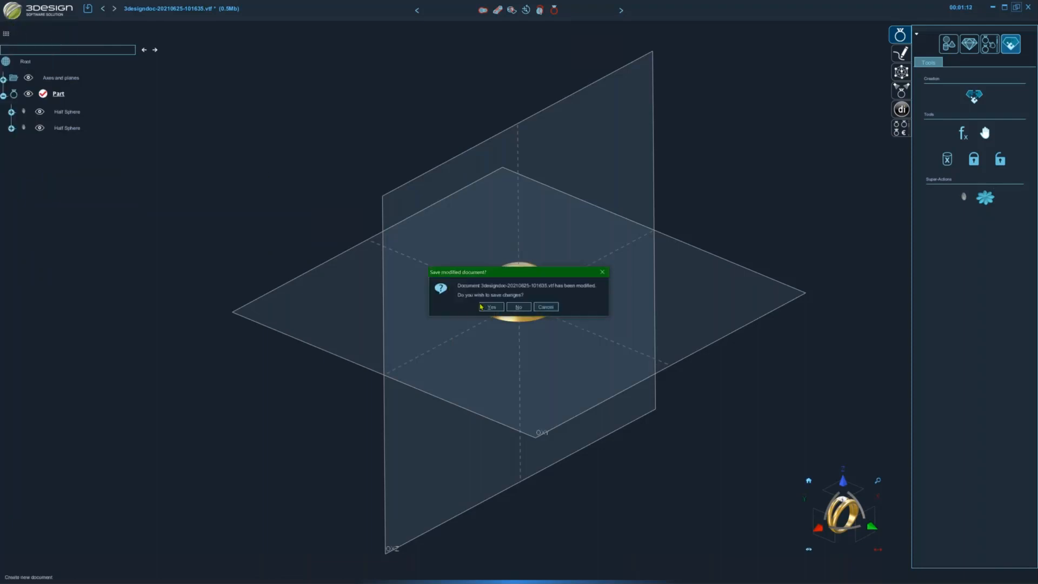
pyautogui.click(519, 307)
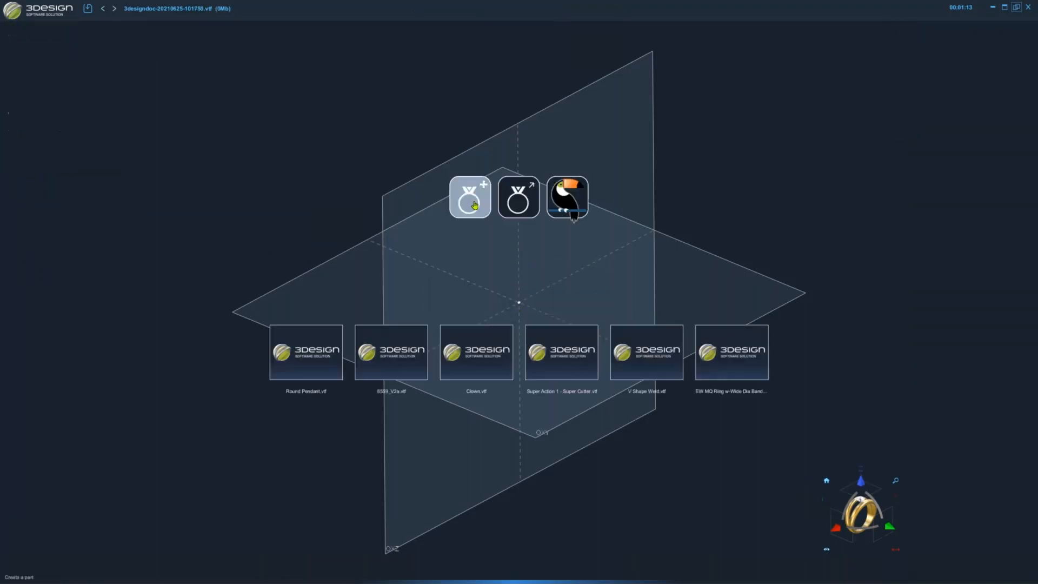
pyautogui.click(471, 197)
pyautogui.click(966, 199)
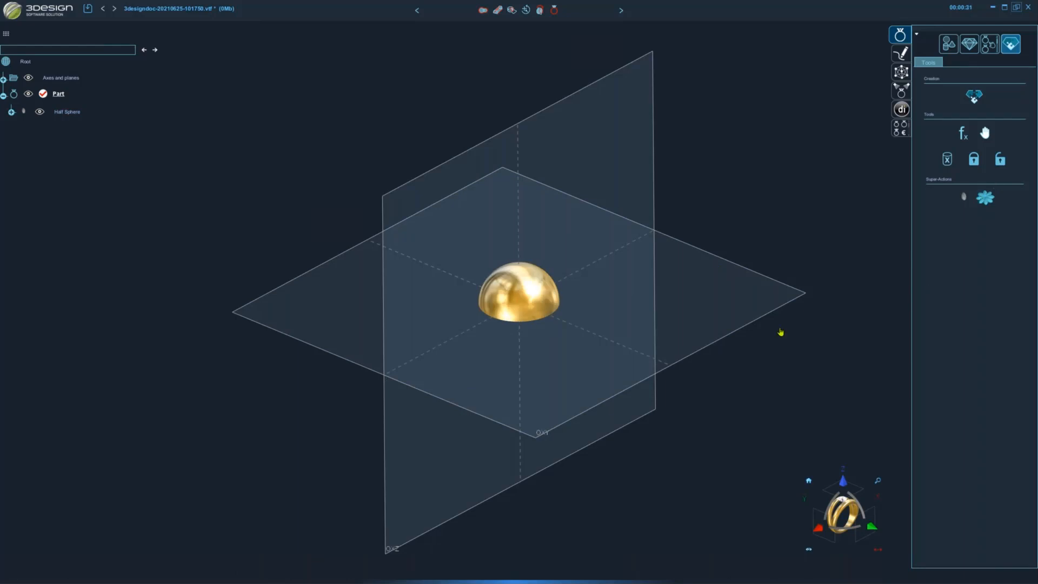
# Edit the Half Sphere Super Action so its sphere has a 15 mm diameter, and save the modified definition
pyautogui.click(966, 203)
pyautogui.click(142, 261)
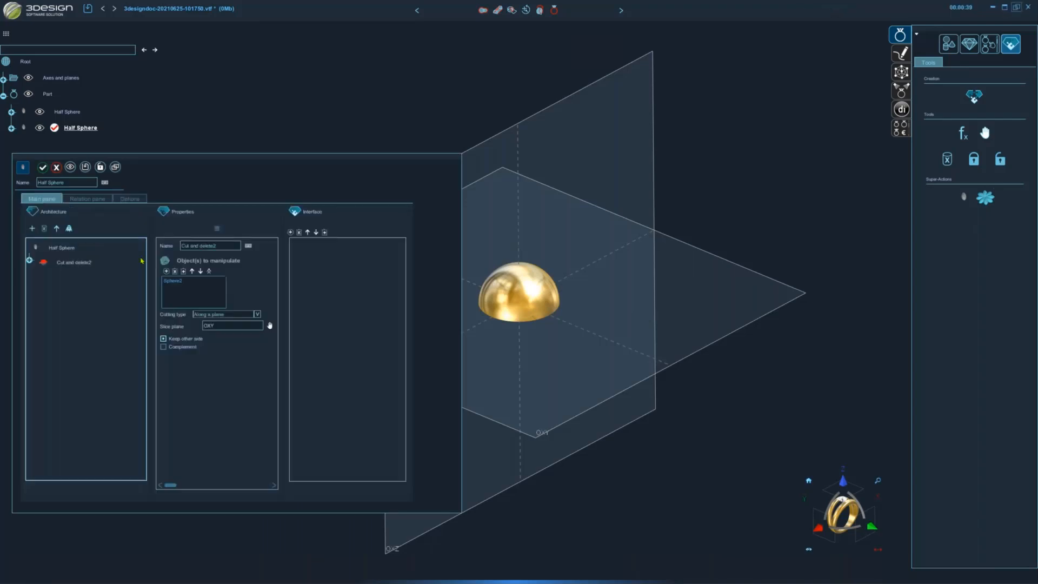
pyautogui.click(30, 260)
pyautogui.click(74, 276)
pyautogui.click(193, 340)
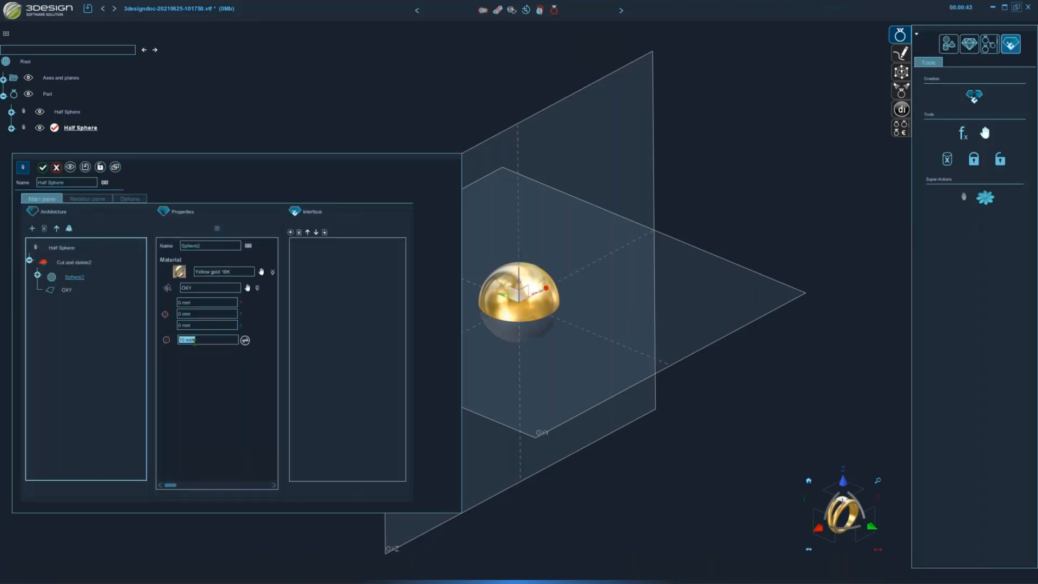
pyautogui.write('15')
pyautogui.press('Return')
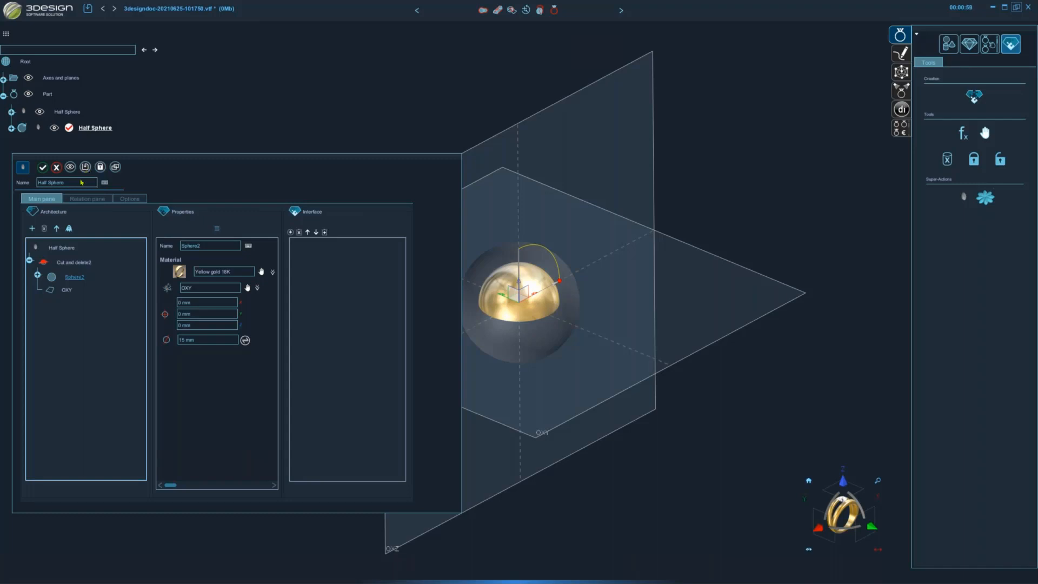
pyautogui.click(42, 168)
# Start a new part without saving the previous document, and place the 15 mm Half Sphere in it
pyautogui.click(16, 11)
pyautogui.click(16, 25)
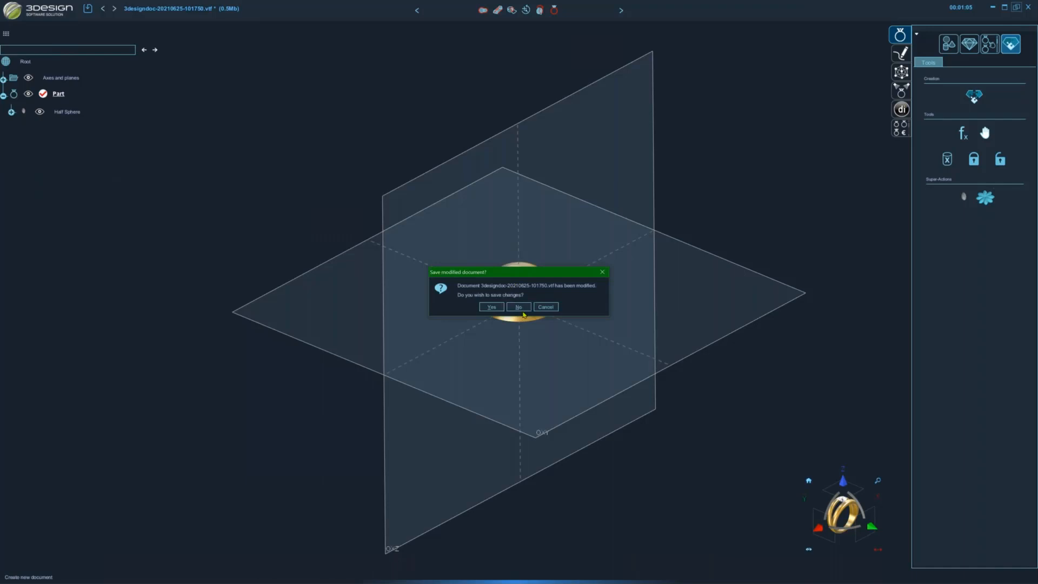
pyautogui.click(522, 311)
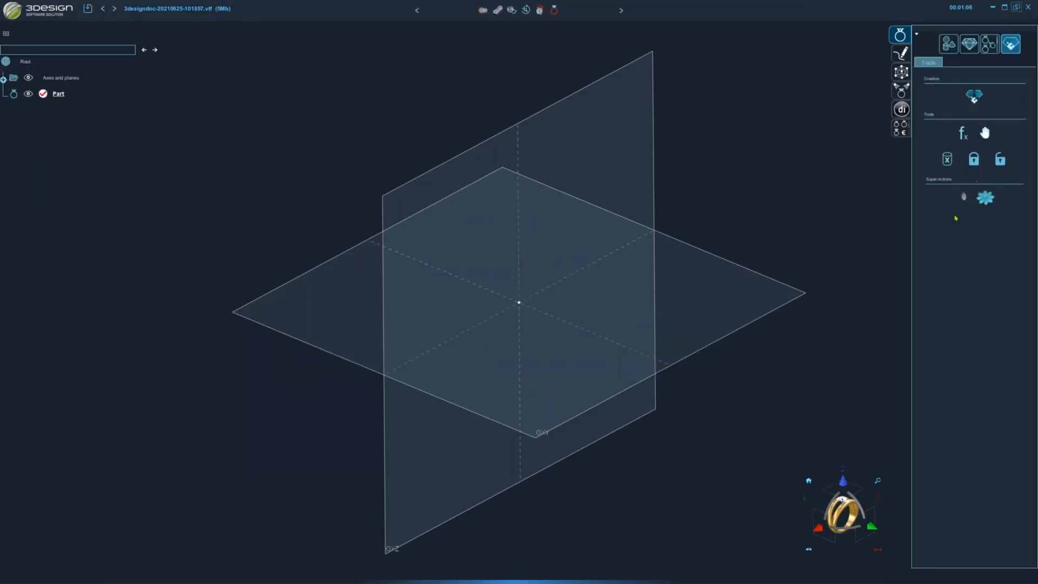
pyautogui.click(963, 197)
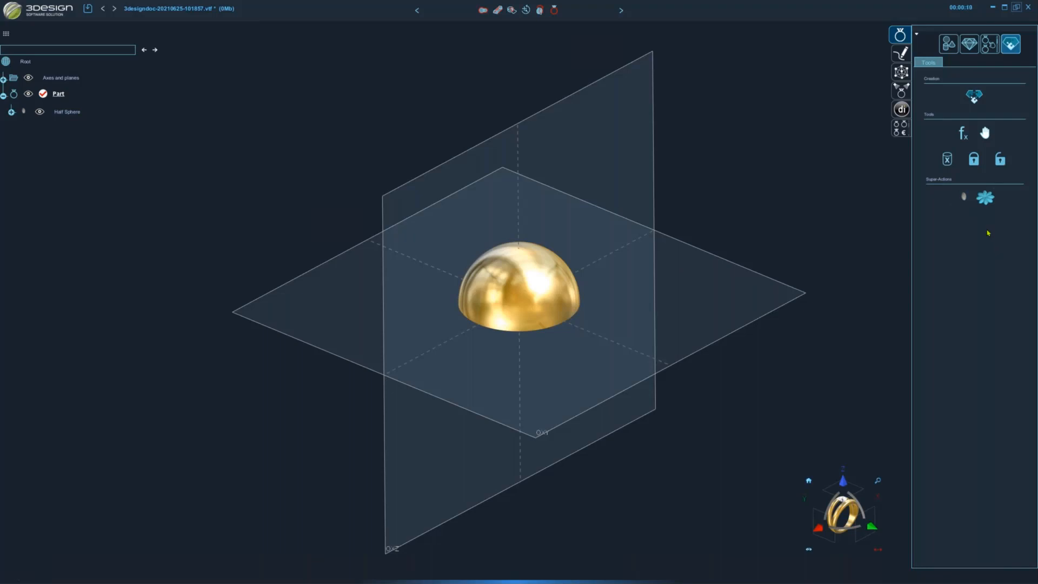
# Open the Half Sphere Super Action for editing, rename it Half Sphere 2 and set its sphere diameter to 8 mm
pyautogui.click(964, 197)
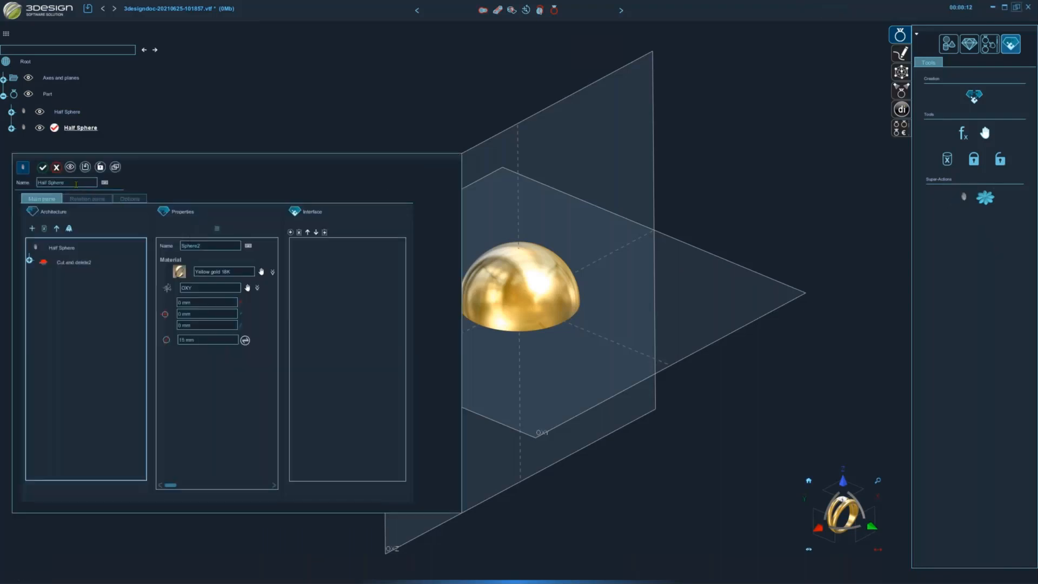
pyautogui.tripleClick(75, 183)
pyautogui.click(75, 183)
pyautogui.tripleClick(207, 338)
pyautogui.write('8')
# Set the X centre of the Half Sphere 2 sphere to 20 mm, and save it as a separate Super Action
pyautogui.tripleClick(203, 303)
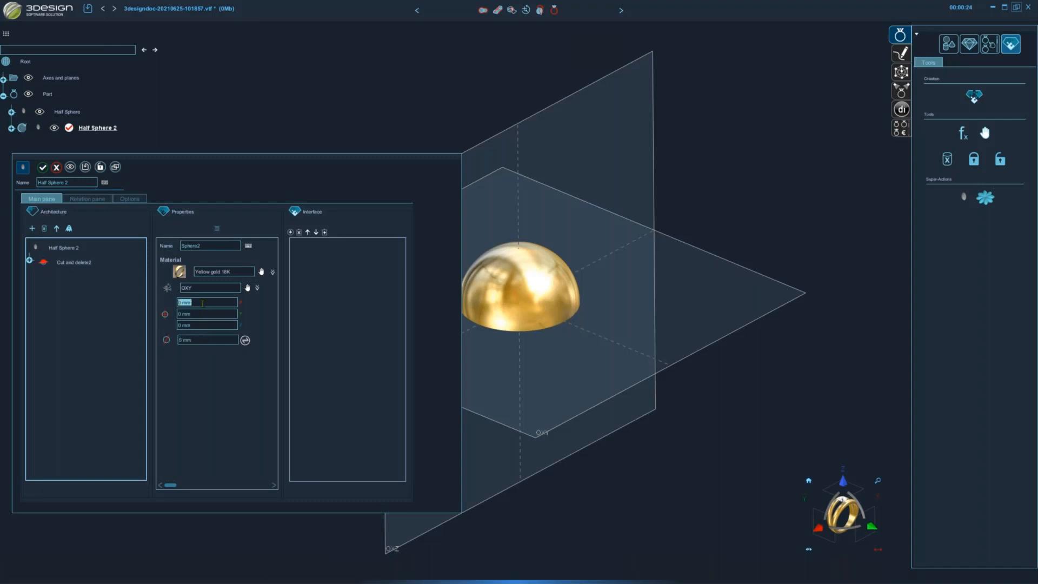
pyautogui.write('20')
pyautogui.press('Tab')
pyautogui.click(101, 168)
pyautogui.click(44, 168)
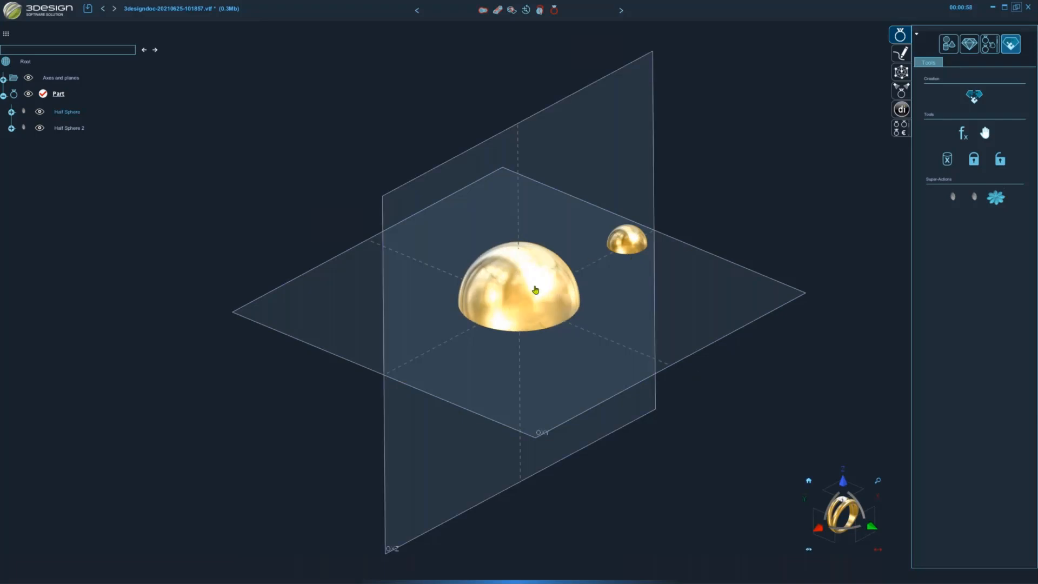
# Remove the Half Sphere 2 Super Action from the Super-Actions library
pyautogui.click(554, 299)
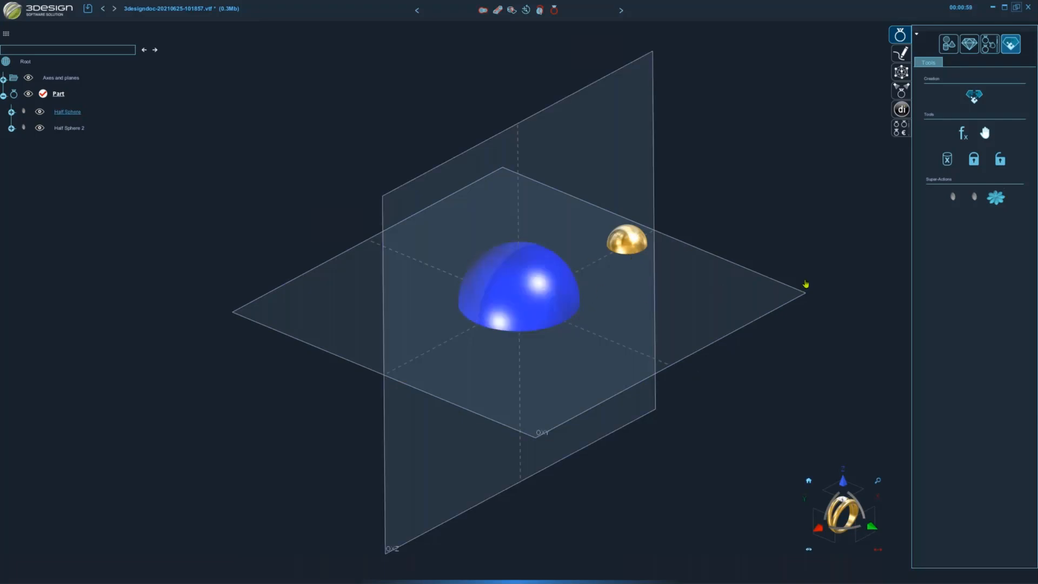
pyautogui.click(954, 201)
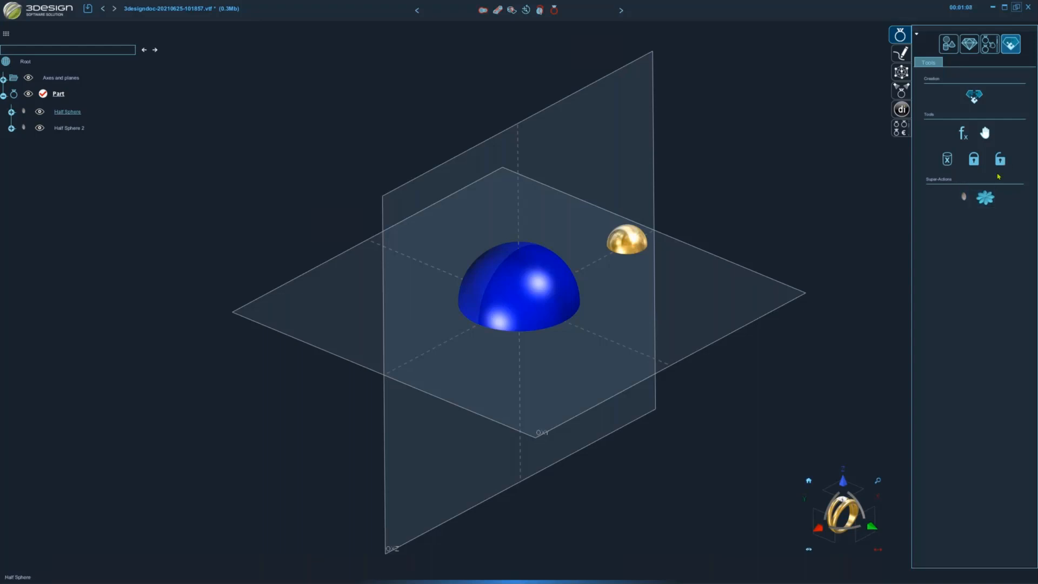
# Edit the Half Sphere Super Action again, set its sphere diameter to 5 mm, save it and validate
pyautogui.click(968, 203)
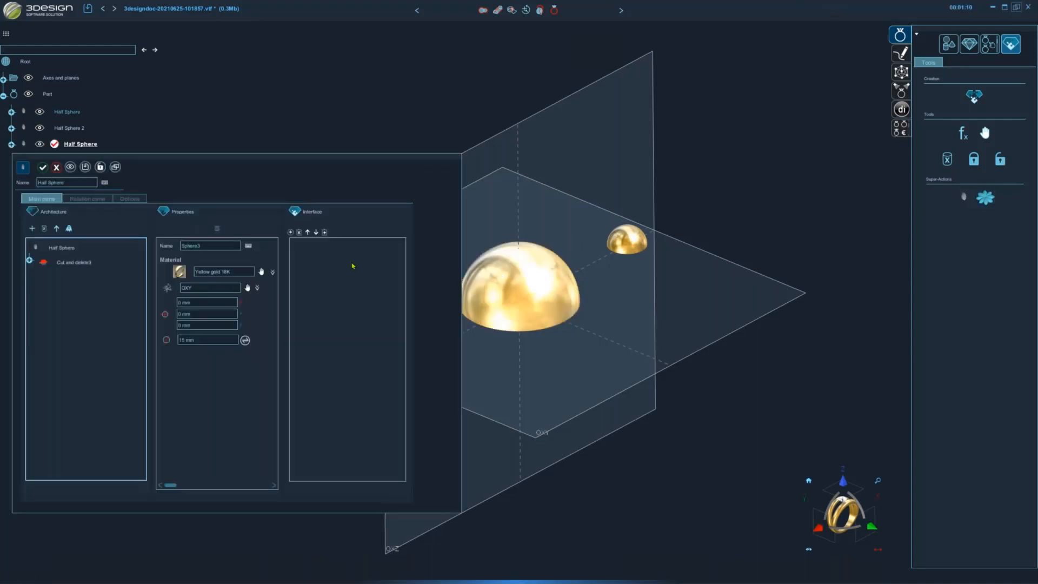
pyautogui.click(206, 338)
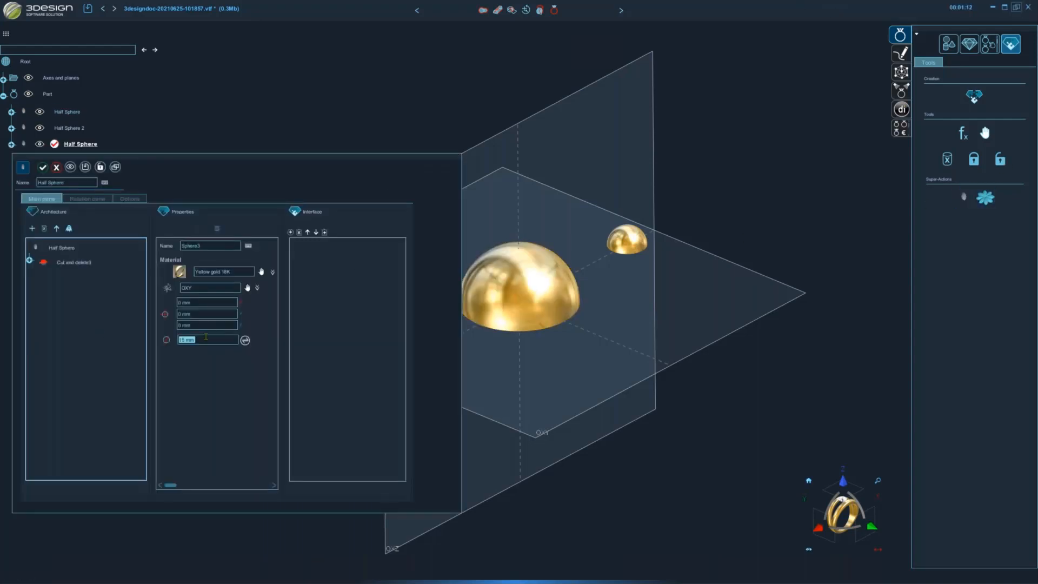
pyautogui.write('5')
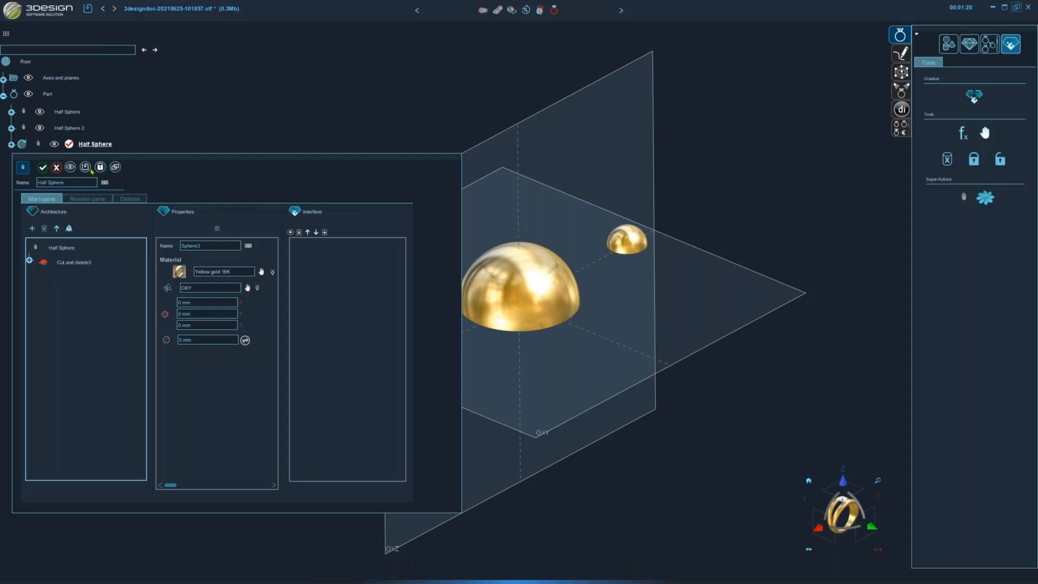
pyautogui.click(42, 167)
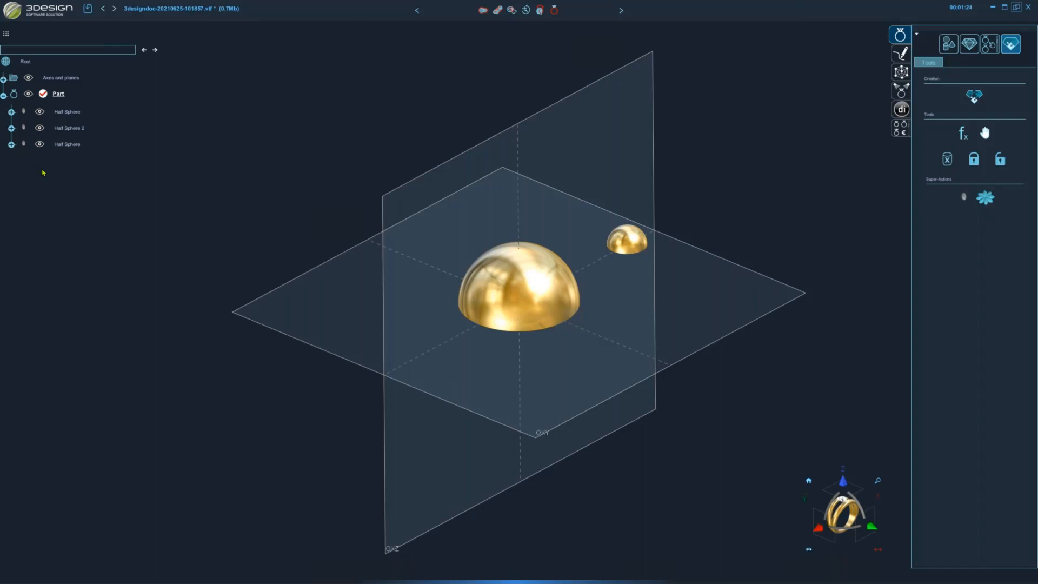
# Start a new document without saving the current one, and create an empty part
pyautogui.click(9, 12)
pyautogui.click(13, 24)
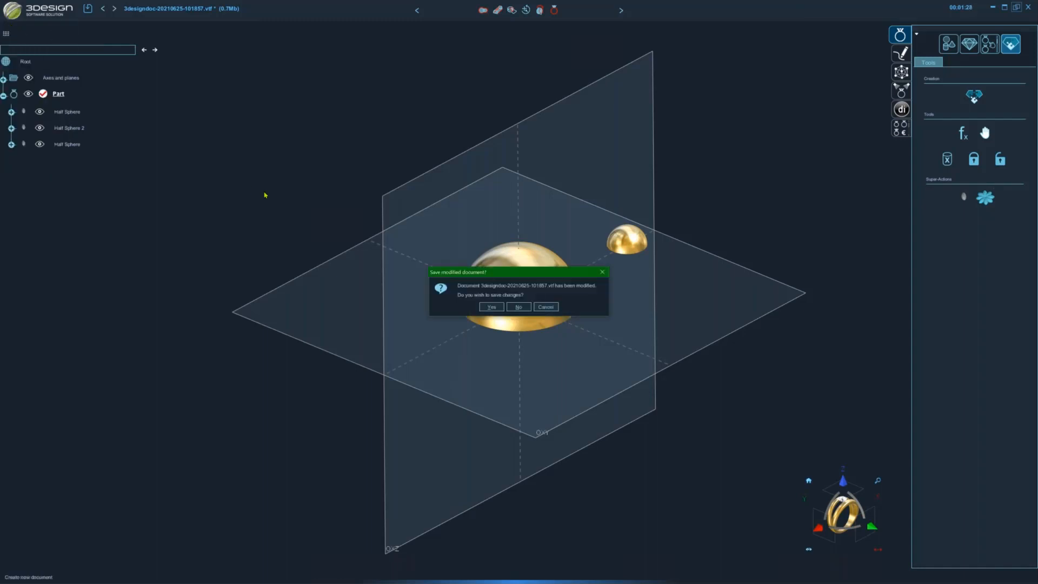
pyautogui.click(523, 310)
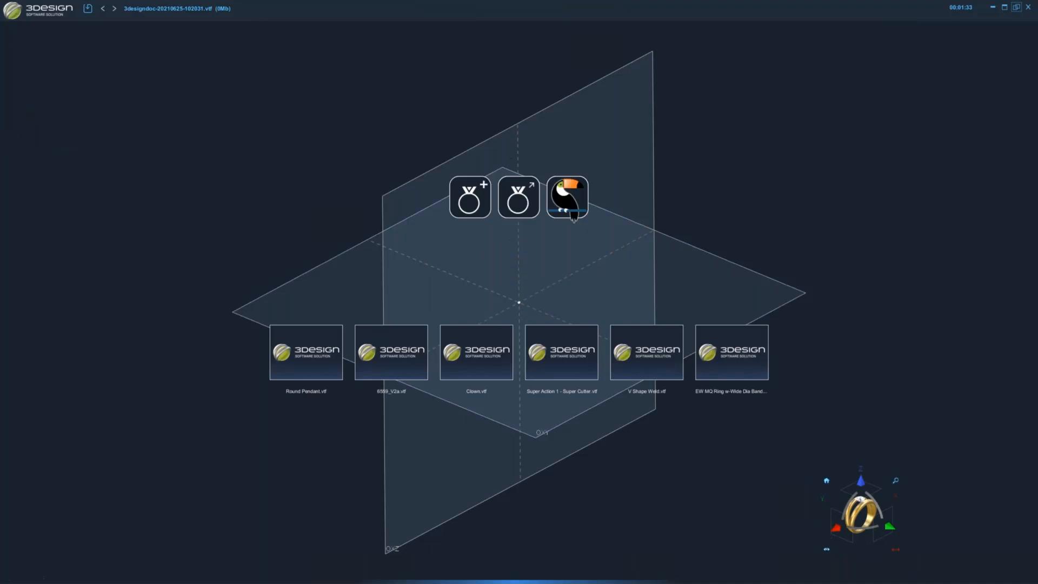
pyautogui.click(573, 217)
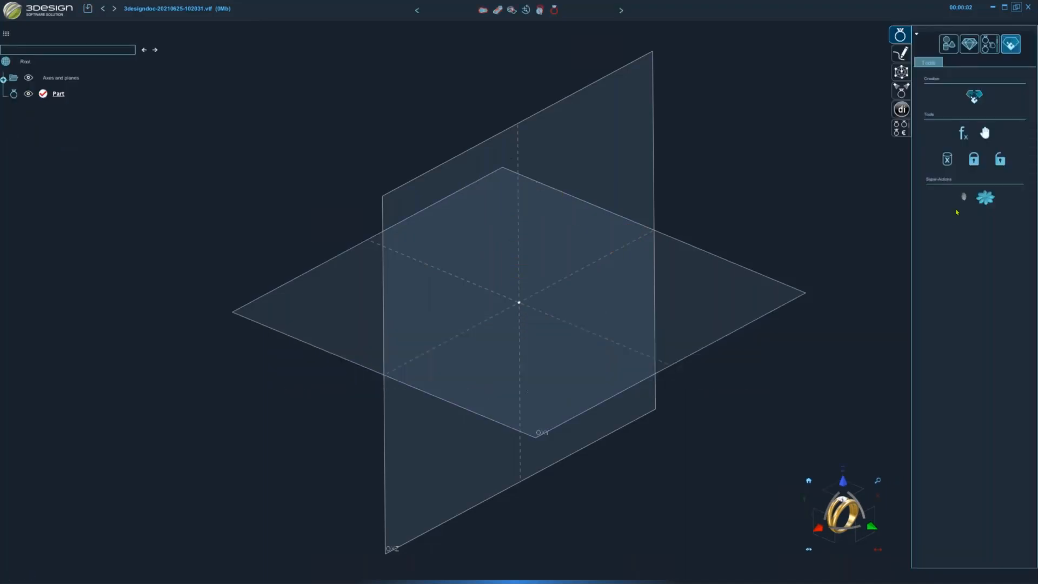
# Insert the Half Sphere Super Action and expose its sphere's material, centre coordinates and diameter in the interface
pyautogui.moveTo(965, 198); pyautogui.dragTo(977, 182)
pyautogui.click(964, 197)
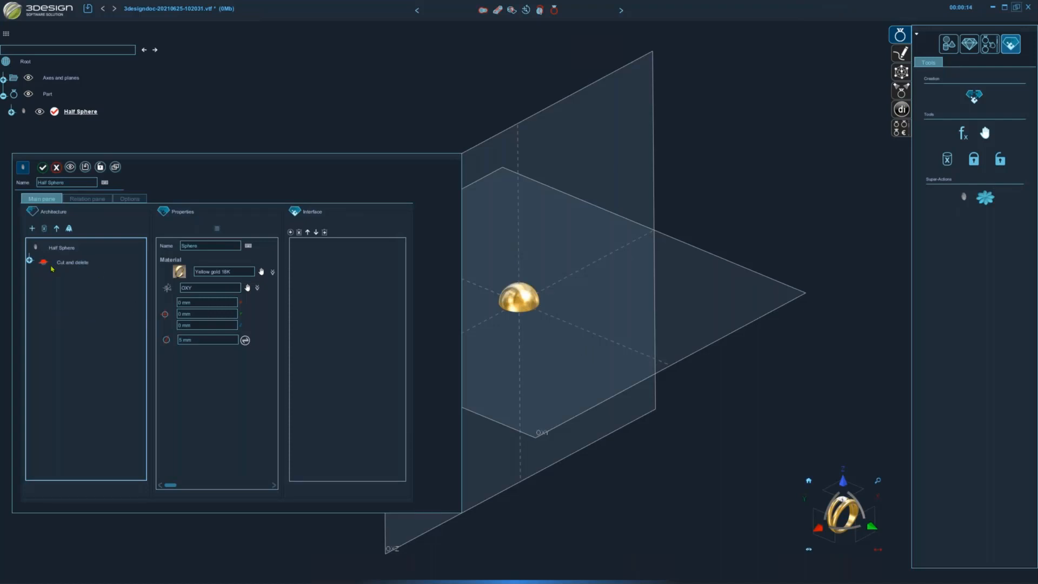
pyautogui.click(30, 261)
pyautogui.moveTo(200, 269); pyautogui.dragTo(319, 264)
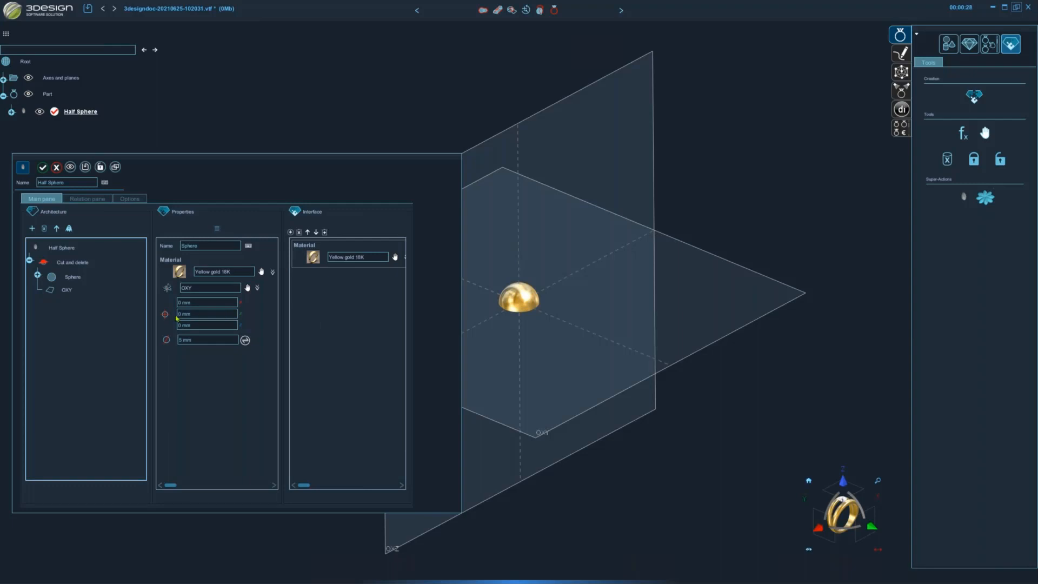
pyautogui.moveTo(250, 319); pyautogui.dragTo(355, 289)
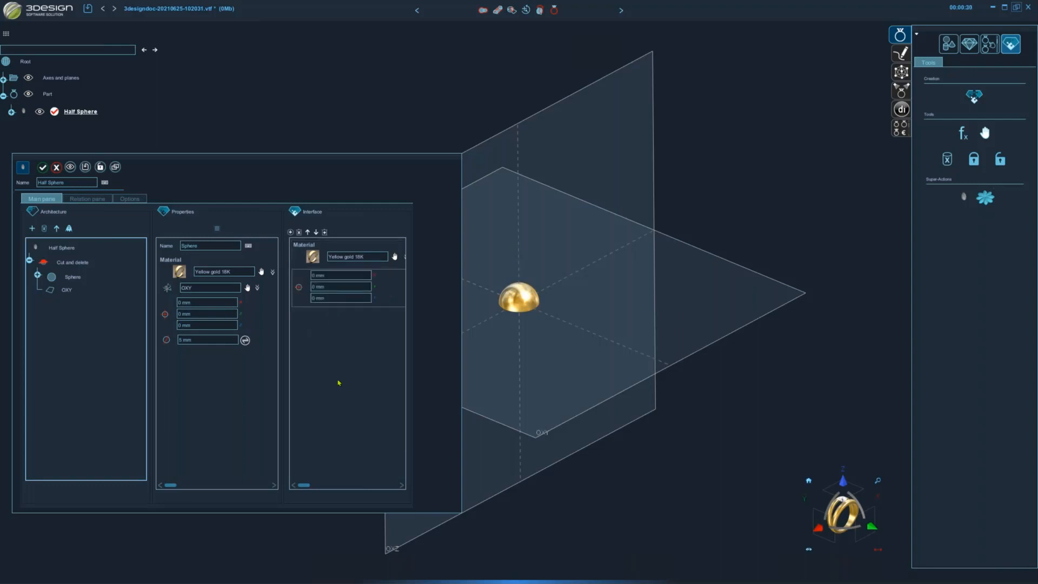
pyautogui.moveTo(261, 343); pyautogui.dragTo(313, 328)
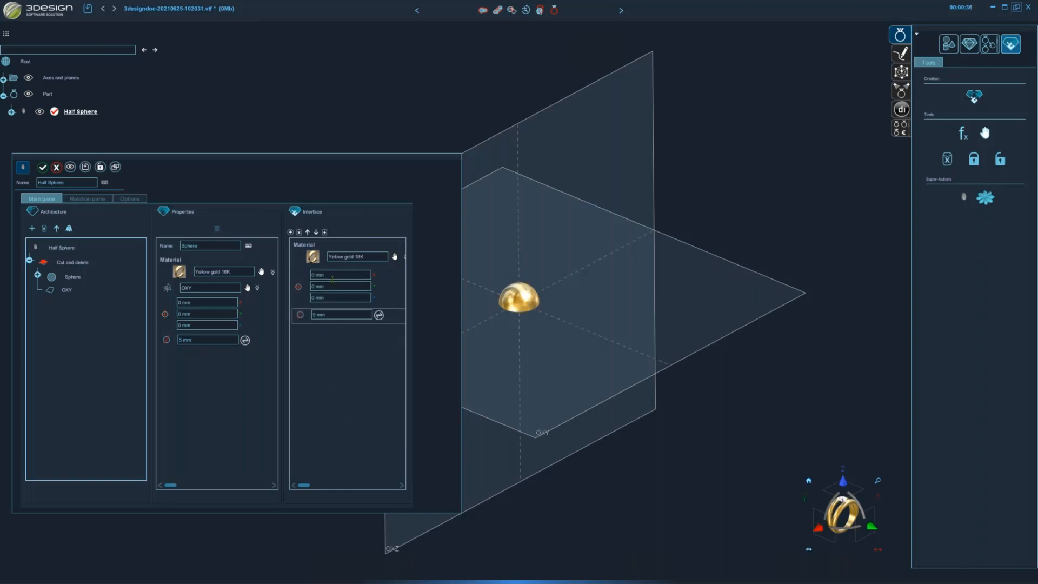
# Reorder the interface so the sphere's diameter sits between the material and the centre coordinates
pyautogui.click(332, 277)
pyautogui.click(194, 300)
pyautogui.click(308, 232)
pyautogui.click(308, 232)
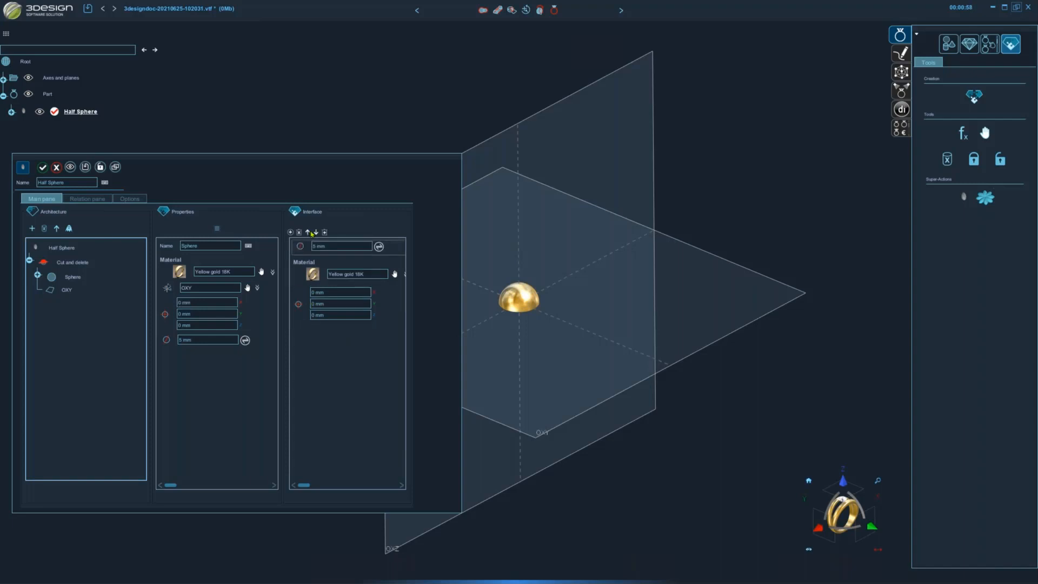
pyautogui.click(316, 232)
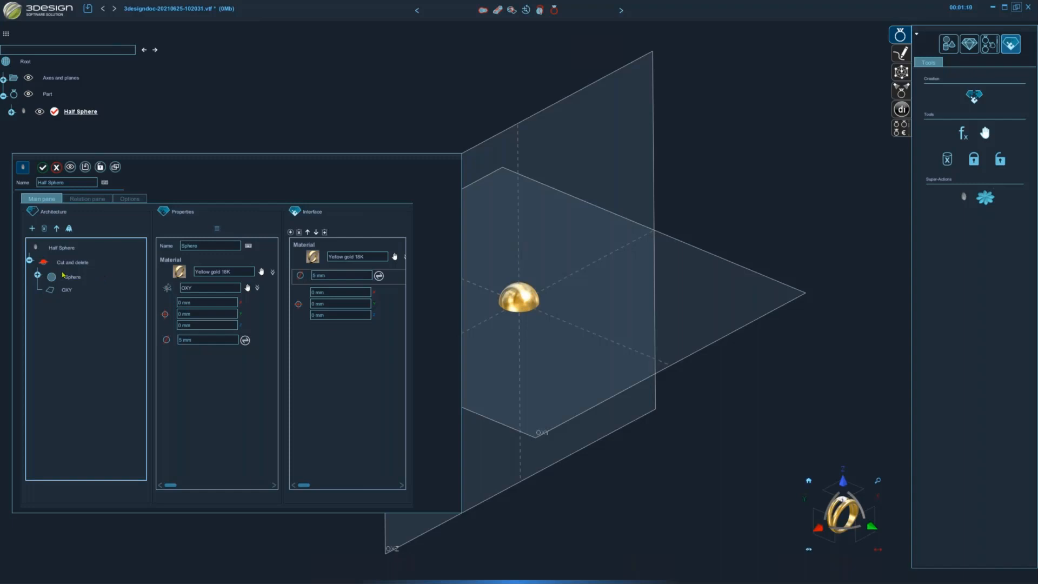
# Add the Cut and delete operation's cutting type, slice plane and Keep other side option to the interface
pyautogui.press('Up')
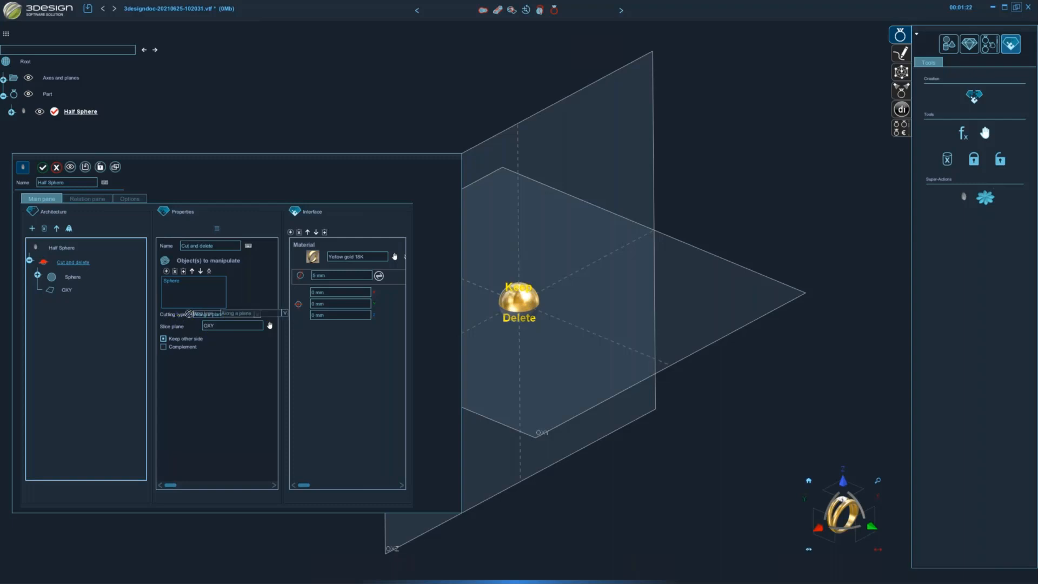
pyautogui.moveTo(181, 317); pyautogui.dragTo(179, 320)
pyautogui.moveTo(270, 319); pyautogui.dragTo(187, 315)
pyautogui.moveTo(271, 316); pyautogui.dragTo(303, 331)
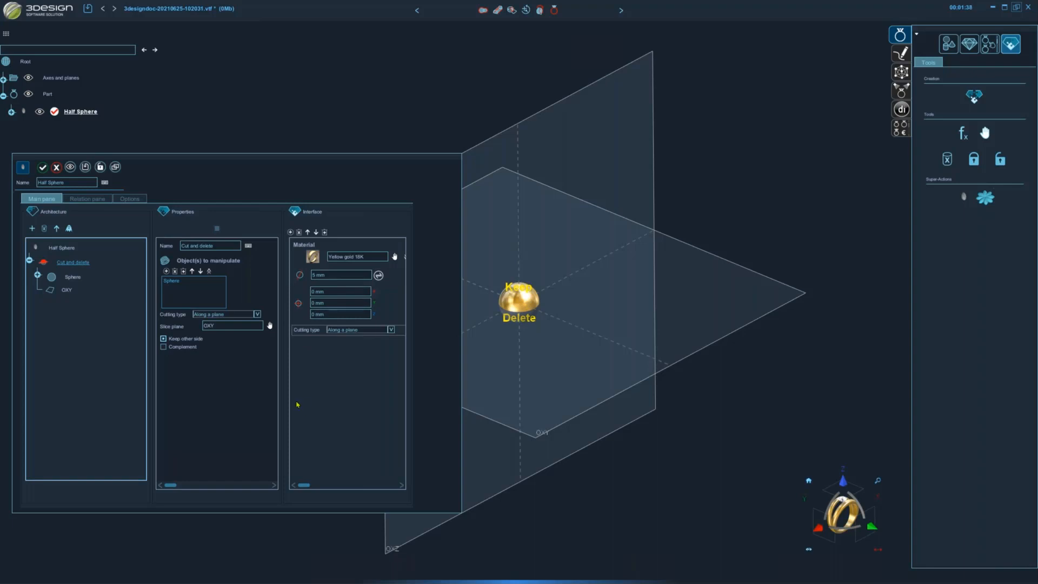
pyautogui.moveTo(191, 327); pyautogui.dragTo(325, 346)
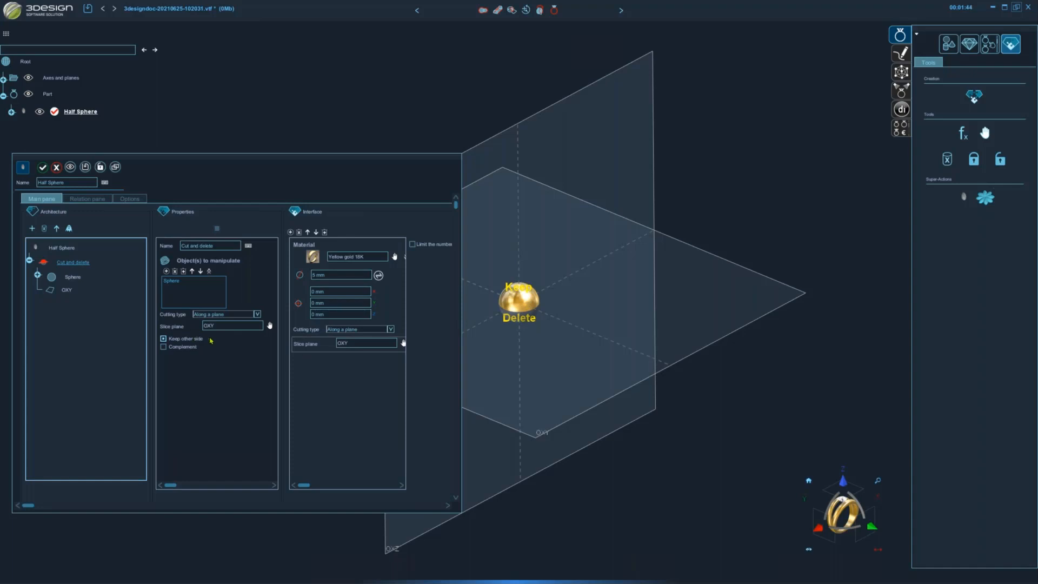
pyautogui.moveTo(211, 340); pyautogui.dragTo(324, 358)
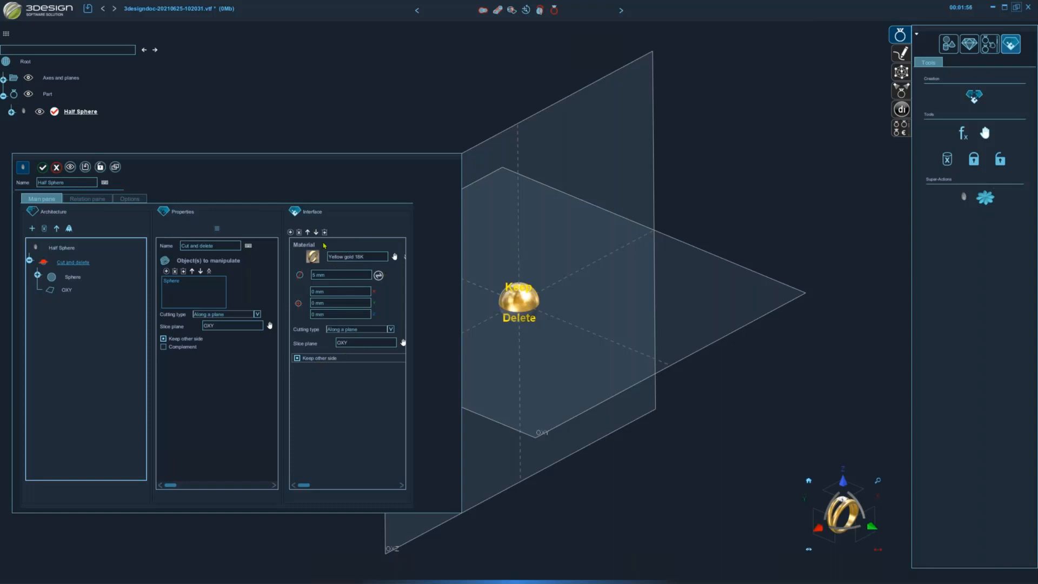
# Add an interface section named "Cut Item" and place it above the cutting type
pyautogui.click(290, 233)
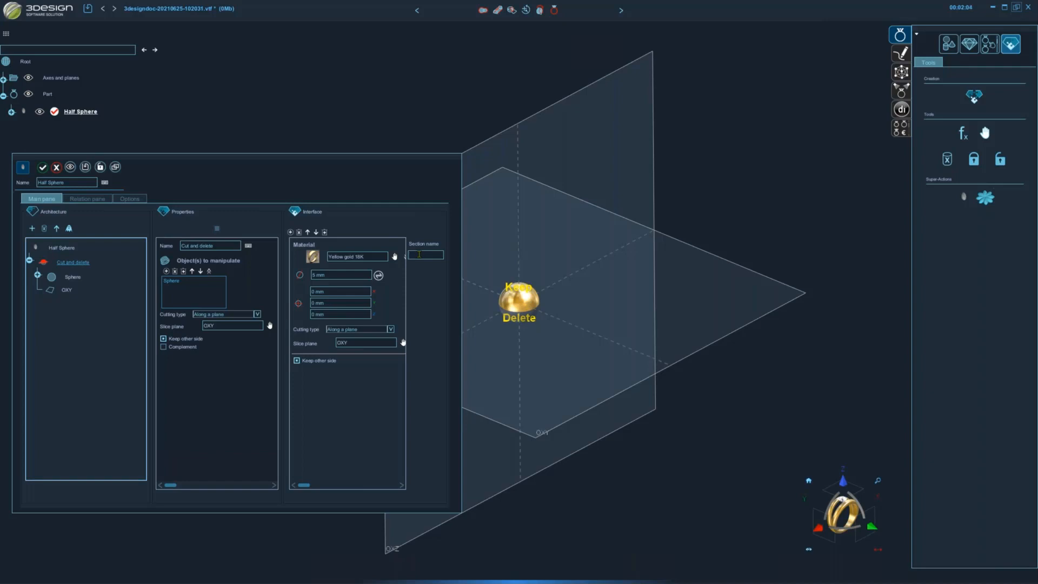
pyautogui.write('Cut Item')
pyautogui.press('BackSpace')
pyautogui.press('BackSpace')
pyautogui.press('BackSpace')
pyautogui.write('from')
pyautogui.press('Return')
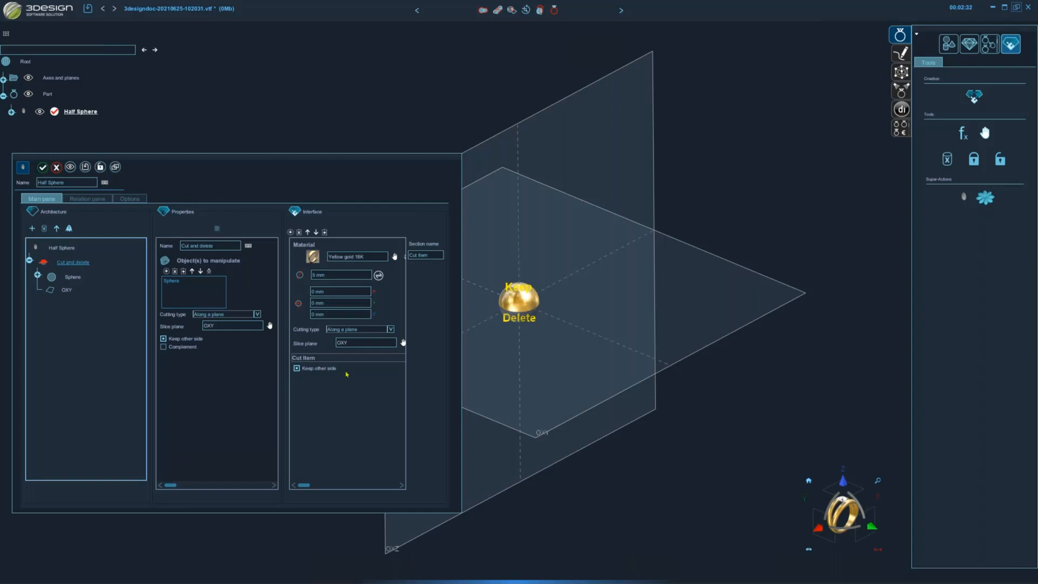
pyautogui.click(309, 232)
pyautogui.click(309, 232)
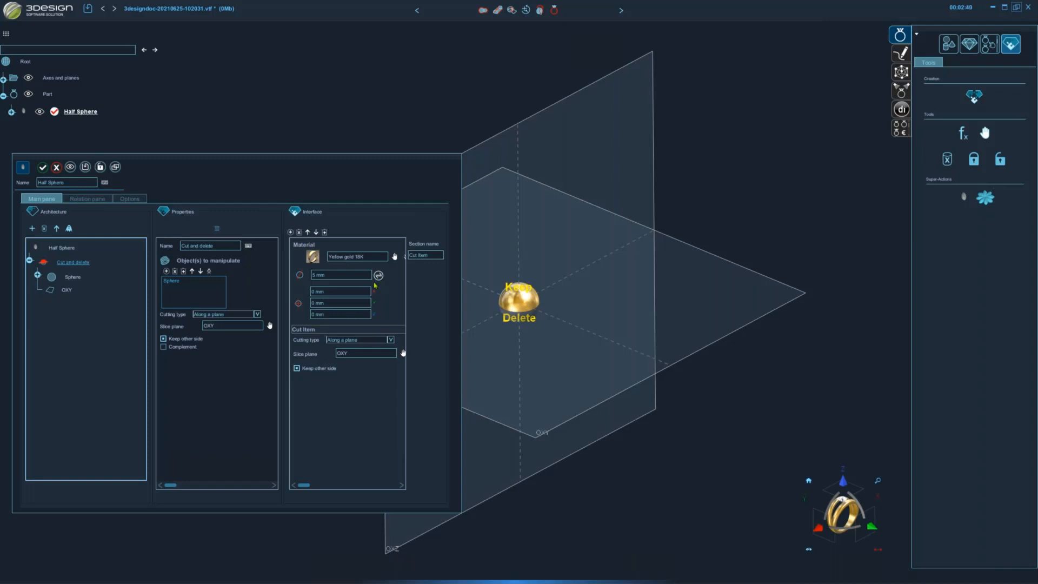
# Add an interface section named "Item Size" and place it above the diameter
pyautogui.click(291, 233)
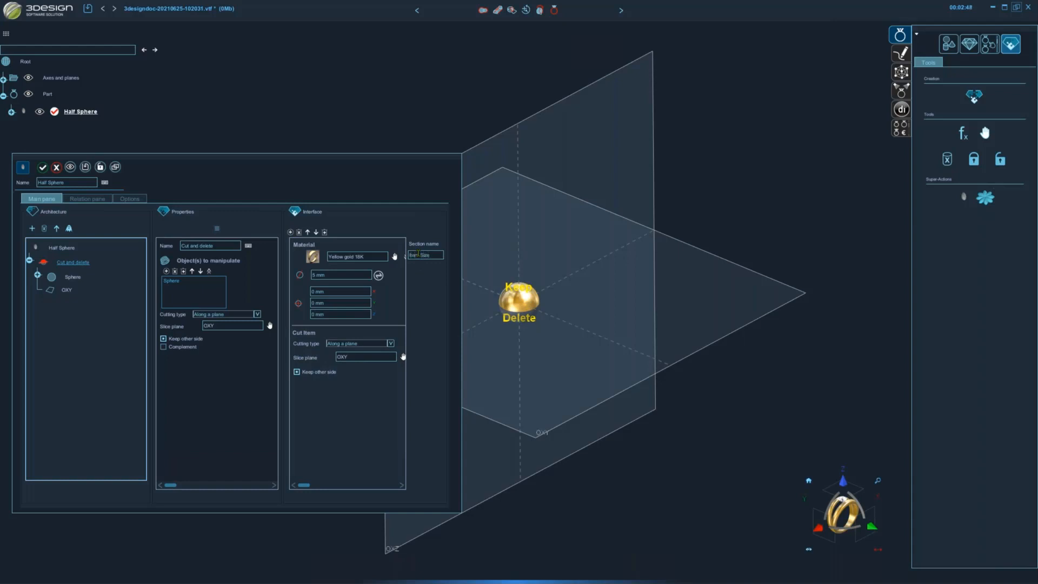
pyautogui.press('Return')
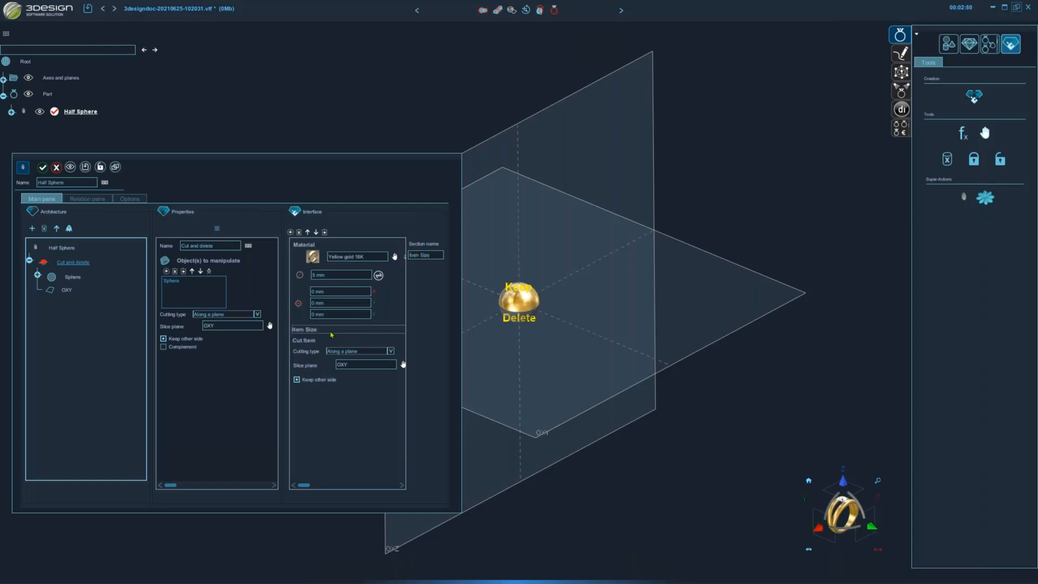
pyautogui.click(307, 233)
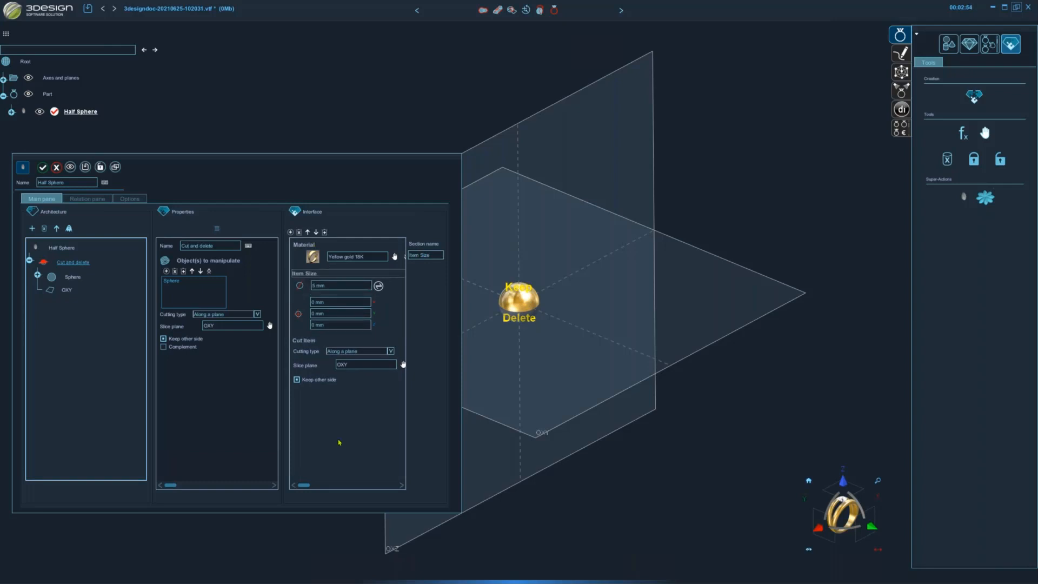
# Save the Half Sphere Super Action with its customised interface under the same name and close its editor
pyautogui.tripleClick(72, 183)
pyautogui.click(71, 183)
pyautogui.click(101, 169)
pyautogui.click(43, 168)
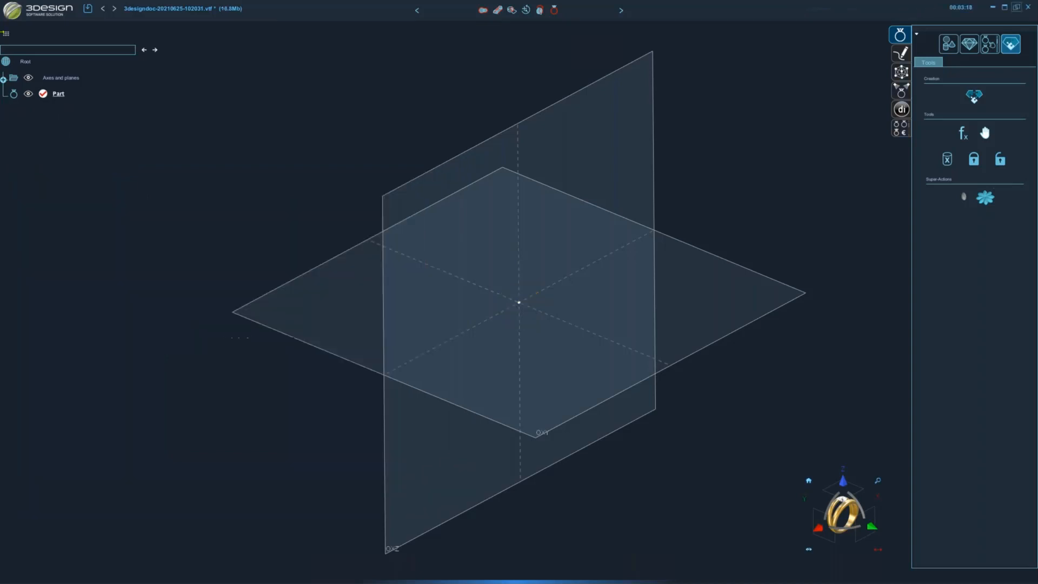
# Start a new document without saving the current one, and create an empty part
pyautogui.click(10, 15)
pyautogui.click(13, 27)
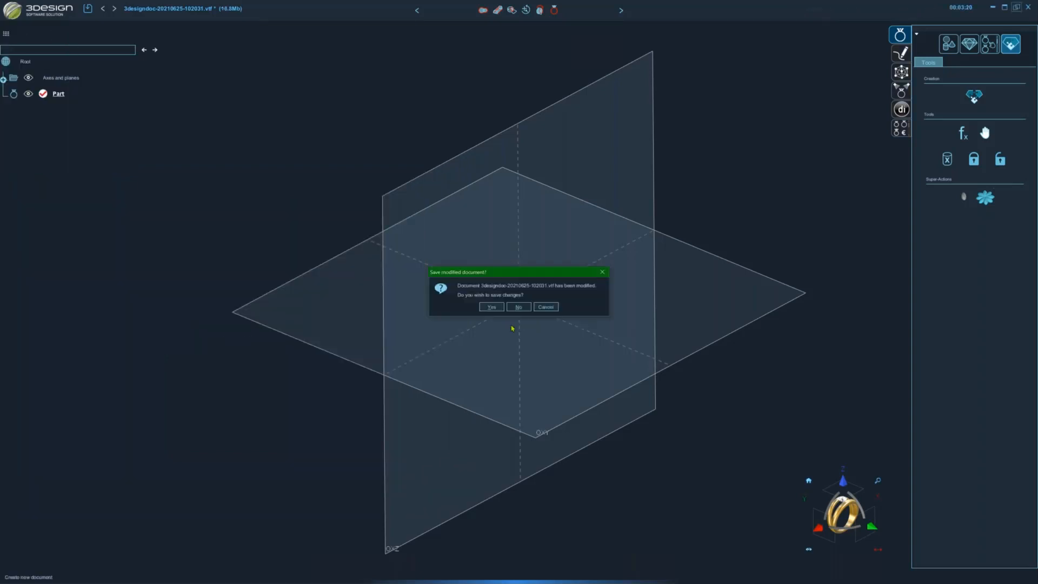
pyautogui.click(518, 307)
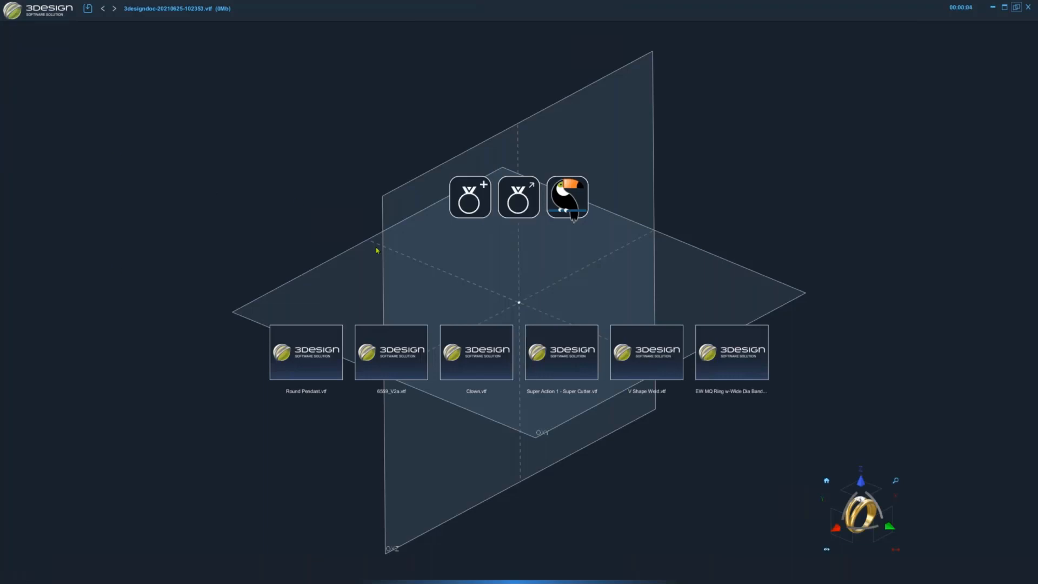
pyautogui.click(470, 198)
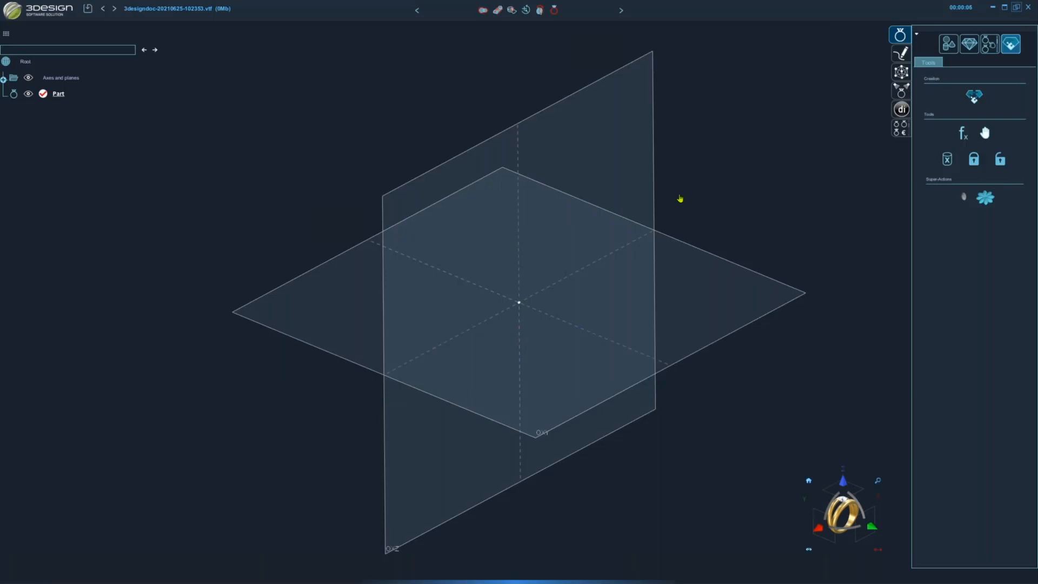
# Insert the Half Sphere, turn off its Automatic validation option, turn on Auto-recompute item, save the Super Action and close its editor
pyautogui.click(964, 198)
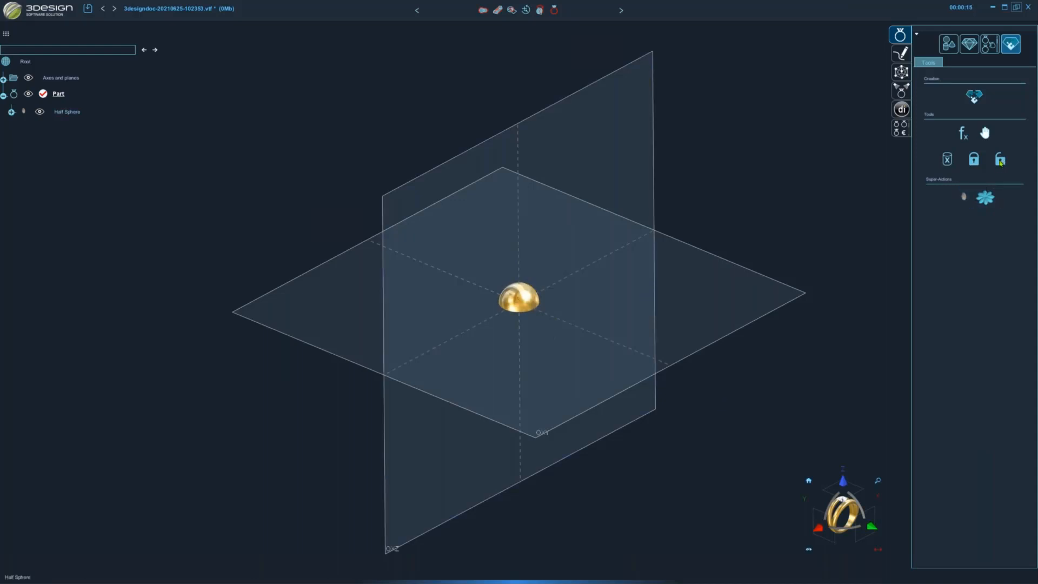
pyautogui.click(964, 196)
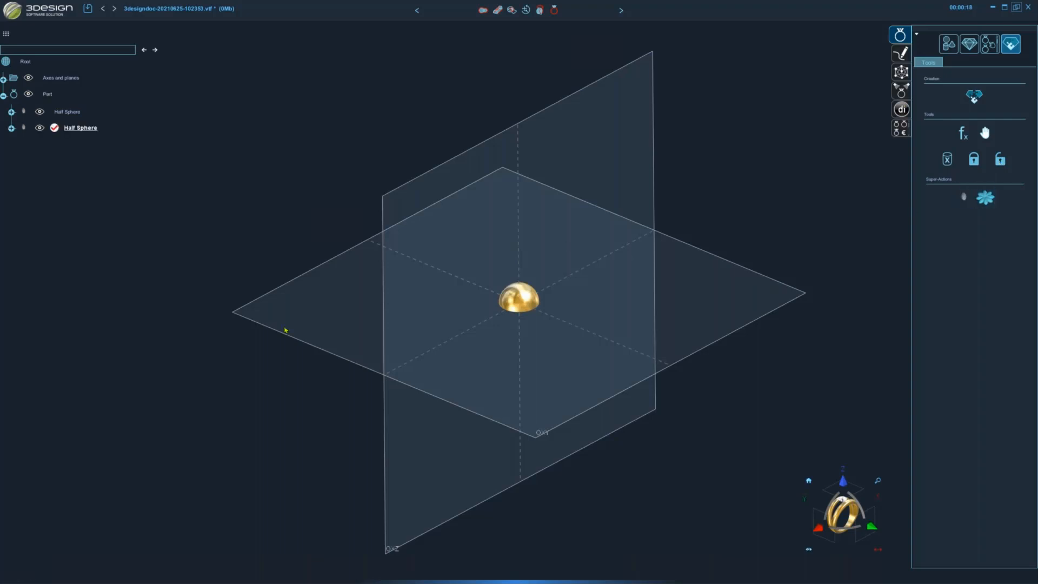
pyautogui.click(133, 199)
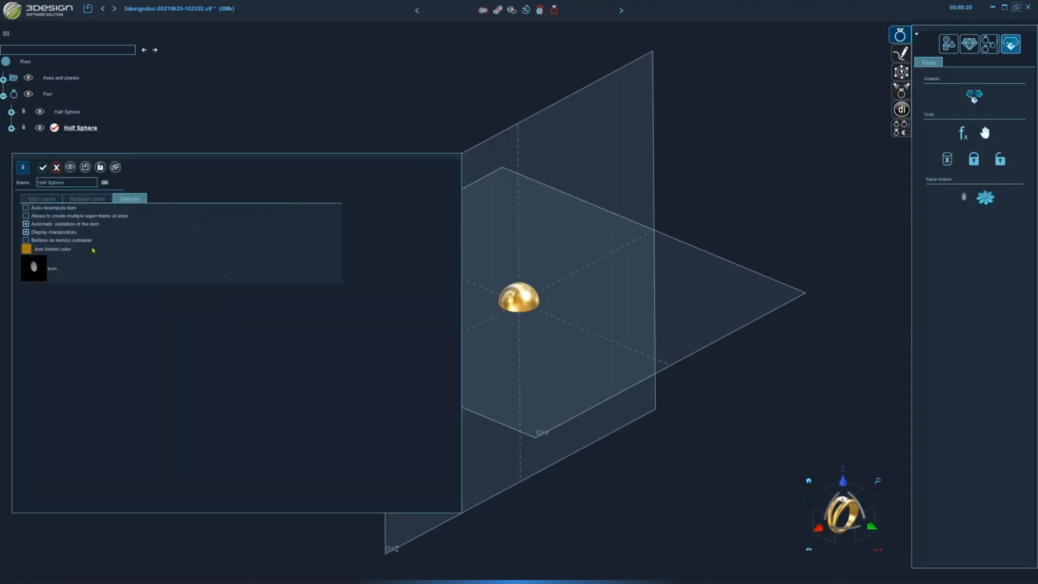
pyautogui.click(25, 224)
pyautogui.click(26, 208)
pyautogui.click(56, 167)
# Discard the current document's changes, start another new document and create an empty part
pyautogui.click(13, 12)
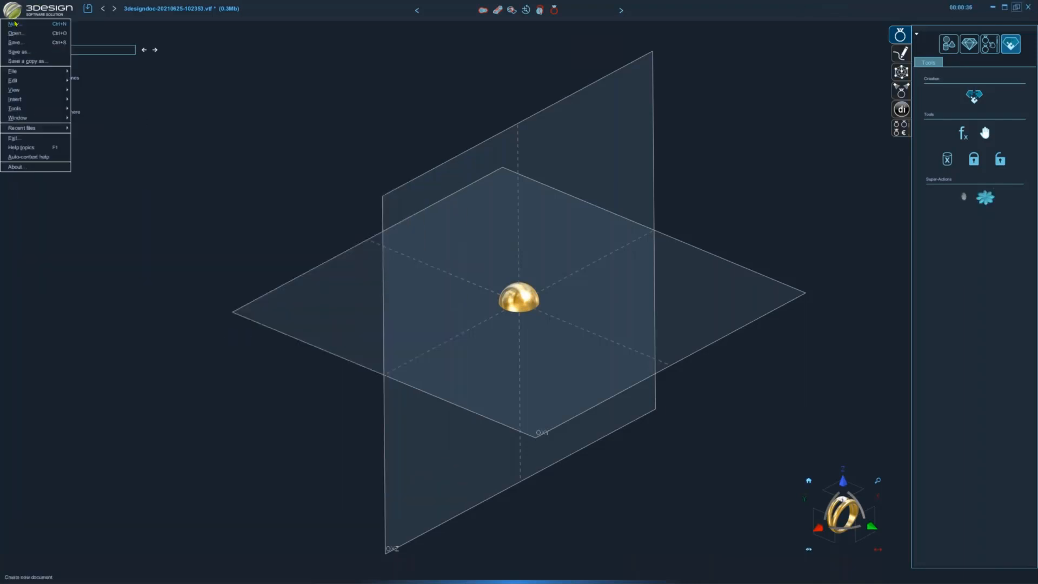
pyautogui.click(16, 26)
pyautogui.click(518, 308)
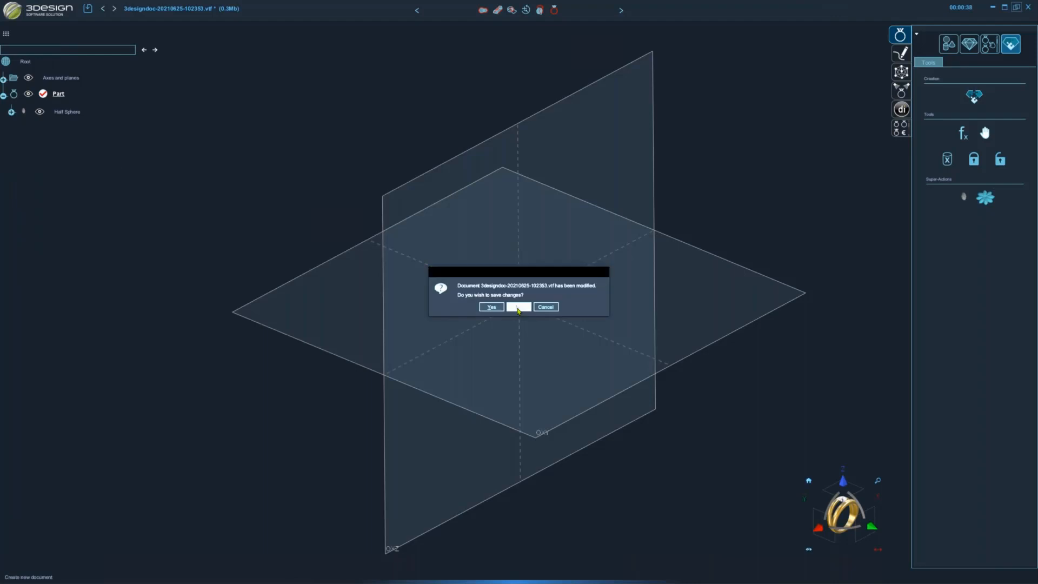
pyautogui.click(472, 200)
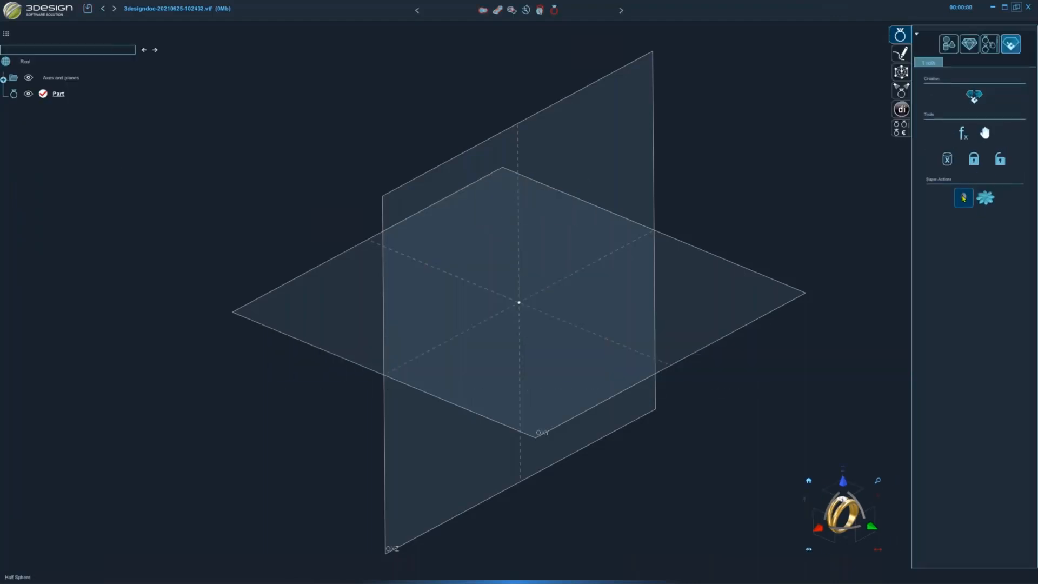
# Insert the Half Sphere Super Action with Pink gold 18K as its material and a diameter of 10 mm
pyautogui.click(964, 199)
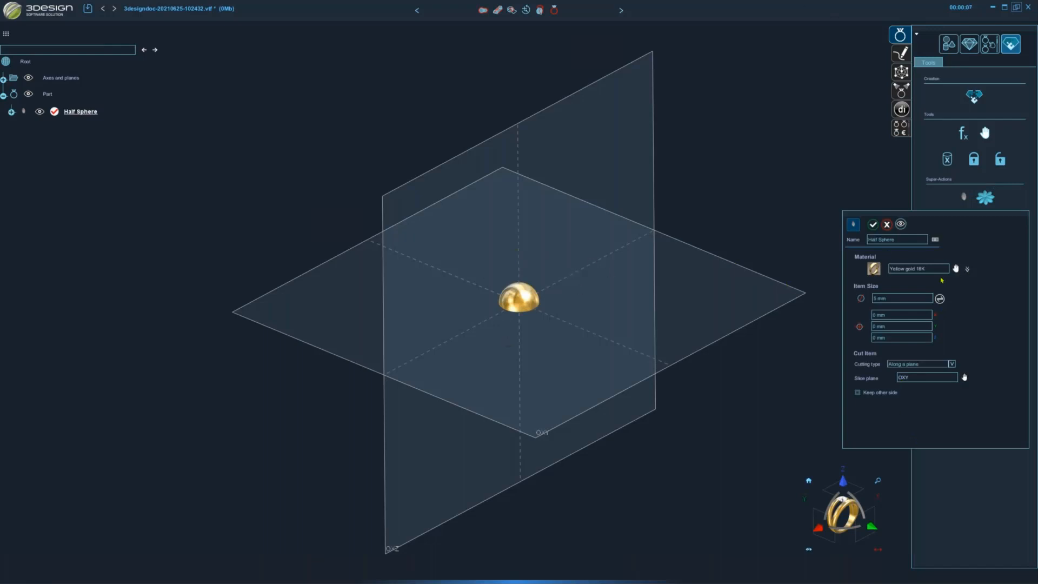
pyautogui.click(956, 269)
pyautogui.doubleClick(479, 111)
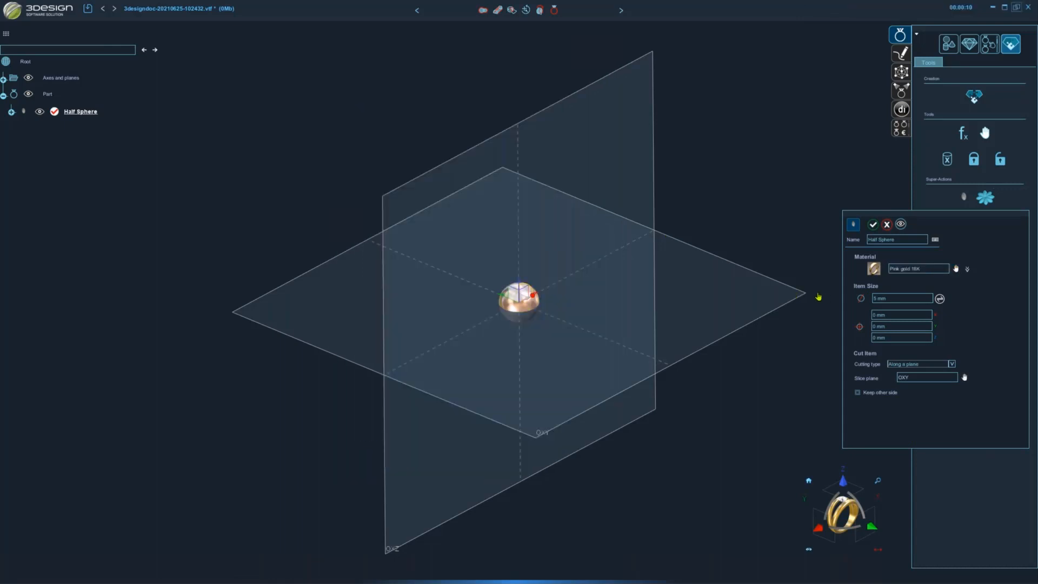
pyautogui.click(897, 299)
pyautogui.write('10')
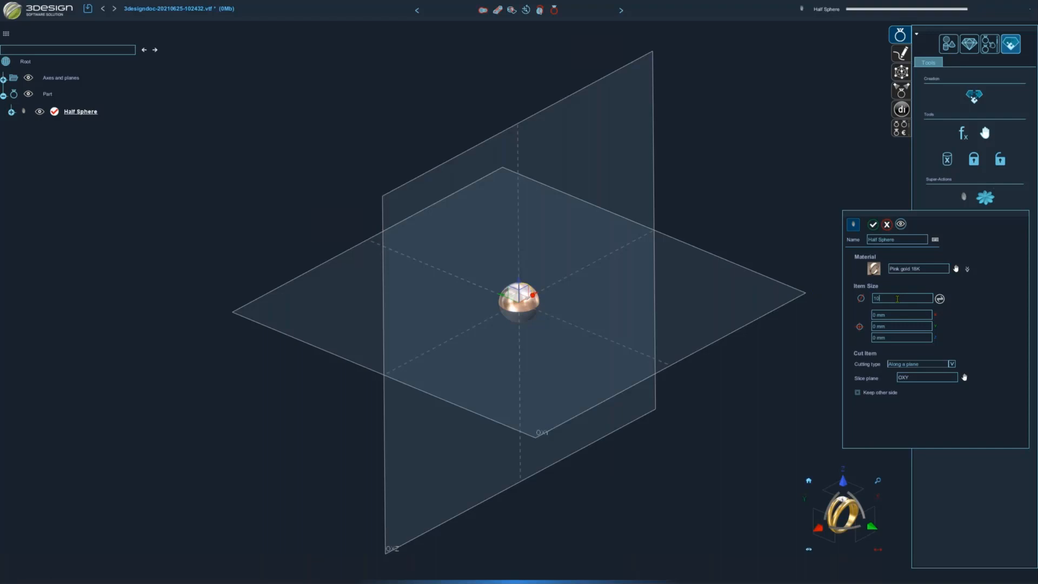
pyautogui.press('Return')
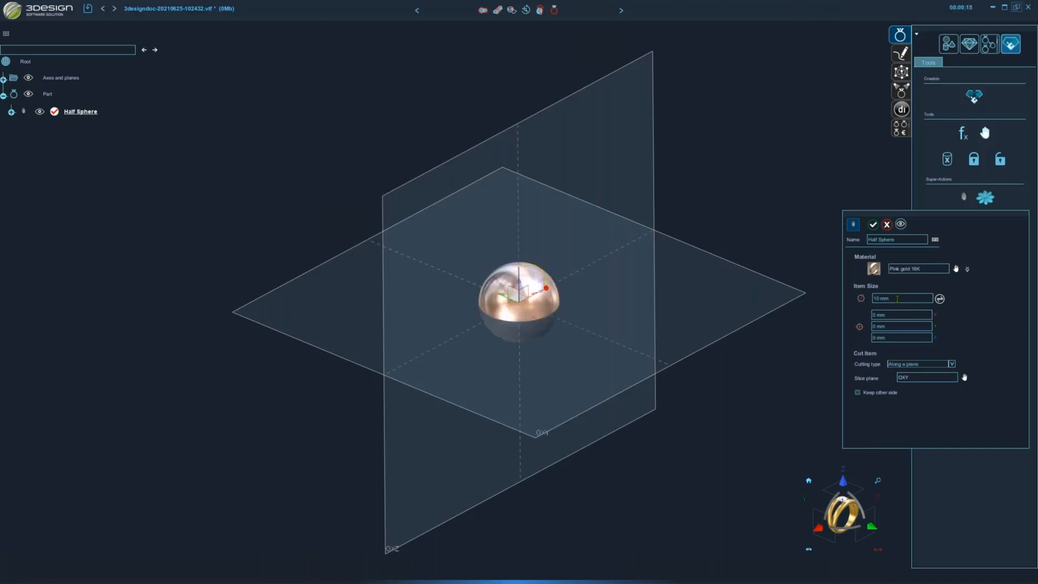
# Set the half sphere's cutting type to along X and turn off Keep other side
pyautogui.click(912, 365)
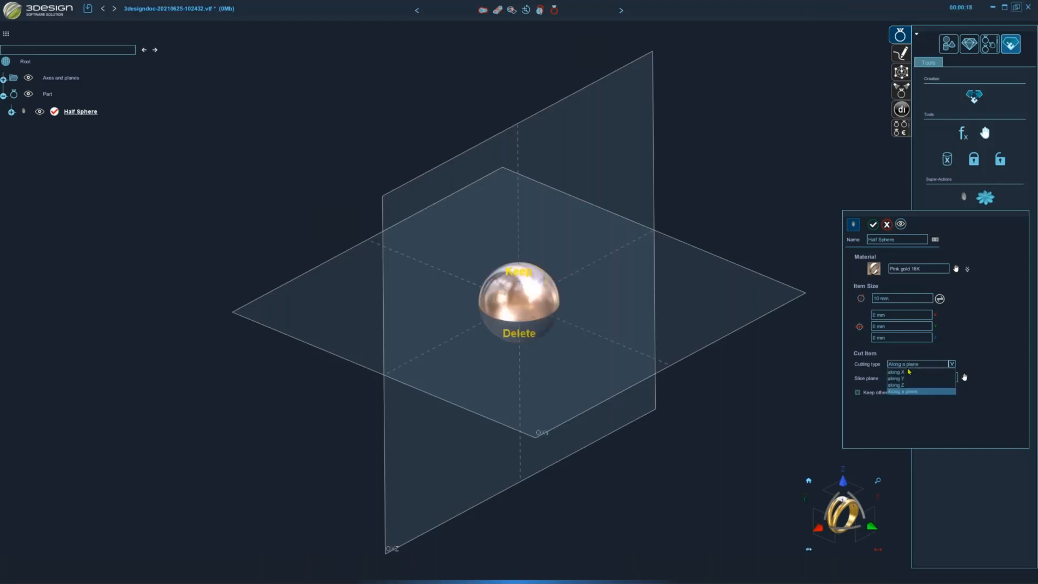
pyautogui.click(908, 373)
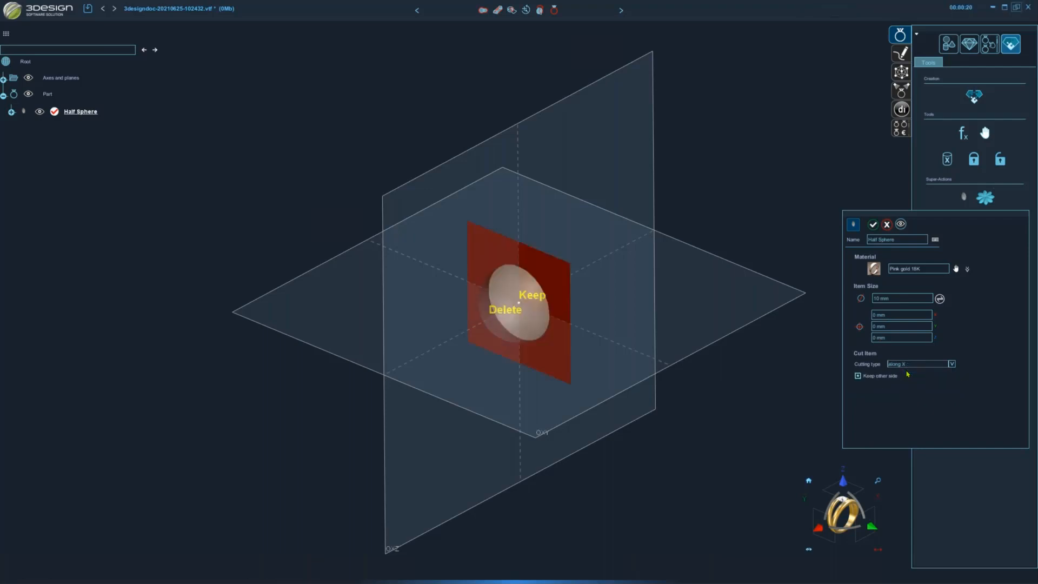
pyautogui.click(858, 376)
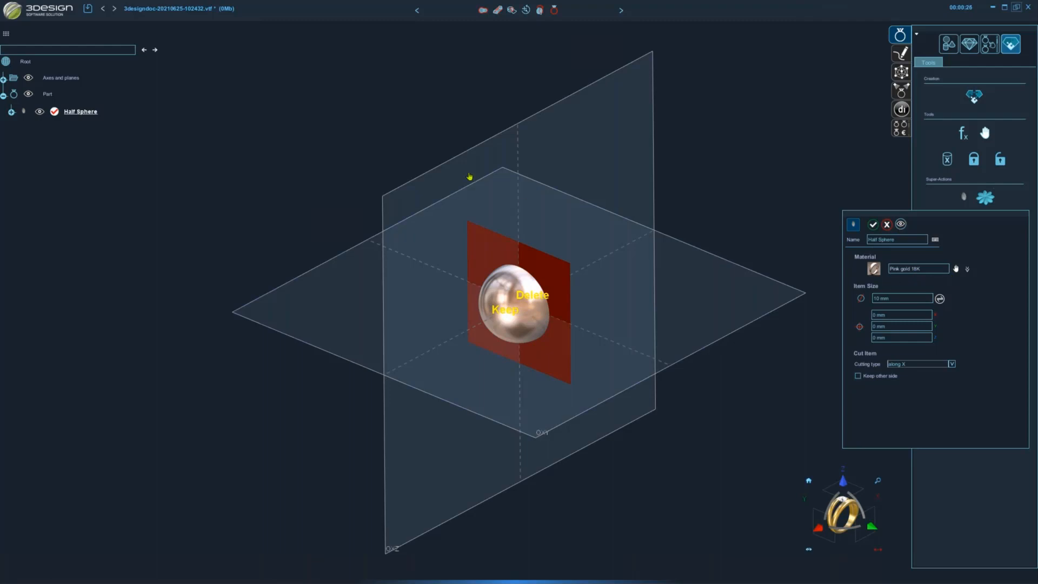
pyautogui.moveTo(625, 407); pyautogui.dragTo(427, 295, button='middle')
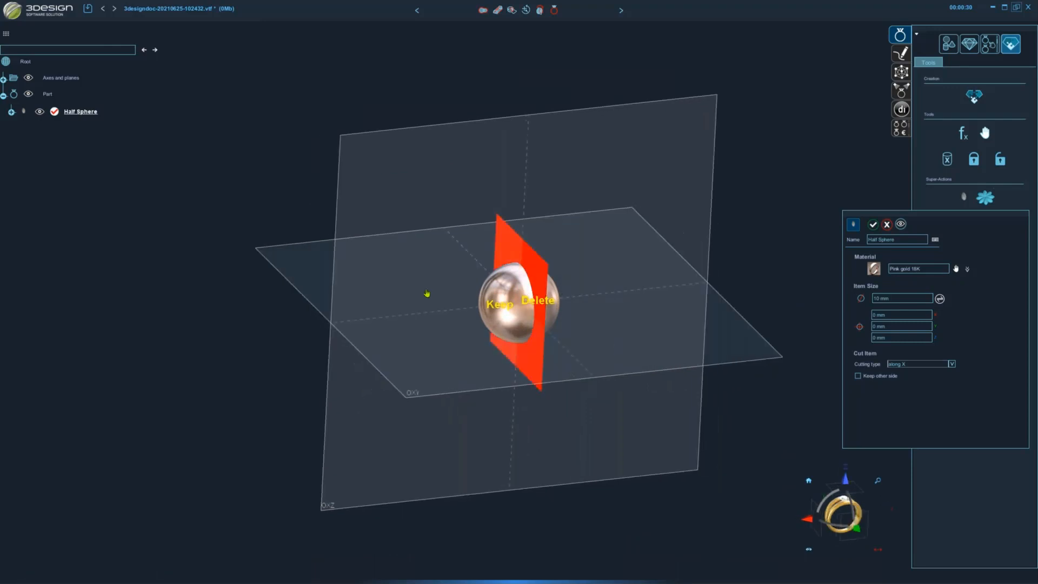
# Pick Pink gold 18K as the half sphere's material from the Gold 18K materials and validate the item
pyautogui.click(956, 270)
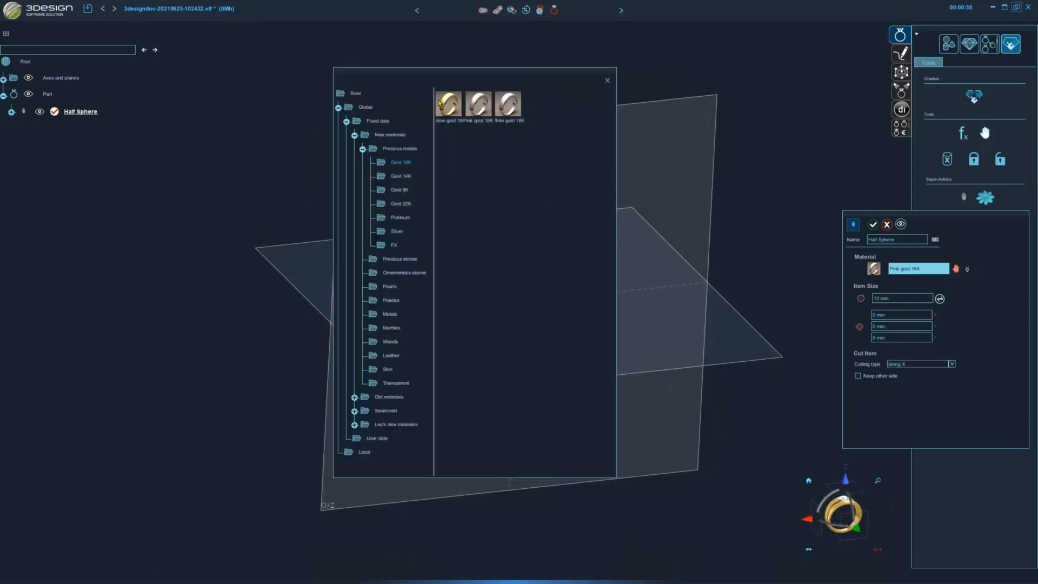
pyautogui.click(478, 106)
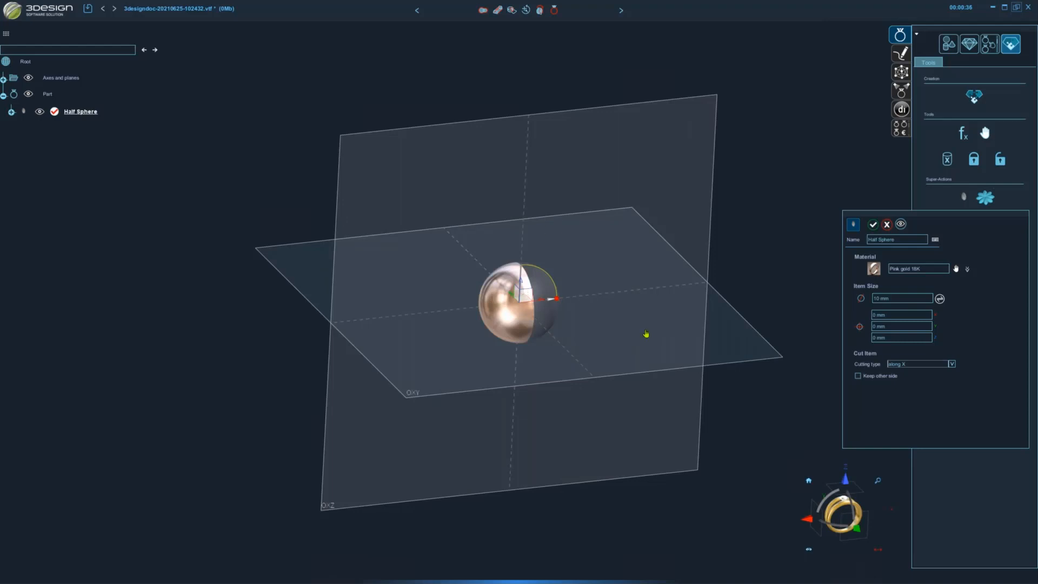
pyautogui.moveTo(646, 334)
pyautogui.mouseDown(button='middle')
pyautogui.moveTo(382, 395)
pyautogui.moveTo(644, 332)
pyautogui.mouseUp(button='middle')
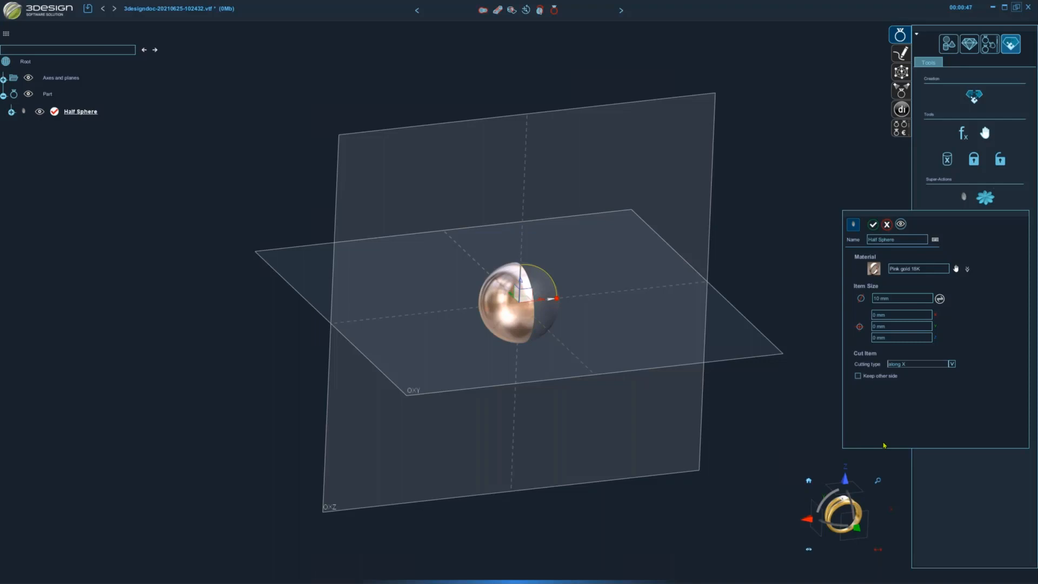
pyautogui.click(873, 224)
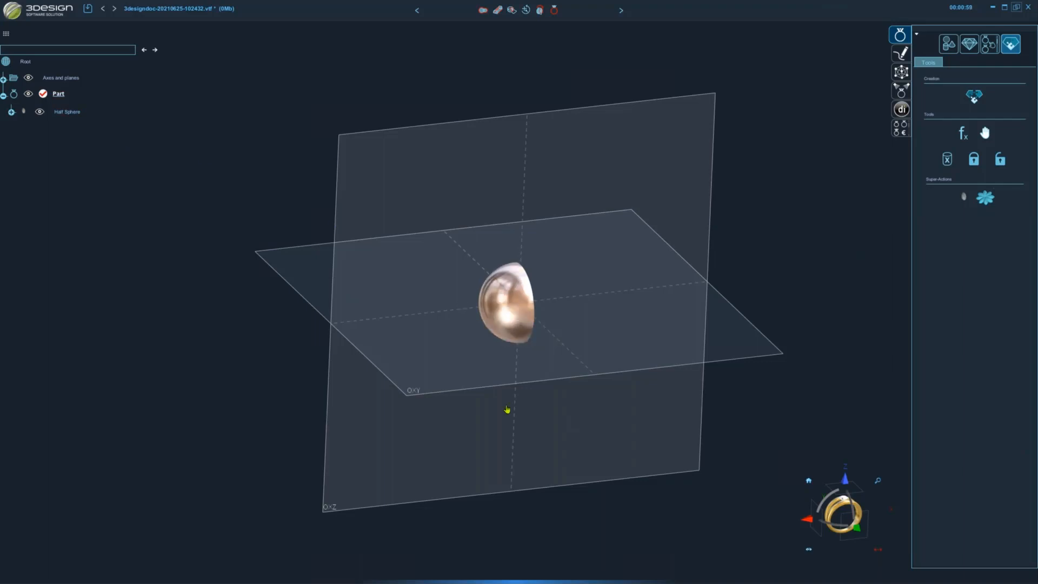
# Reopen the half sphere for editing and set its diameter to 15 mm
pyautogui.doubleClick(523, 333)
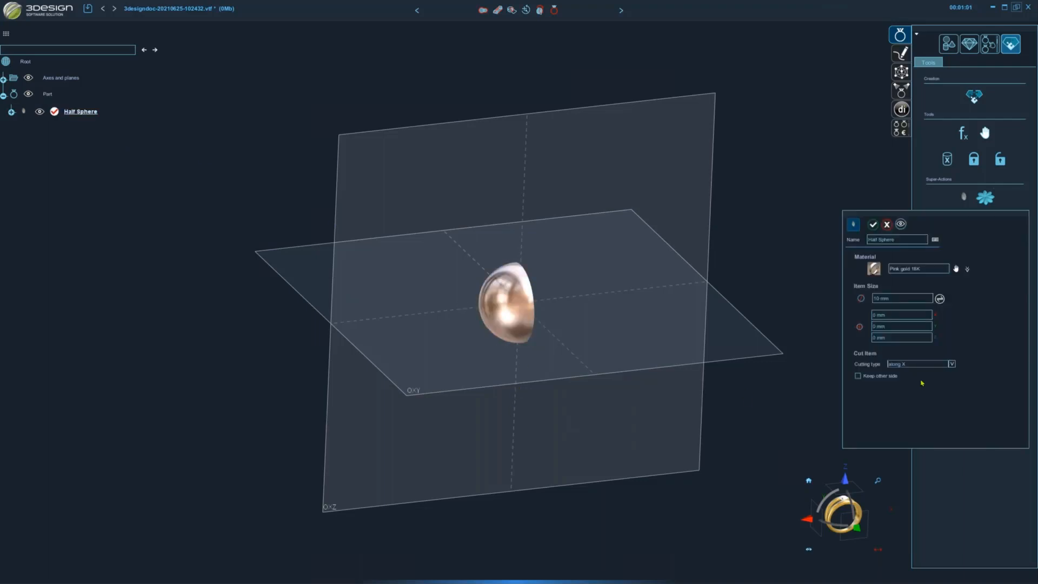
pyautogui.click(904, 299)
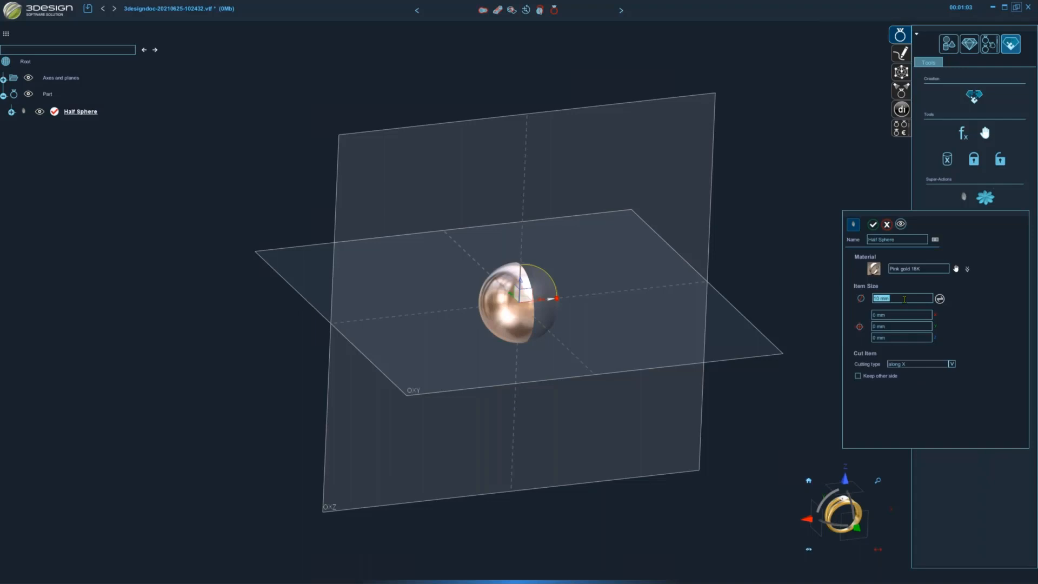
pyautogui.write('15')
pyautogui.press('Return')
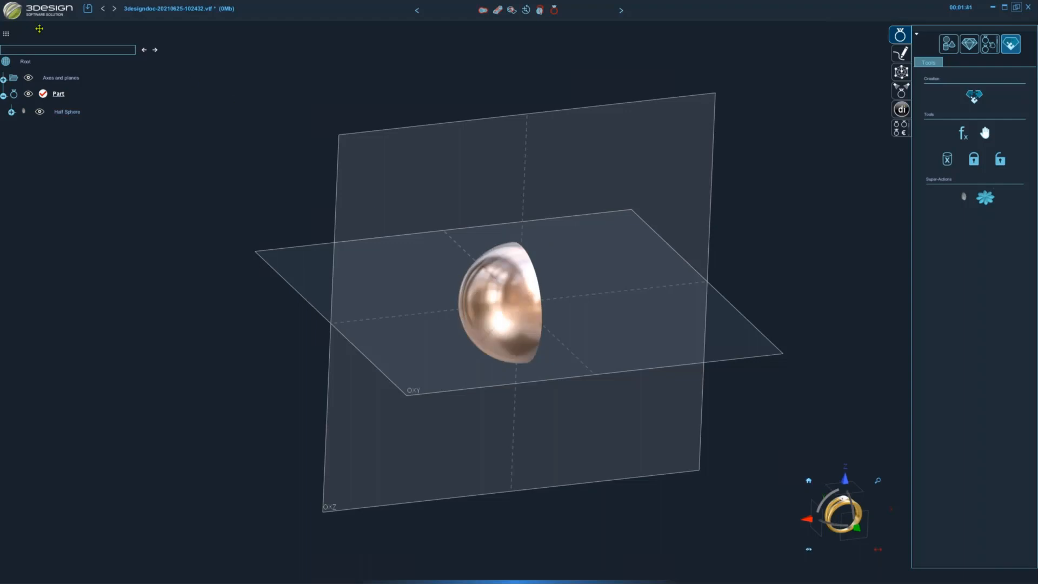
# Start a new document without saving the half sphere document's changes, and create an empty part in it
pyautogui.click(12, 9)
pyautogui.click(13, 24)
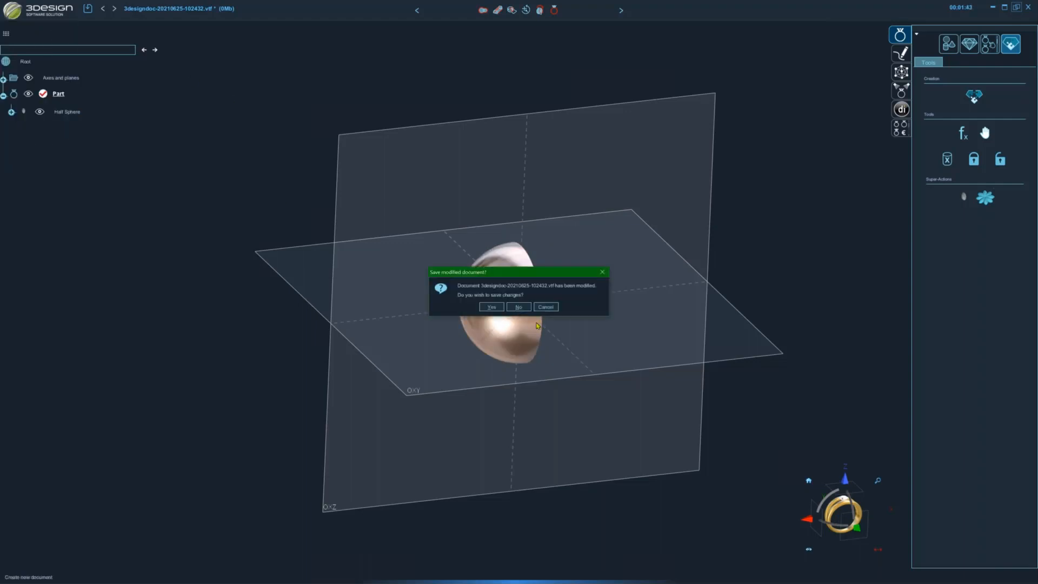
pyautogui.click(519, 307)
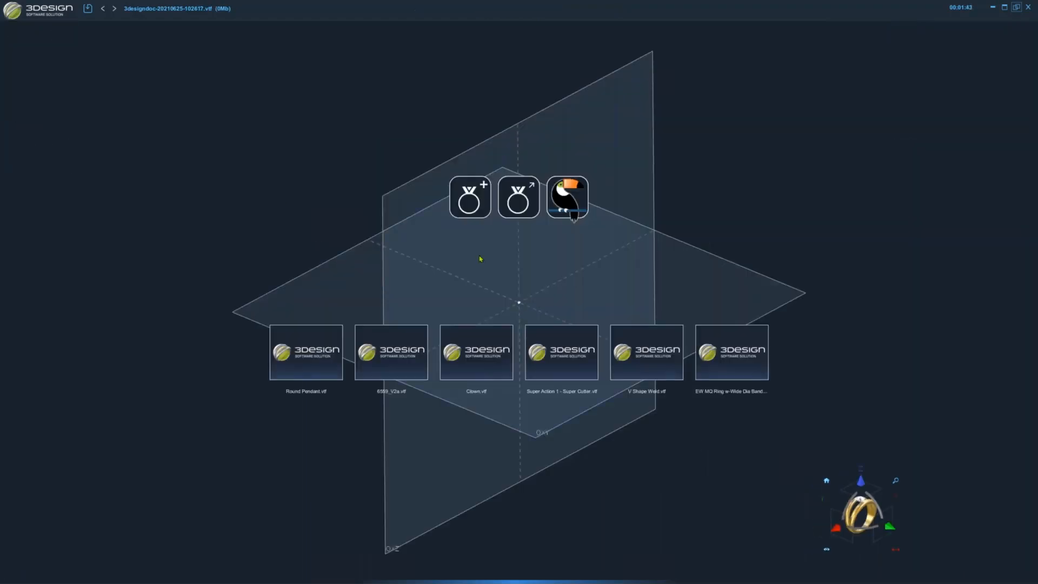
pyautogui.click(490, 205)
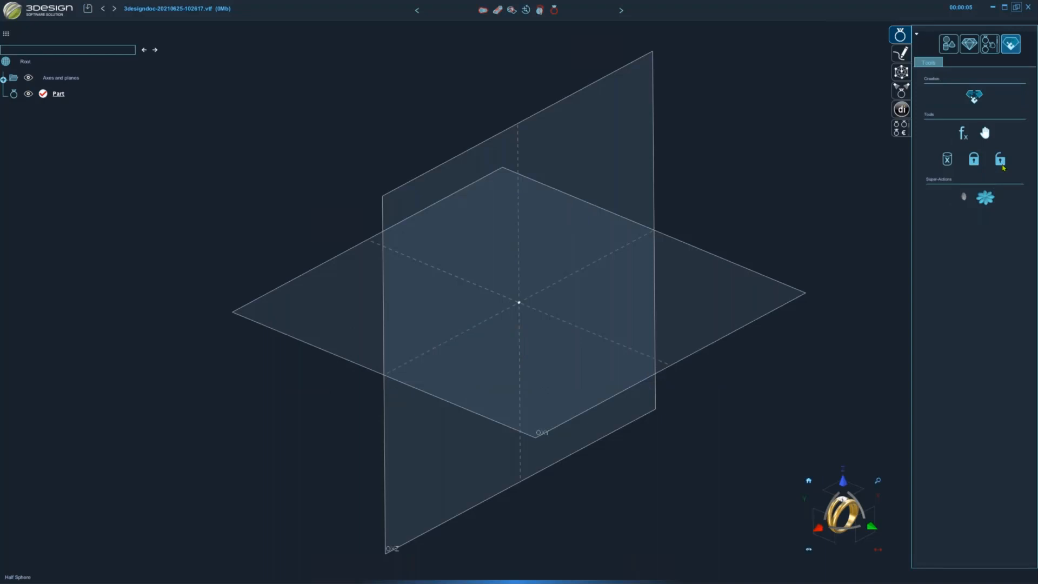
# Insert the Half Sphere Super Action in its editor and rename it Item Cutter
pyautogui.click(964, 197)
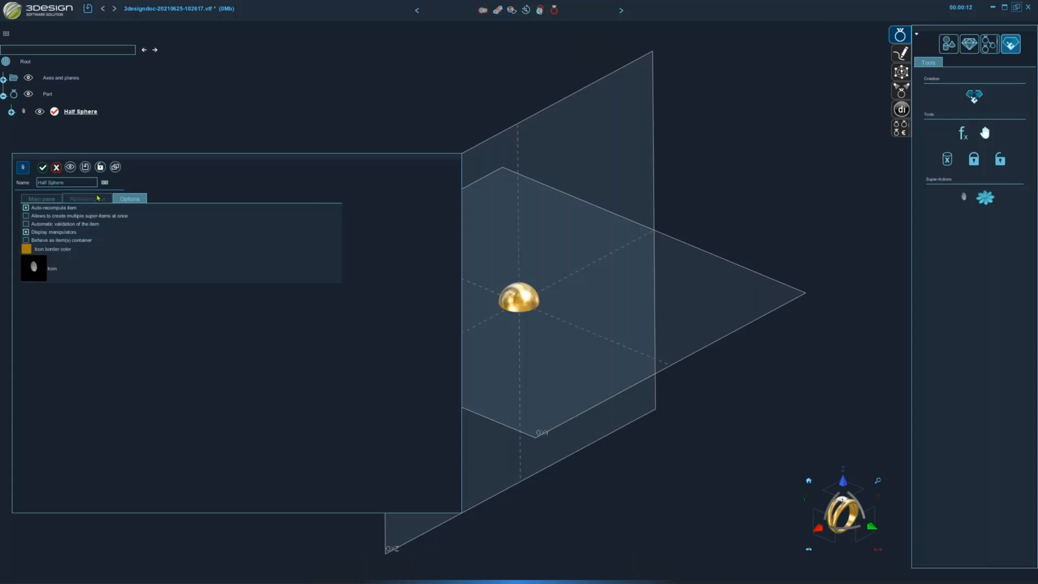
pyautogui.tripleClick(80, 184)
pyautogui.write('Item Cutter')
# Turn off the Item Cutter's Auto-recompute item option and return to its architecture and interface settings
pyautogui.click(42, 198)
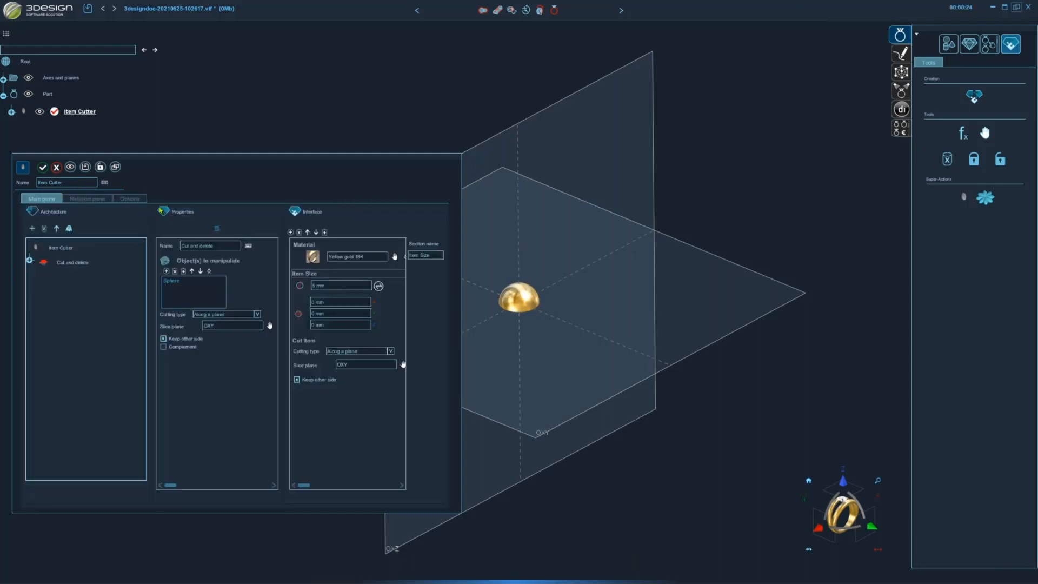
pyautogui.click(130, 198)
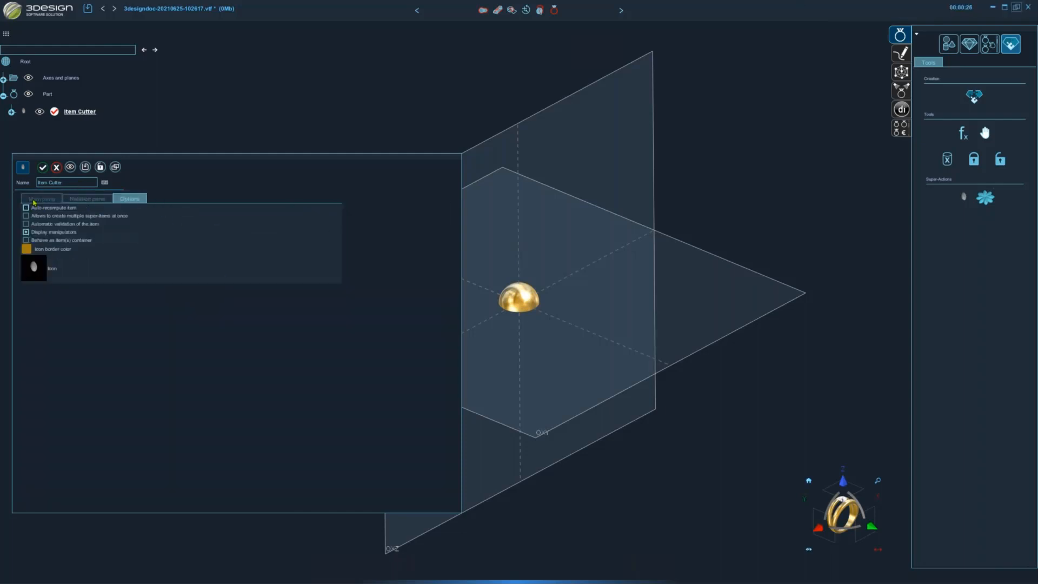
pyautogui.click(38, 199)
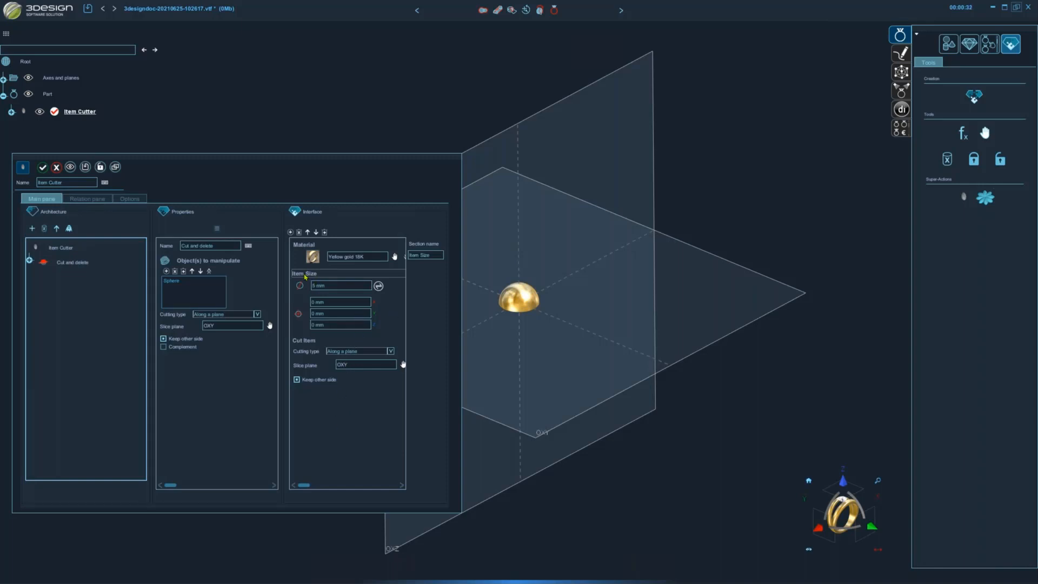
# Remove the centre coordinates, the diameter parameter and the Item Size section from the Item Cutter's interface
pyautogui.click(388, 316)
pyautogui.click(299, 233)
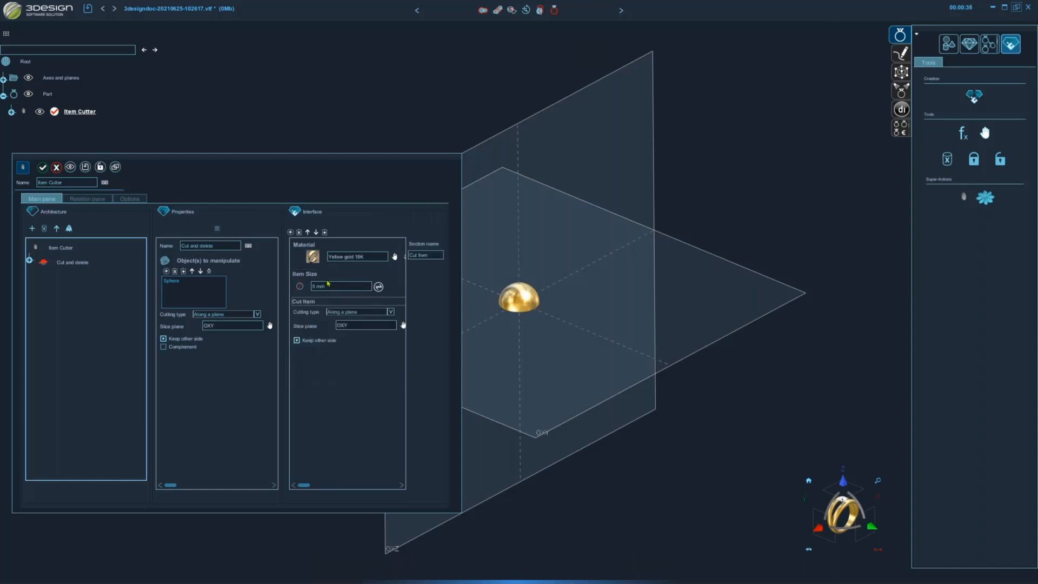
pyautogui.click(390, 294)
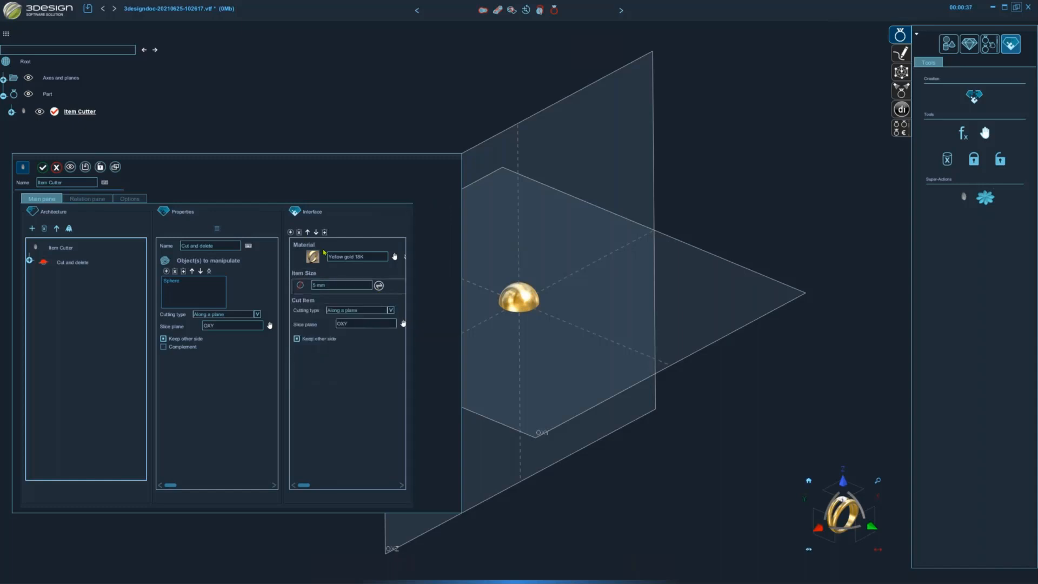
pyautogui.click(299, 233)
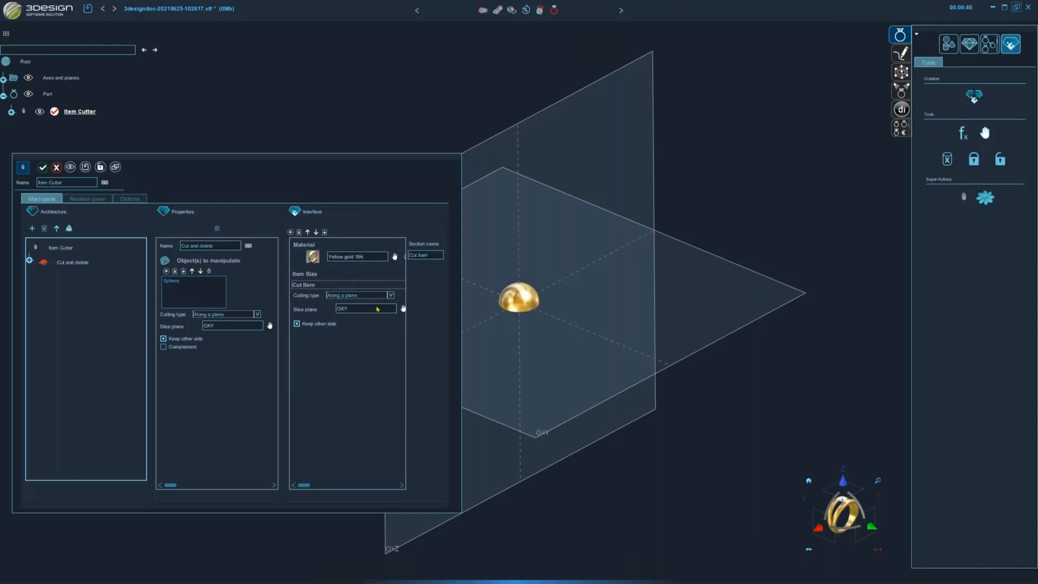
pyautogui.click(322, 274)
pyautogui.click(299, 232)
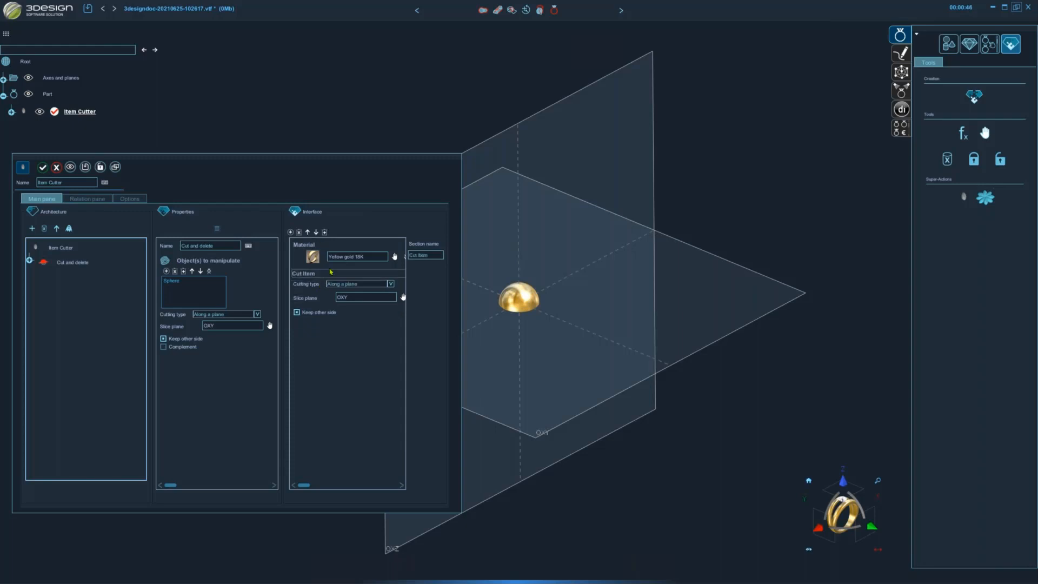
# Remove the Cut Item section, the Cutting type and the Slice plane parameters from the Item Cutter's interface
pyautogui.click(299, 232)
pyautogui.click(299, 233)
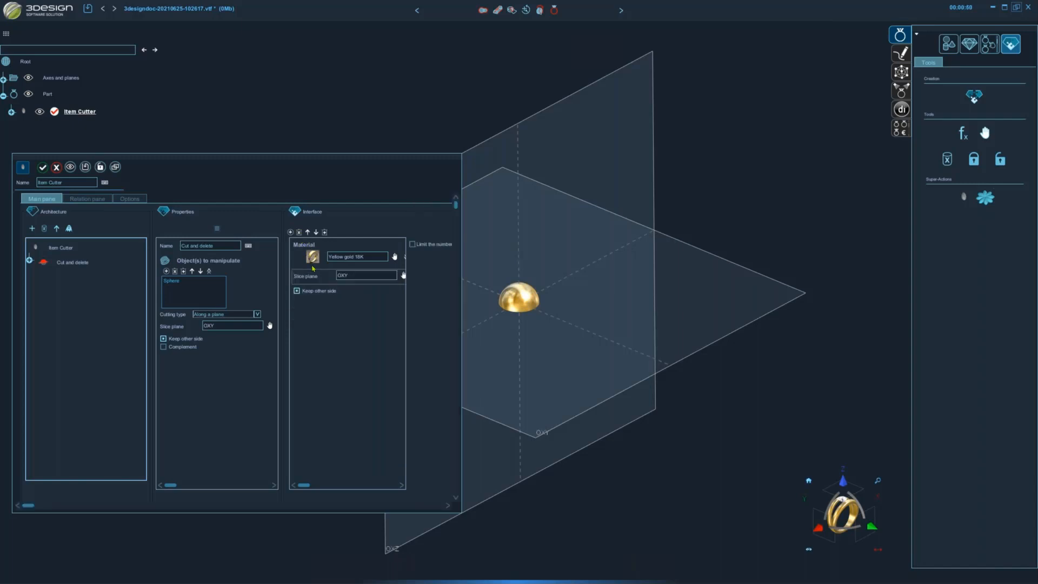
pyautogui.click(299, 233)
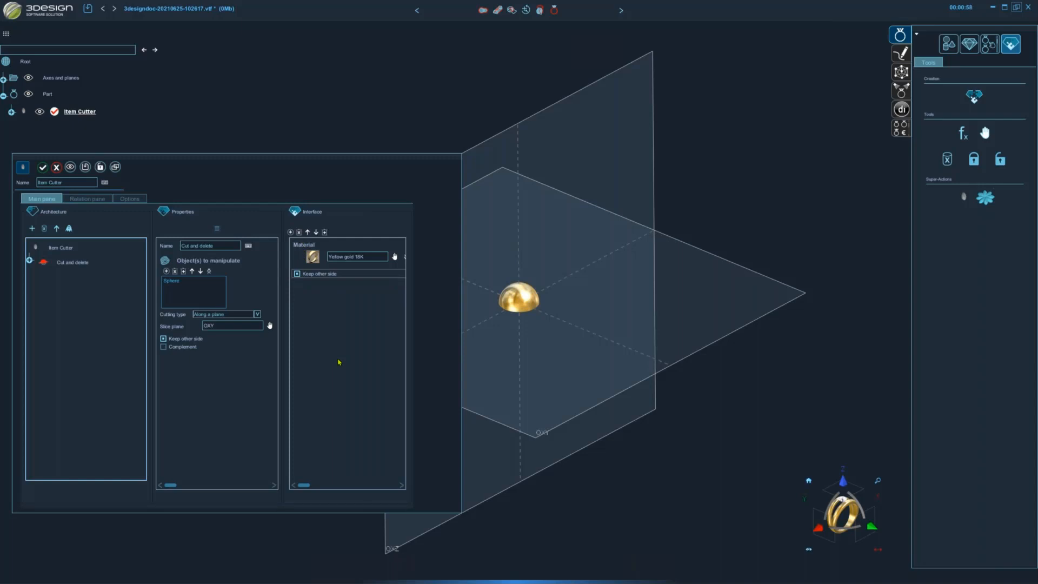
# Add a Move/Rotate/Scale action to the Item Cutter's architecture alongside Cut and delete
pyautogui.click(74, 264)
pyautogui.click(29, 261)
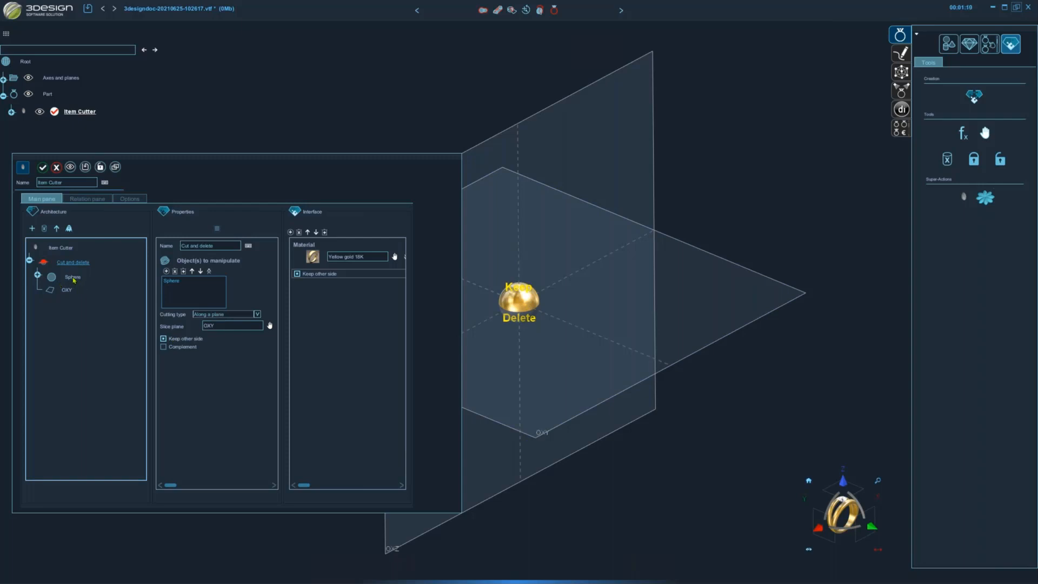
pyautogui.click(73, 277)
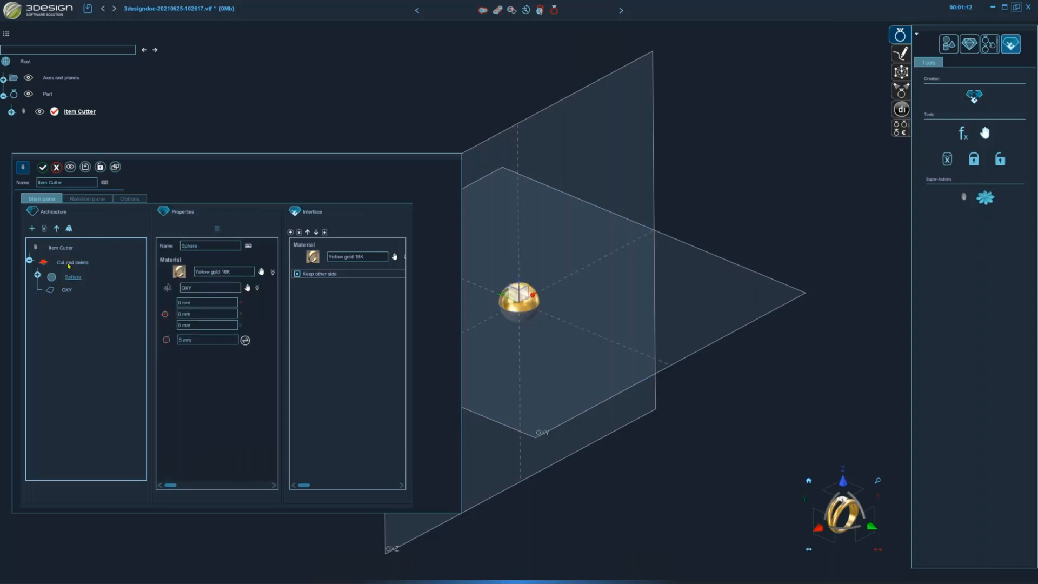
pyautogui.click(69, 263)
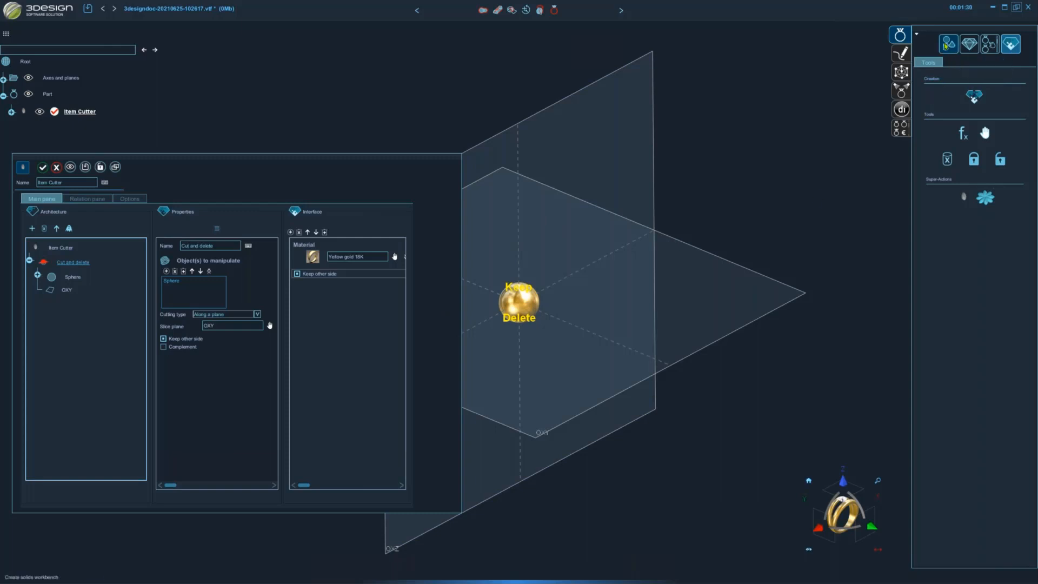
pyautogui.click(949, 43)
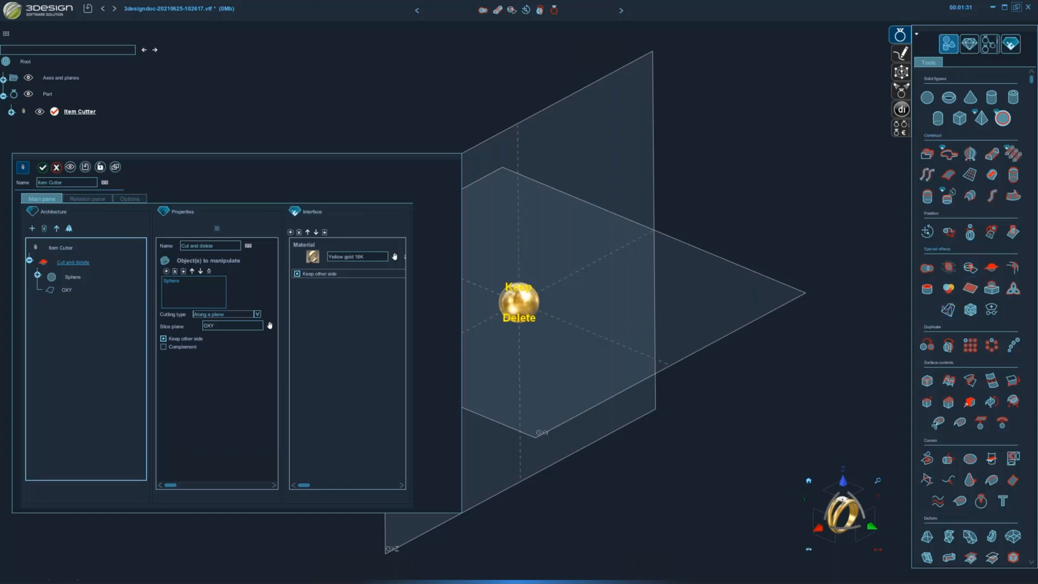
pyautogui.moveTo(67, 338); pyautogui.dragTo(62, 318)
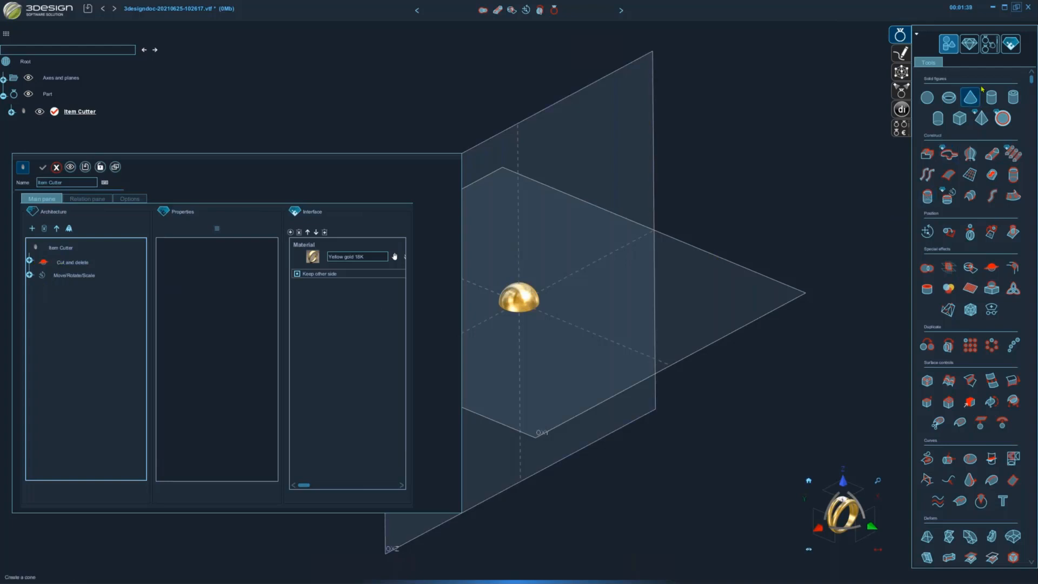
# Add an item picking element of type Surface titled Pick Object to the Item Cutter's architecture
pyautogui.click(1011, 43)
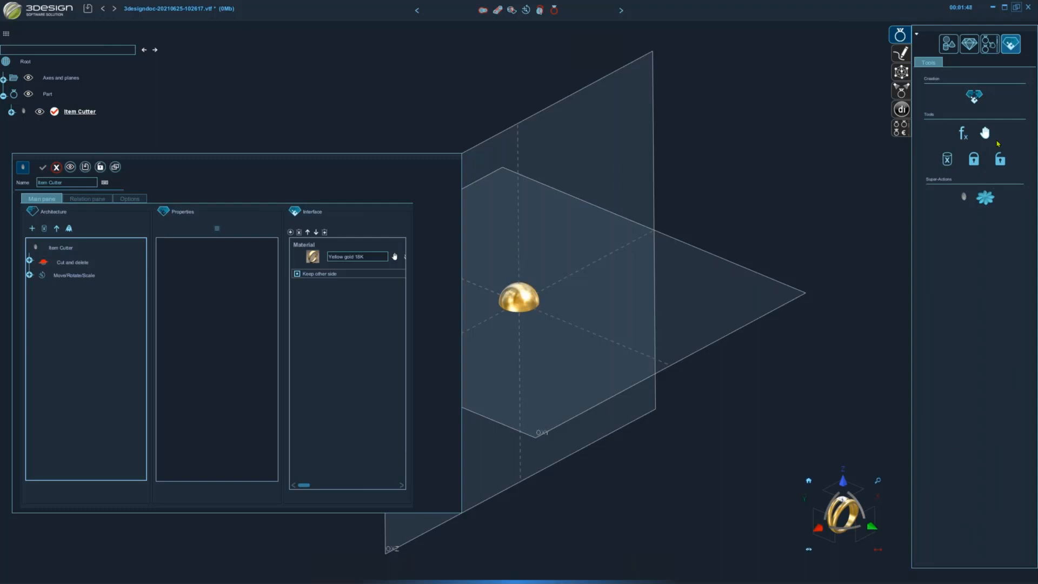
pyautogui.click(985, 133)
pyautogui.click(85, 313)
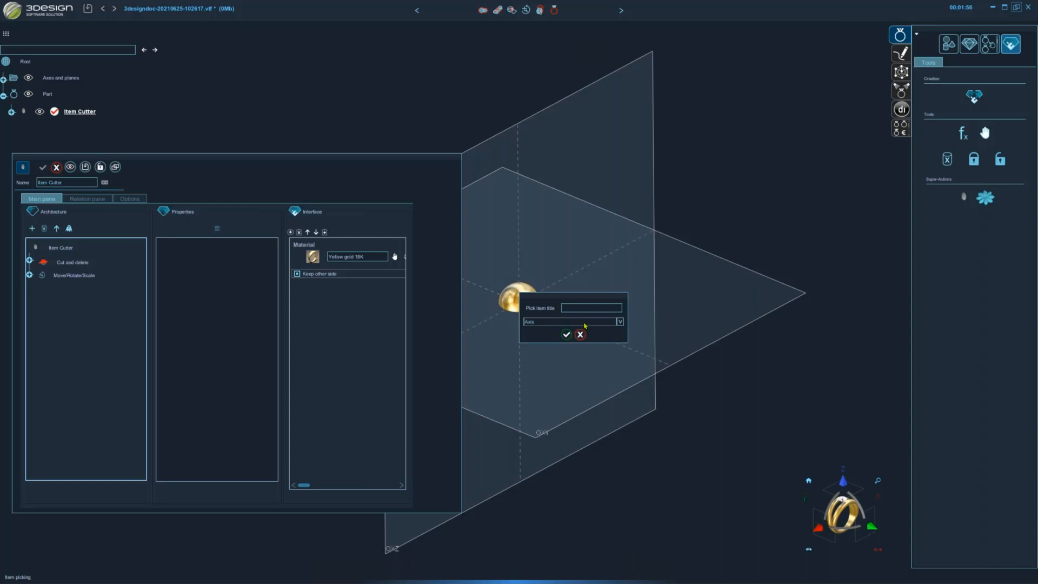
pyautogui.click(584, 324)
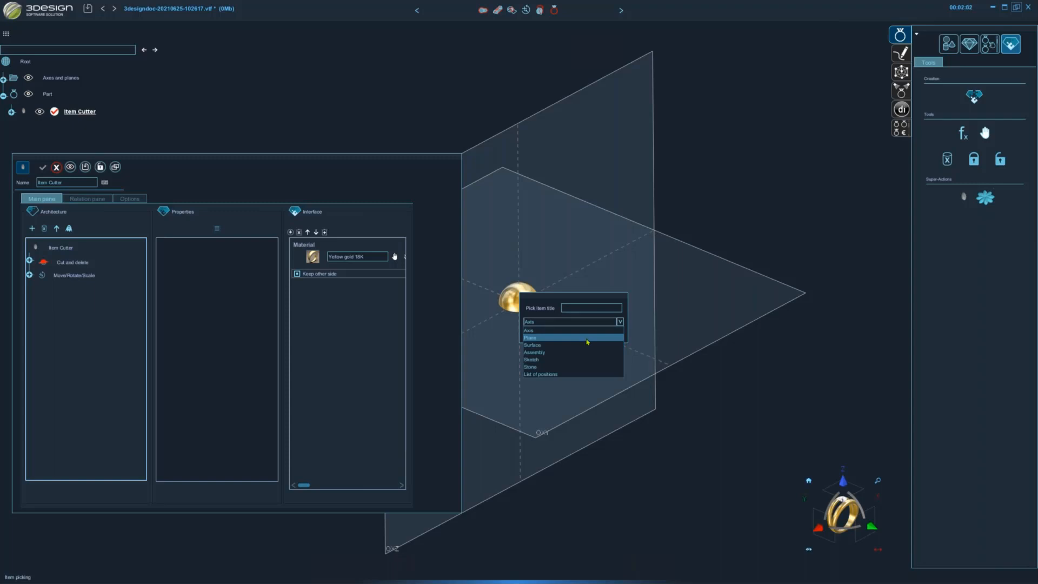
pyautogui.click(559, 346)
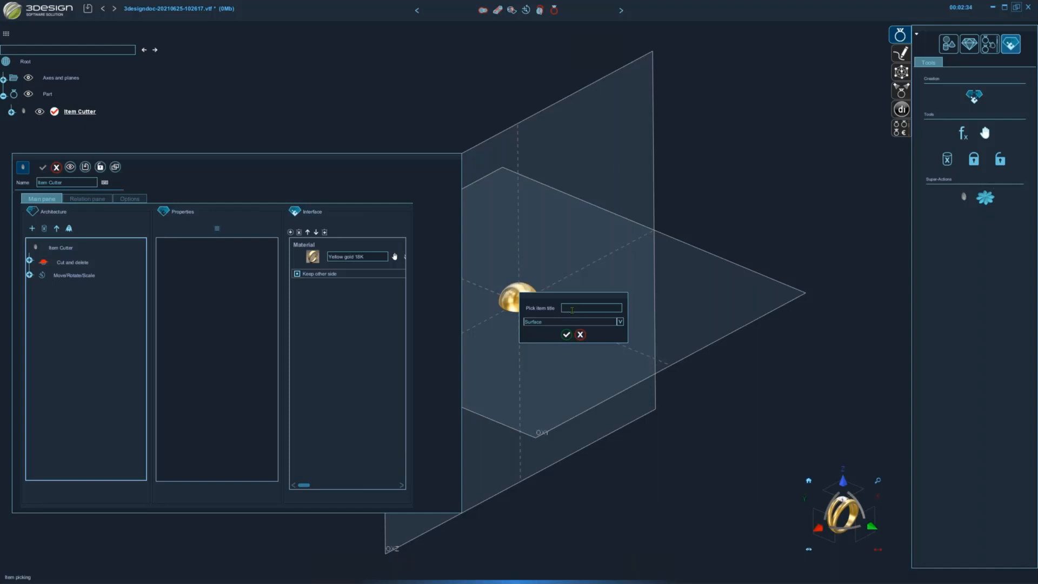
pyautogui.click(570, 308)
pyautogui.write('Pick Object')
pyautogui.click(568, 335)
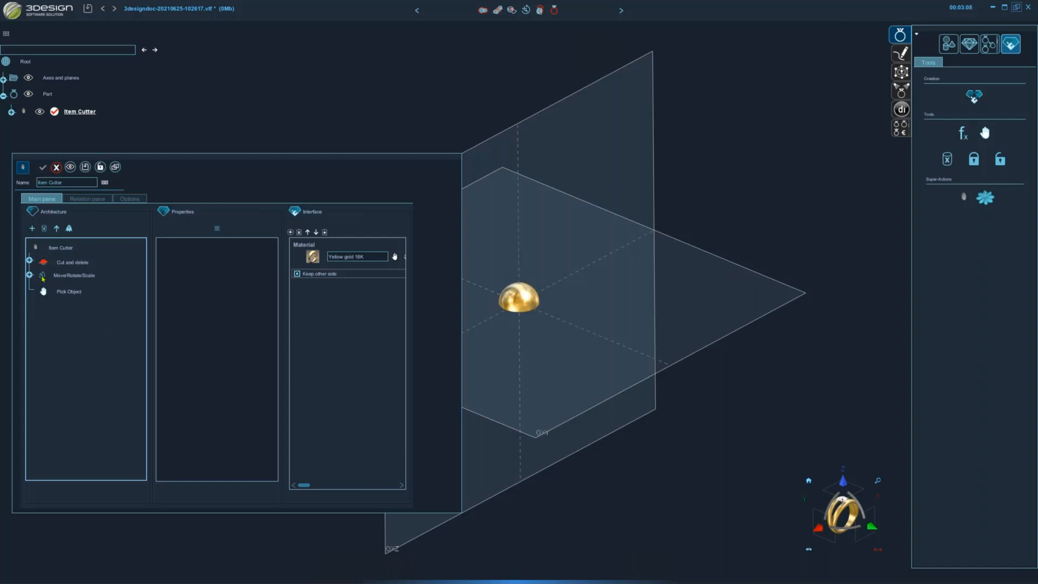
# Assign Pick Object as the object to manipulate in the Move/Rotate/Scale action
pyautogui.click(54, 276)
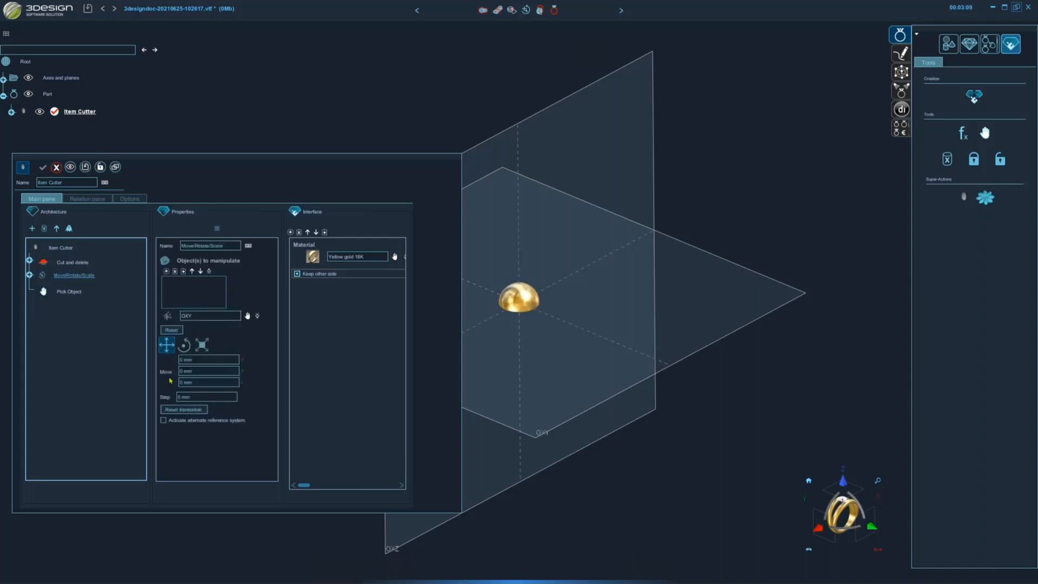
pyautogui.click(166, 272)
pyautogui.click(73, 293)
# Replace Sphere with Move/Rotate/Scale as the object to manipulate in the Cut and delete action
pyautogui.click(29, 260)
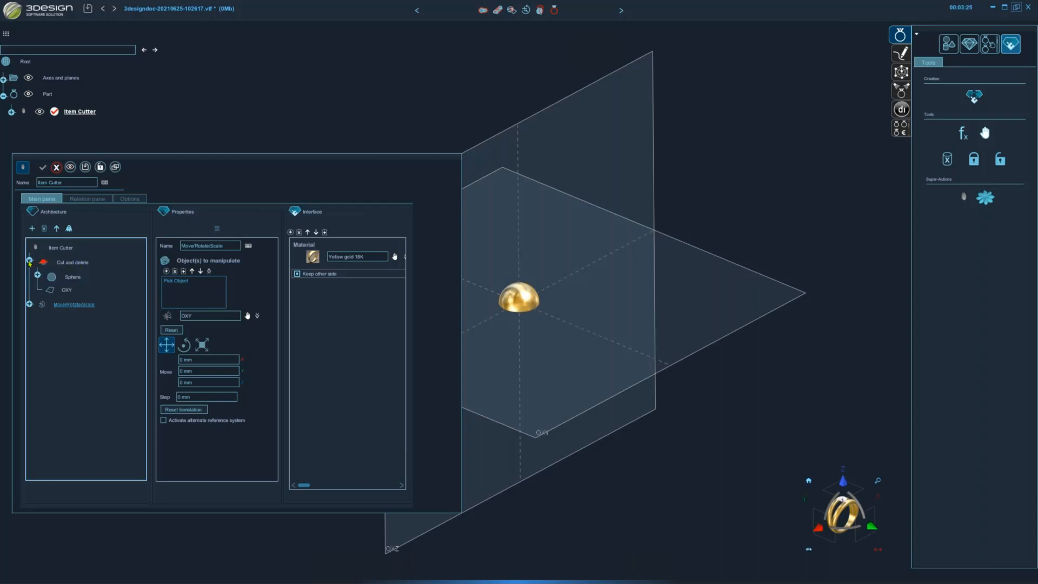
pyautogui.click(70, 264)
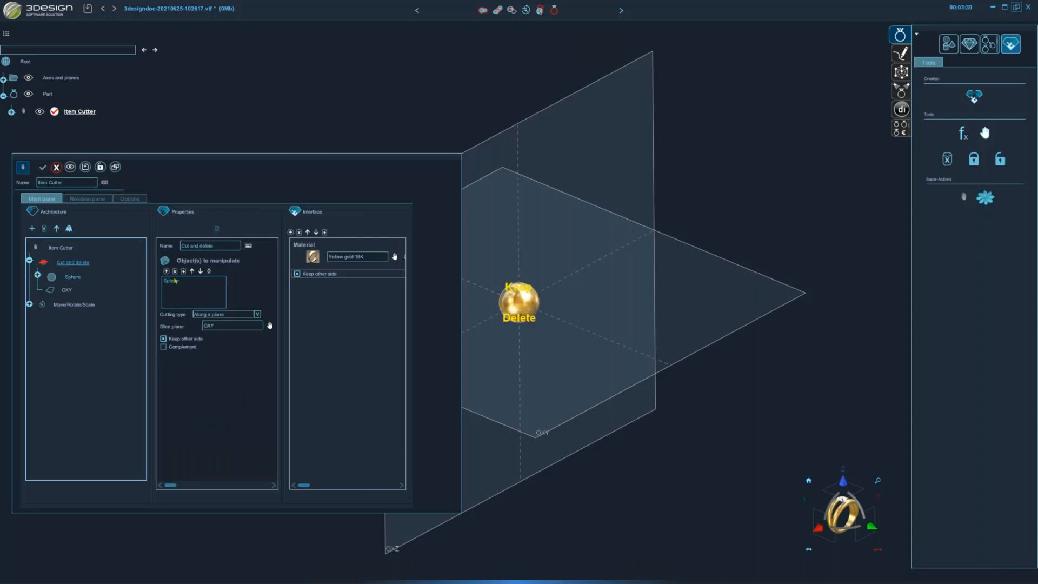
pyautogui.click(174, 272)
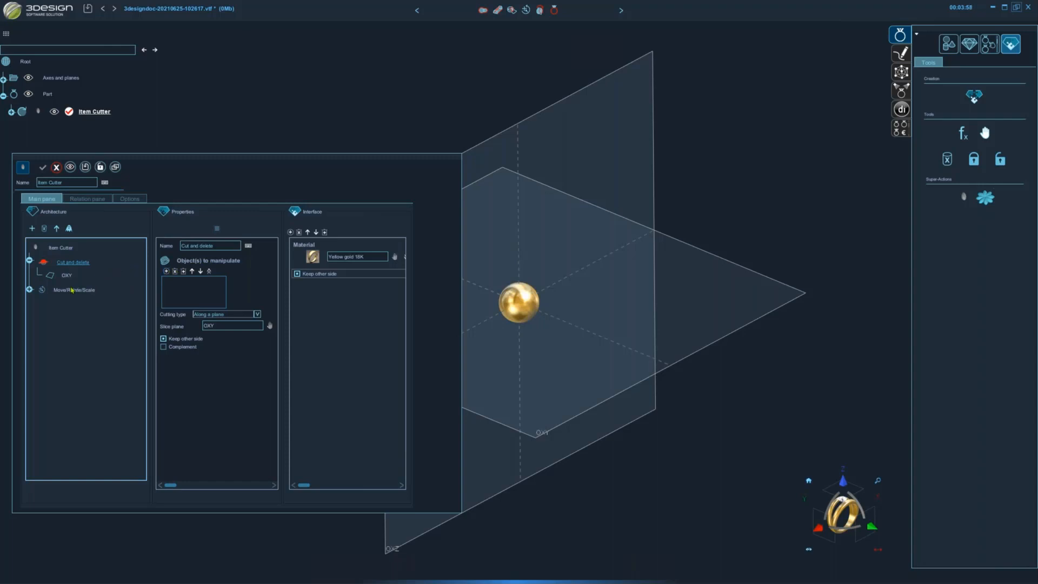
pyautogui.moveTo(69, 293); pyautogui.dragTo(187, 287)
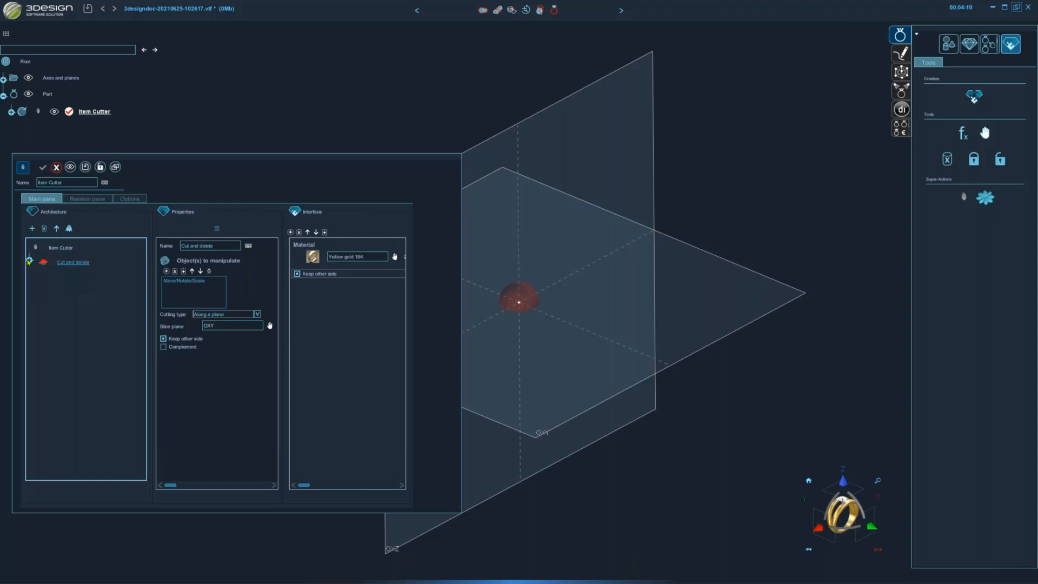
# Expose the Move/Rotate/Scale action's full set of move, rotate and scale controls in the Item Cutter's interface
pyautogui.click(29, 261)
pyautogui.click(37, 290)
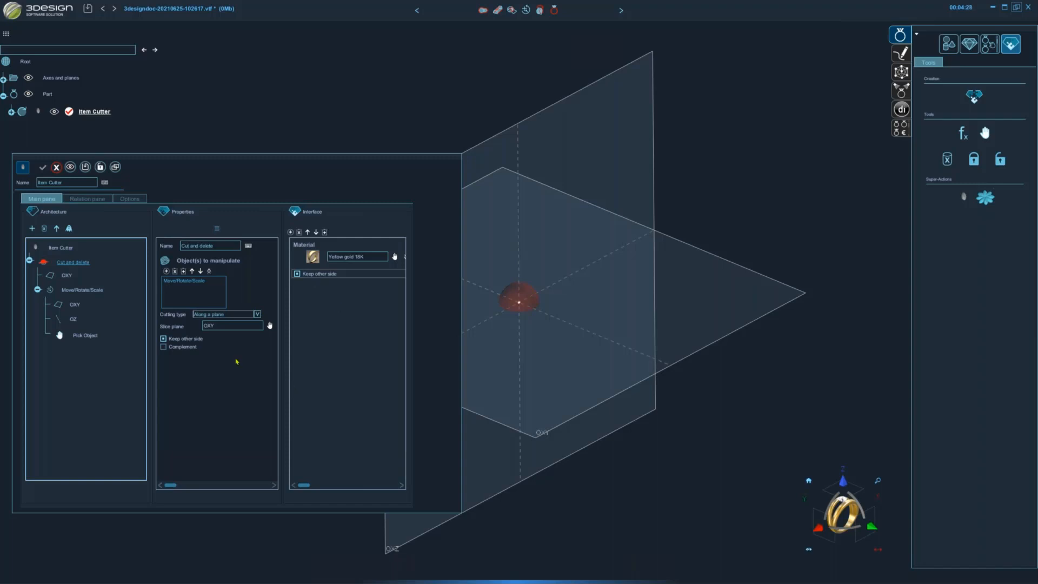
pyautogui.click(81, 290)
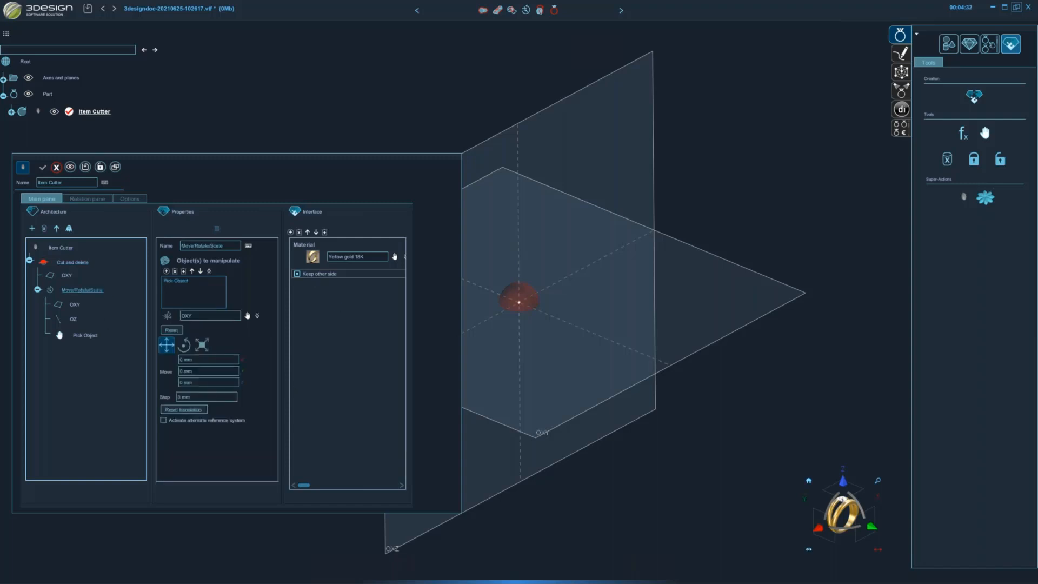
pyautogui.moveTo(254, 368); pyautogui.dragTo(312, 312)
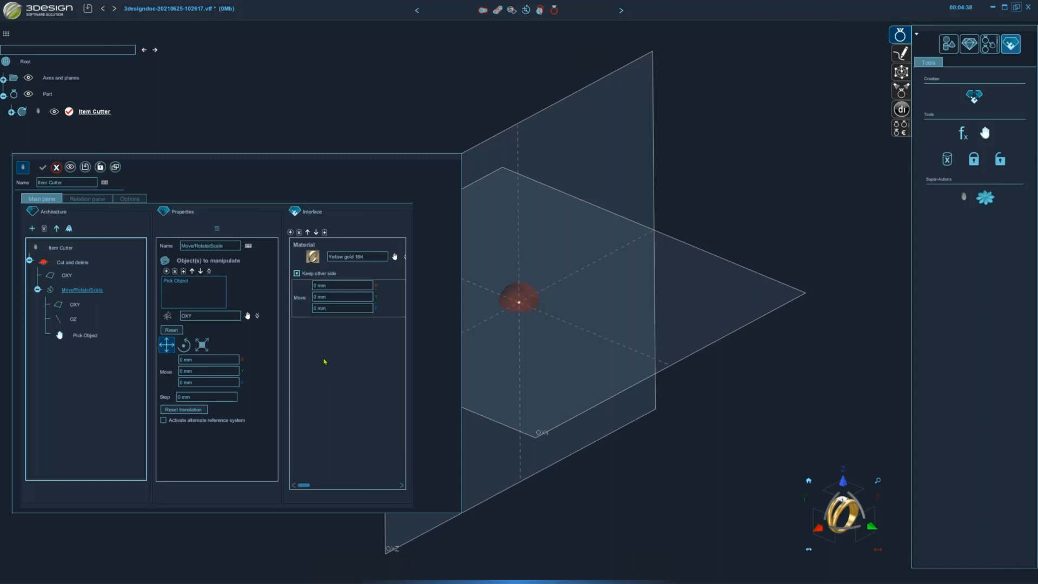
pyautogui.click(299, 233)
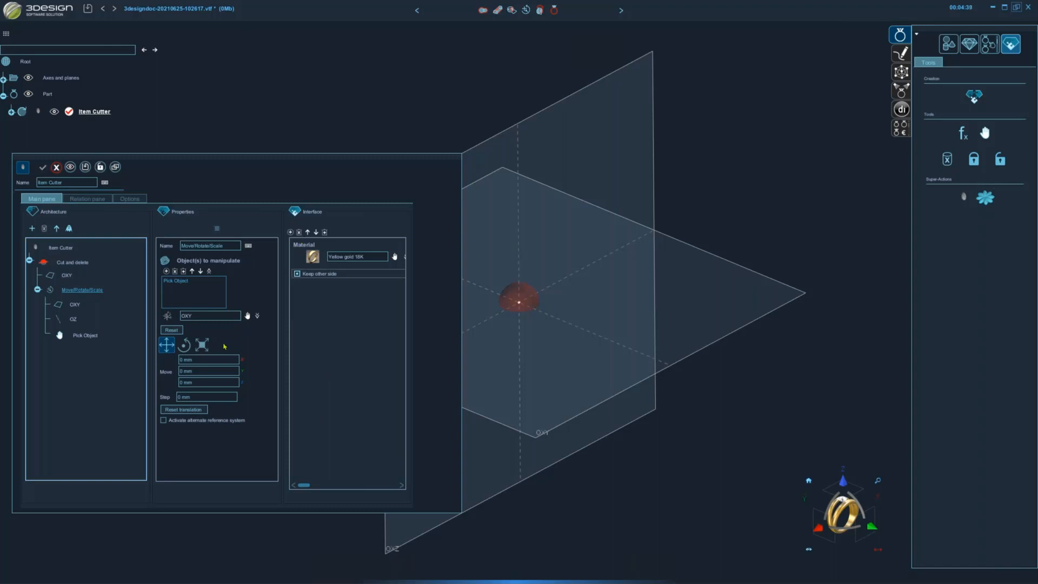
pyautogui.moveTo(224, 345); pyautogui.dragTo(301, 296)
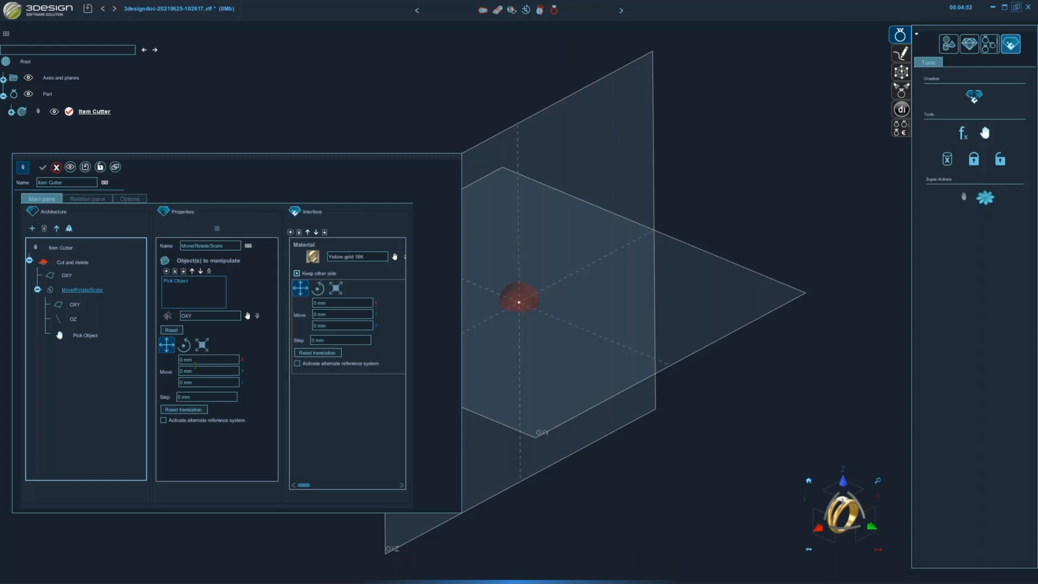
# Add the Pick Object field to the Item Cutter's interface above Material, and close the Super Action
pyautogui.click(91, 335)
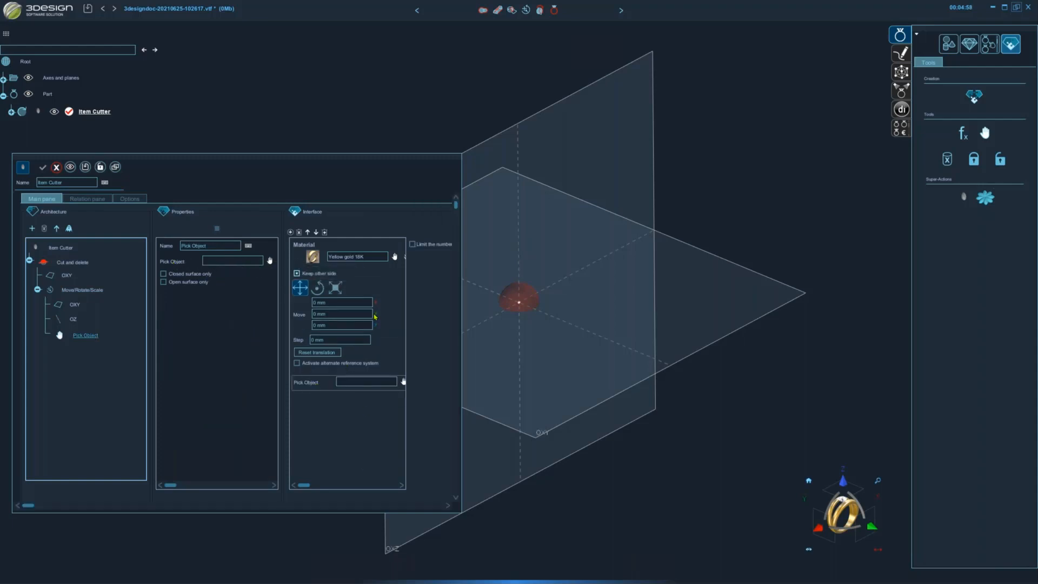
pyautogui.click(308, 232)
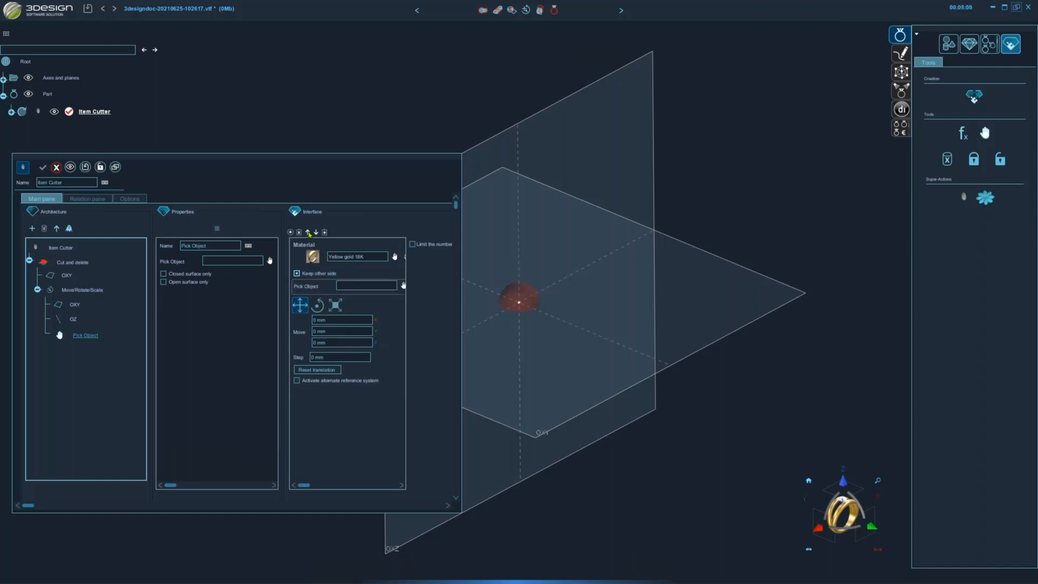
pyautogui.click(308, 232)
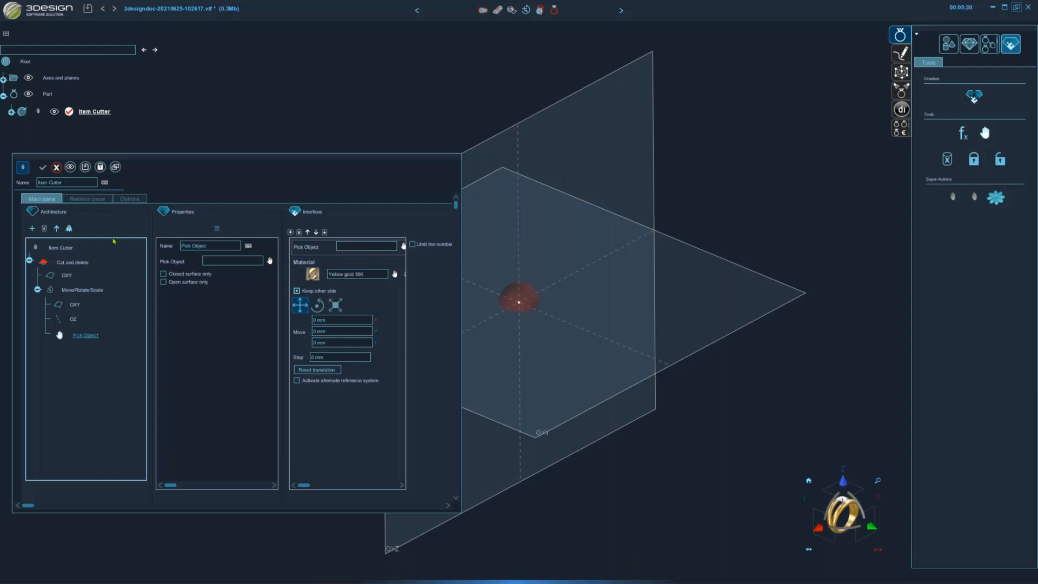
pyautogui.click(56, 167)
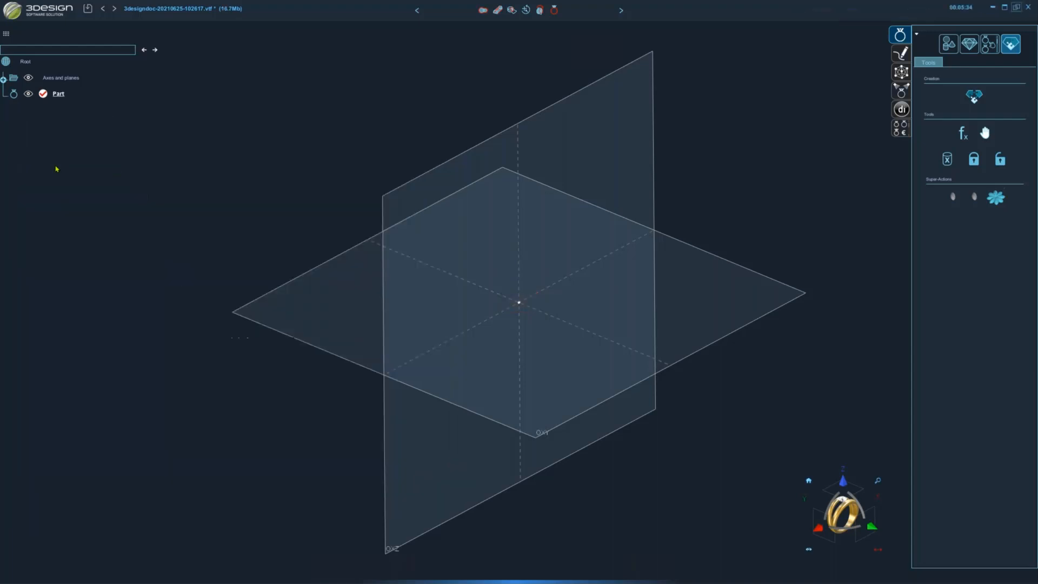
# Start a new document without saving the modified one, and create a new part in it
pyautogui.click(12, 11)
pyautogui.click(16, 24)
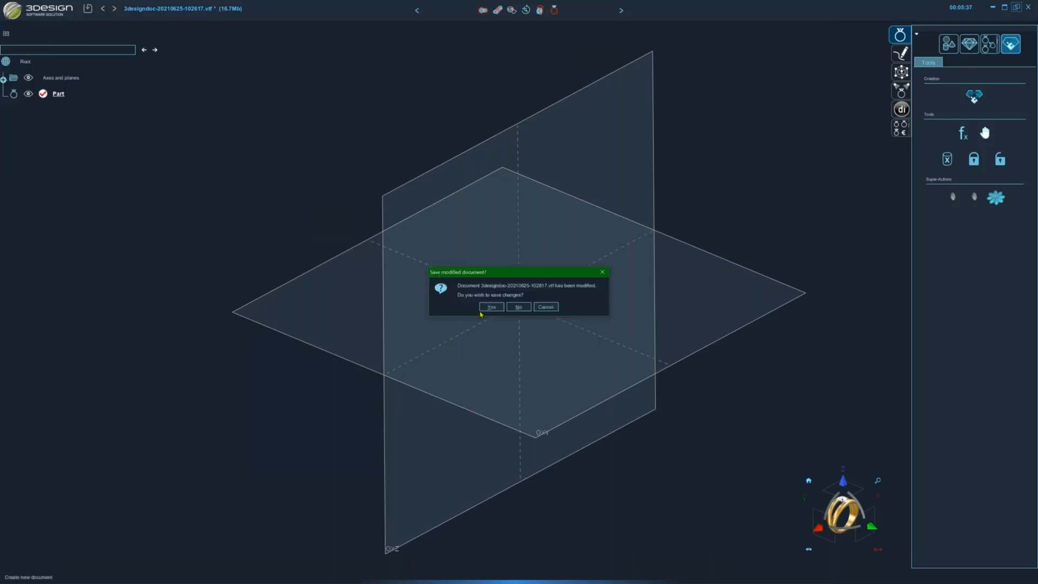
pyautogui.click(518, 307)
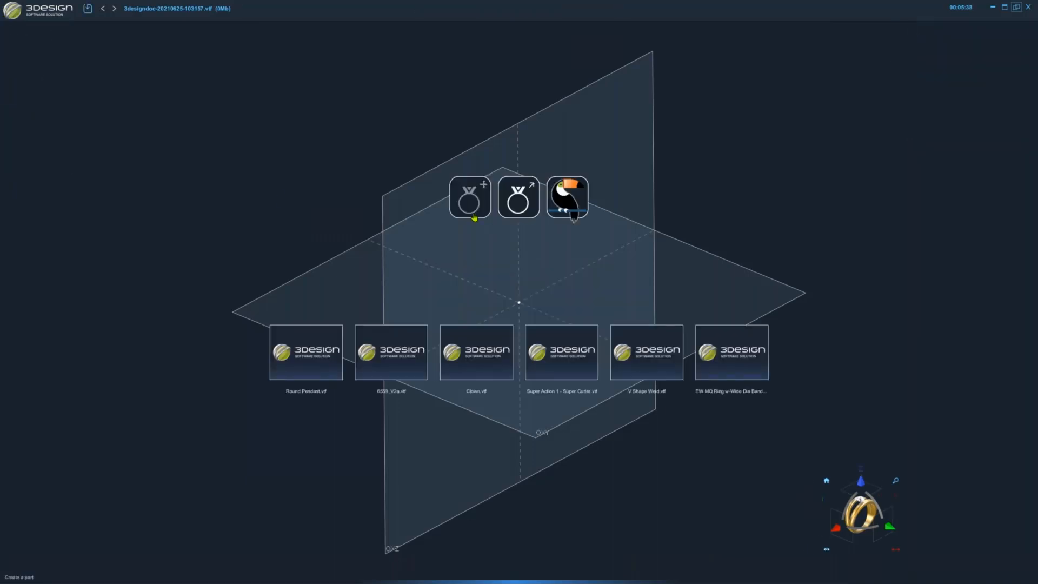
pyautogui.click(470, 200)
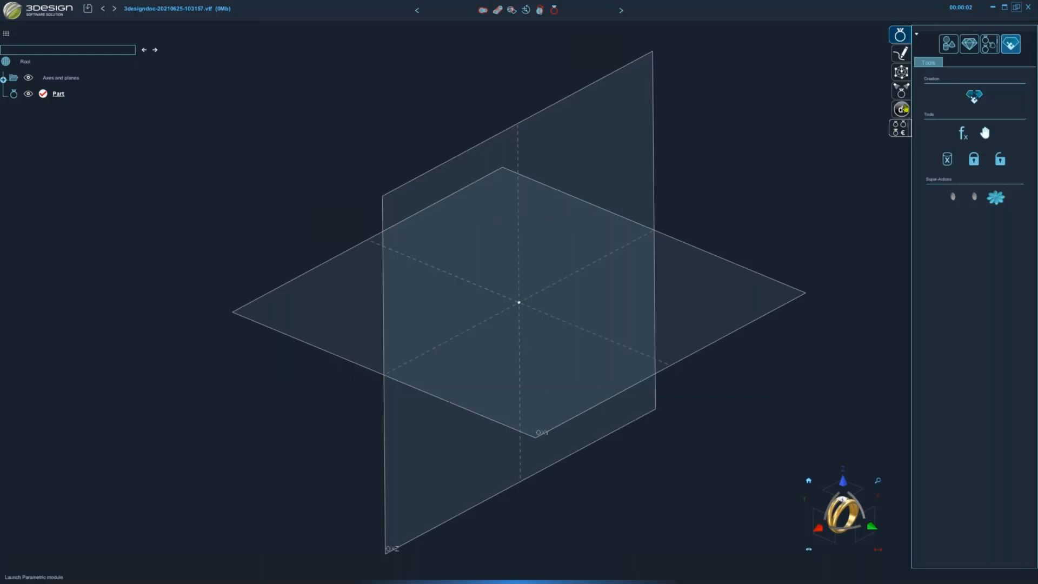
# Create a pink gold 18K torus centred at the origin on the OXY plane, with a tube size of about 2.7 mm
pyautogui.click(945, 52)
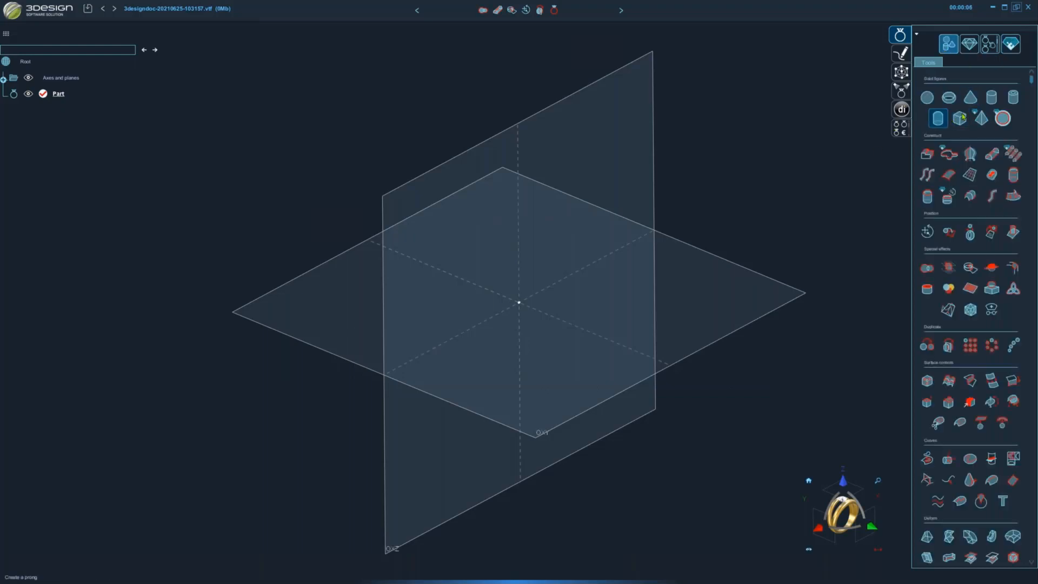
pyautogui.click(993, 97)
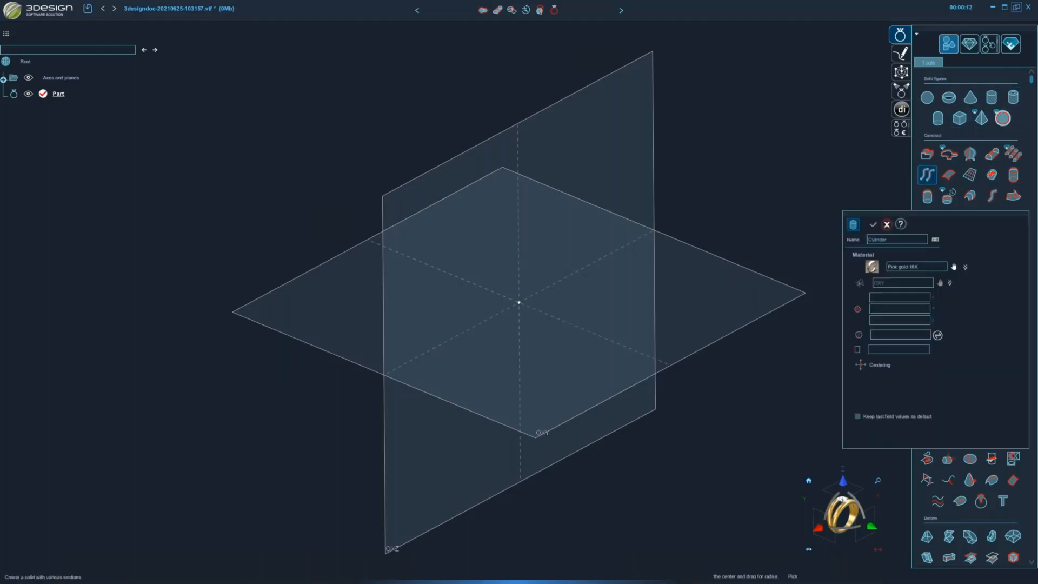
pyautogui.click(950, 98)
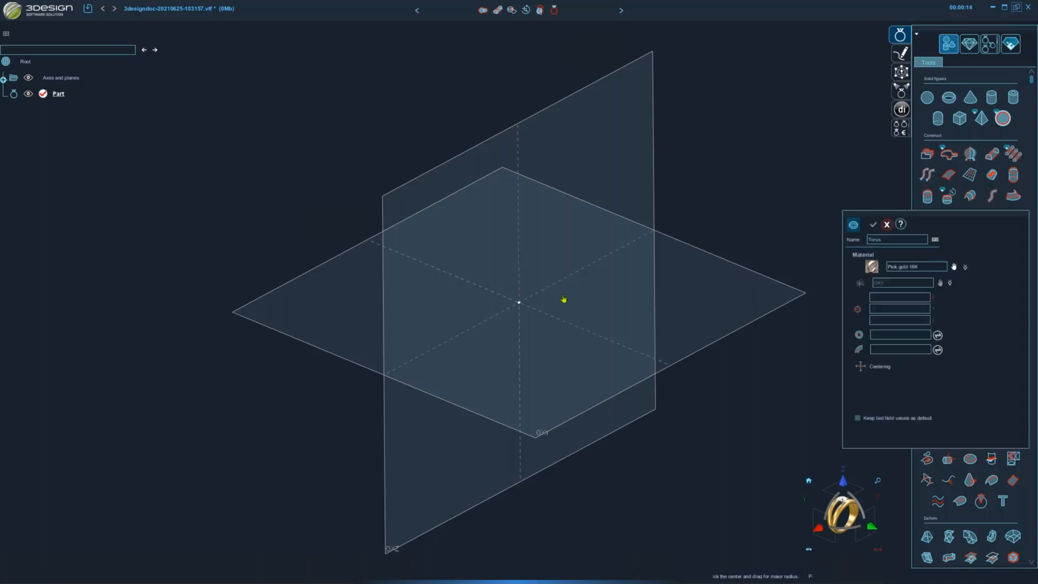
pyautogui.moveTo(519, 309); pyautogui.dragTo(519, 302)
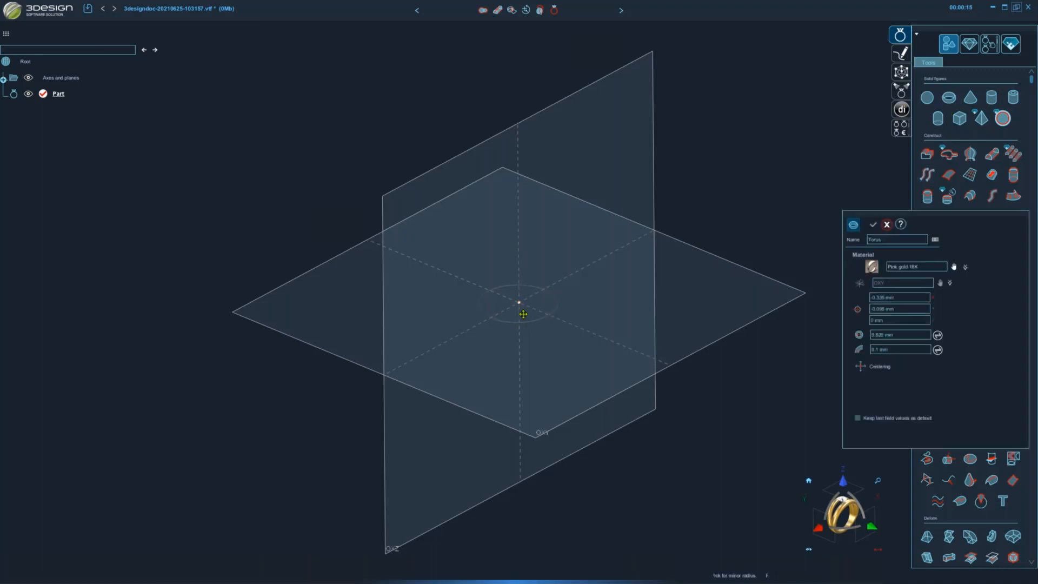
pyautogui.click(520, 302)
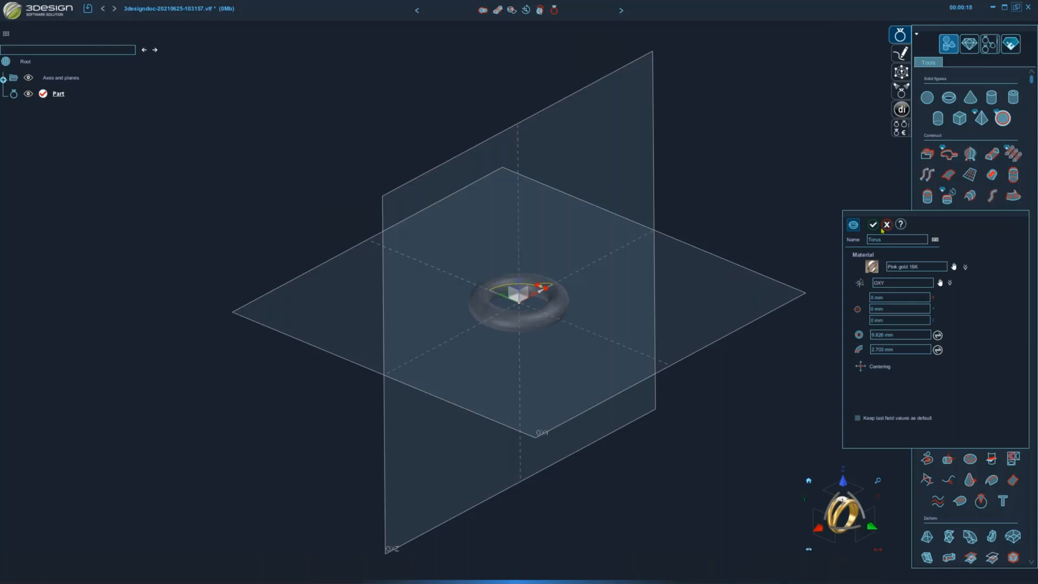
pyautogui.press('Return')
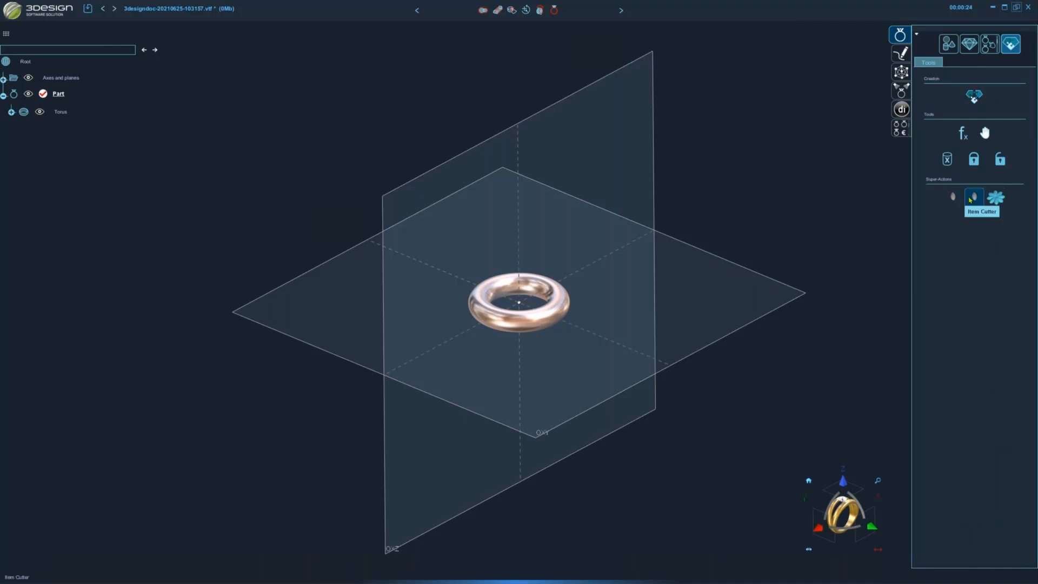
# Apply the Item Cutter Super Action with the torus as Pick Object, and hide the original torus
pyautogui.click(971, 200)
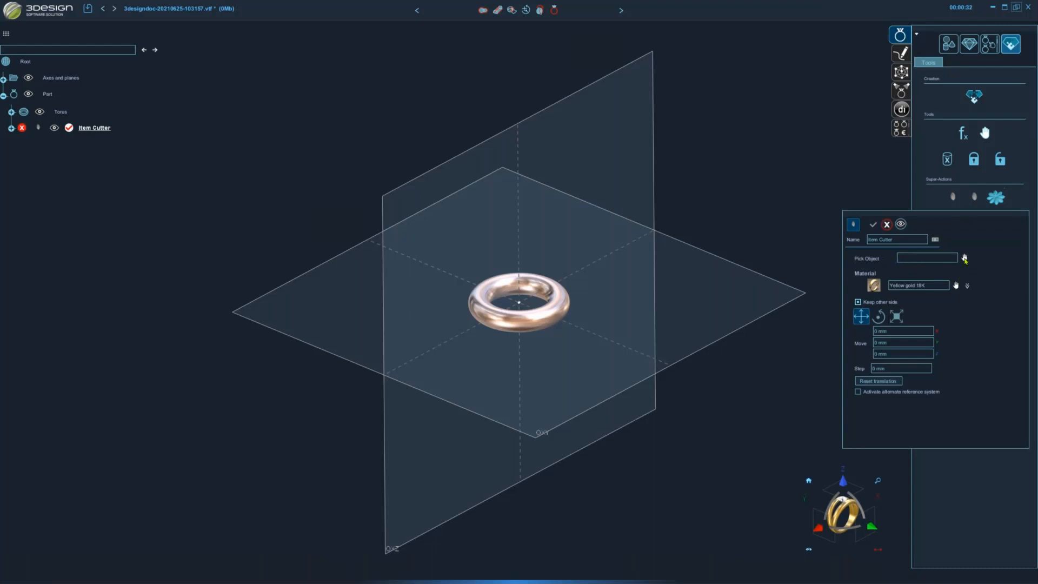
pyautogui.click(965, 258)
pyautogui.click(536, 311)
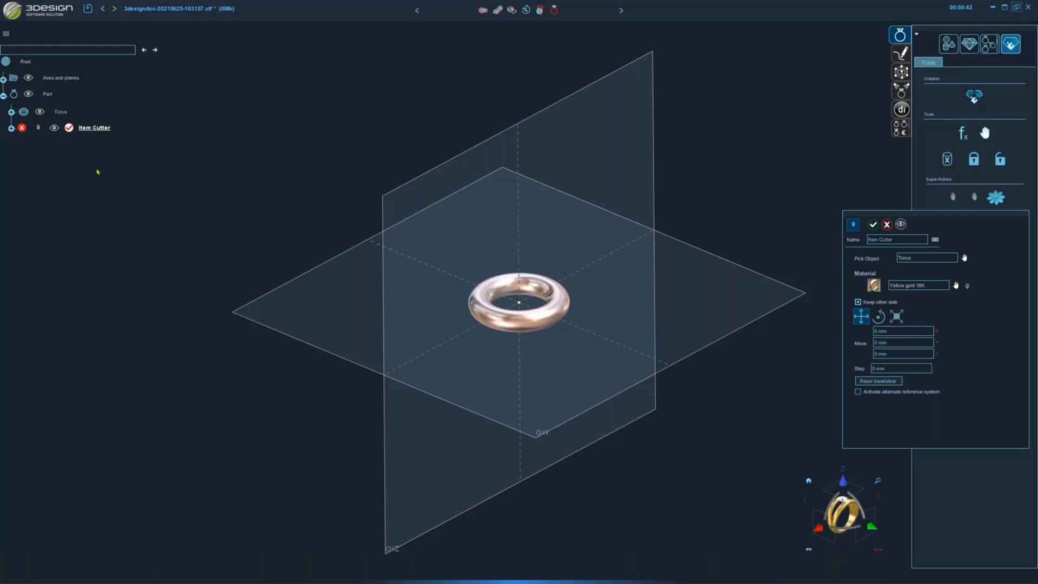
pyautogui.rightClick(65, 113)
pyautogui.click(79, 137)
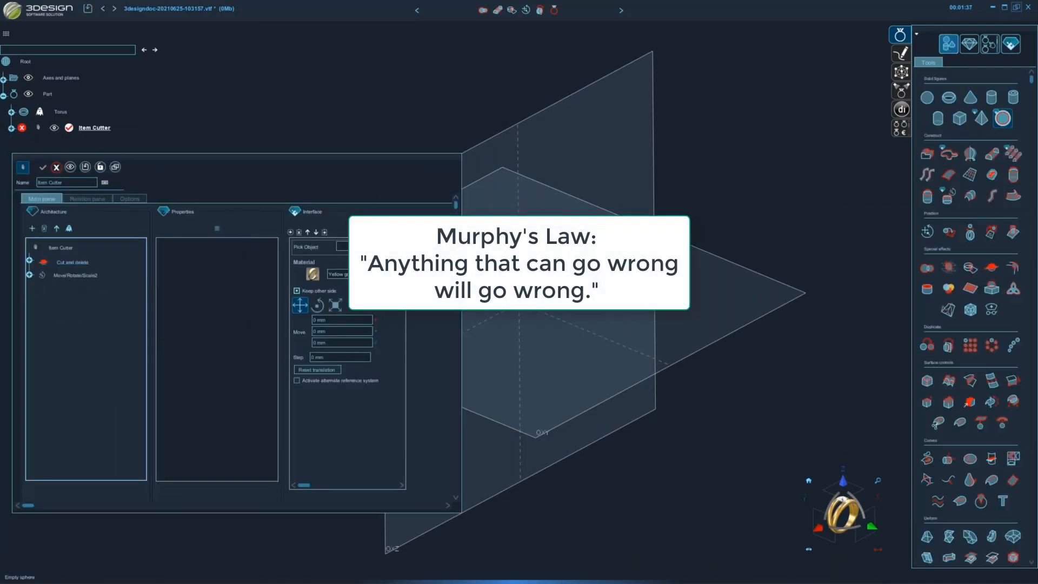
# Try to use Move/Rotate/Scale2 as the object to manipulate in the Item Cutter's Cut and delete action
pyautogui.moveTo(74, 323); pyautogui.dragTo(193, 292)
pyautogui.click(73, 262)
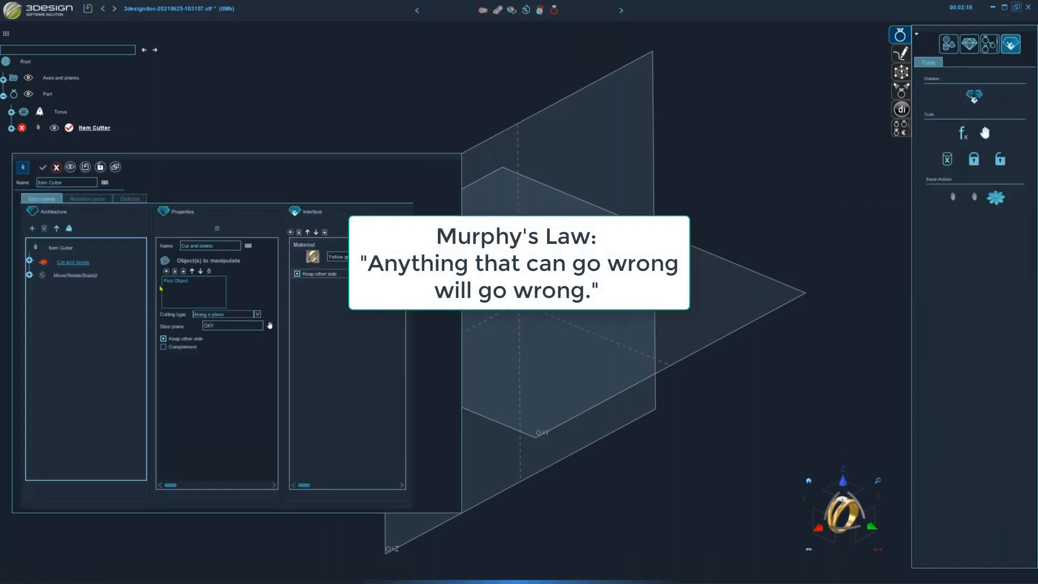
pyautogui.moveTo(76, 275); pyautogui.dragTo(194, 292)
pyautogui.click(101, 167)
# Try to expose Pick Object again as the first field of the Item Cutter's interface
pyautogui.click(30, 260)
pyautogui.click(83, 290)
pyautogui.click(86, 335)
pyautogui.click(308, 233)
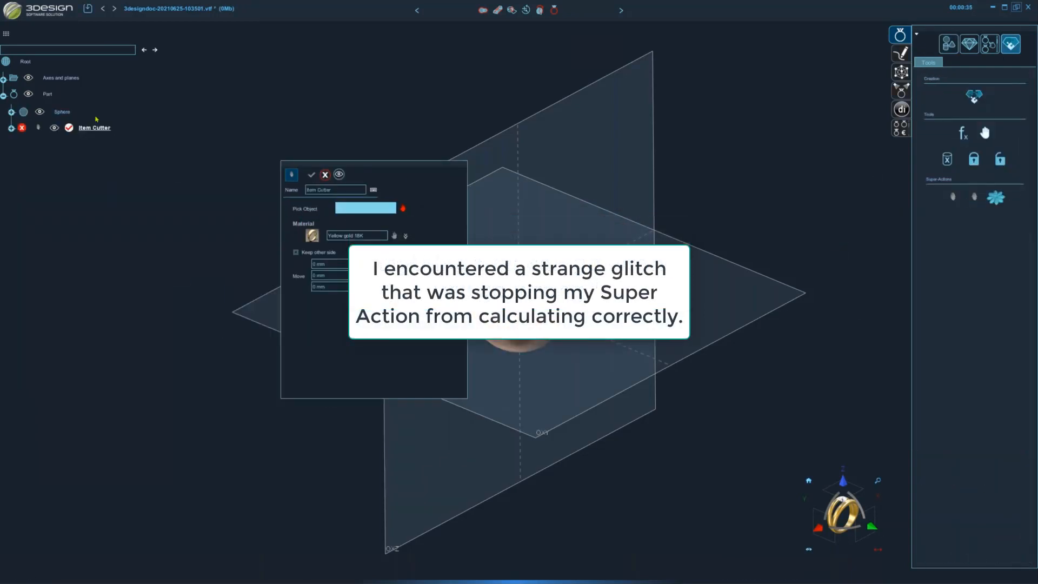
# Cancel the Item Cutter and build a new Super Action with Pick Item nested in Move/Rotate/Scale under Cut and delete
pyautogui.click(325, 174)
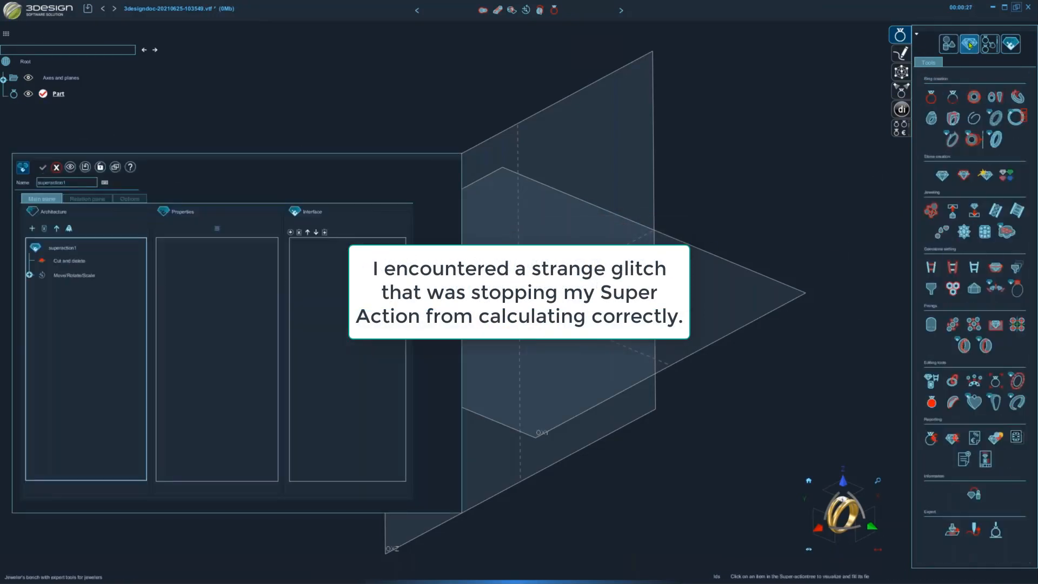
pyautogui.click(1011, 43)
pyautogui.click(70, 261)
pyautogui.click(29, 261)
pyautogui.click(37, 275)
pyautogui.click(82, 276)
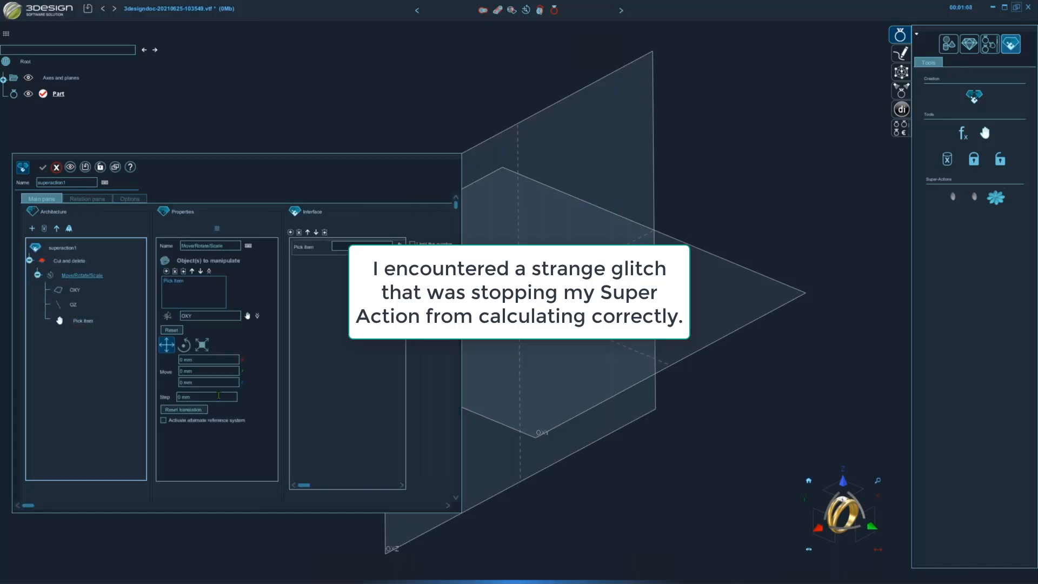
# Expose the Move fields and the Keep other side option in the new Super Action's interface
pyautogui.moveTo(166, 372); pyautogui.dragTo(320, 260)
pyautogui.click(70, 260)
pyautogui.click(257, 314)
pyautogui.moveTo(186, 341); pyautogui.dragTo(319, 261)
pyautogui.click(82, 275)
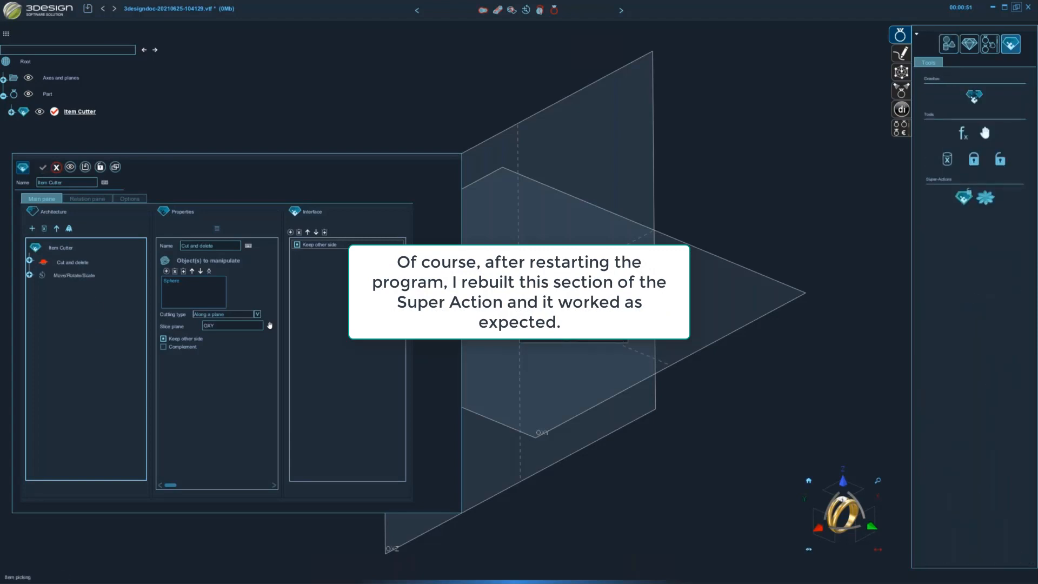
# Make Move/Rotate/Scale the object to manipulate in Cut and delete instead of Sphere, and save the rebuilt Item Cutter
pyautogui.click(29, 261)
pyautogui.click(74, 304)
pyautogui.click(73, 263)
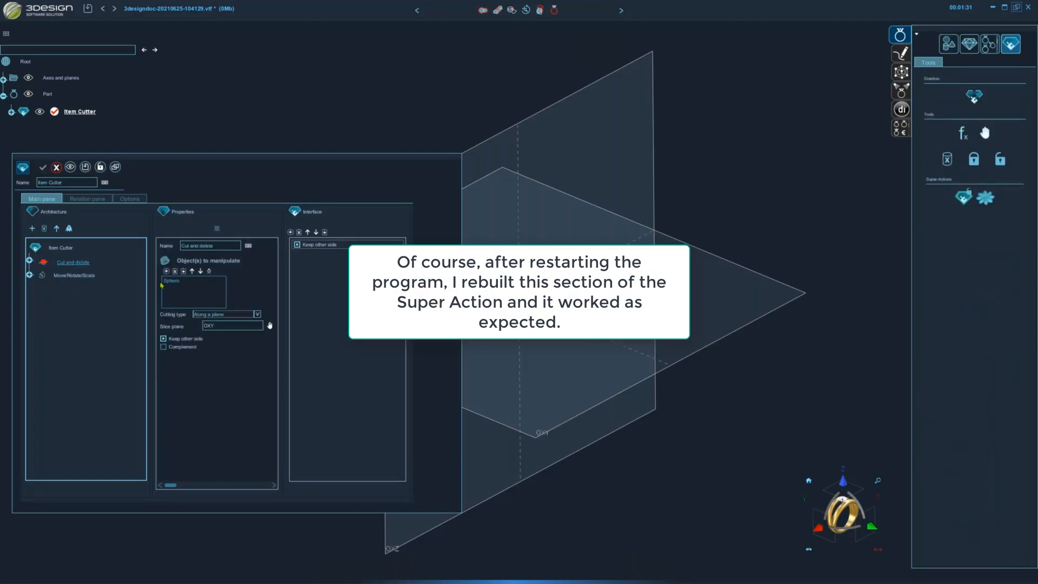
pyautogui.click(175, 271)
pyautogui.click(76, 290)
pyautogui.click(85, 167)
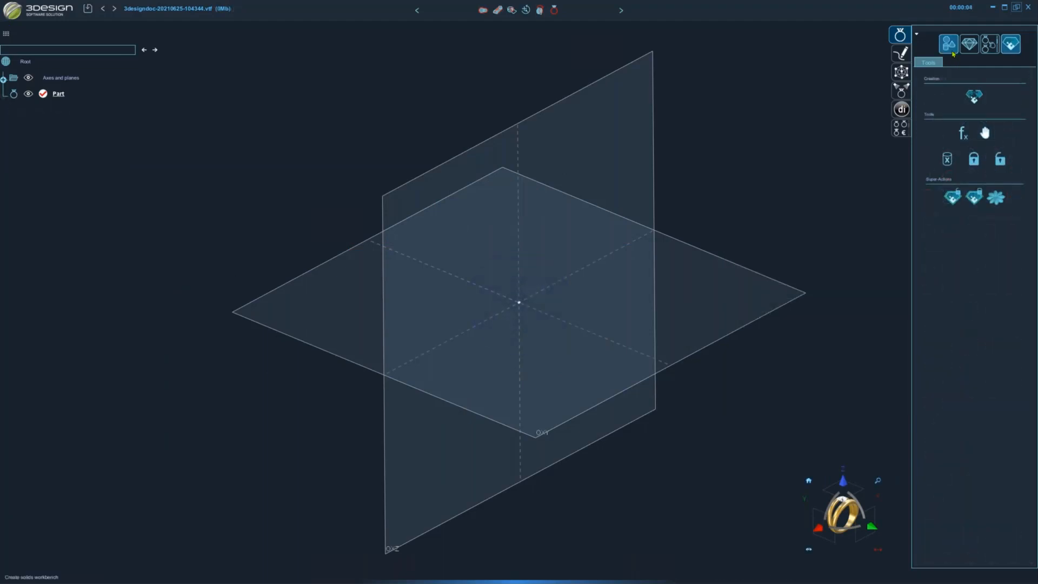
# Create a pink gold 18K sphere sized about 12.8 mm and centre it at the origin
pyautogui.click(949, 44)
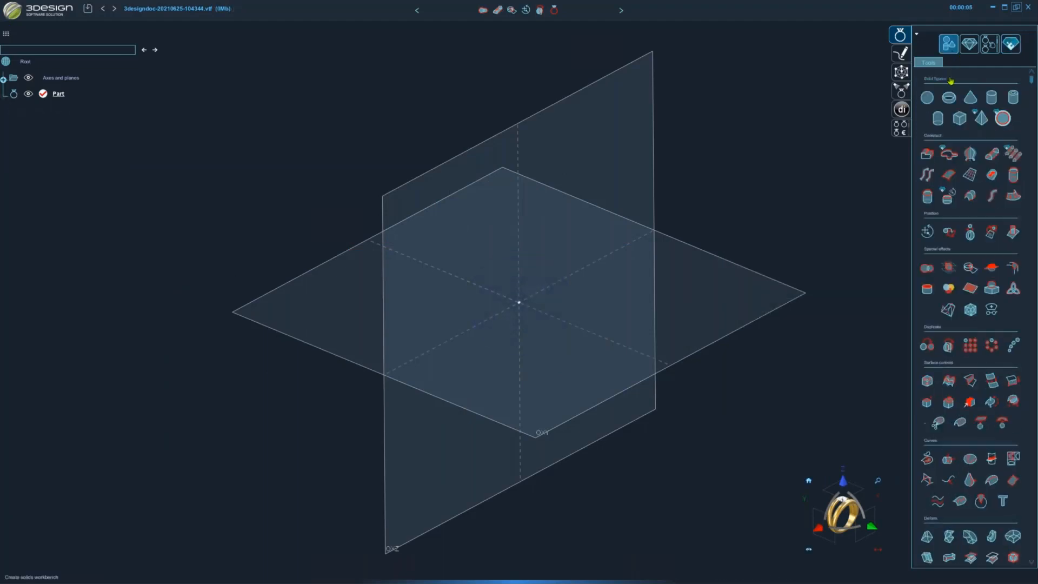
pyautogui.click(928, 100)
pyautogui.click(520, 303)
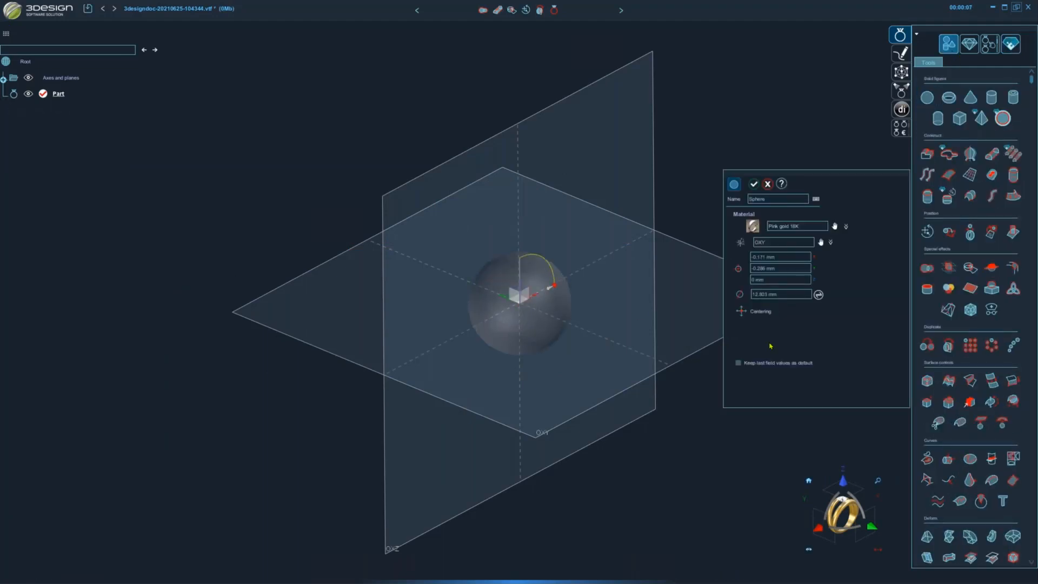
pyautogui.click(742, 311)
pyautogui.click(754, 184)
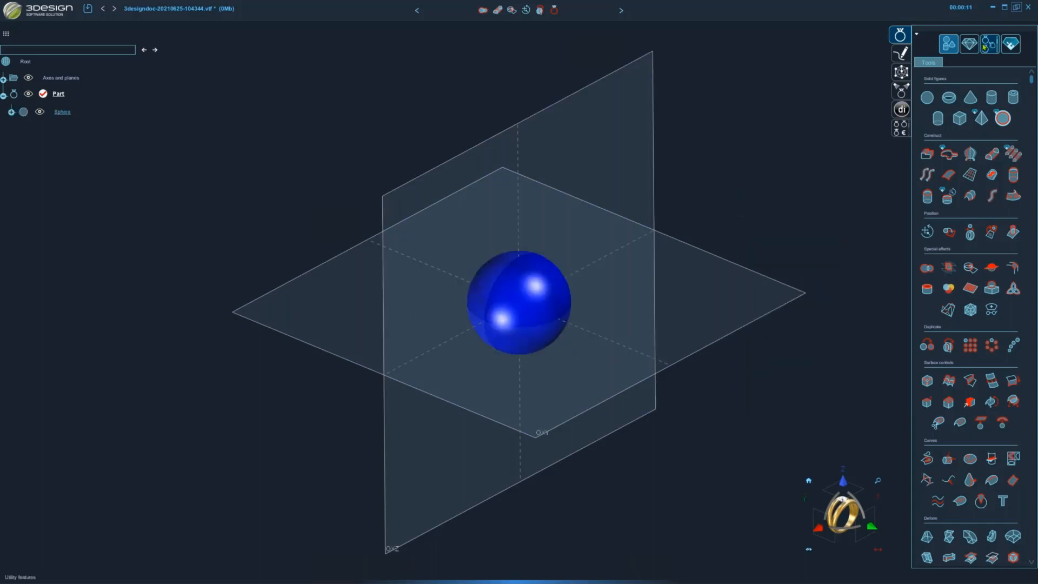
# Apply the rebuilt Item Cutter with the sphere as Pick Item, and hide the original sphere
pyautogui.click(1011, 44)
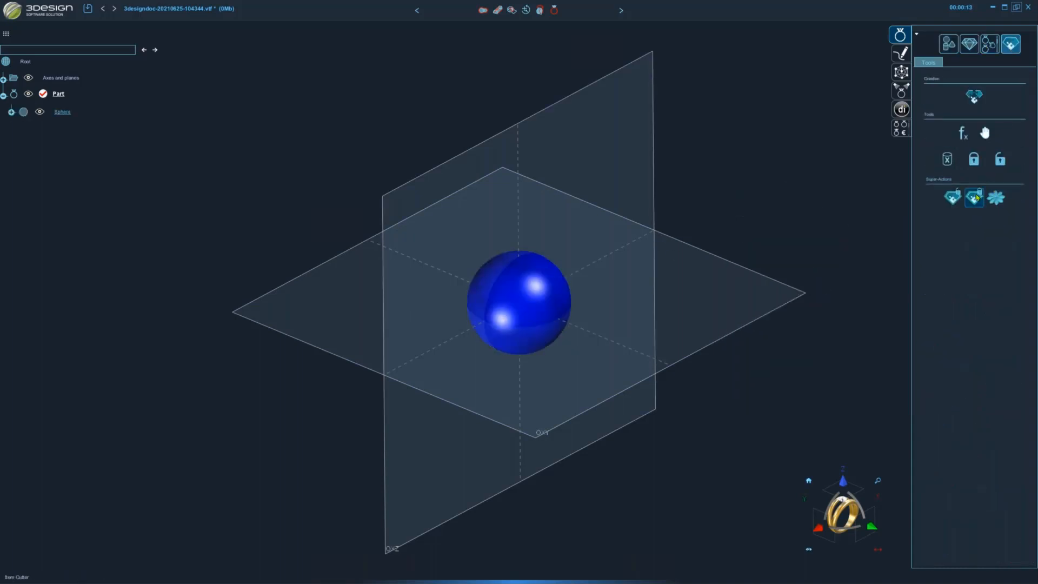
pyautogui.click(977, 198)
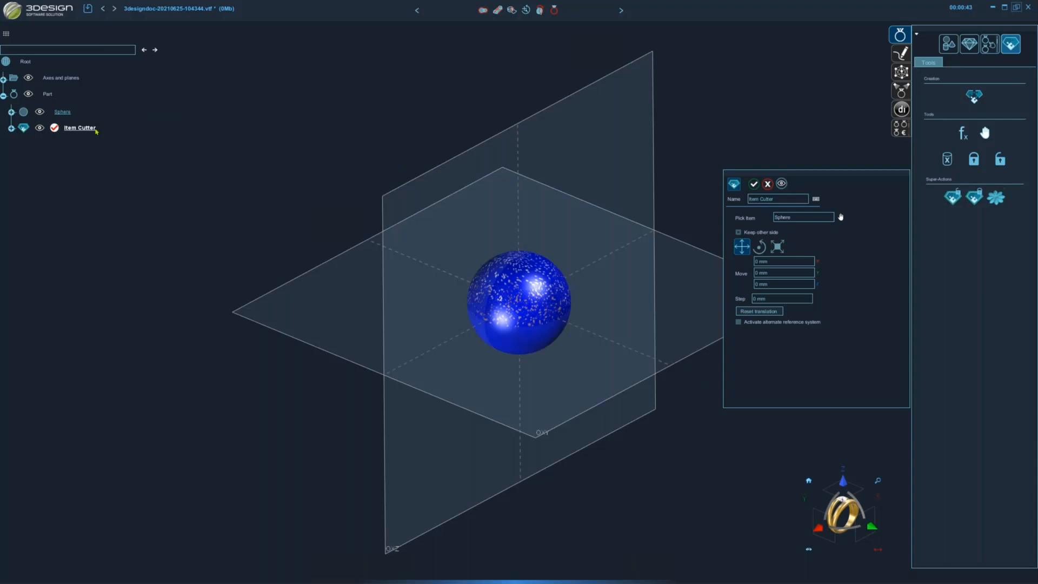
pyautogui.rightClick(62, 115)
pyautogui.click(86, 132)
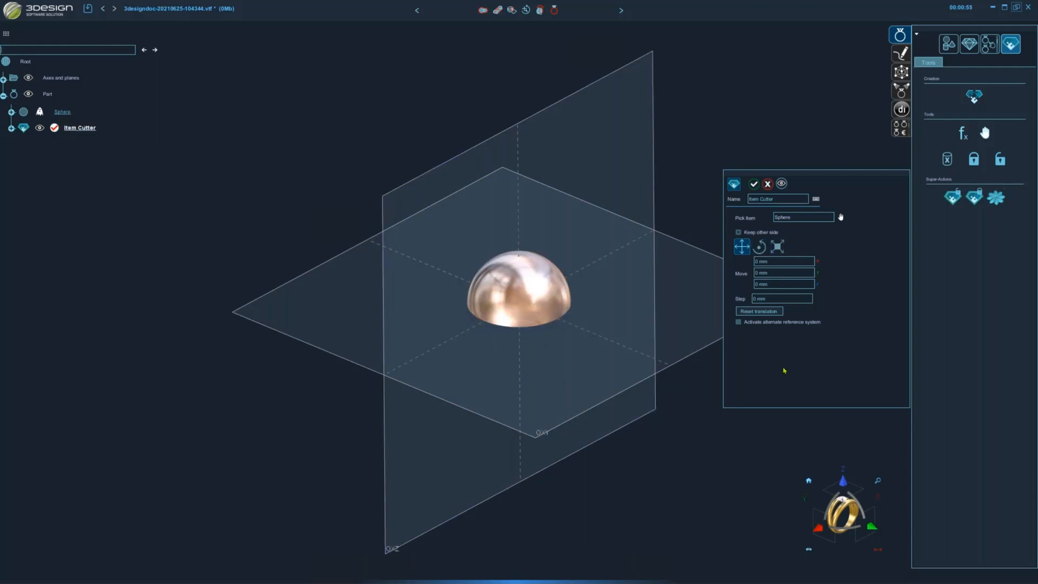
# Turn on Keep other side for the Item Cutter and stretch the sphere along X to a scale factor of about 1.248
pyautogui.click(739, 233)
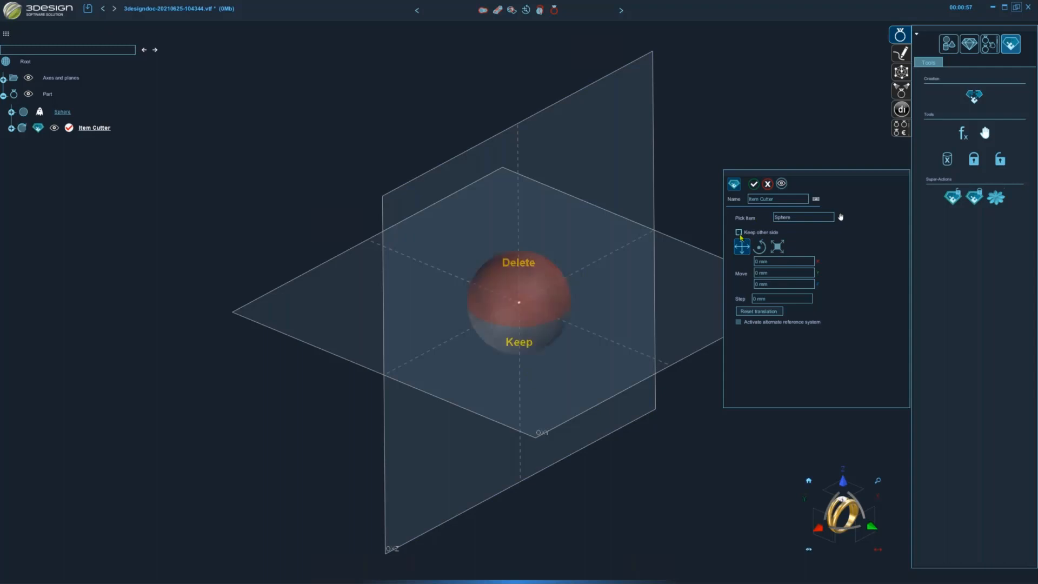
pyautogui.click(739, 233)
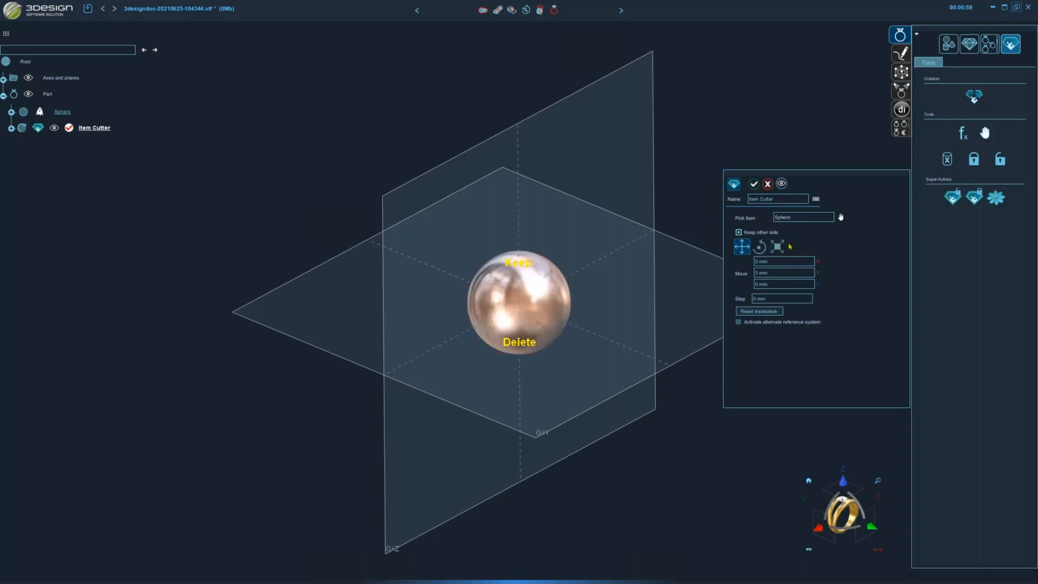
pyautogui.click(742, 247)
pyautogui.click(760, 247)
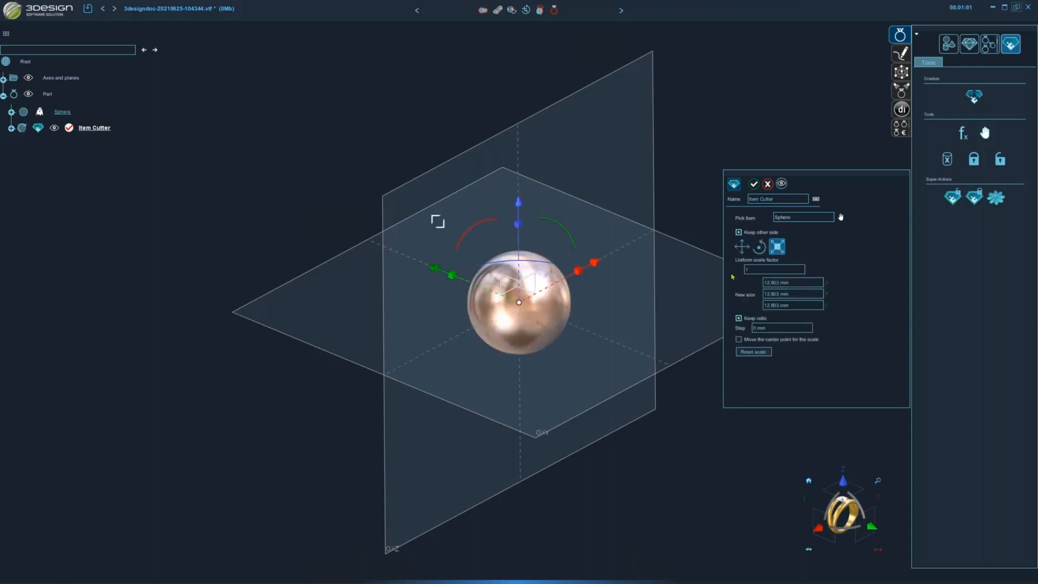
pyautogui.click(742, 247)
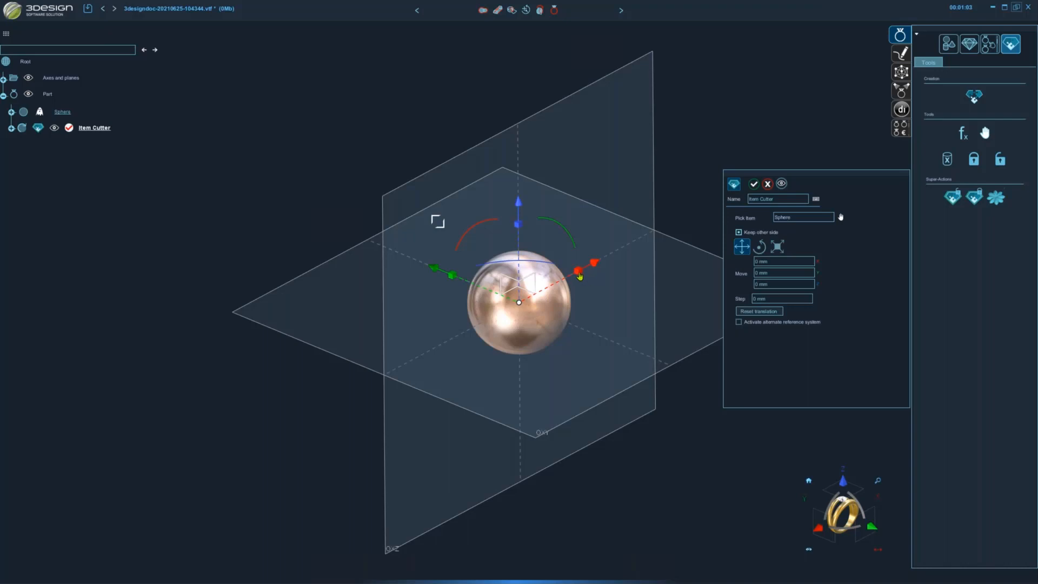
pyautogui.moveTo(580, 276); pyautogui.dragTo(600, 271)
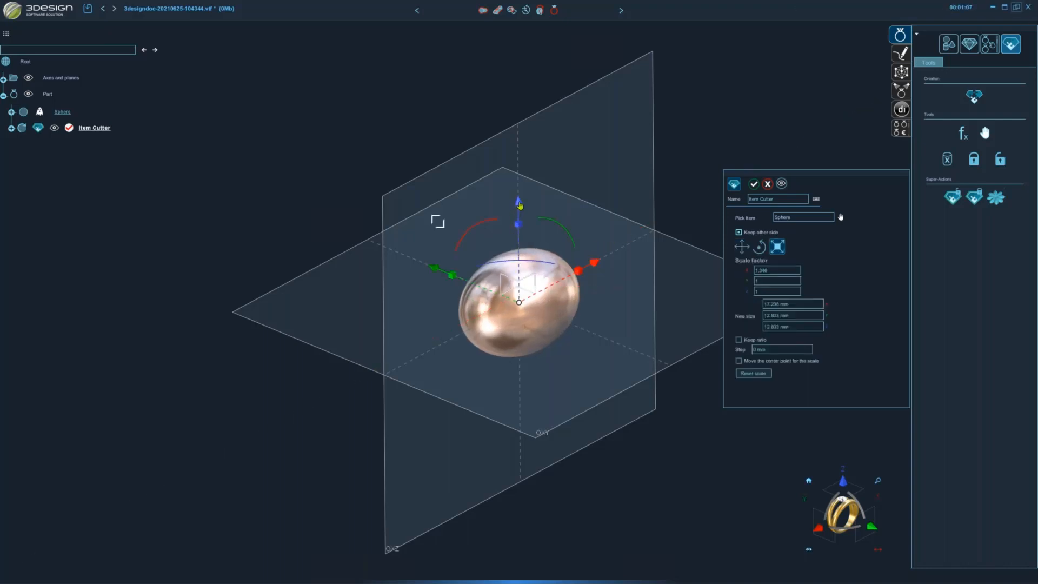
# Raise the stretched sphere about 1.23 mm along Z and validate the Item Cutter
pyautogui.moveTo(519, 206); pyautogui.dragTo(520, 190)
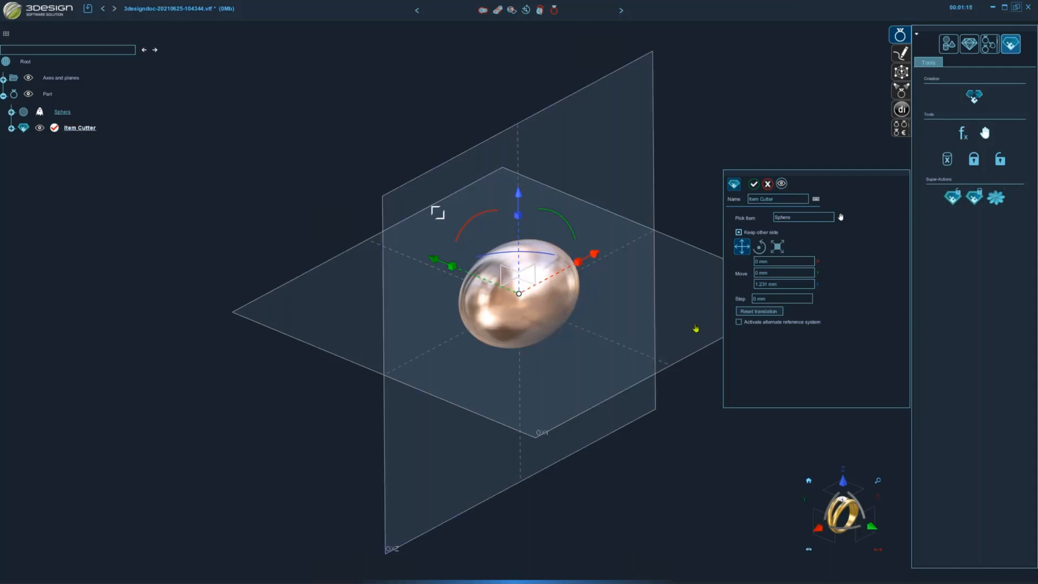
pyautogui.click(755, 185)
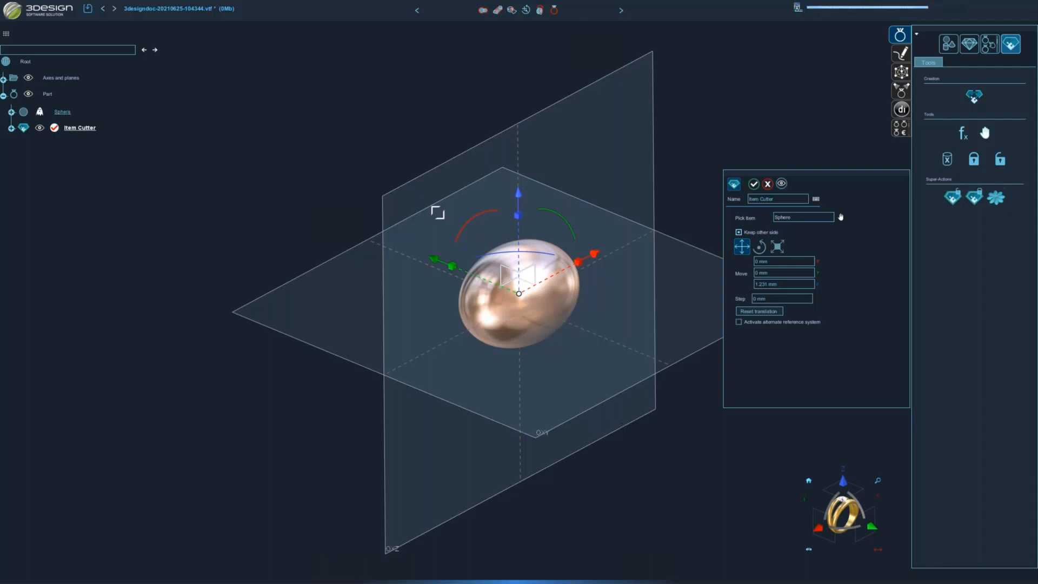
pyautogui.moveTo(549, 382); pyautogui.dragTo(519, 386, button='middle')
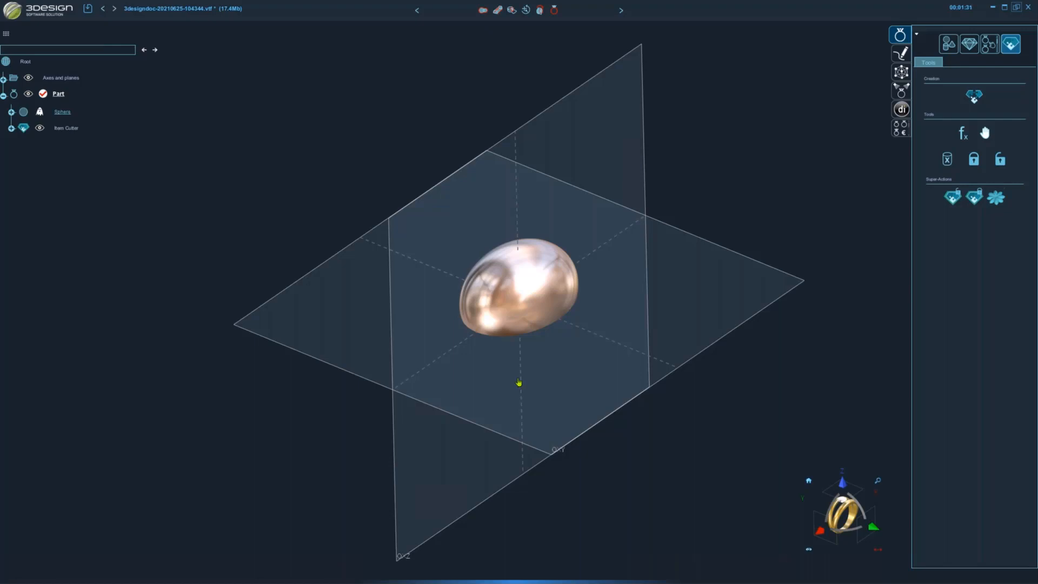
# Delete the cut sphere's Item Cutter object from the part
pyautogui.click(502, 298)
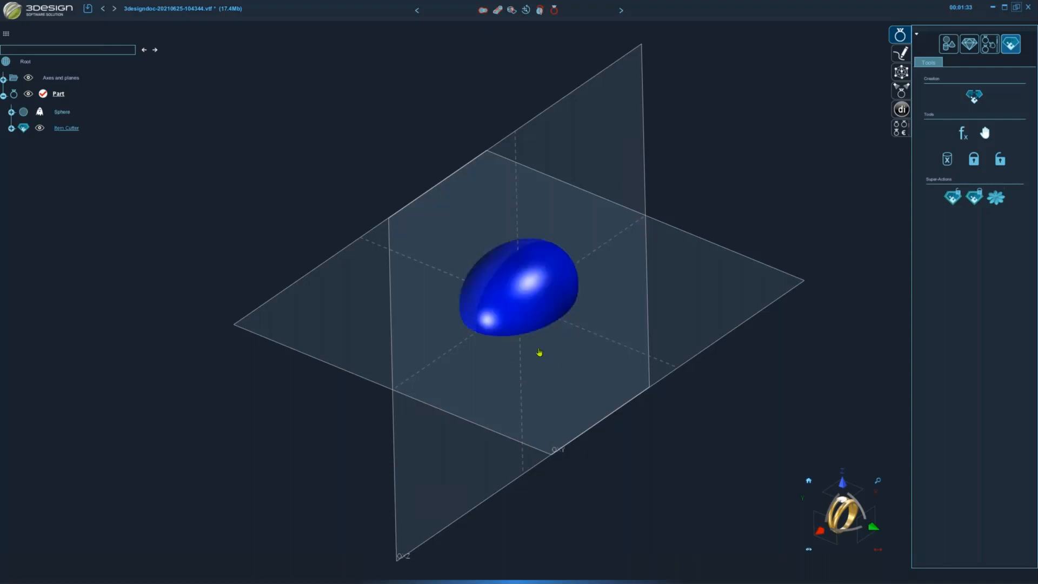
pyautogui.press('Delete')
pyautogui.press('Return')
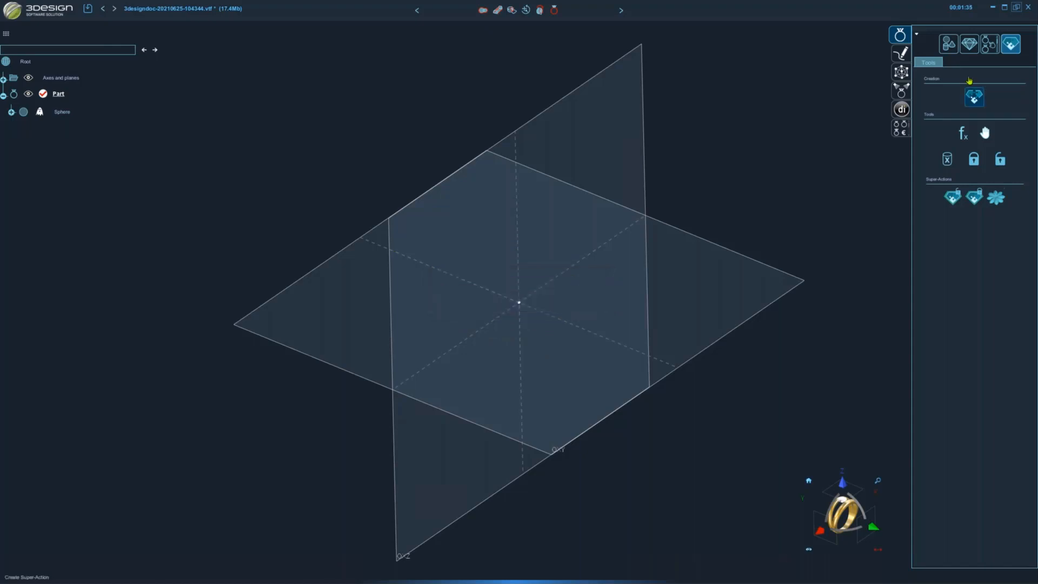
# Create a pink gold 18K torus near the origin, about 14 mm in ring diameter and 5 mm in tube diameter
pyautogui.click(949, 43)
pyautogui.click(950, 98)
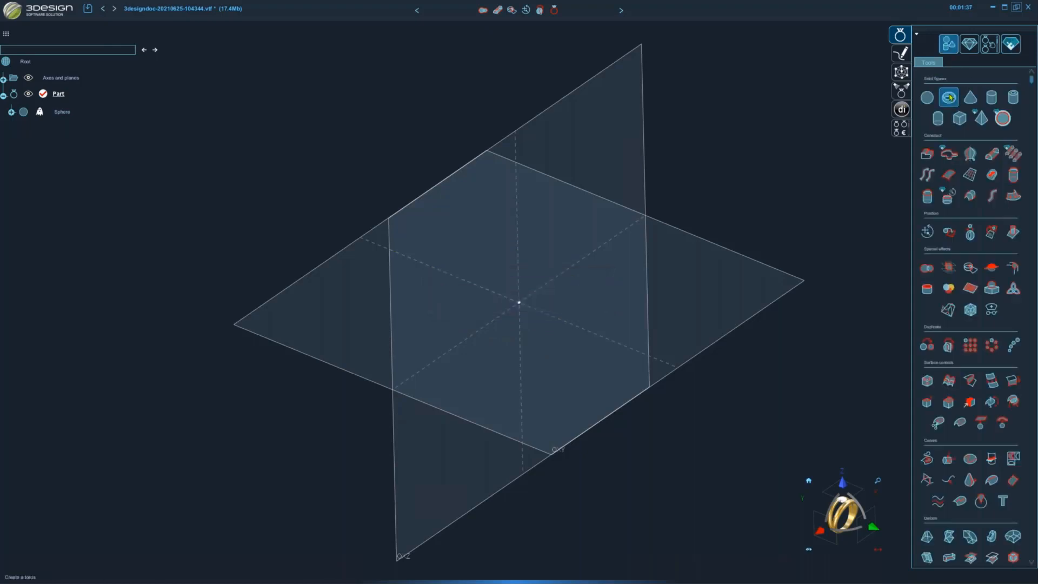
pyautogui.moveTo(519, 303); pyautogui.dragTo(521, 332)
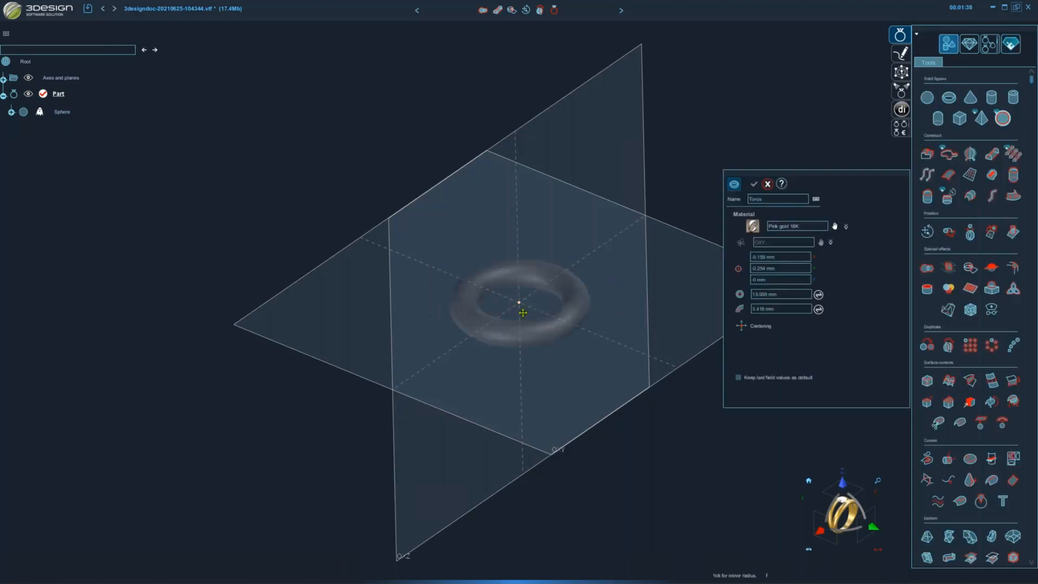
pyautogui.click(601, 316)
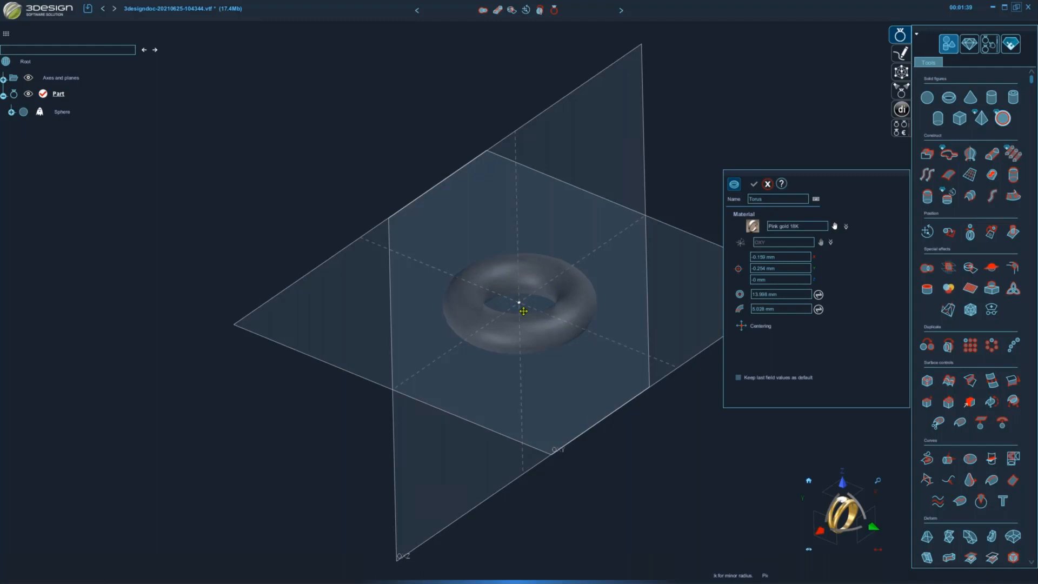
pyautogui.click(598, 314)
# Apply the Item Cutter with the torus as Pick Item, and hide the original torus
pyautogui.click(1011, 43)
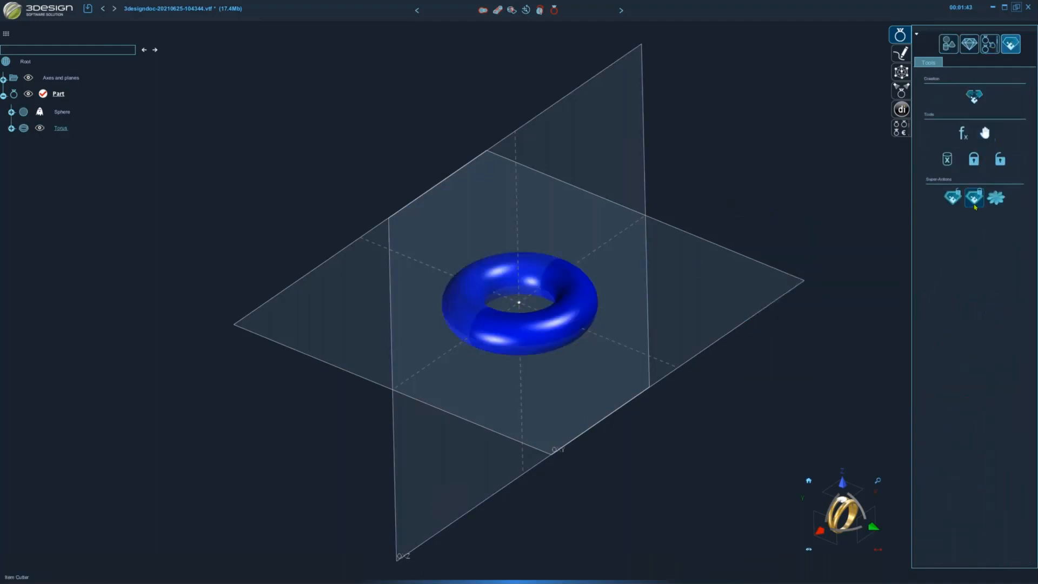
pyautogui.click(974, 198)
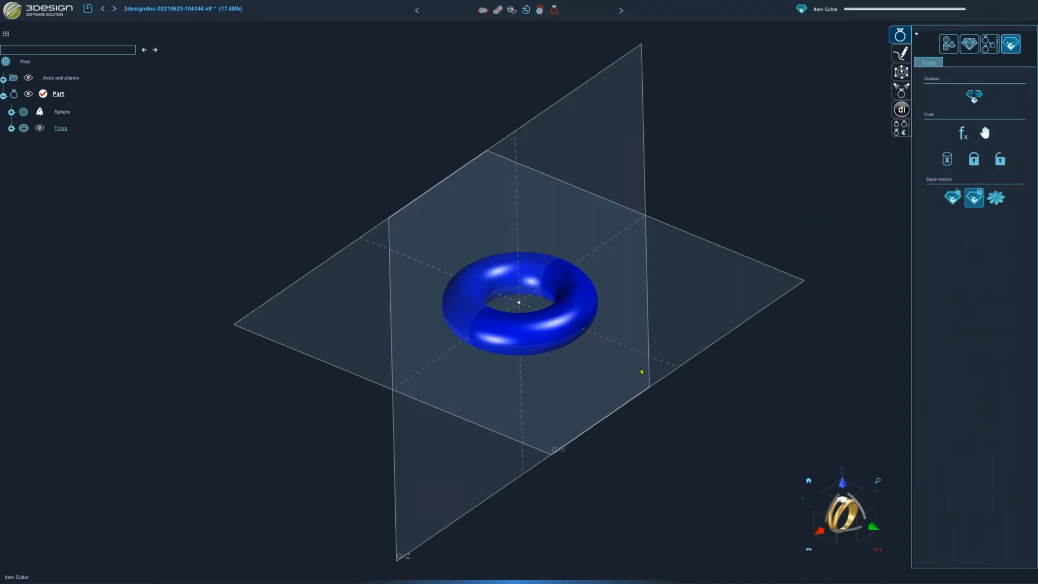
pyautogui.rightClick(61, 129)
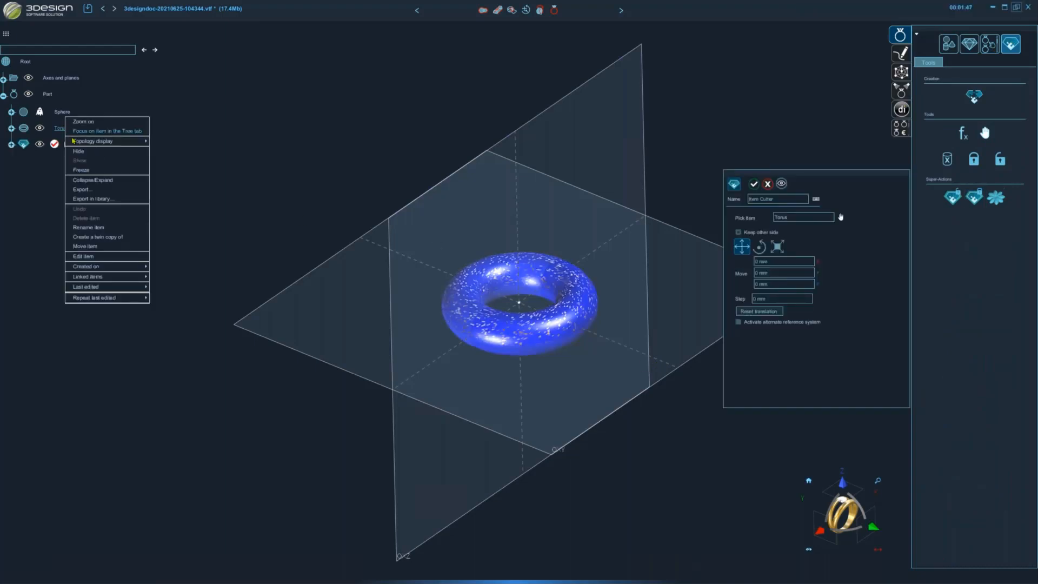
pyautogui.click(81, 152)
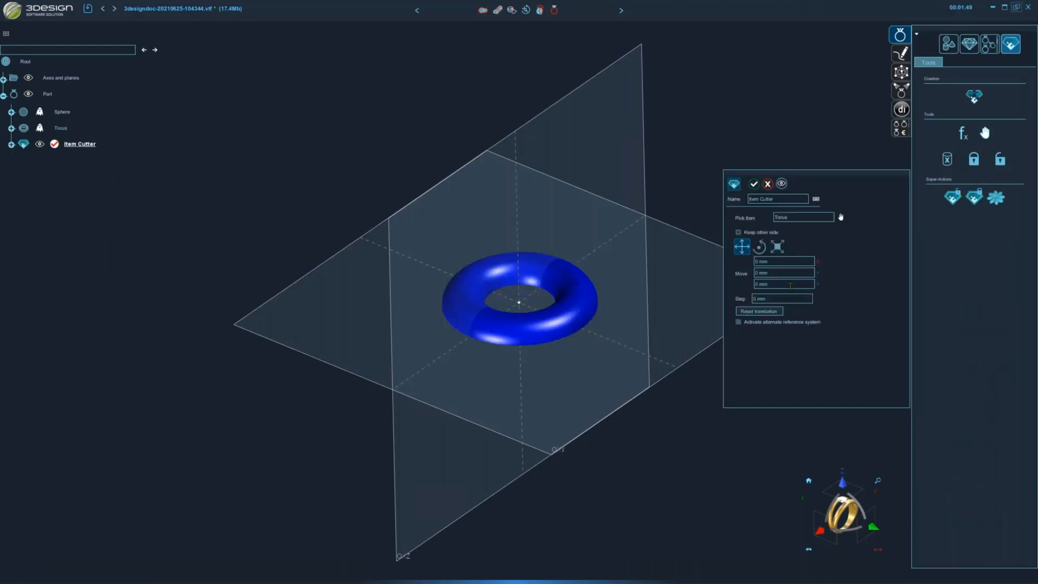
# Turn on Keep other side, tilt the torus freely about the X axis, and validate the Item Cutter
pyautogui.click(759, 246)
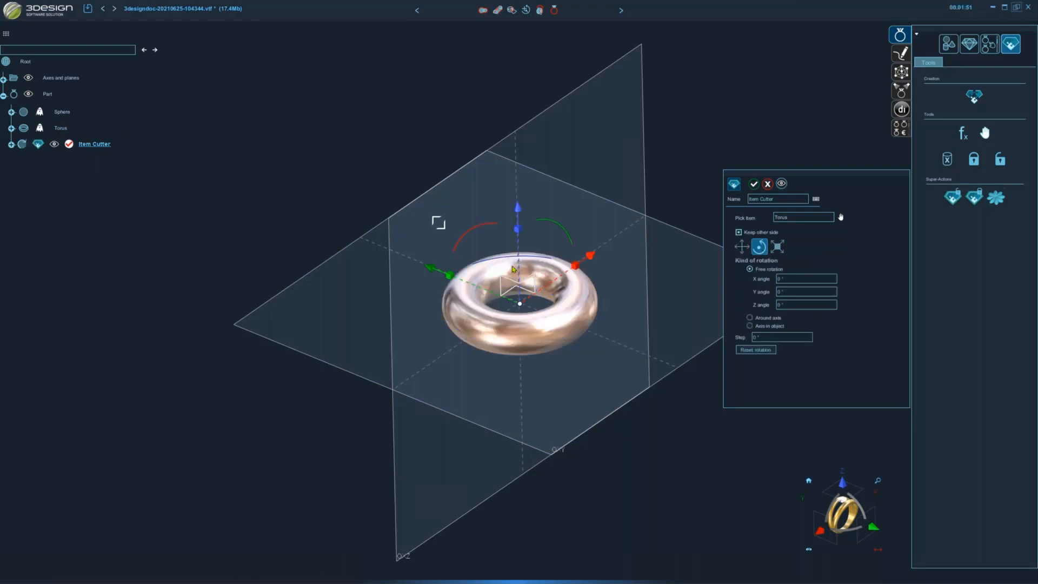
pyautogui.moveTo(477, 233); pyautogui.dragTo(453, 249)
pyautogui.click(753, 184)
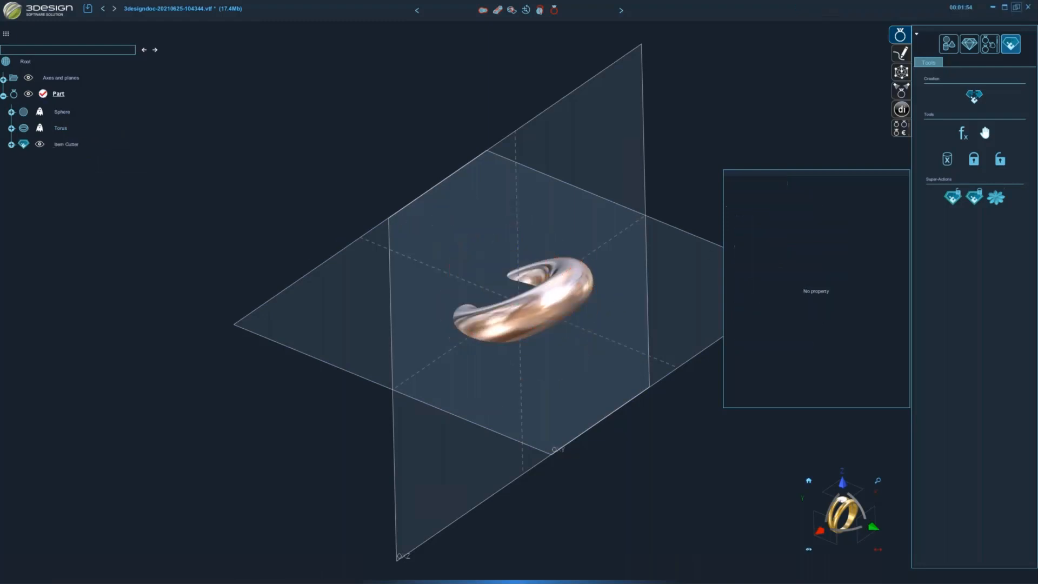
pyautogui.moveTo(340, 446); pyautogui.dragTo(485, 421, button='middle')
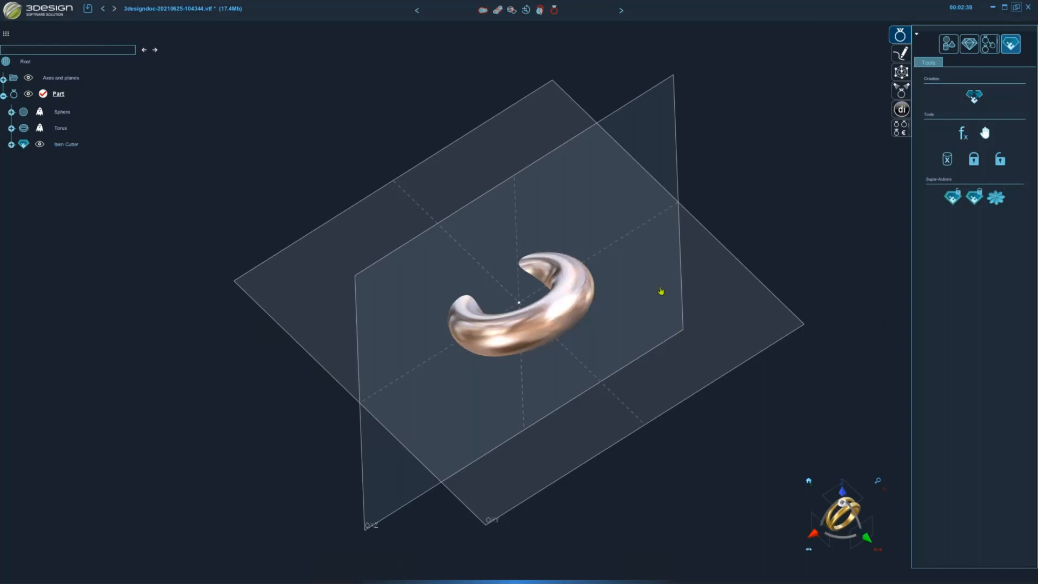
# Open the Item Cutter Super Action for editing in a new document and rename it Super Cutter
pyautogui.click(16, 10)
pyautogui.click(11, 19)
pyautogui.click(518, 306)
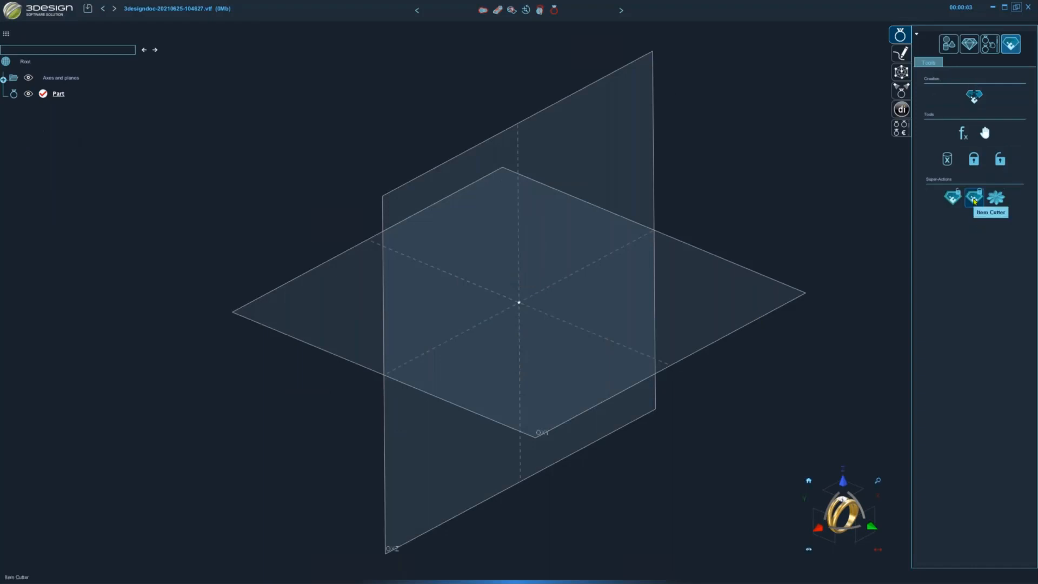
pyautogui.click(975, 202)
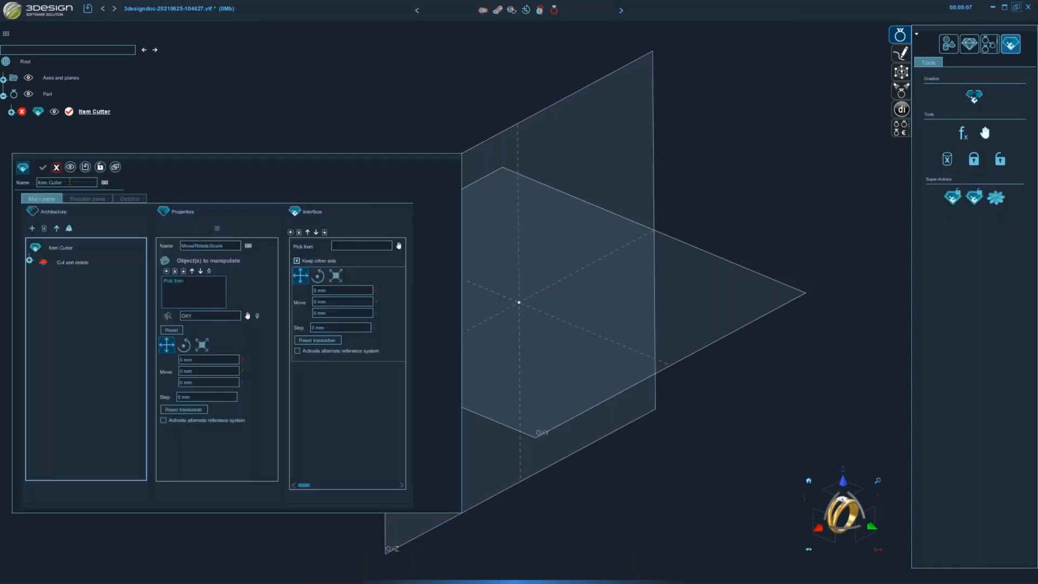
pyautogui.doubleClick(71, 182)
pyautogui.write('Super Cutter')
# Turn off Keep ratio in the Move/Rotate/Scale scaling settings and remove the transform fields from the Super Action's interface
pyautogui.click(202, 346)
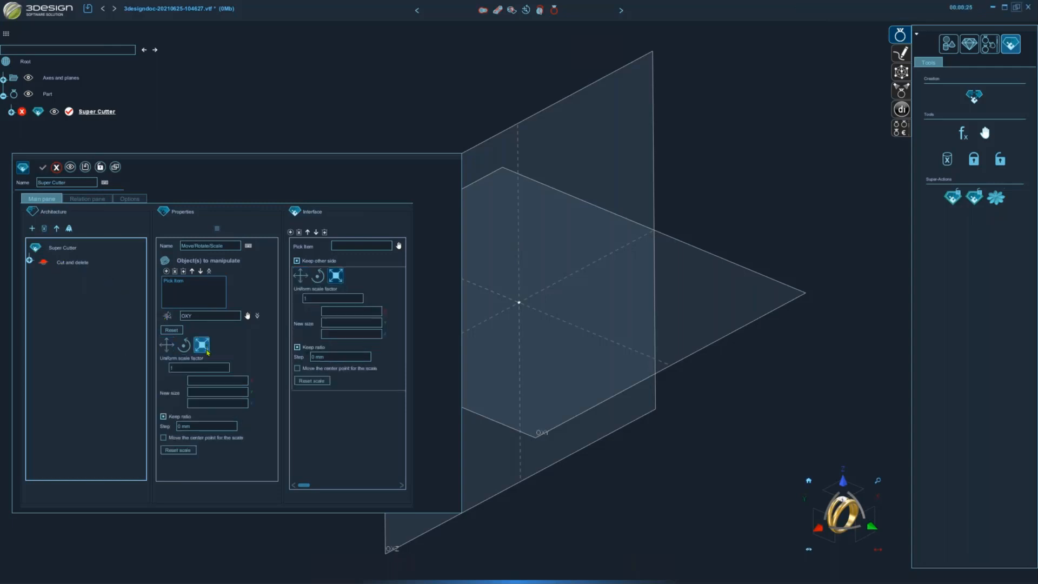
pyautogui.click(163, 416)
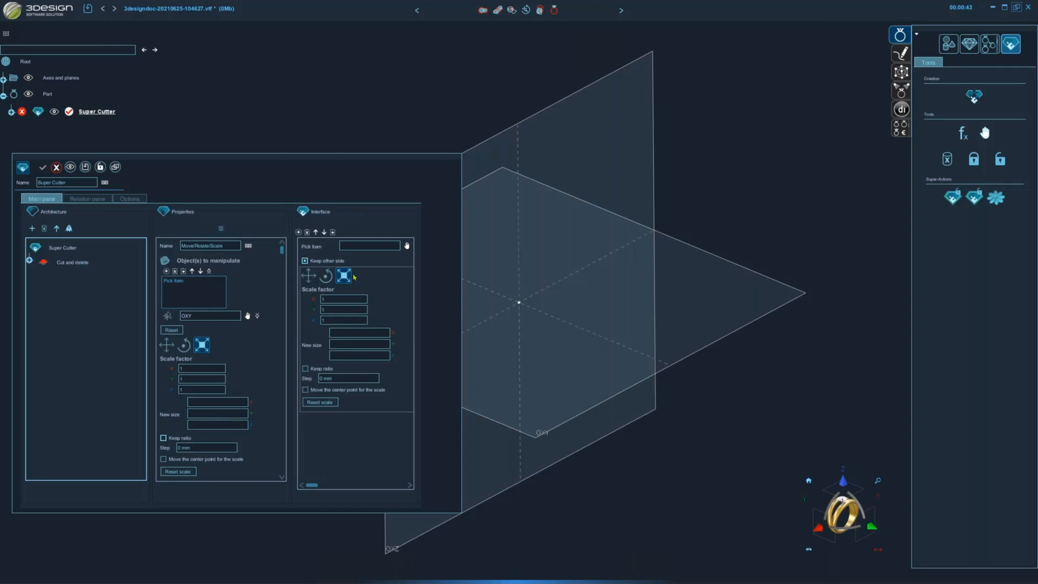
pyautogui.click(307, 232)
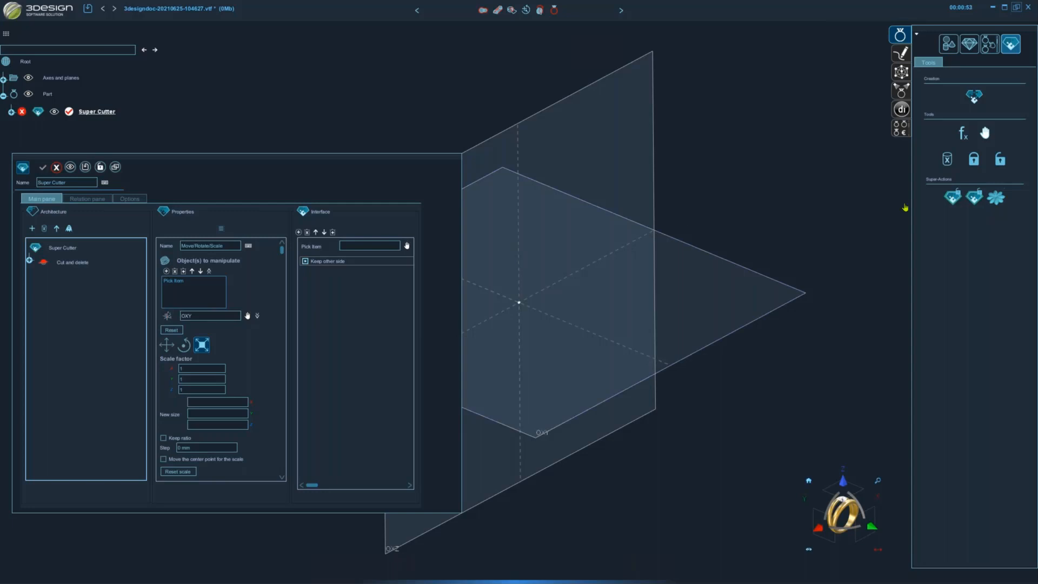
# Add a variable of type Length titled Width to the Super Cutter
pyautogui.click(965, 136)
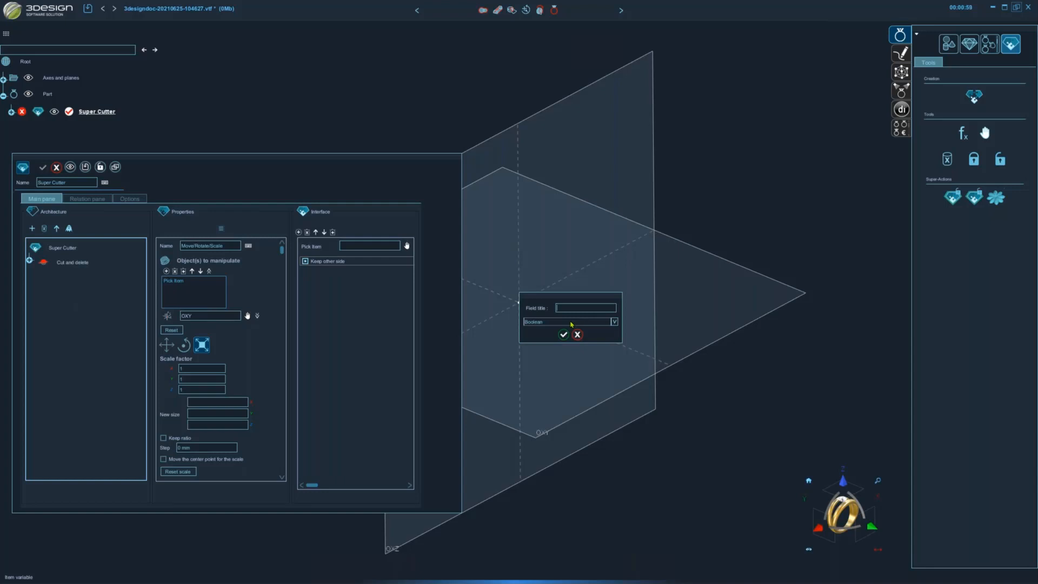
pyautogui.click(572, 323)
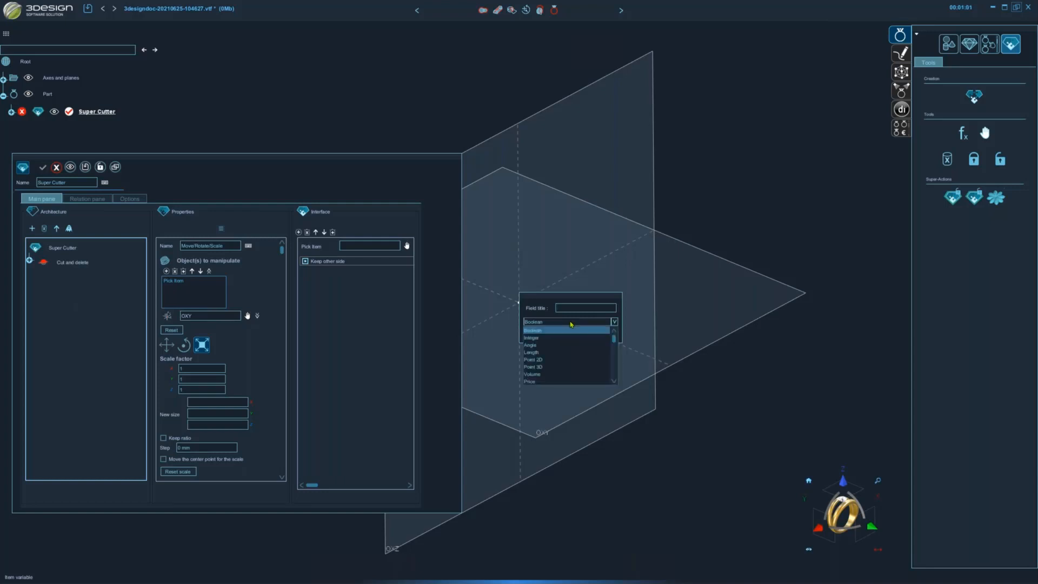
pyautogui.click(568, 353)
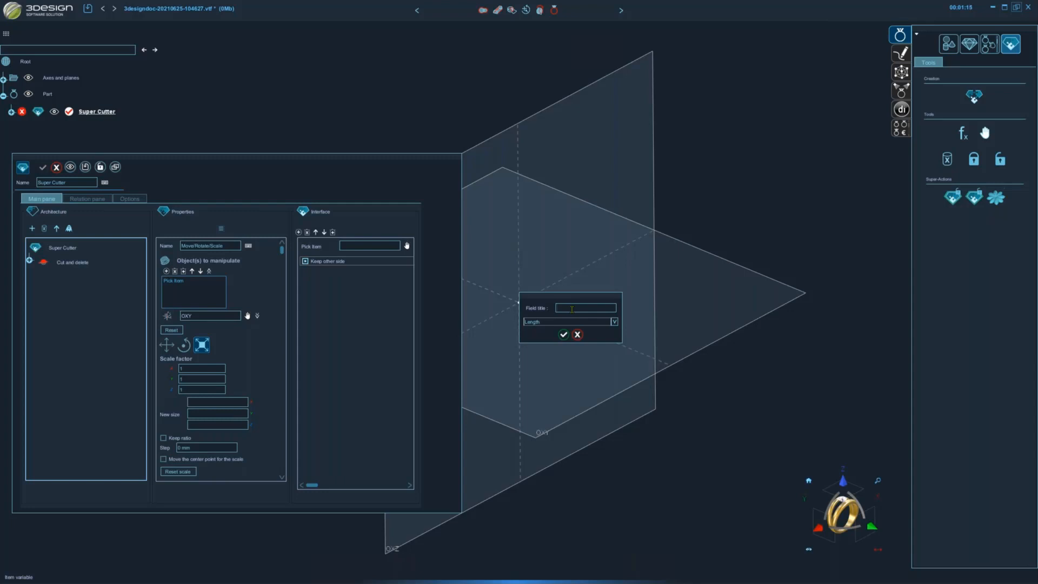
pyautogui.write('Width')
pyautogui.click(564, 336)
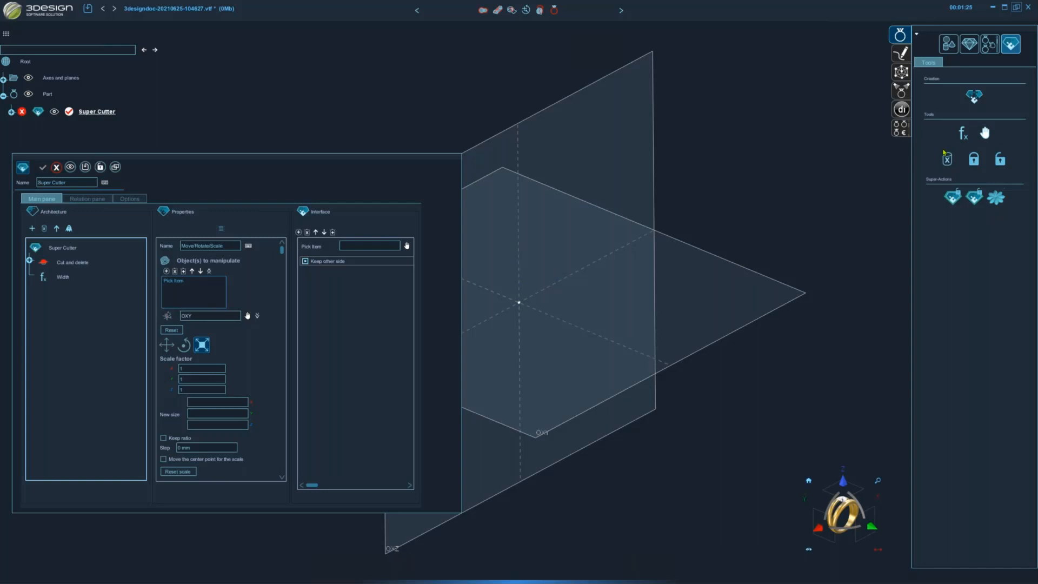
# Add a second Length-type variable, titled Length, to the Super Cutter
pyautogui.moveTo(985, 133); pyautogui.dragTo(87, 318)
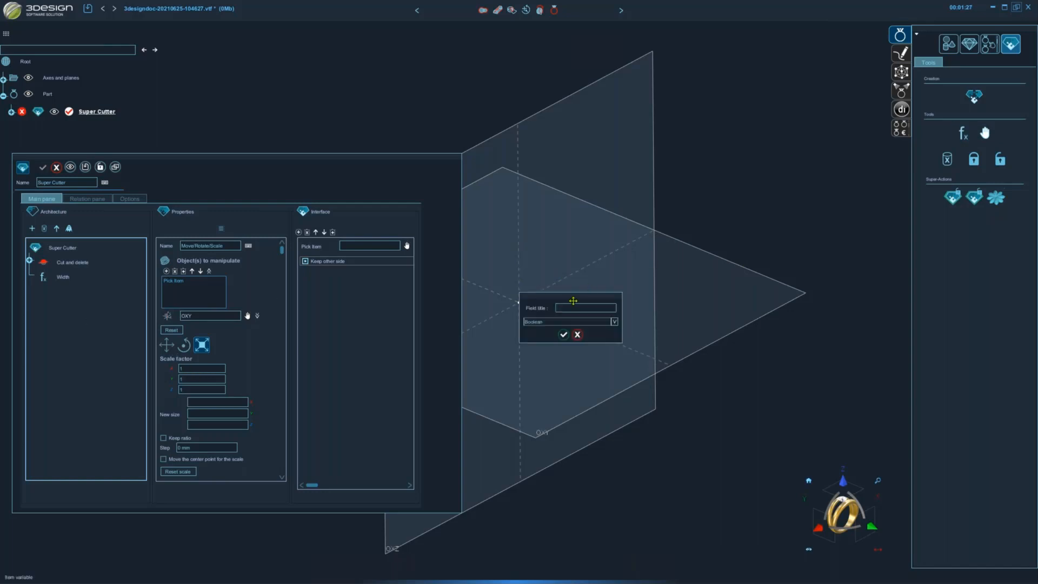
pyautogui.click(557, 323)
pyautogui.click(562, 349)
pyautogui.click(569, 309)
pyautogui.write('Length')
pyautogui.click(563, 334)
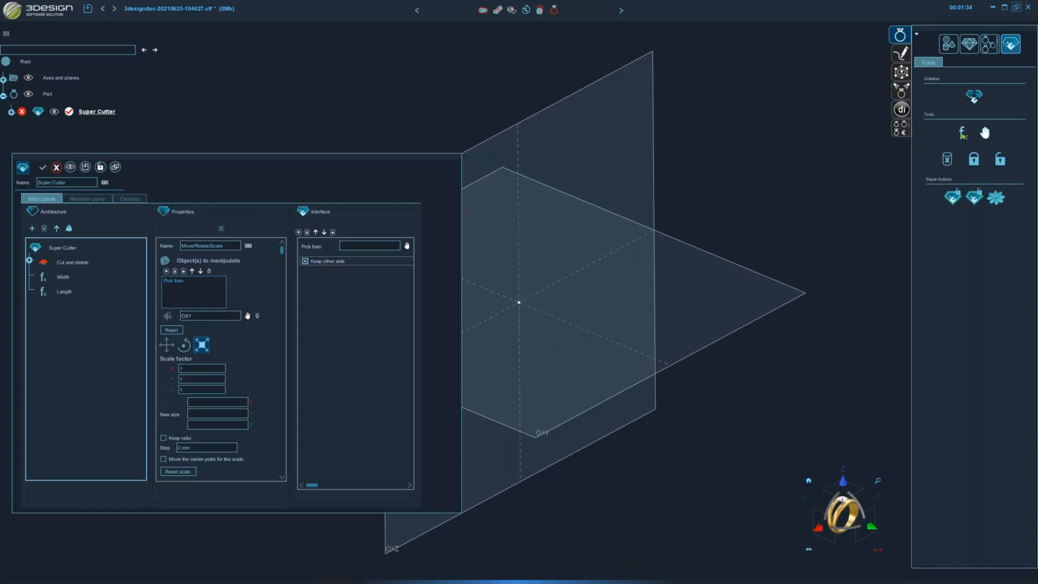
# Add a third Length-type variable, titled Height, to the Super Cutter
pyautogui.click(963, 134)
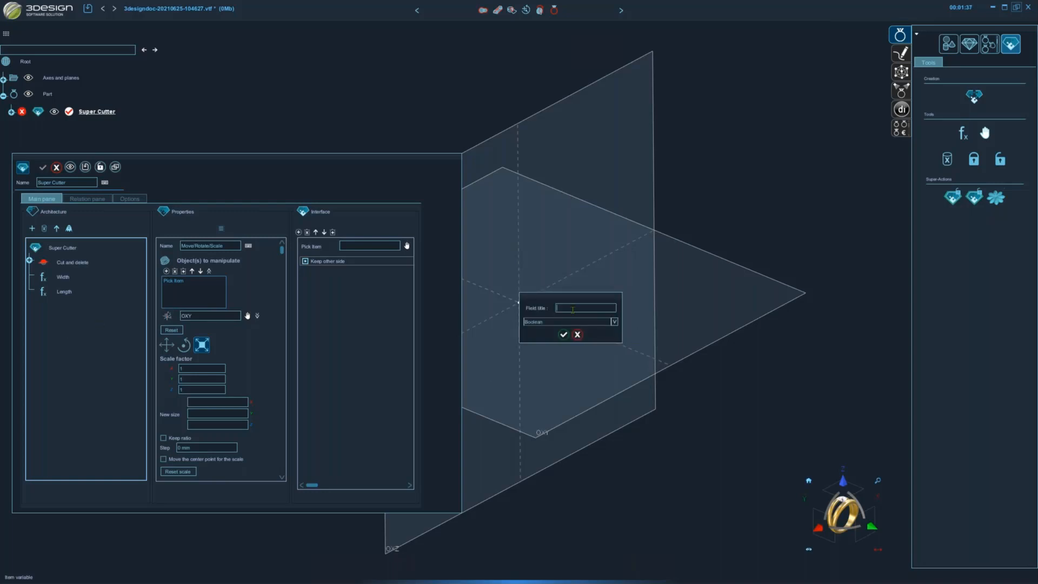
pyautogui.click(567, 323)
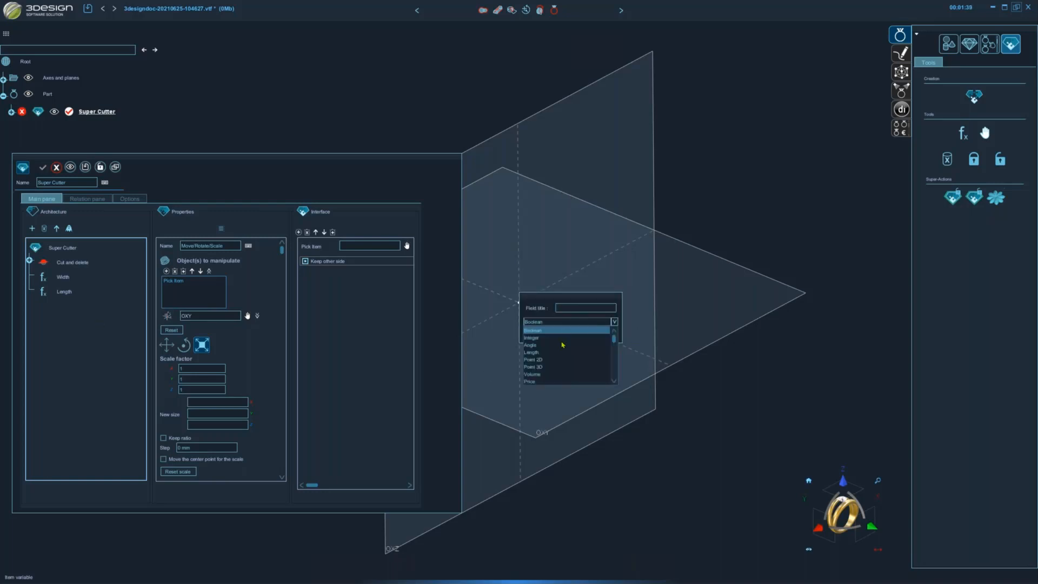
pyautogui.click(560, 352)
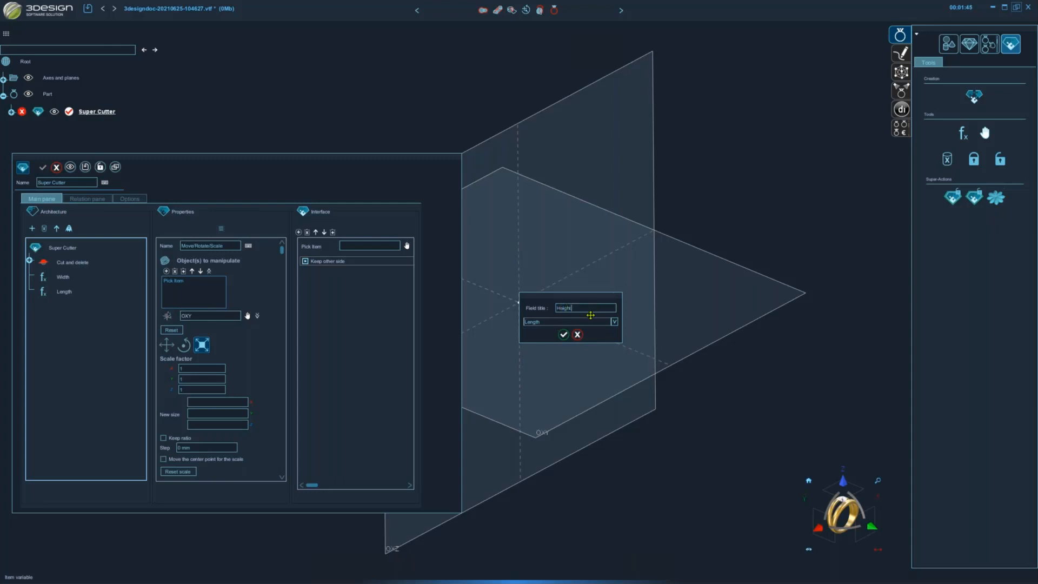
pyautogui.click(566, 336)
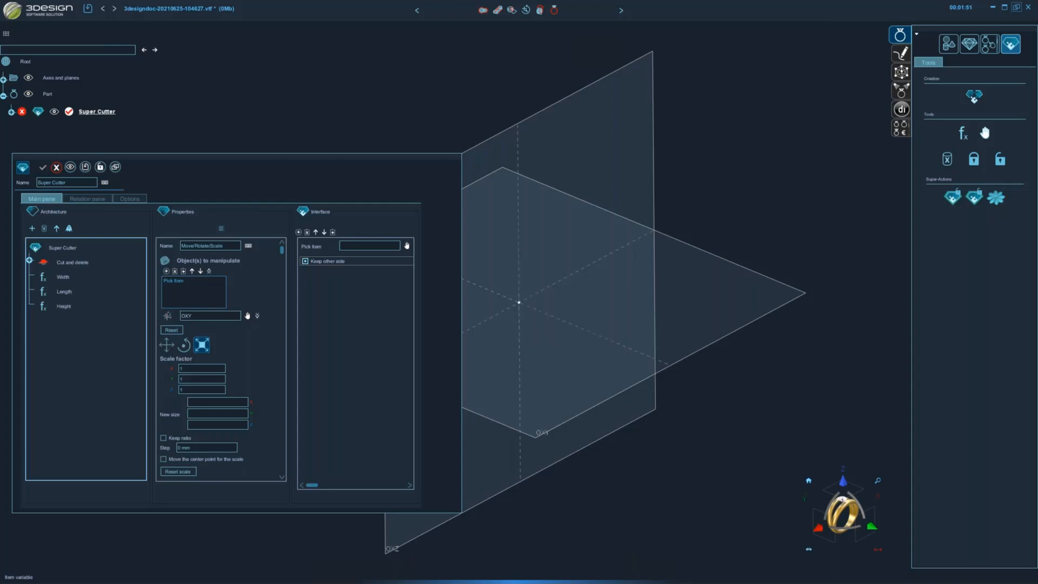
# Add the Width, Length and Height variable fields to the Super Cutter's interface below Keep other side
pyautogui.click(59, 278)
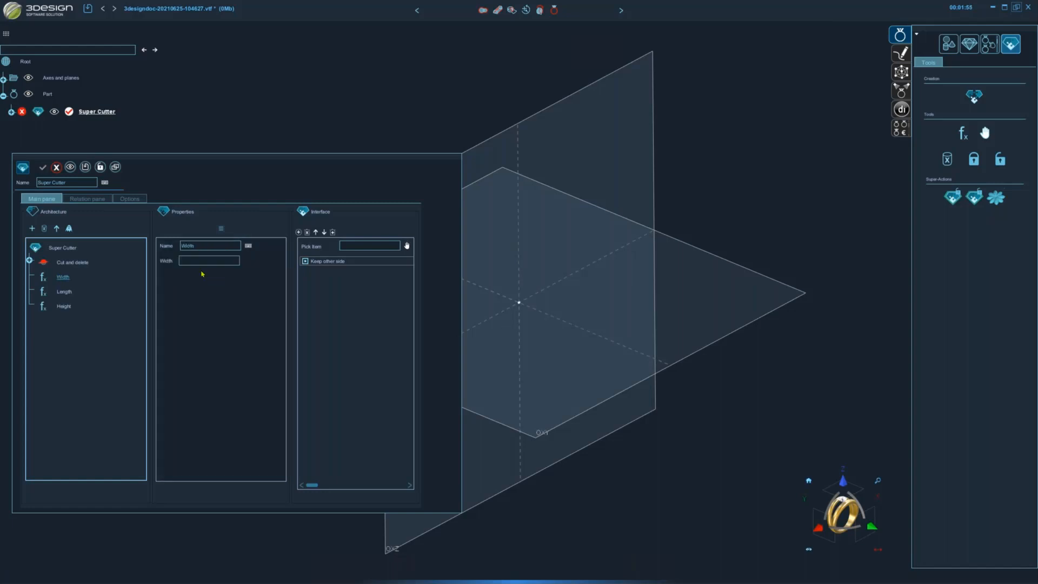
pyautogui.moveTo(166, 261); pyautogui.dragTo(321, 282)
pyautogui.click(65, 293)
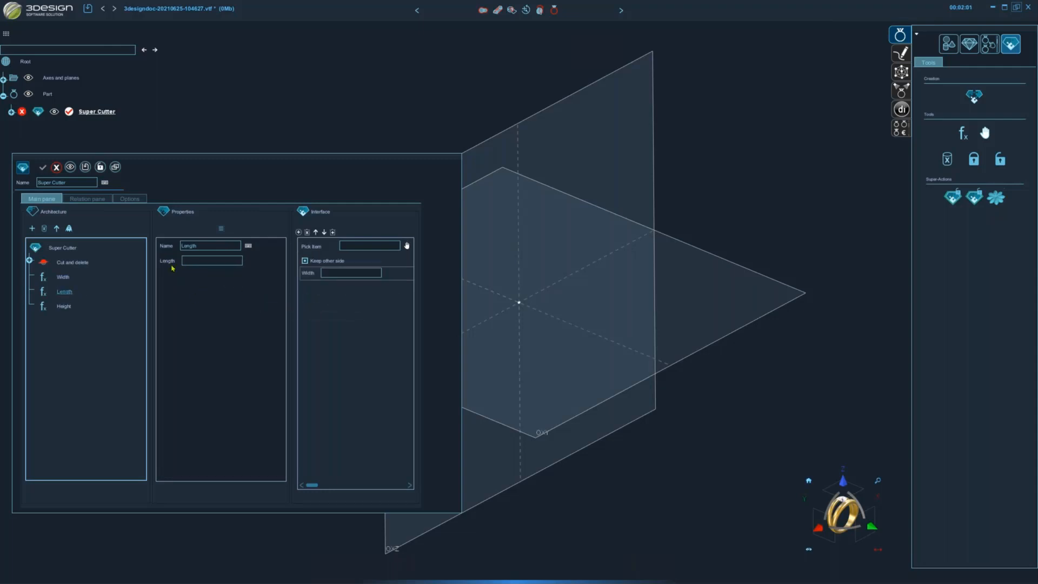
pyautogui.moveTo(172, 268); pyautogui.dragTo(253, 299)
pyautogui.click(63, 306)
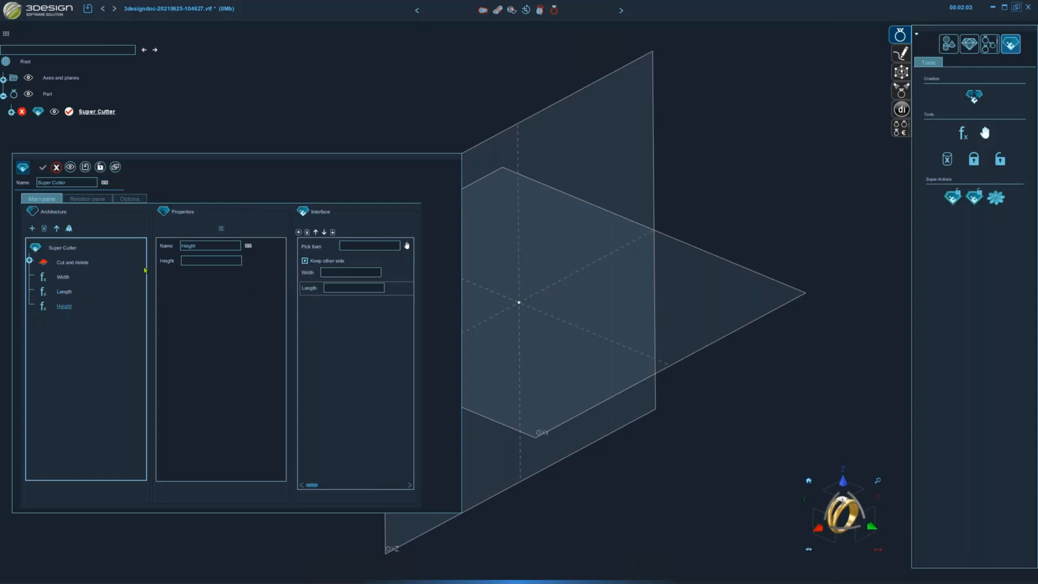
pyautogui.moveTo(167, 263); pyautogui.dragTo(324, 306)
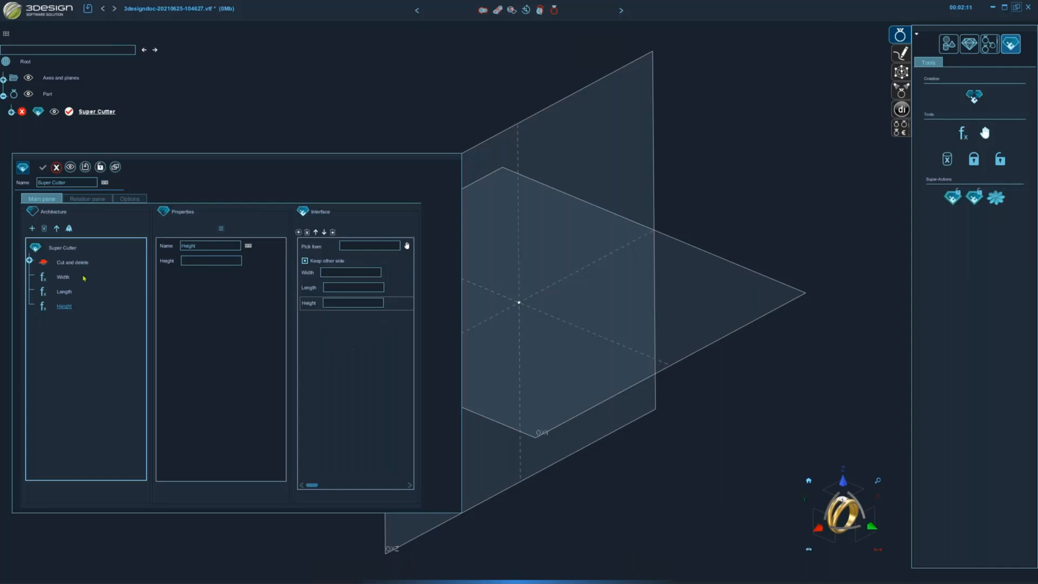
# Review the Move/Rotate/Scale operation inside Cut and delete and add a new formula to the Super Cutter's relations
pyautogui.click(29, 261)
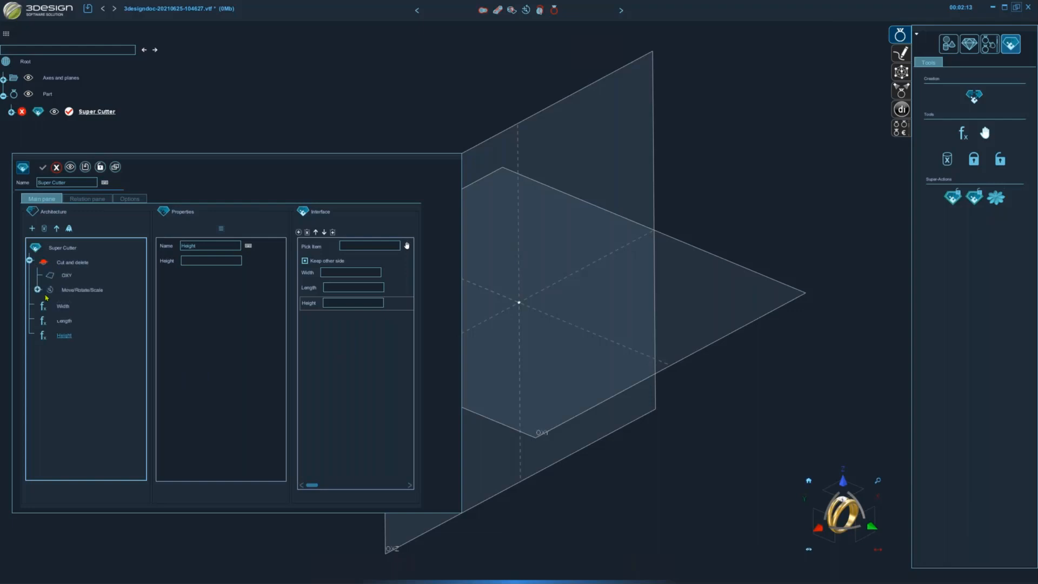
pyautogui.click(38, 290)
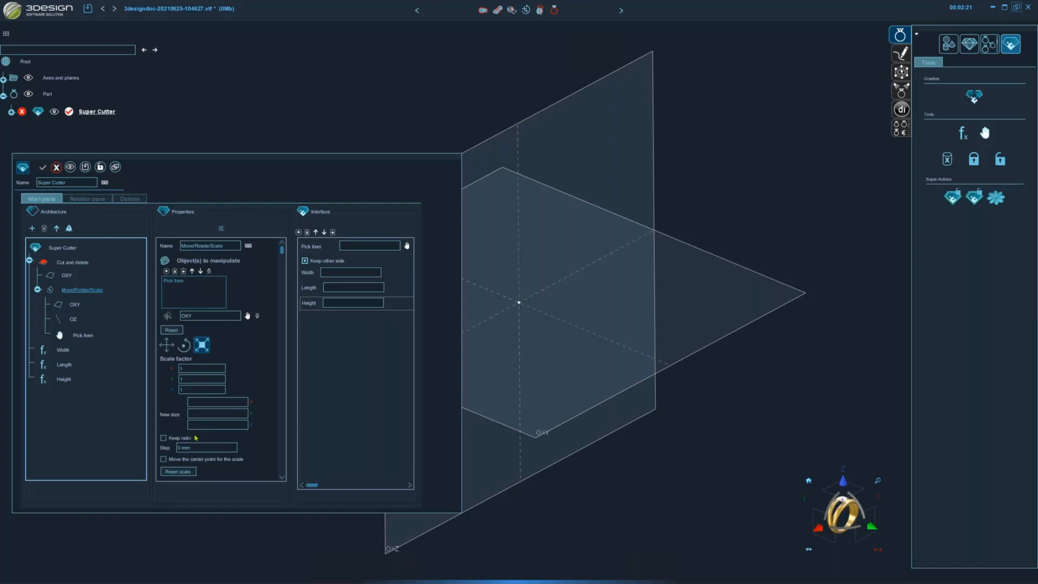
pyautogui.click(87, 198)
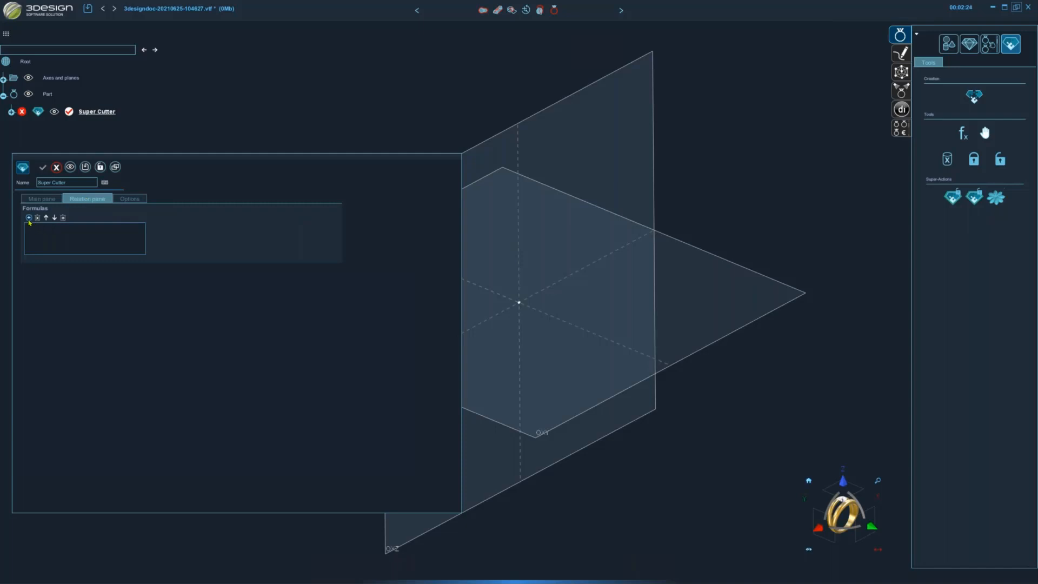
pyautogui.click(28, 217)
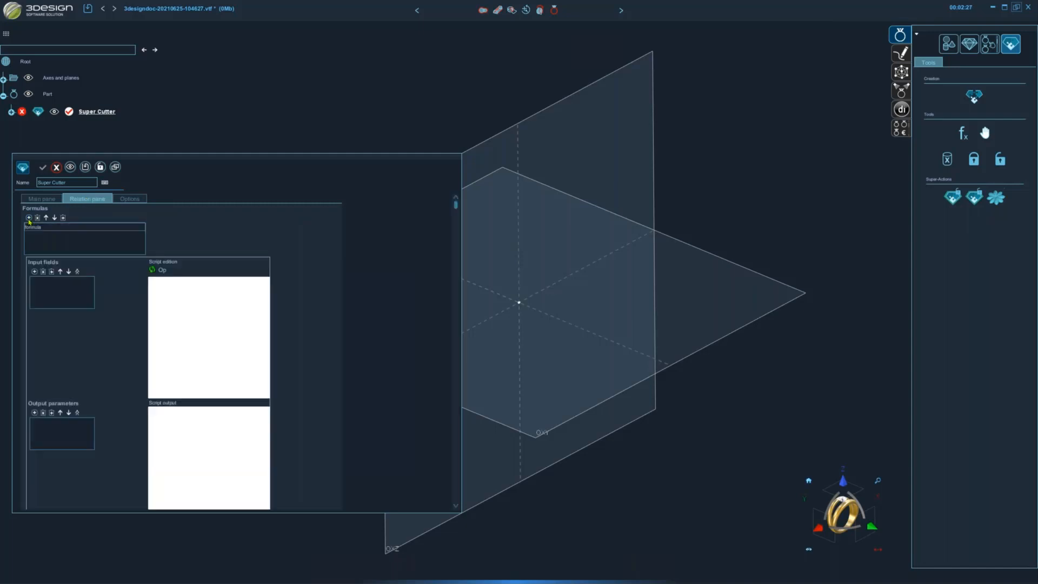
pyautogui.scroll(-2, 284, 350)
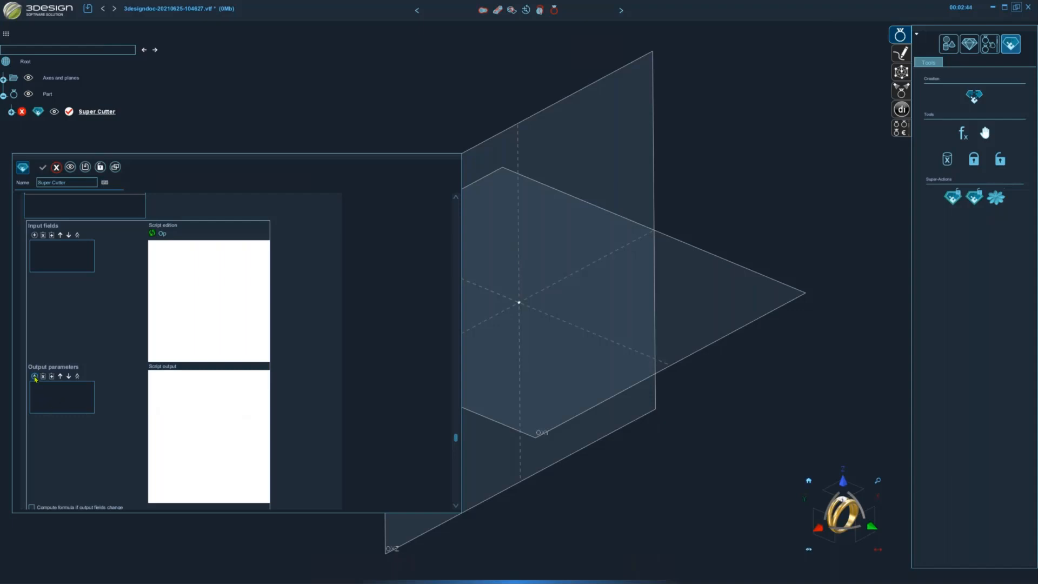
# Add the New size field of Move/Rotate/Scale as the formula's output parameter
pyautogui.click(34, 377)
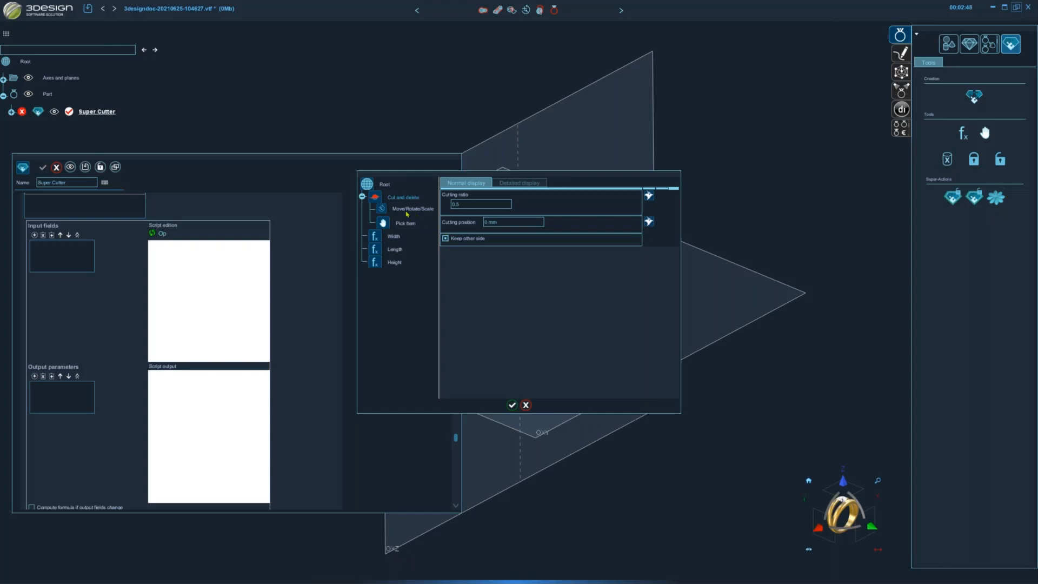
pyautogui.click(398, 210)
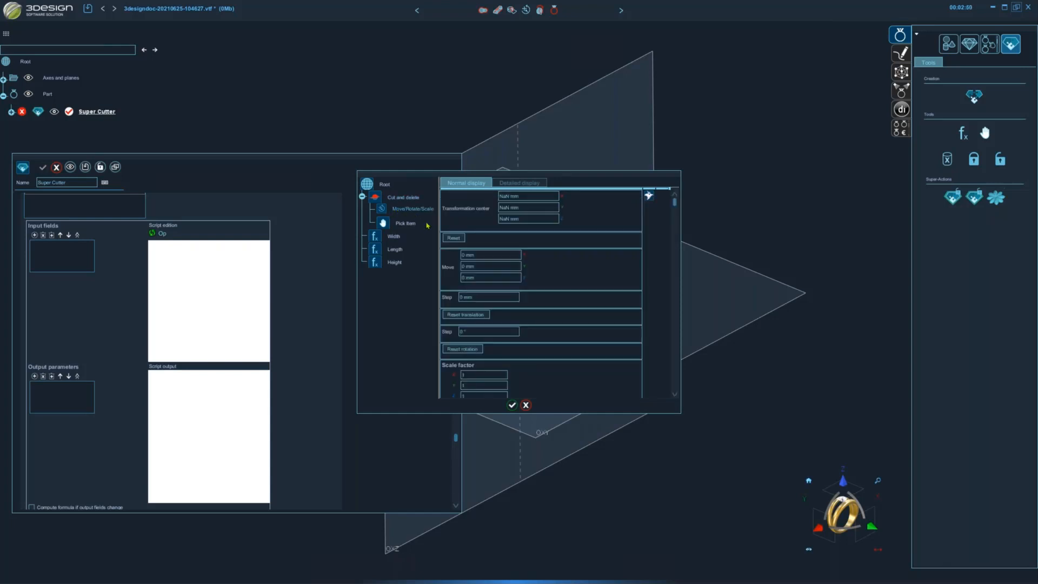
pyautogui.scroll(-3, 565, 305)
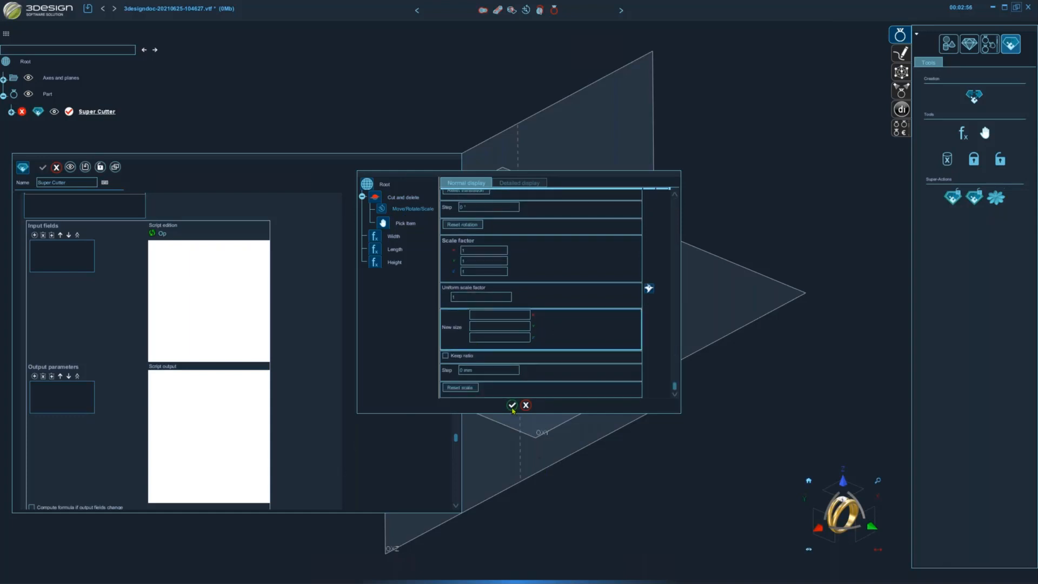
pyautogui.click(511, 406)
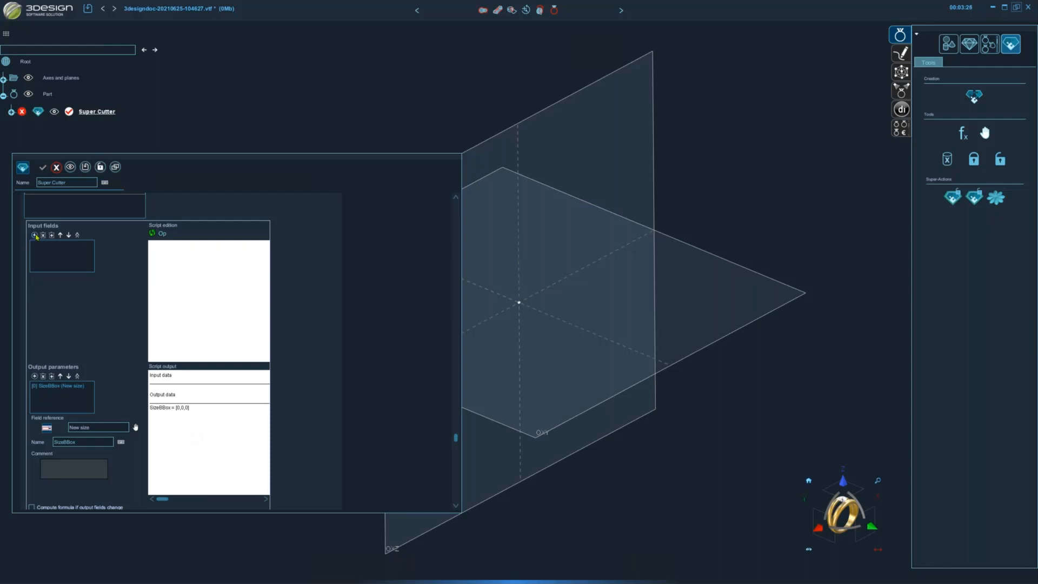
# Add the Width, Length and Height variables, in that order, as the formula's input fields
pyautogui.click(35, 235)
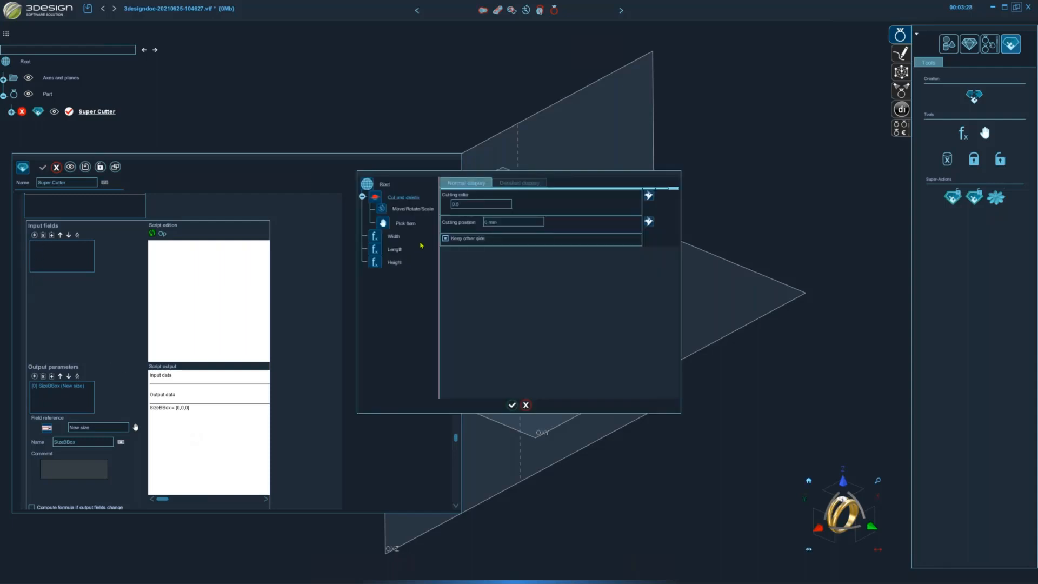
pyautogui.click(395, 237)
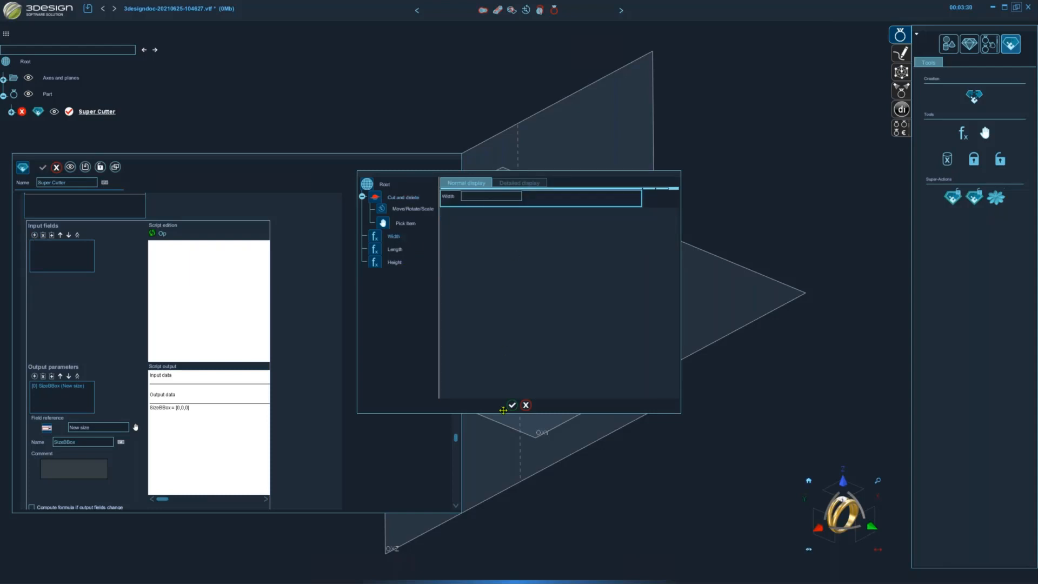
pyautogui.click(512, 405)
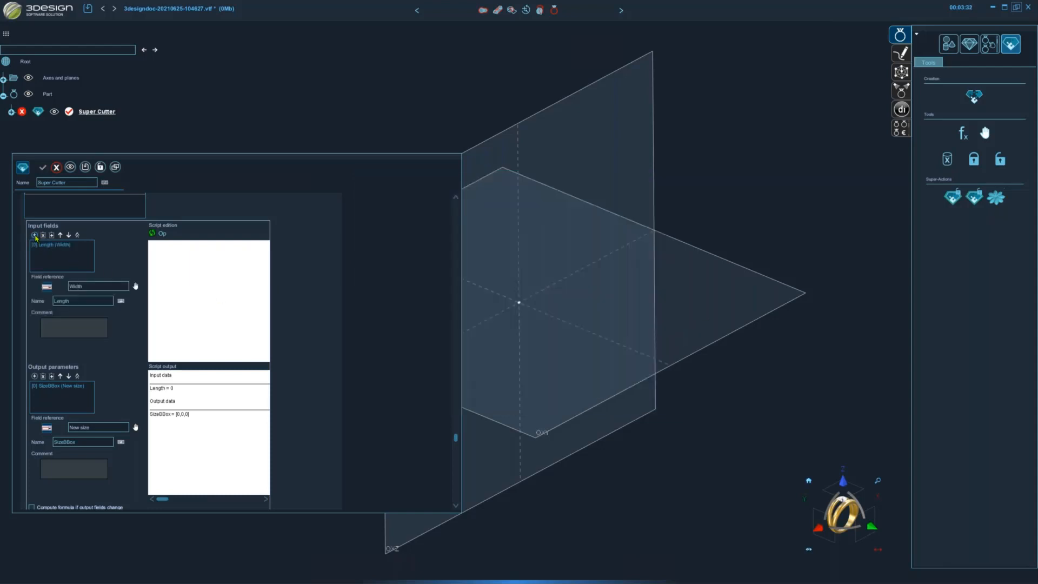
pyautogui.click(34, 234)
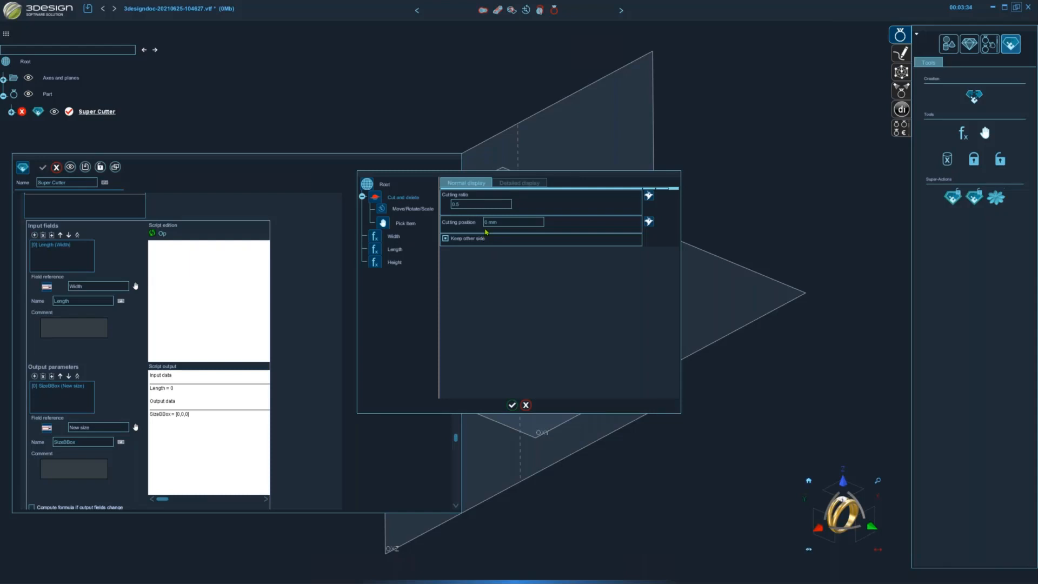
pyautogui.click(392, 249)
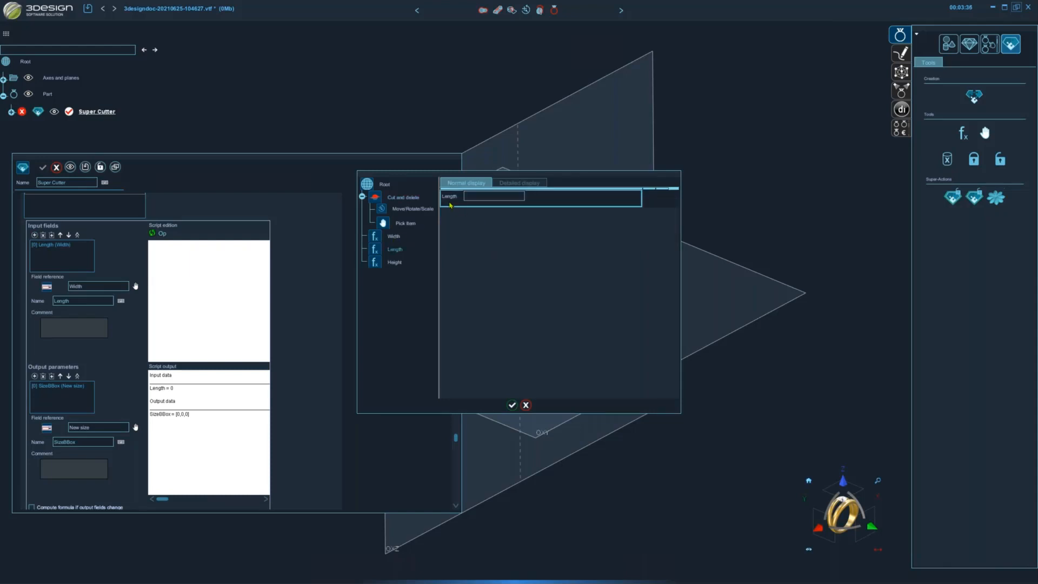
pyautogui.click(512, 405)
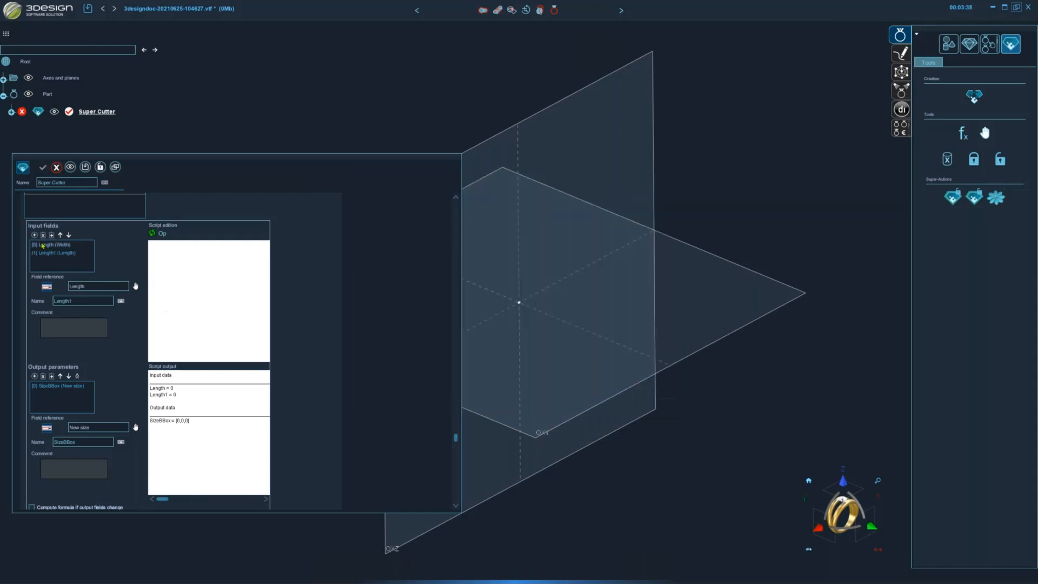
pyautogui.click(35, 235)
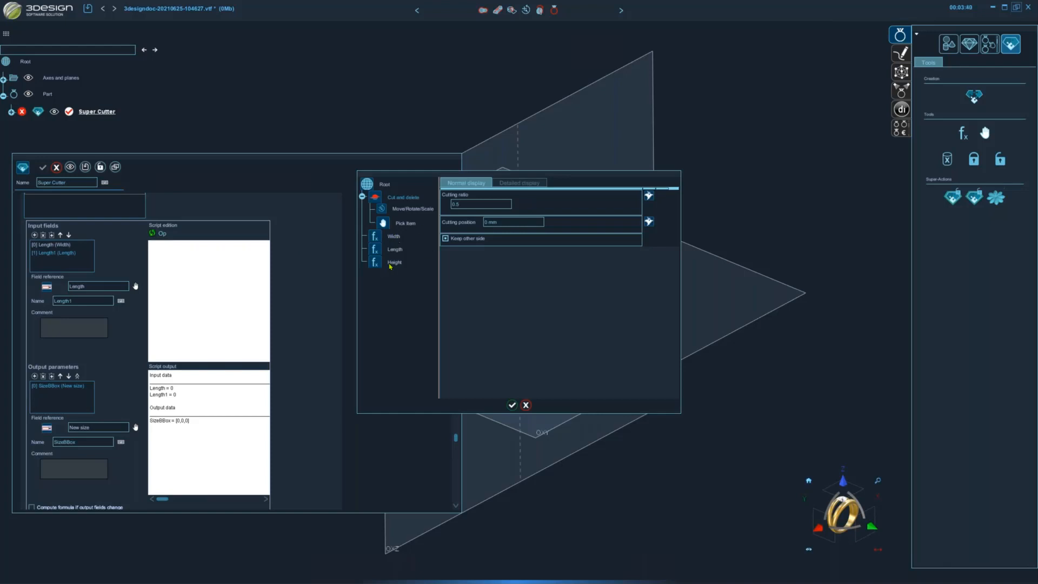
pyautogui.click(394, 263)
pyautogui.click(452, 204)
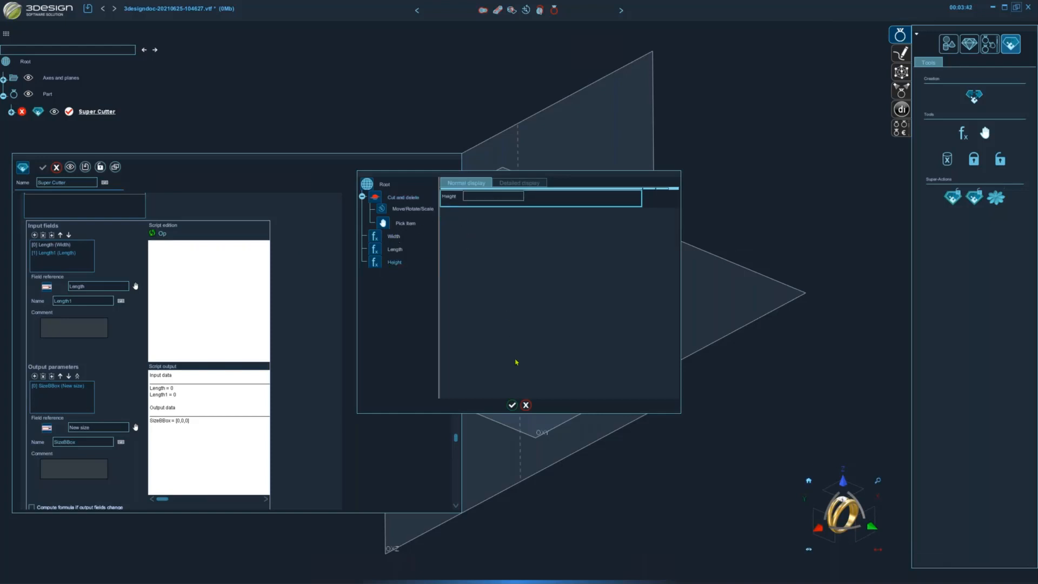
pyautogui.click(512, 406)
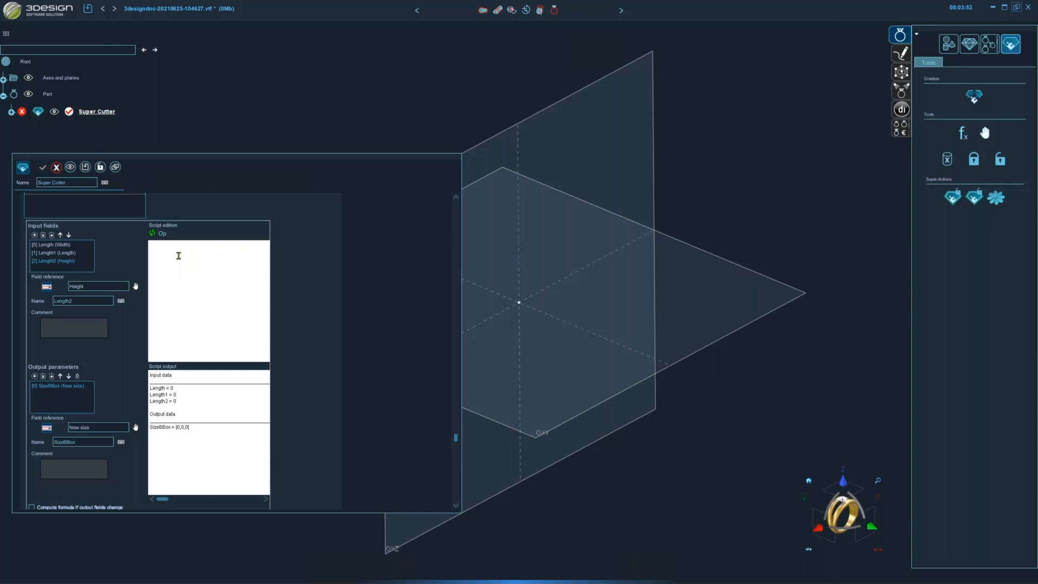
# Write the first two script lines of the formula, SizeBBox[0]=Length and SizeBBox[1]=Length1
pyautogui.rightClick(168, 228)
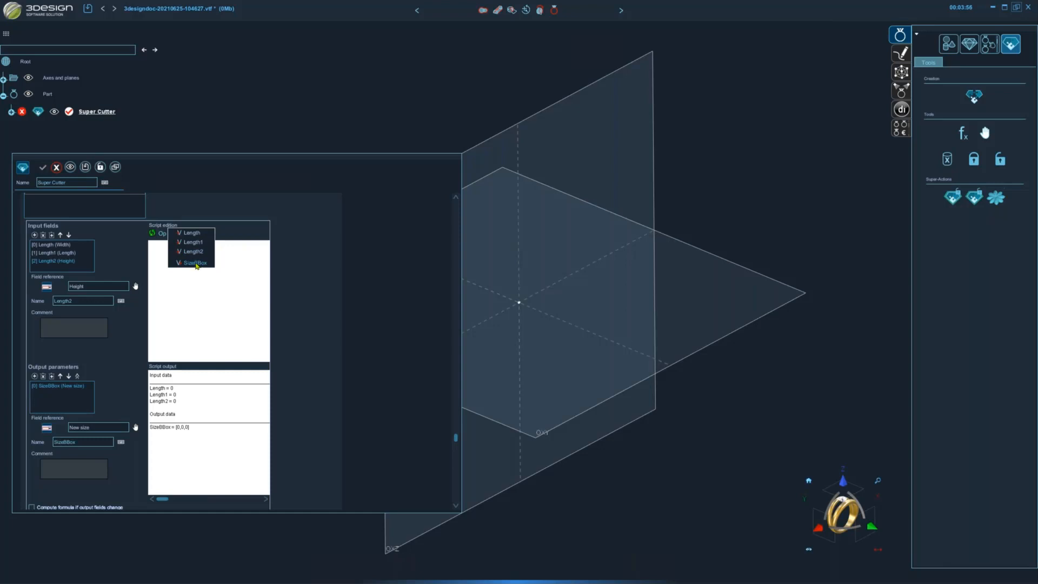
pyautogui.click(196, 263)
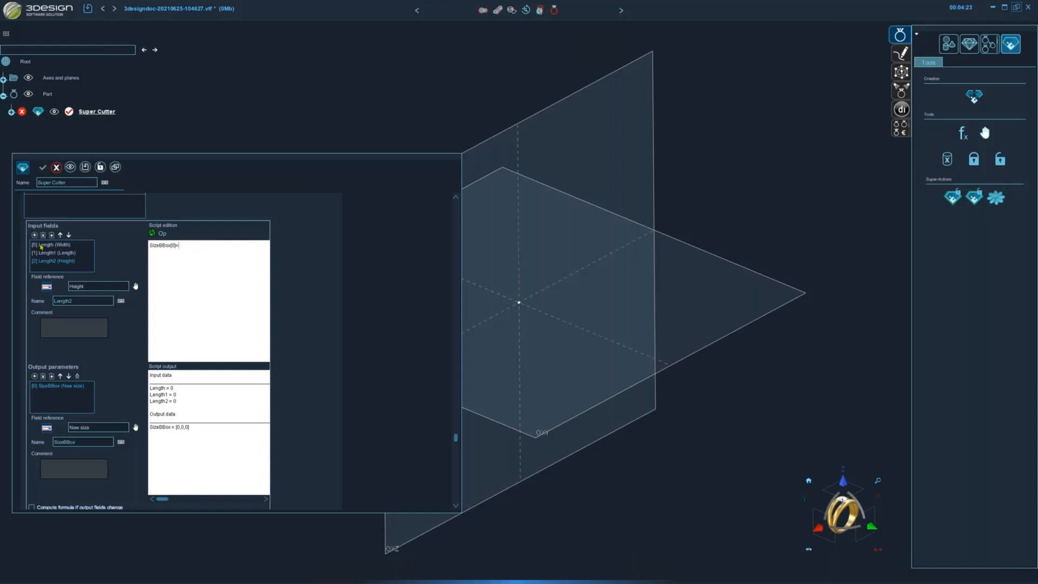
pyautogui.rightClick(188, 244)
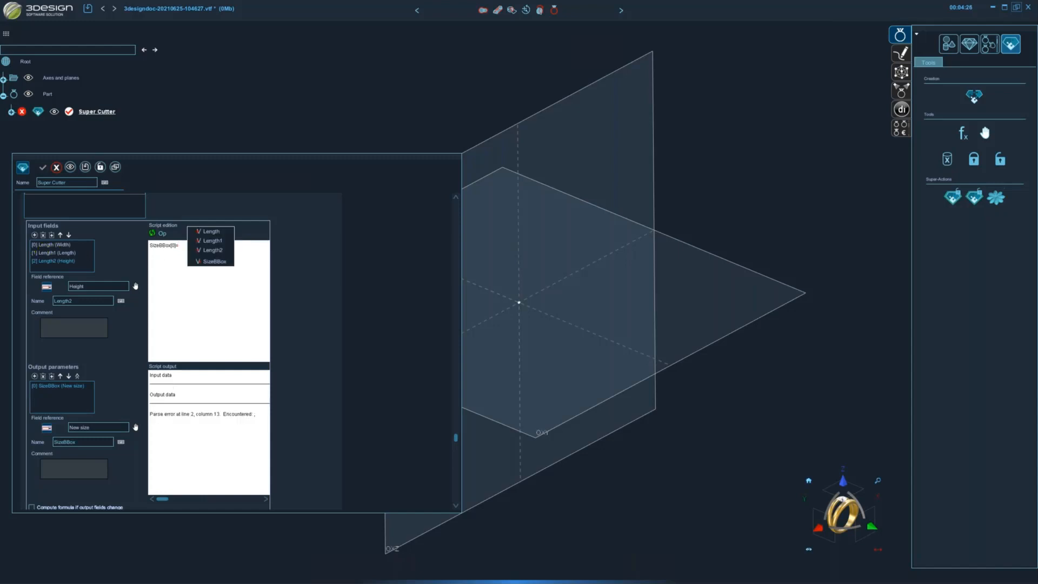
pyautogui.click(211, 231)
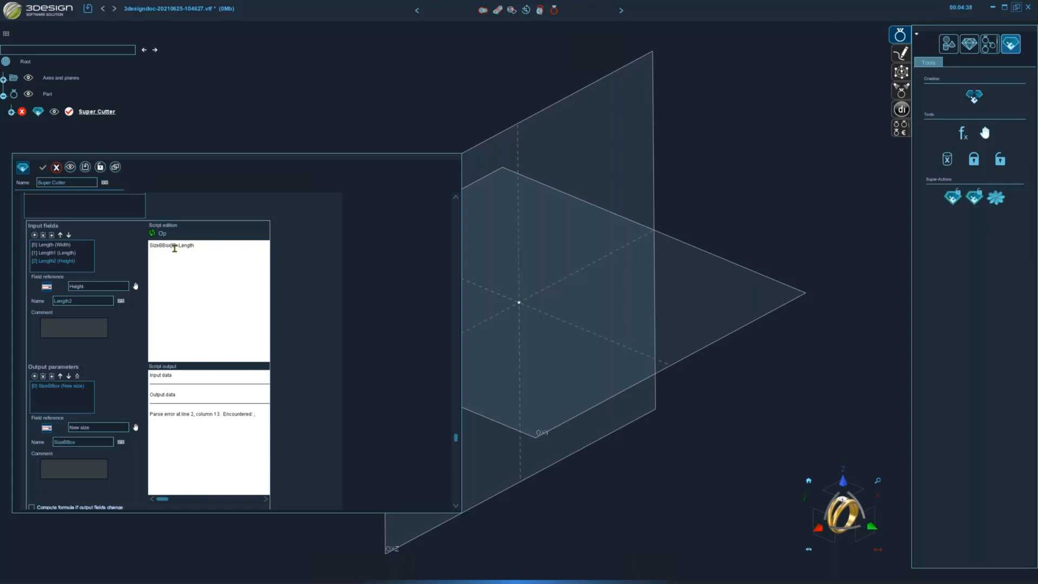
pyautogui.rightClick(156, 252)
pyautogui.click(177, 266)
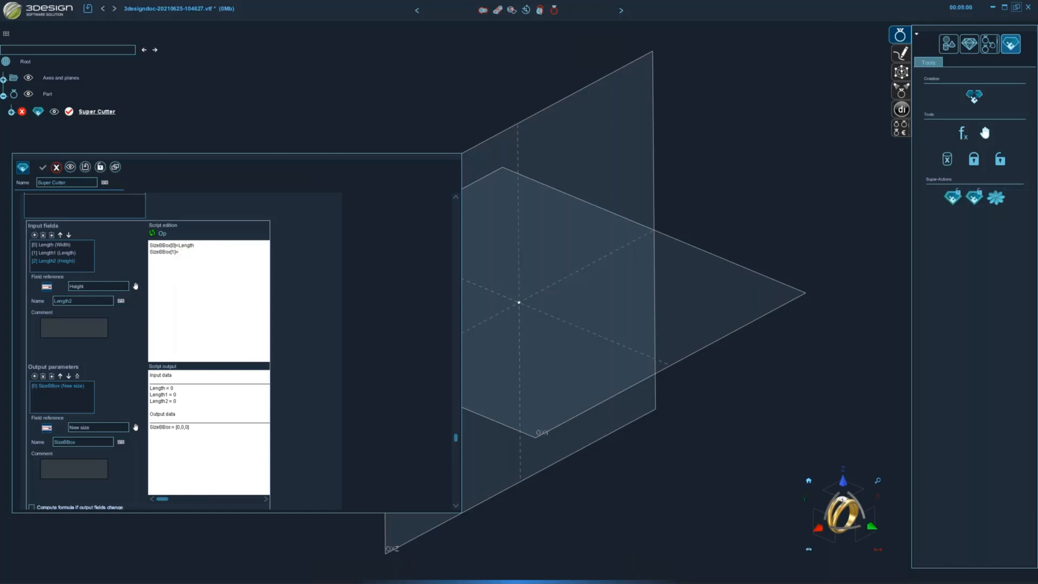
pyautogui.write('Length1')
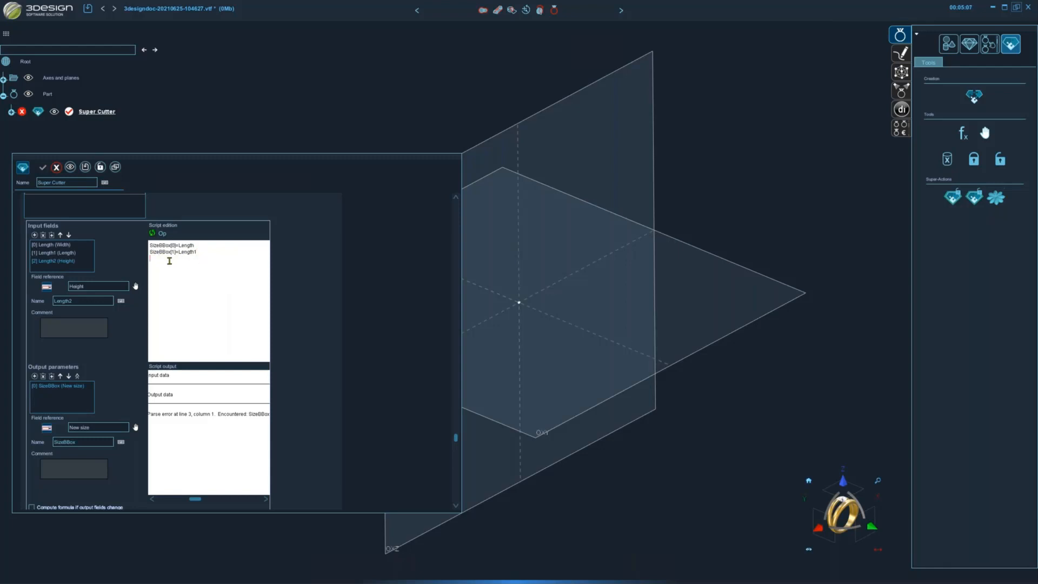
# Add a third script line, SizeBBox[2]=Length2, to the formula
pyautogui.rightClick(152, 260)
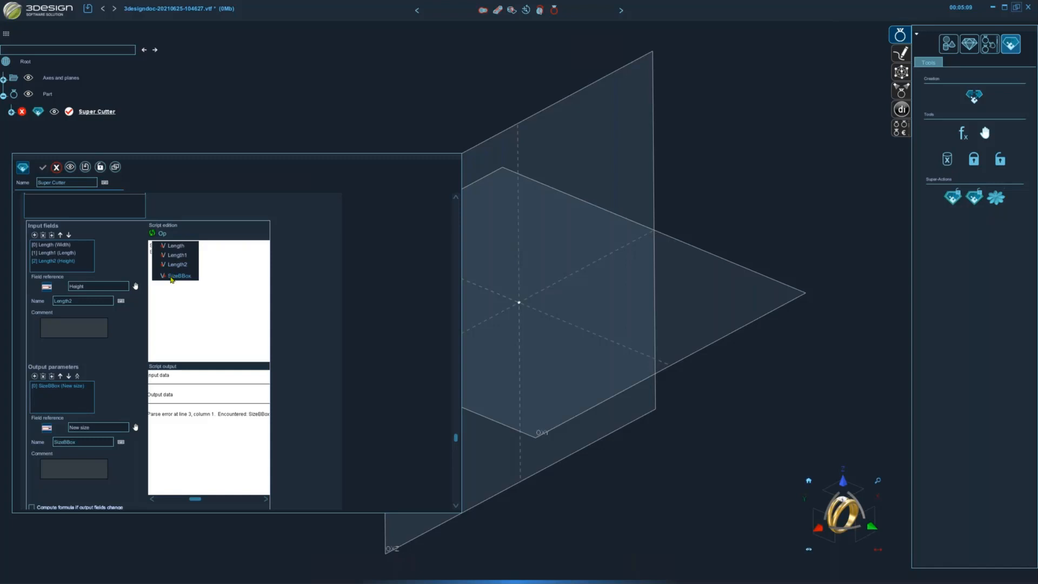
pyautogui.click(179, 276)
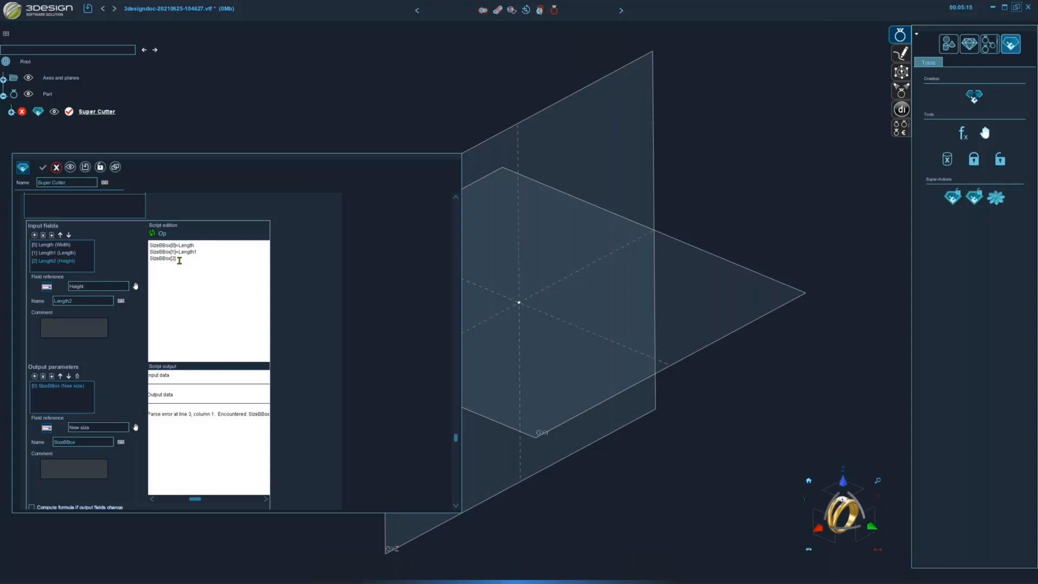
pyautogui.write('[2]=')
pyautogui.rightClick(191, 258)
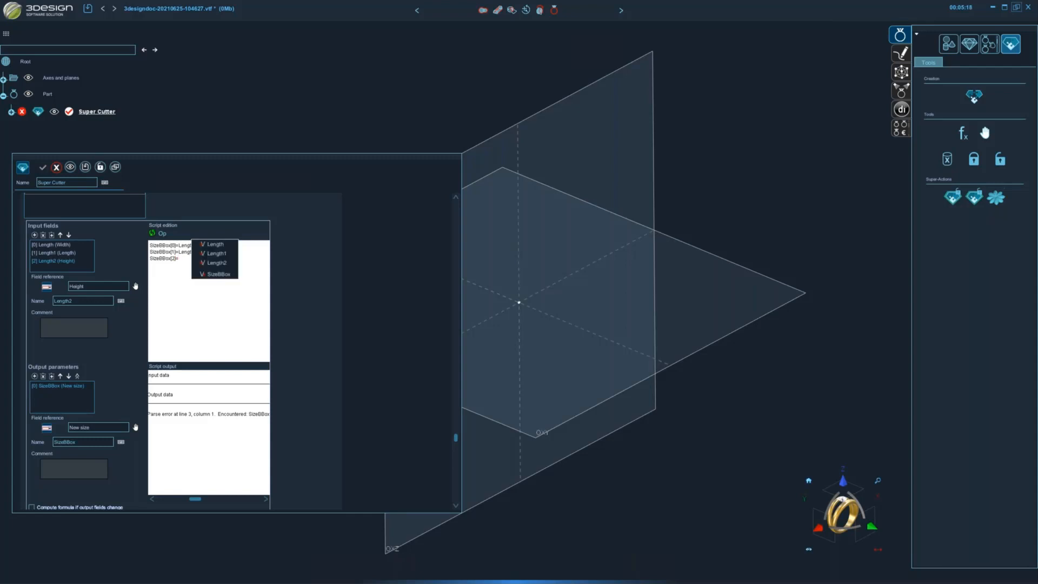
pyautogui.click(216, 266)
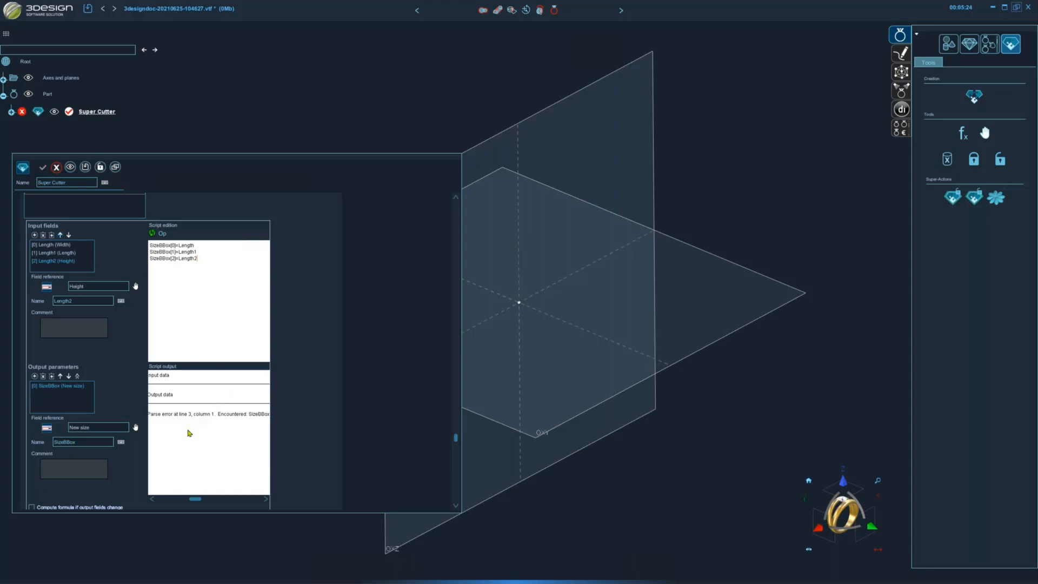
# End each of the three script lines with a semicolon and re-evaluate the formula script
pyautogui.click(203, 245)
pyautogui.click(201, 252)
pyautogui.click(199, 260)
pyautogui.write(';')
pyautogui.click(161, 236)
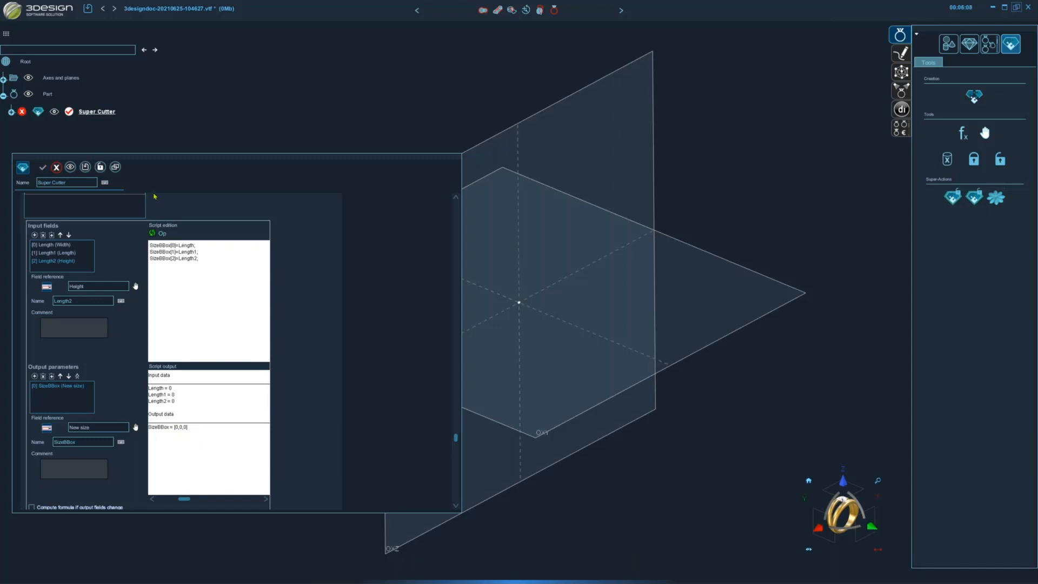
# Save the Super Cutter as a Super Action and create a new document
pyautogui.click(88, 168)
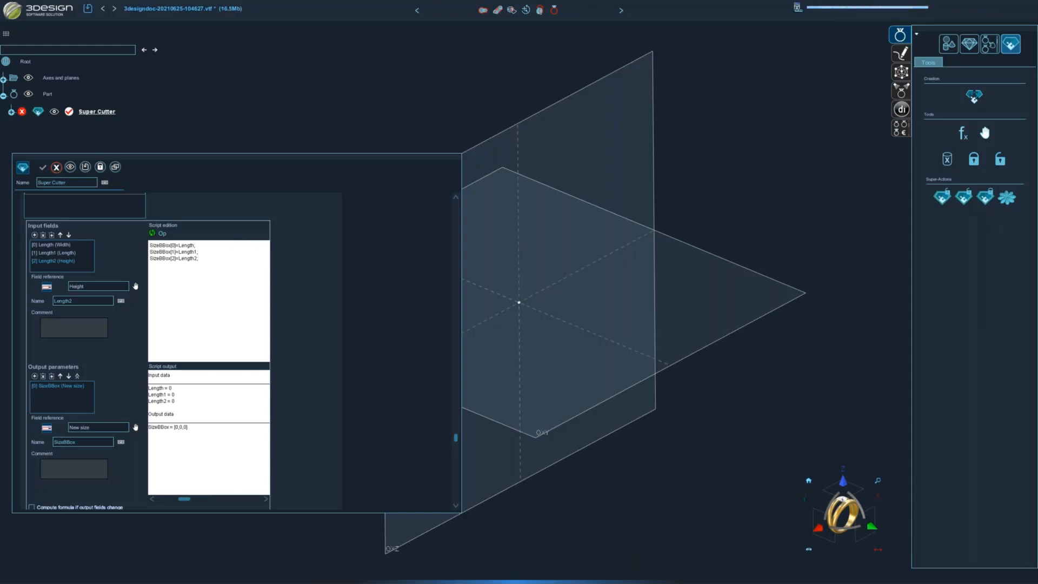
pyautogui.click(13, 12)
pyautogui.click(14, 25)
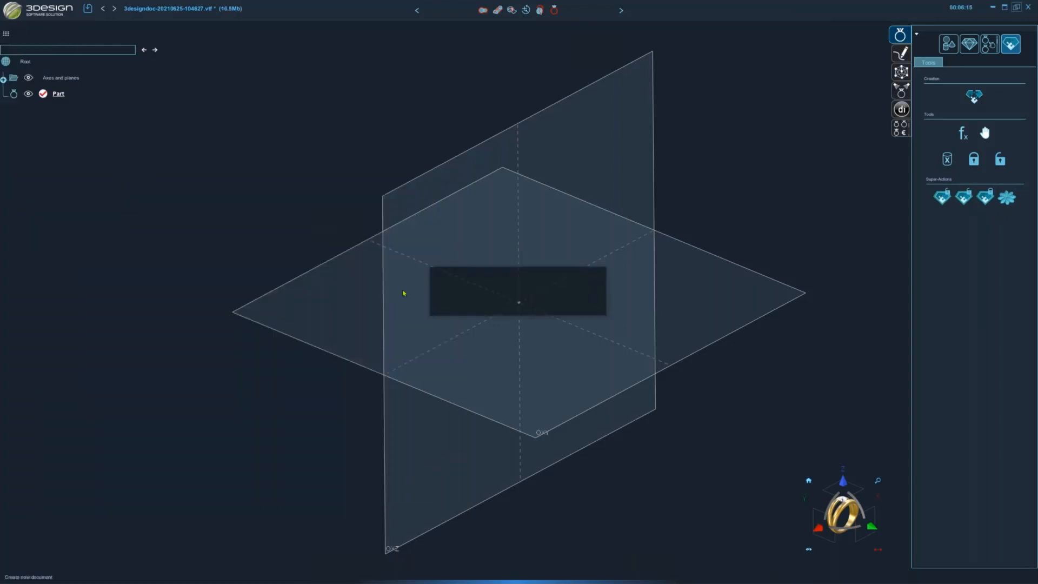
# Start a new part without saving the old document and create a sphere of about 12.7 mm centred on the origin
pyautogui.click(518, 310)
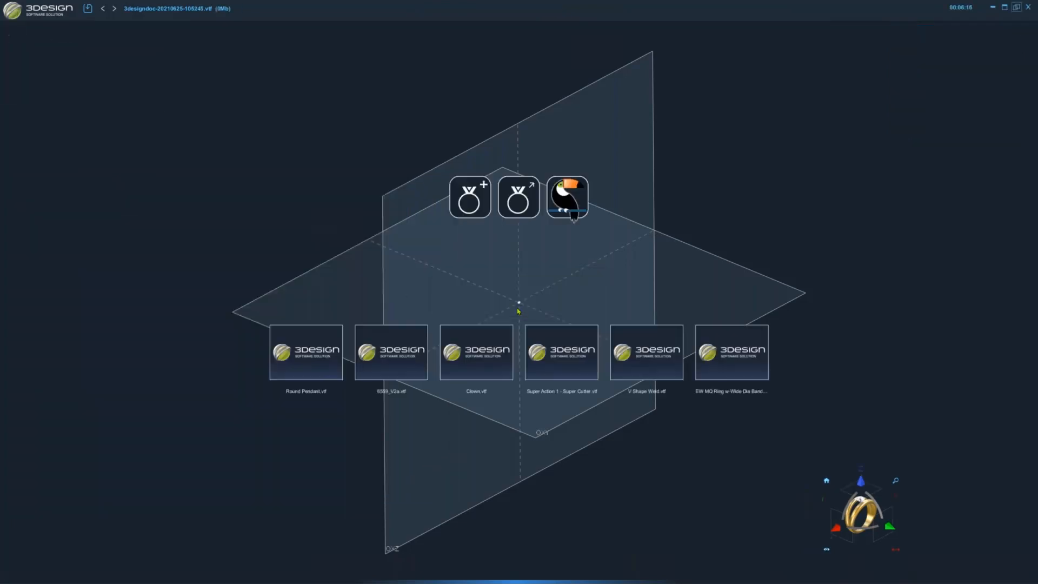
pyautogui.click(469, 199)
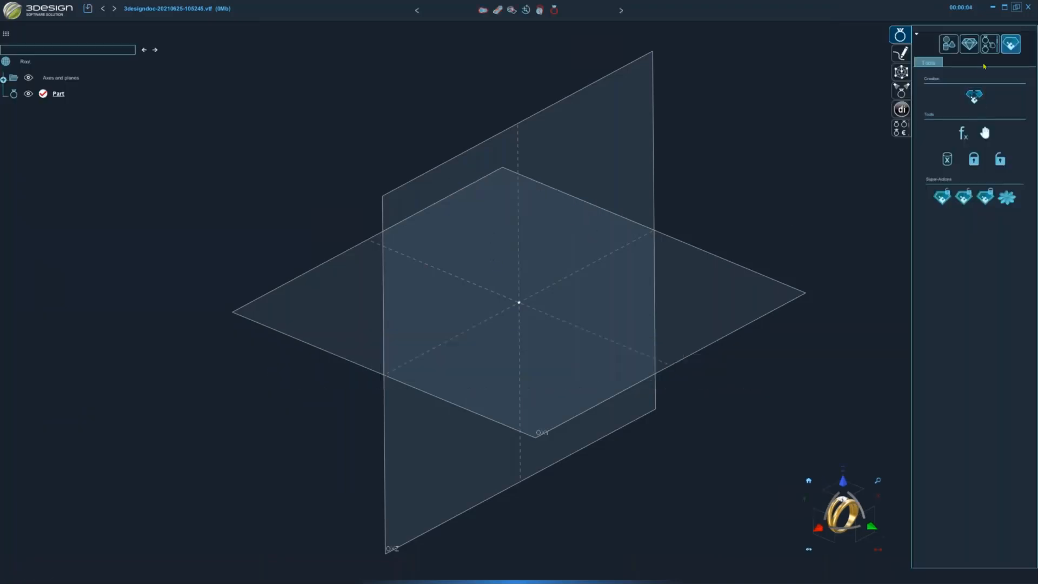
pyautogui.click(949, 43)
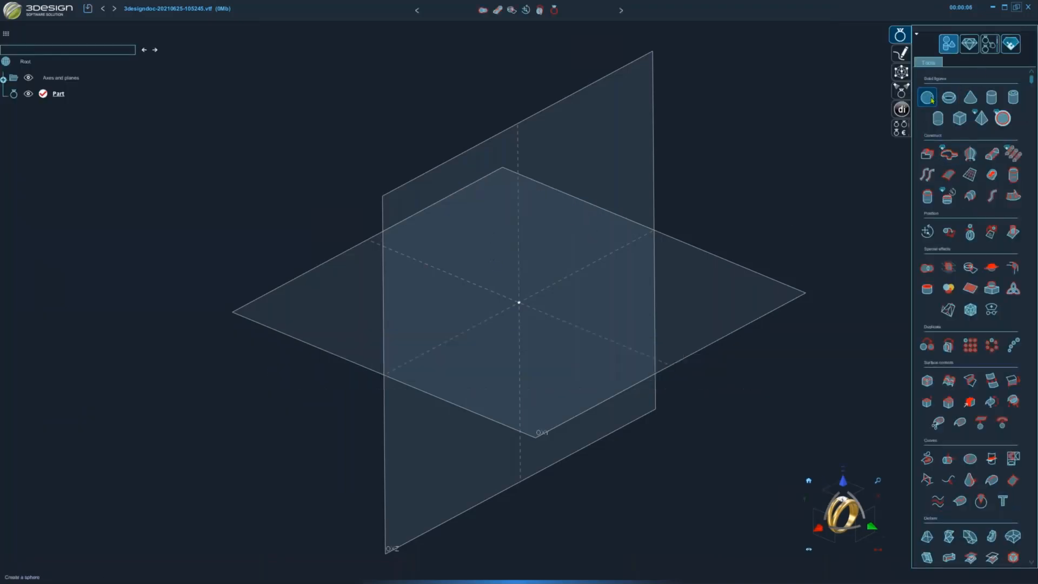
pyautogui.click(927, 97)
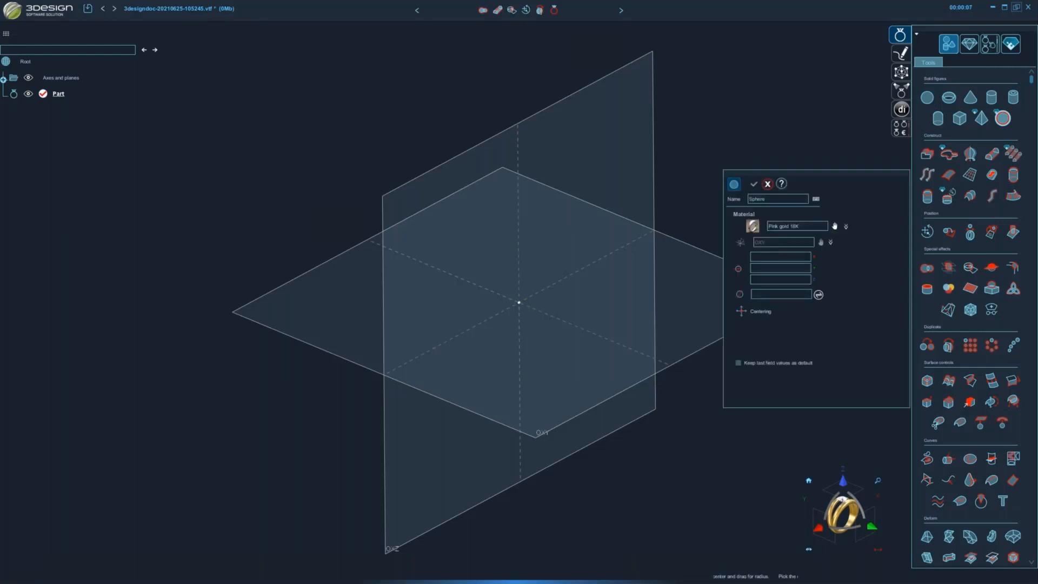
pyautogui.click(520, 306)
pyautogui.click(744, 312)
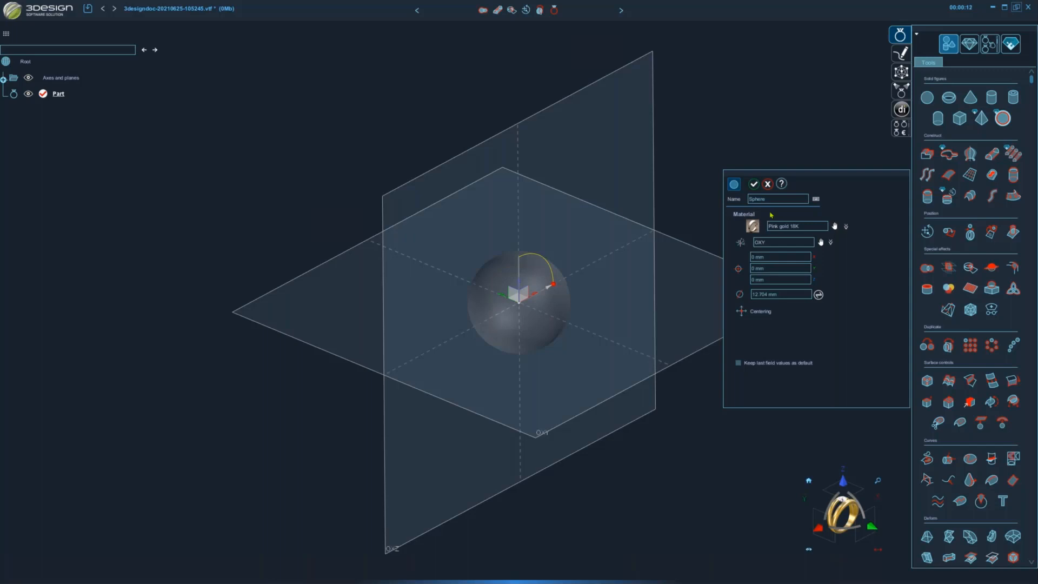
pyautogui.click(754, 184)
# Apply the Super Cutter Super Action to the sphere and hide the original sphere
pyautogui.click(1011, 44)
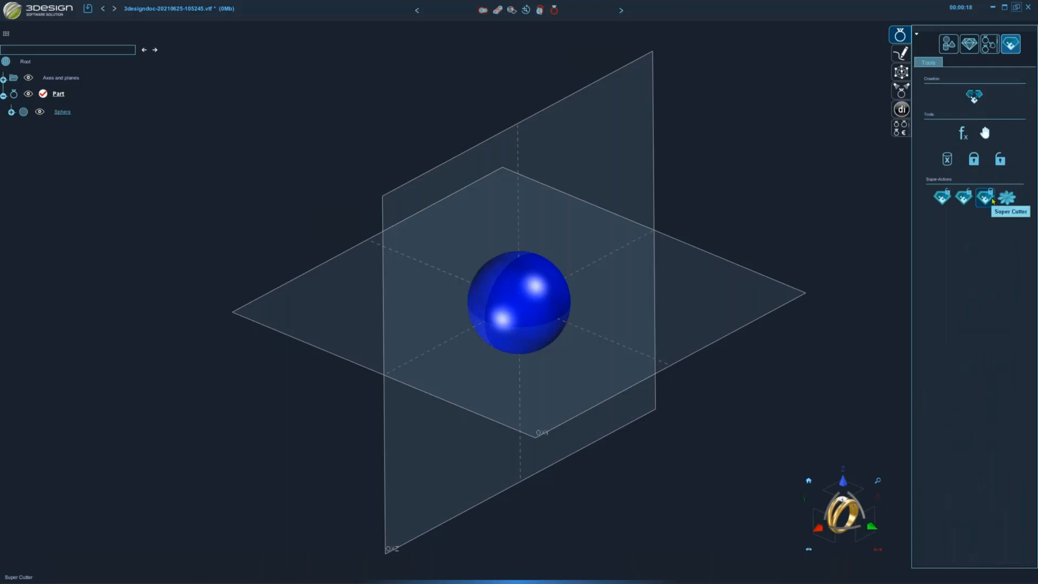
pyautogui.click(986, 198)
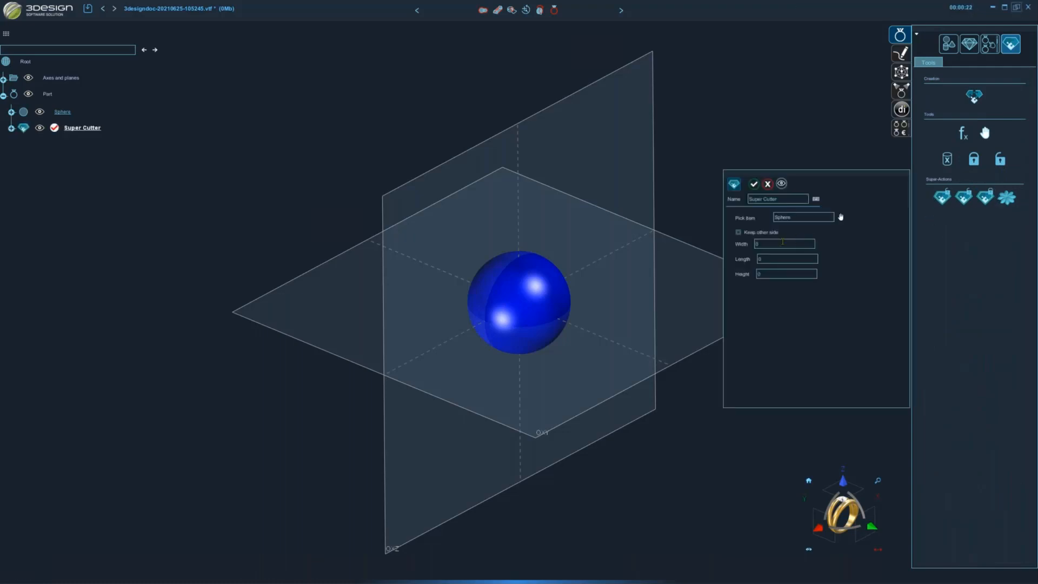
pyautogui.rightClick(61, 113)
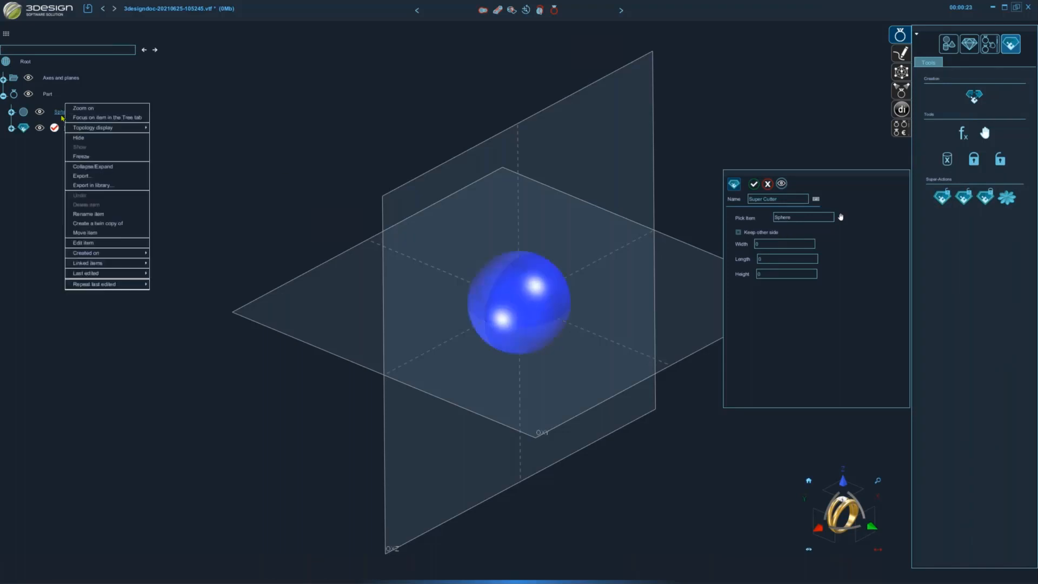
pyautogui.click(87, 139)
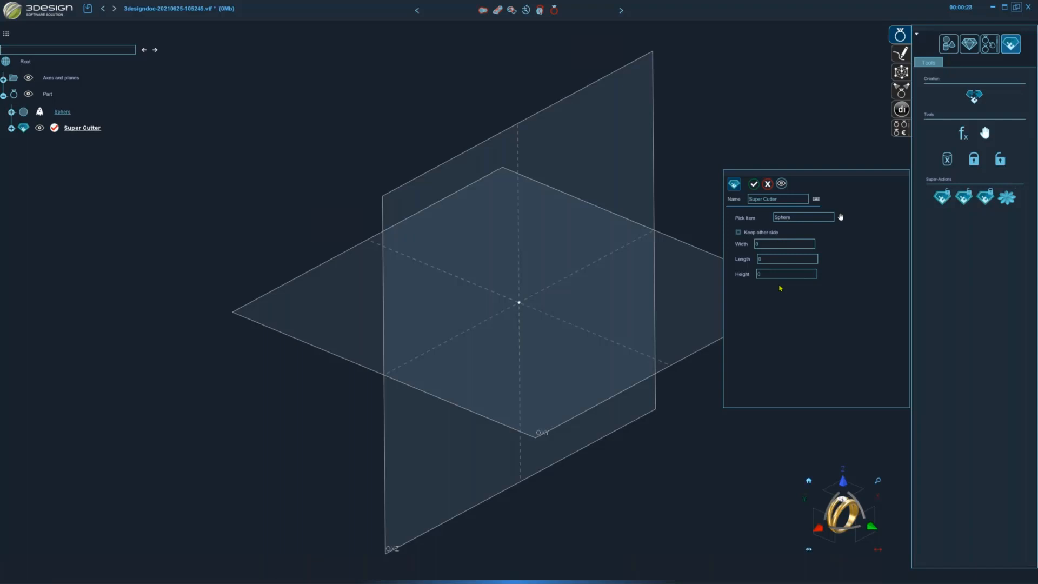
# Set the Super Cutter's Width to 5 mm, Length to 10 mm and Height to 2 mm
pyautogui.click(771, 246)
pyautogui.write('5')
pyautogui.press('Tab')
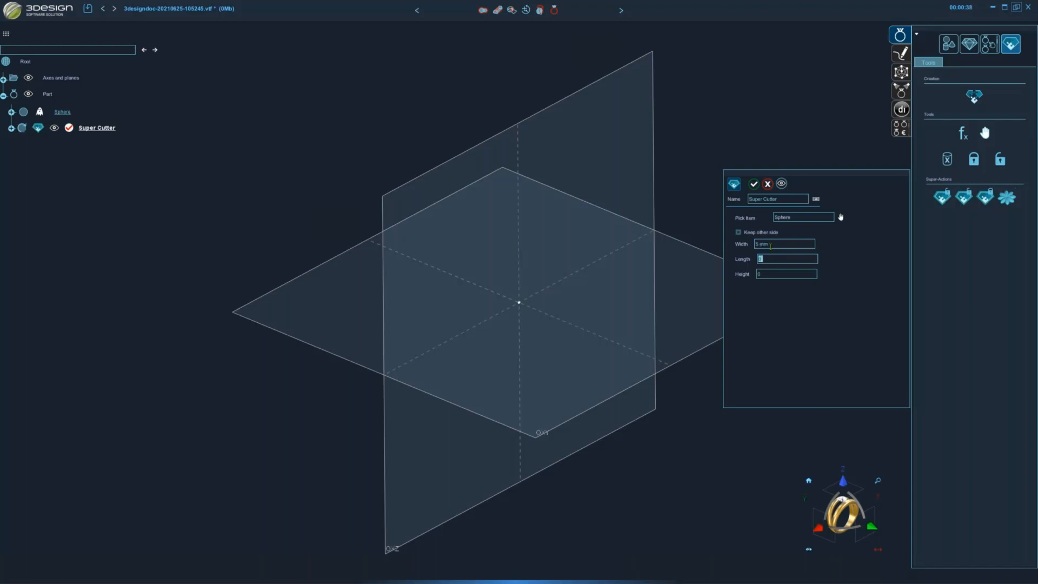
pyautogui.write('10')
pyautogui.press('Tab')
pyautogui.write('2')
pyautogui.press('Tab')
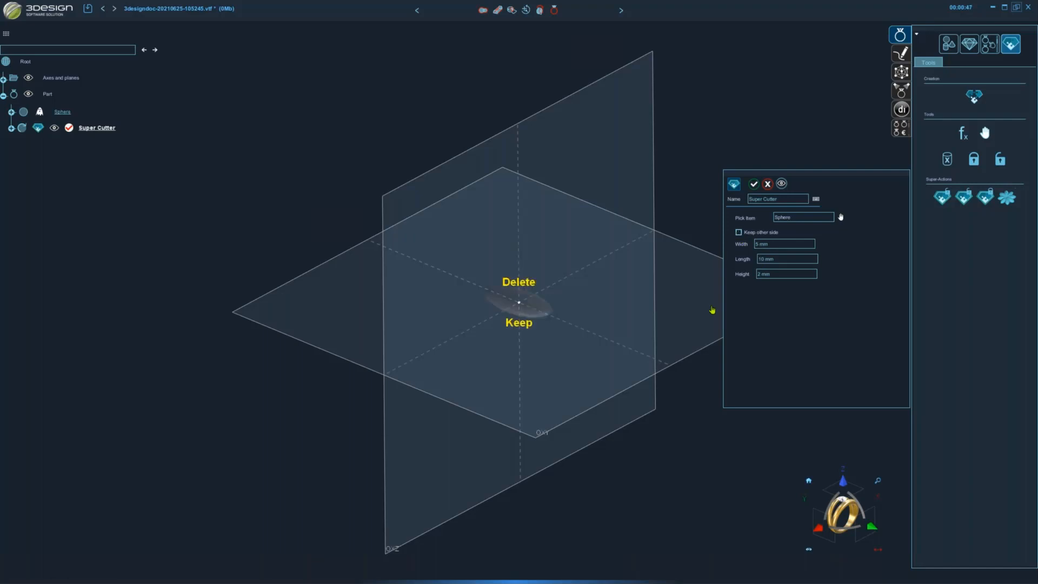
# Try the Keep other side option on the cut sphere and cancel the Super Cutter
pyautogui.click(738, 232)
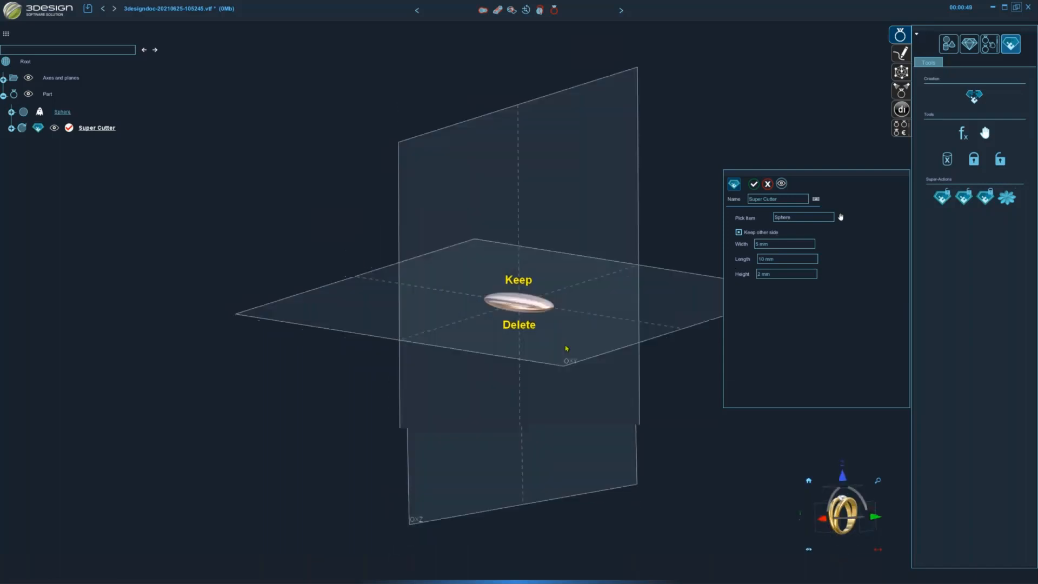
pyautogui.scroll(3, 566, 347)
pyautogui.moveTo(564, 359); pyautogui.dragTo(605, 387, button='right')
pyautogui.click(783, 243)
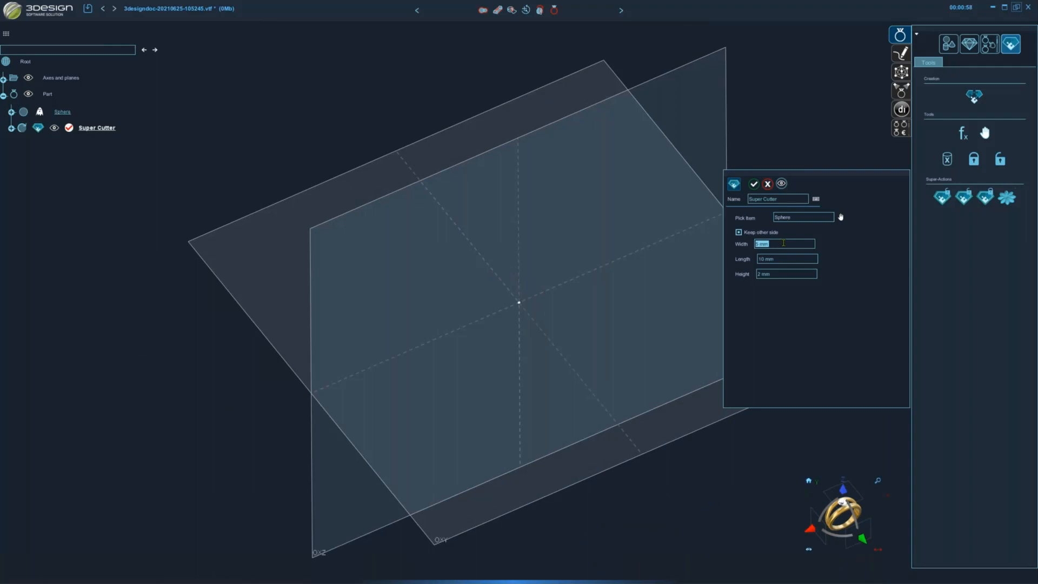
pyautogui.click(768, 185)
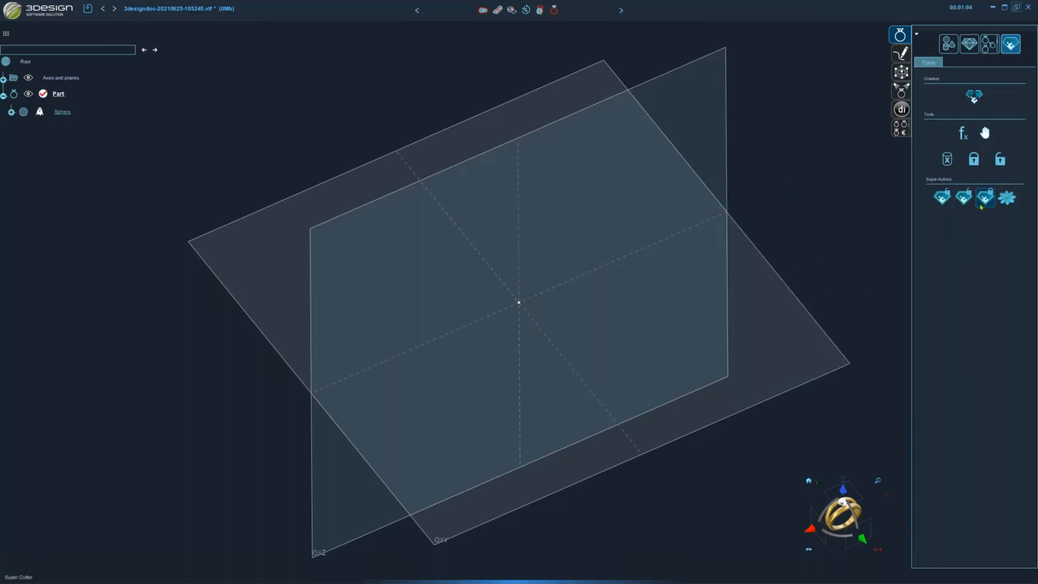
# Start a new part without saving the test document and open the Super Cutter Super Action for editing
pyautogui.click(8, 11)
pyautogui.click(13, 24)
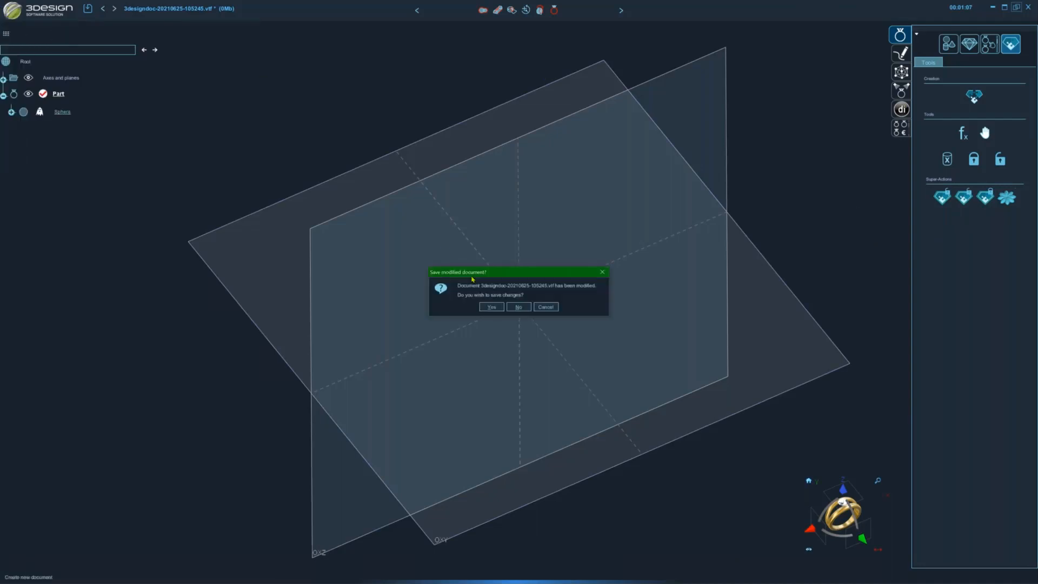
pyautogui.click(519, 307)
pyautogui.click(468, 198)
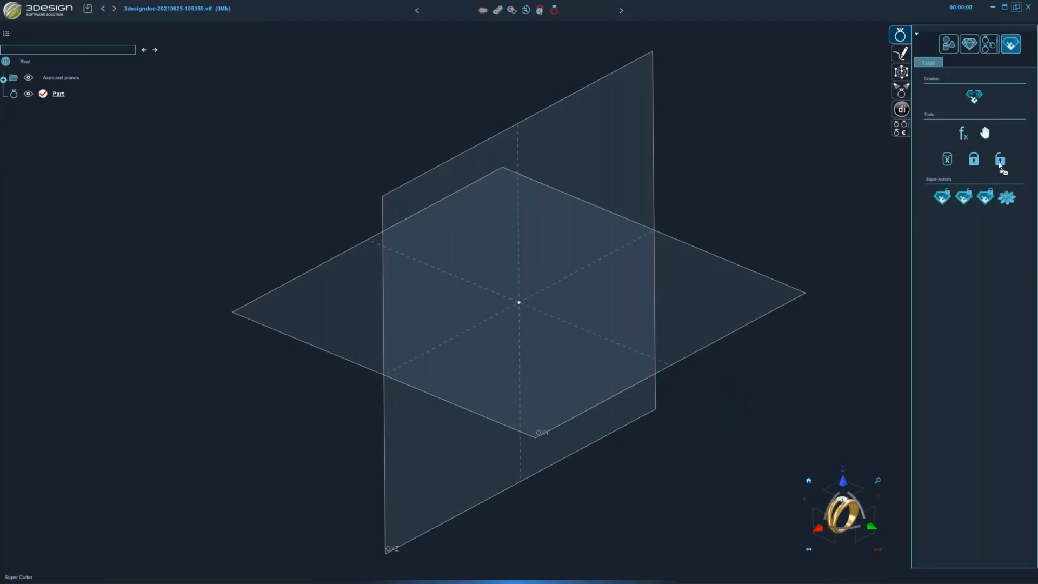
pyautogui.click(985, 198)
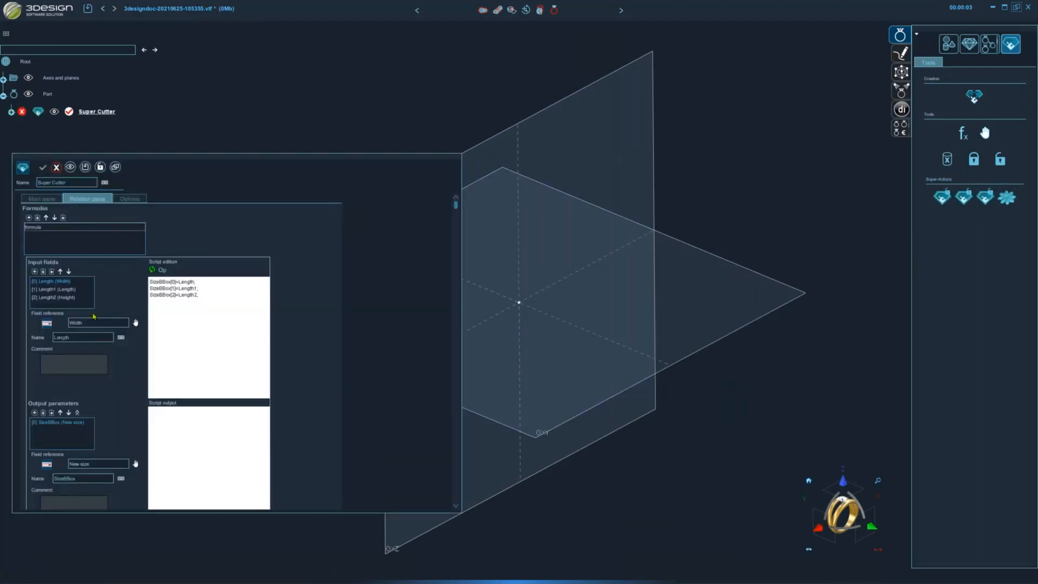
# Set the default Width, Length and Height in the Super Cutter's interface to 5 mm each
pyautogui.click(39, 199)
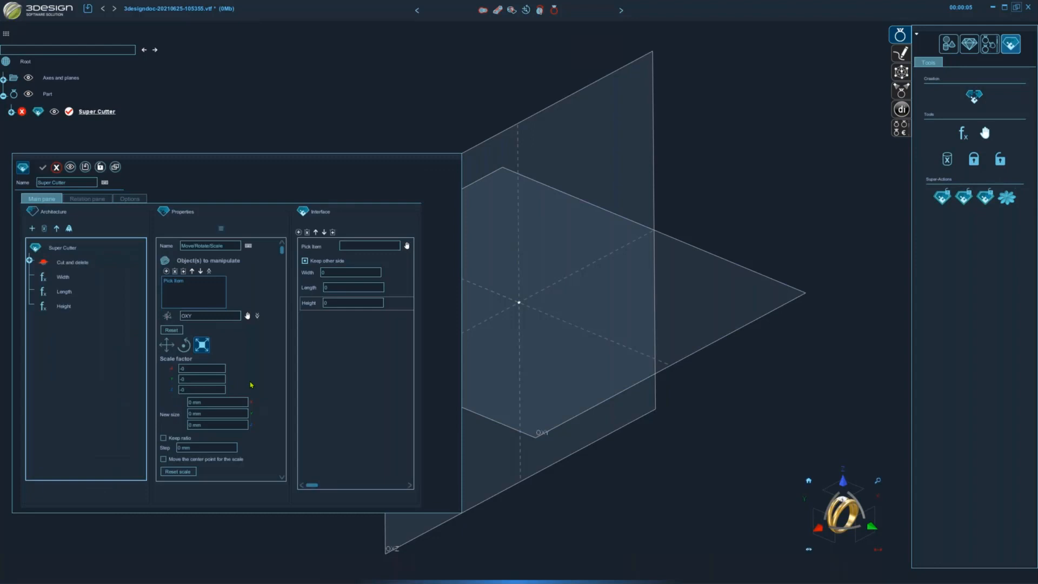
pyautogui.click(346, 273)
pyautogui.write('5')
pyautogui.press('Tab')
pyautogui.write('5')
pyautogui.press('Tab')
pyautogui.write('5')
pyautogui.press('Tab')
# Re-evaluate the Super Cutter's formula script and close the Super Action editor
pyautogui.click(130, 198)
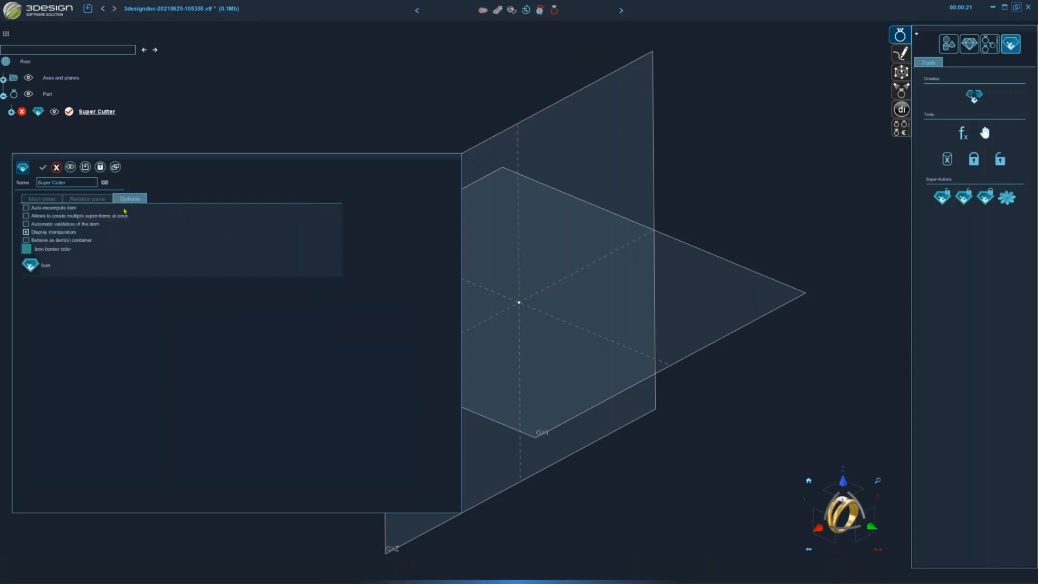
pyautogui.click(99, 201)
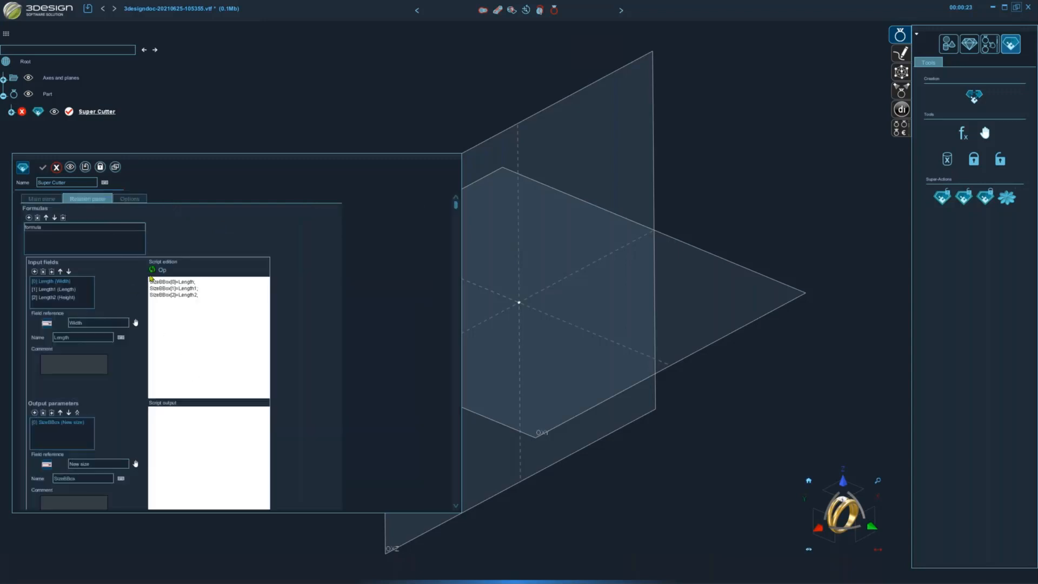
pyautogui.click(152, 270)
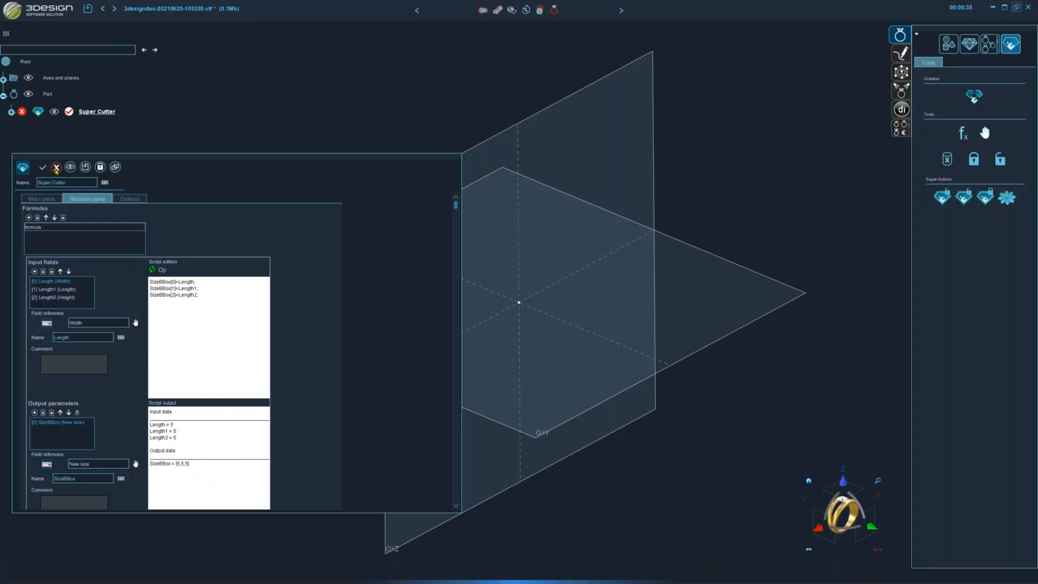
pyautogui.click(57, 167)
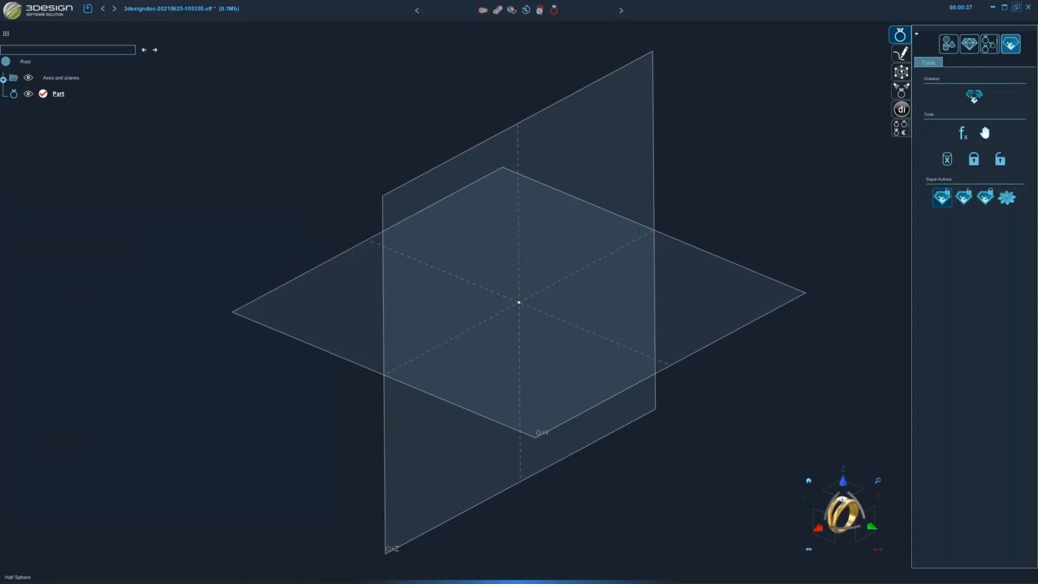
# Create a new document without saving the current one and start a new part in it
pyautogui.click(24, 10)
pyautogui.click(24, 24)
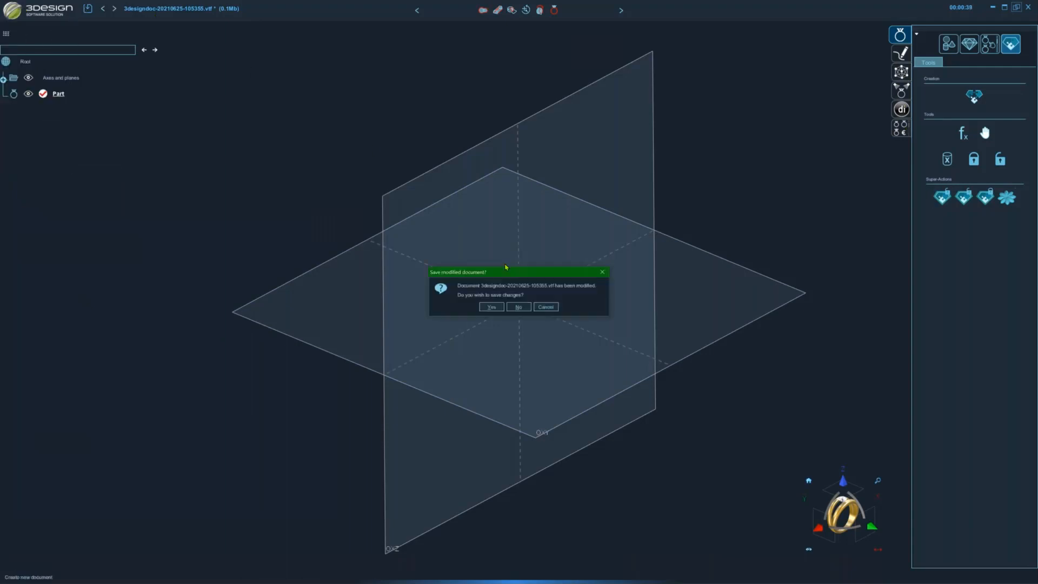
pyautogui.click(512, 307)
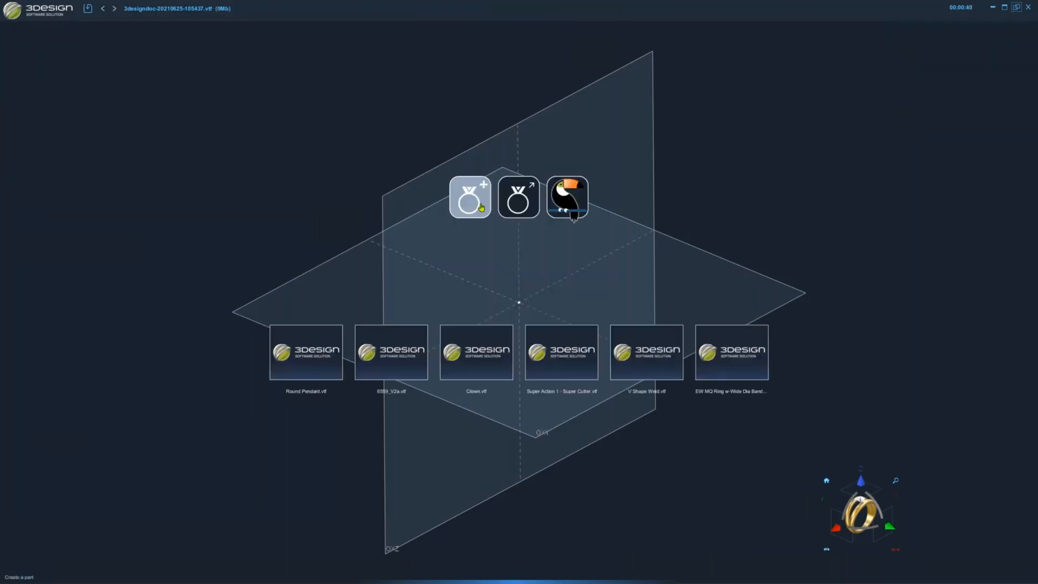
pyautogui.click(468, 197)
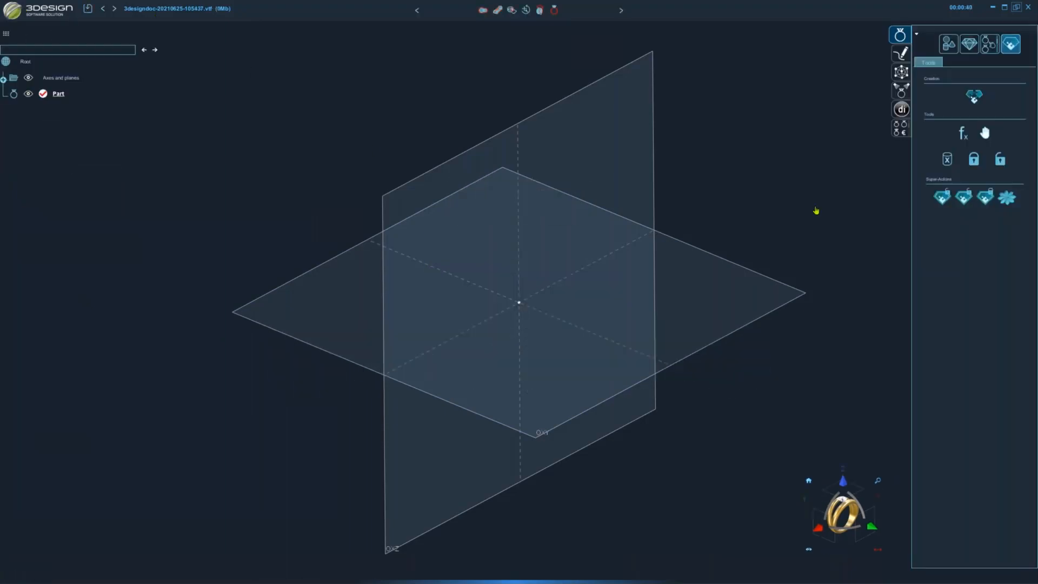
# Create a sphere of about 8.9 mm and centre it on the origin
pyautogui.click(949, 43)
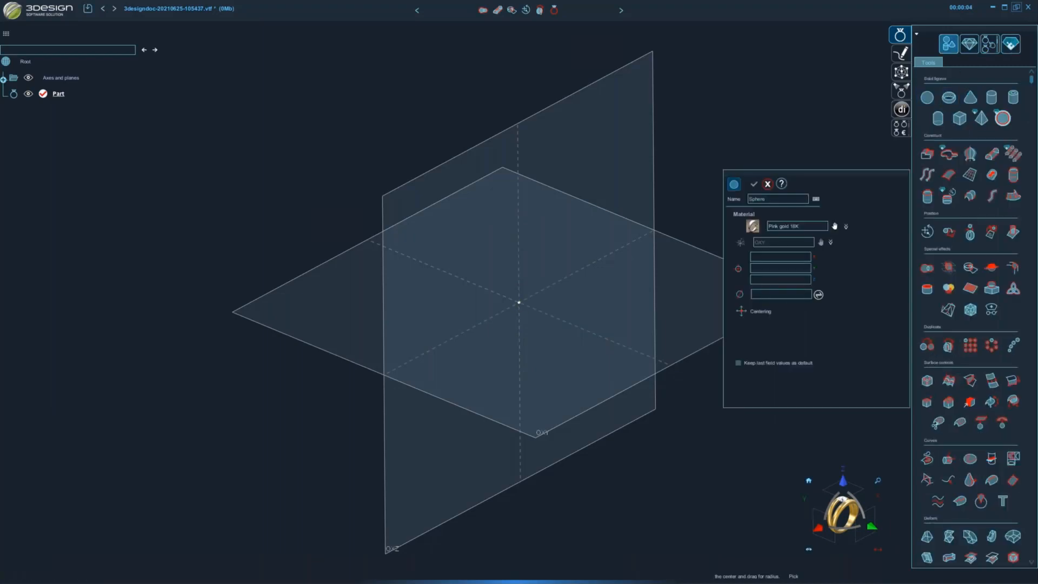
pyautogui.moveTo(520, 302); pyautogui.dragTo(552, 308)
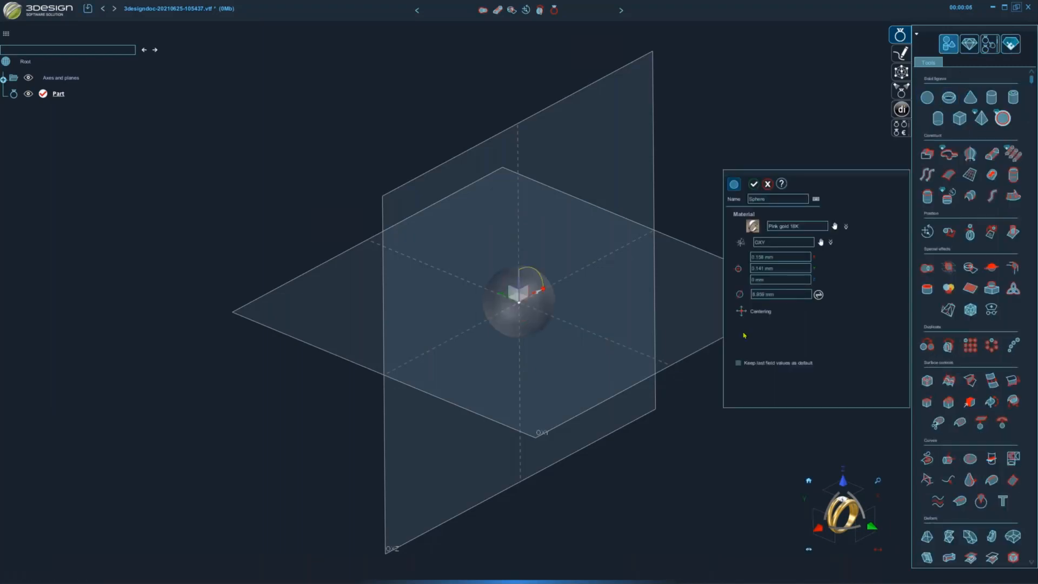
pyautogui.click(741, 311)
pyautogui.click(754, 184)
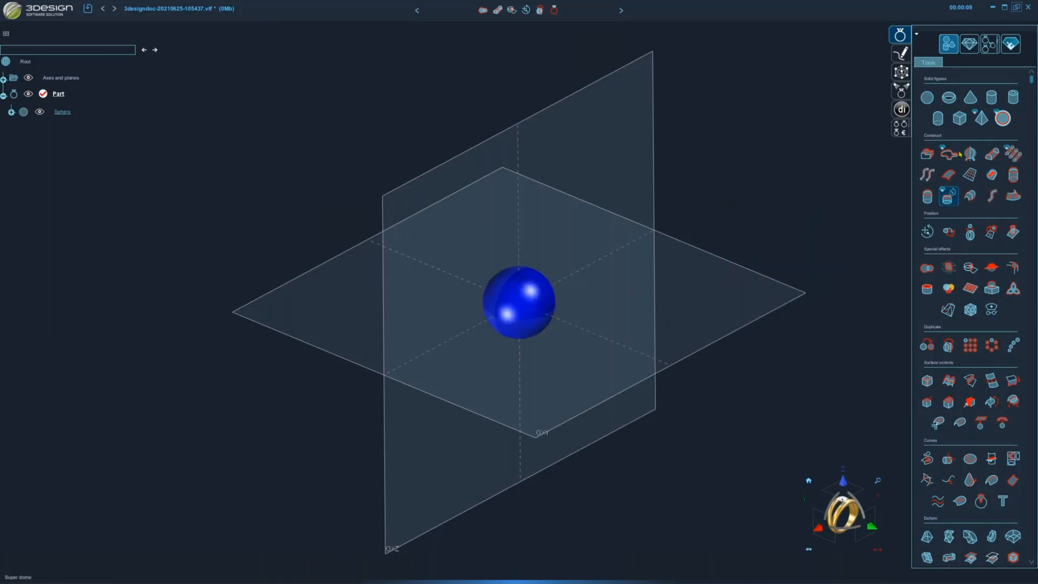
# Apply the Super Cutter to the new sphere and hide the original sphere
pyautogui.click(1011, 44)
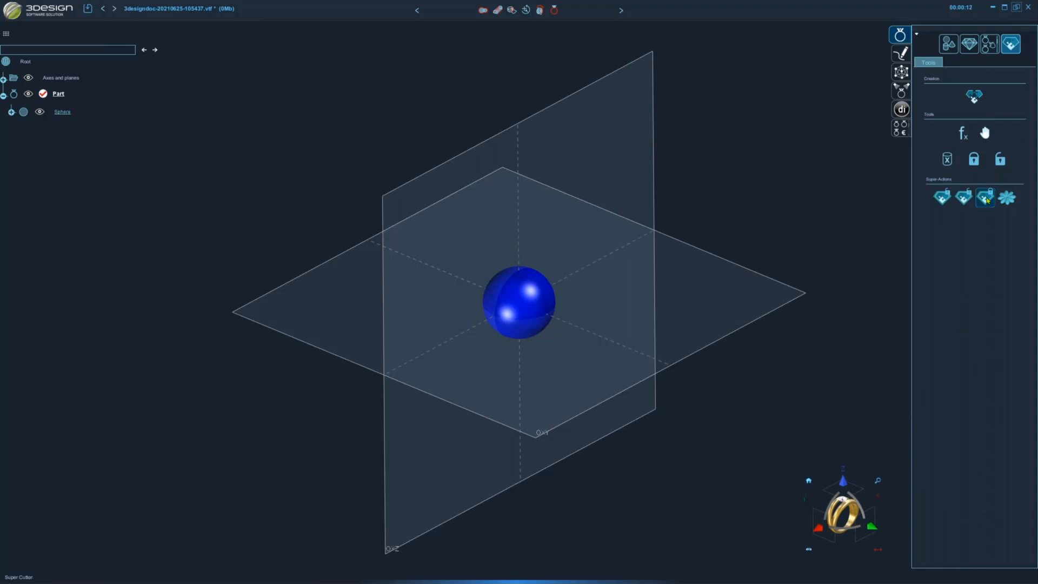
pyautogui.click(985, 196)
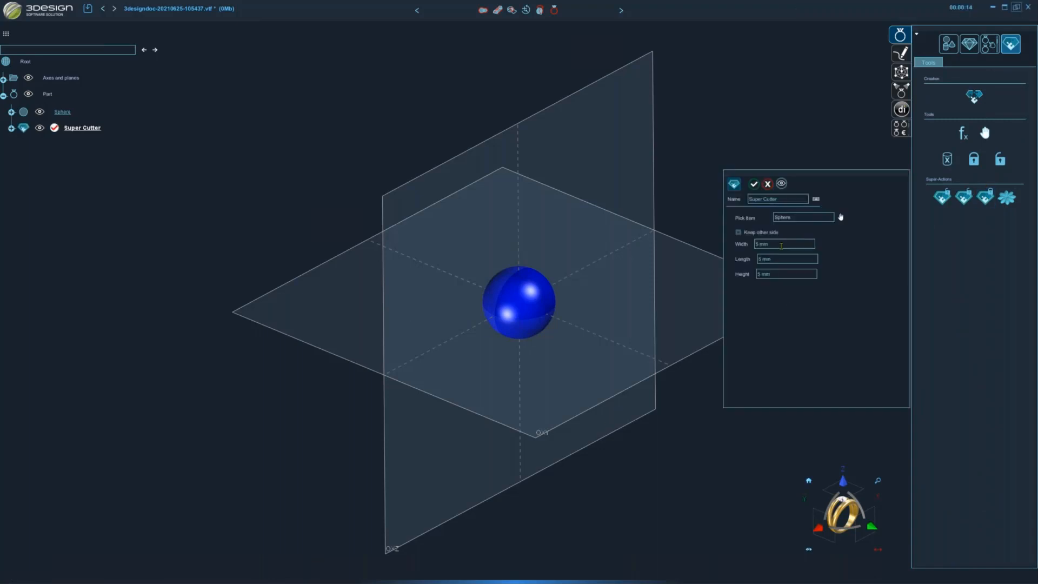
pyautogui.rightClick(63, 112)
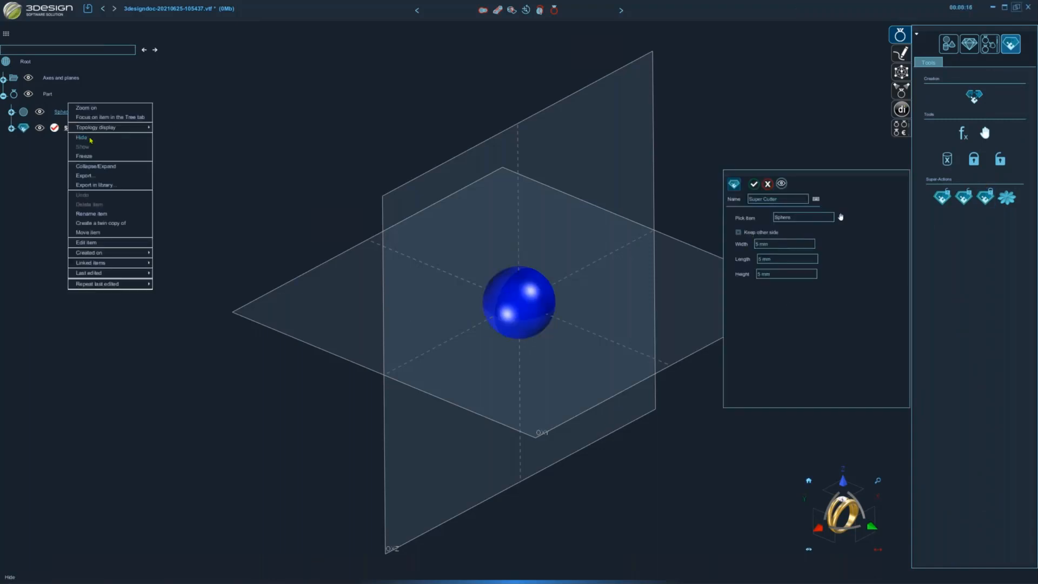
pyautogui.click(100, 224)
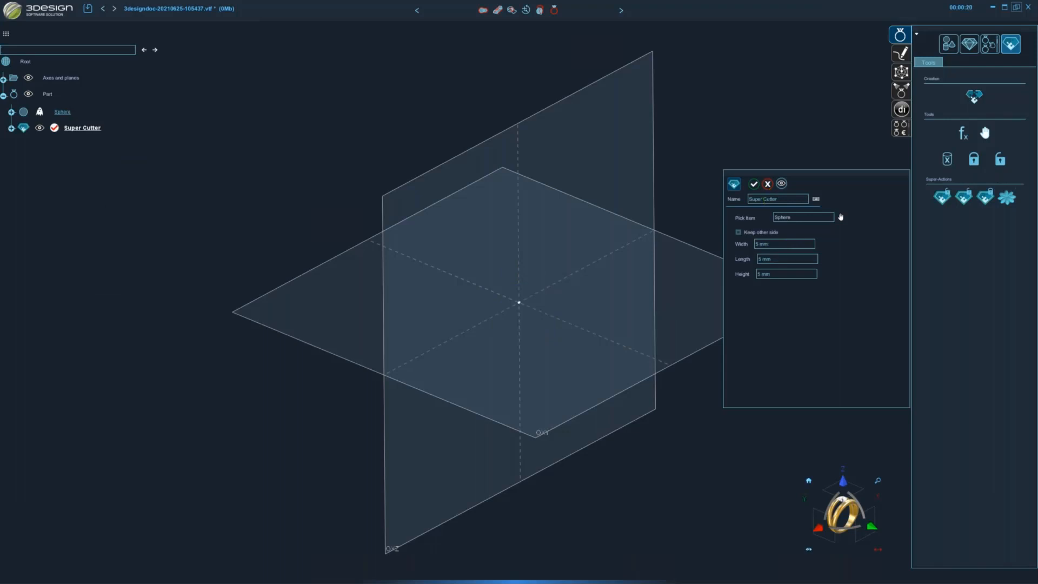
# Cancel the Super Cutter after enabling Keep other side, and reapply it to the sphere with a Width of 5.1 mm
pyautogui.click(739, 233)
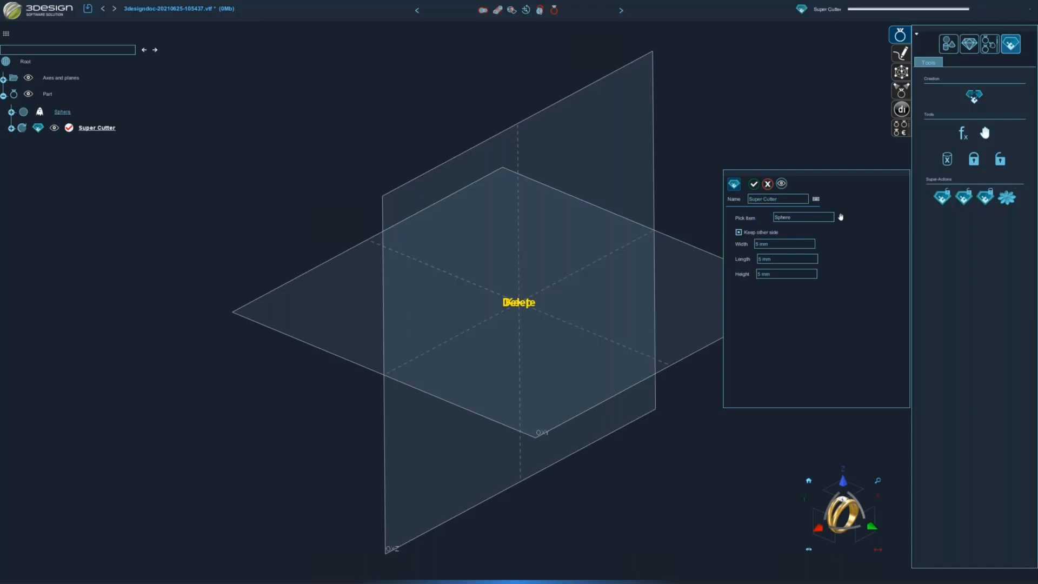
pyautogui.click(769, 185)
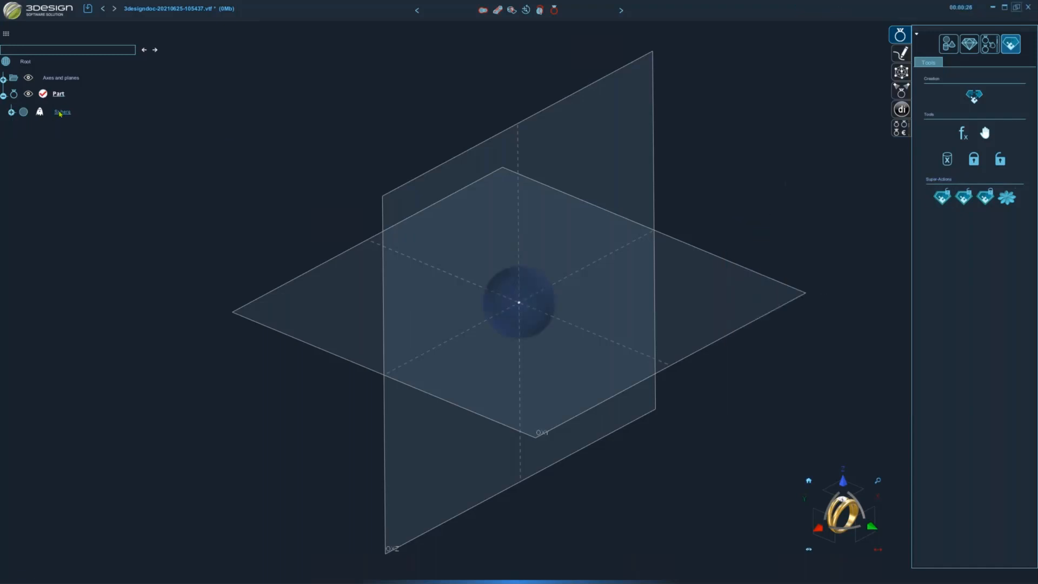
pyautogui.click(985, 197)
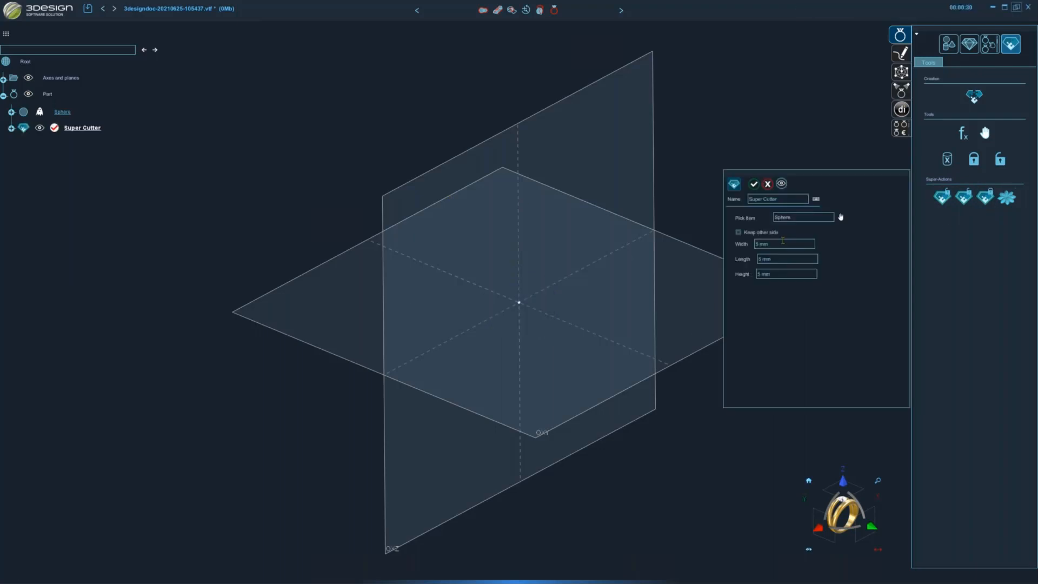
pyautogui.doubleClick(783, 241)
pyautogui.write('5.1 mm')
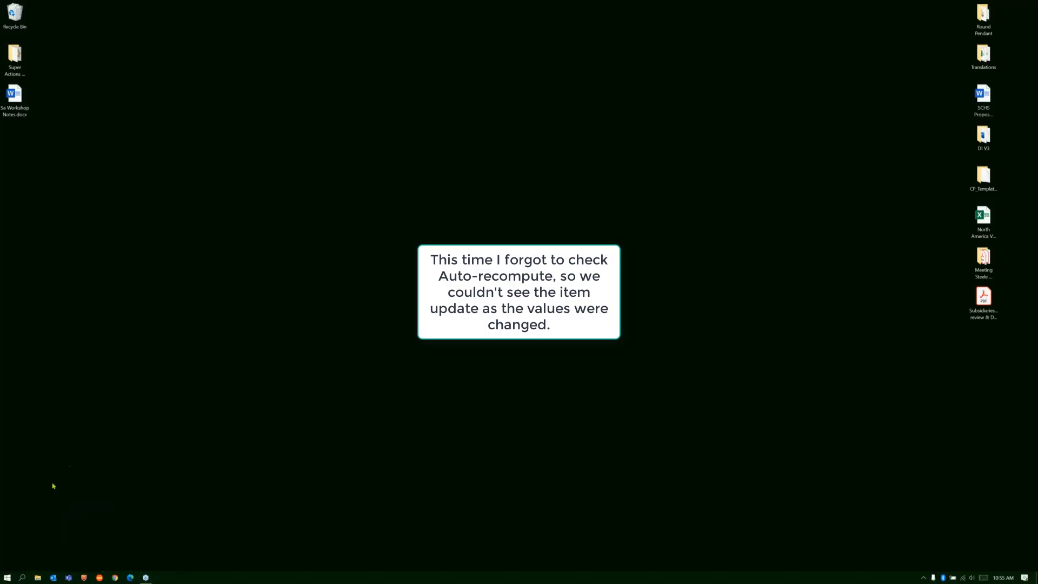
# Relaunch 3Design, start a new part and create a sphere in it
pyautogui.click(7, 577)
pyautogui.click(148, 406)
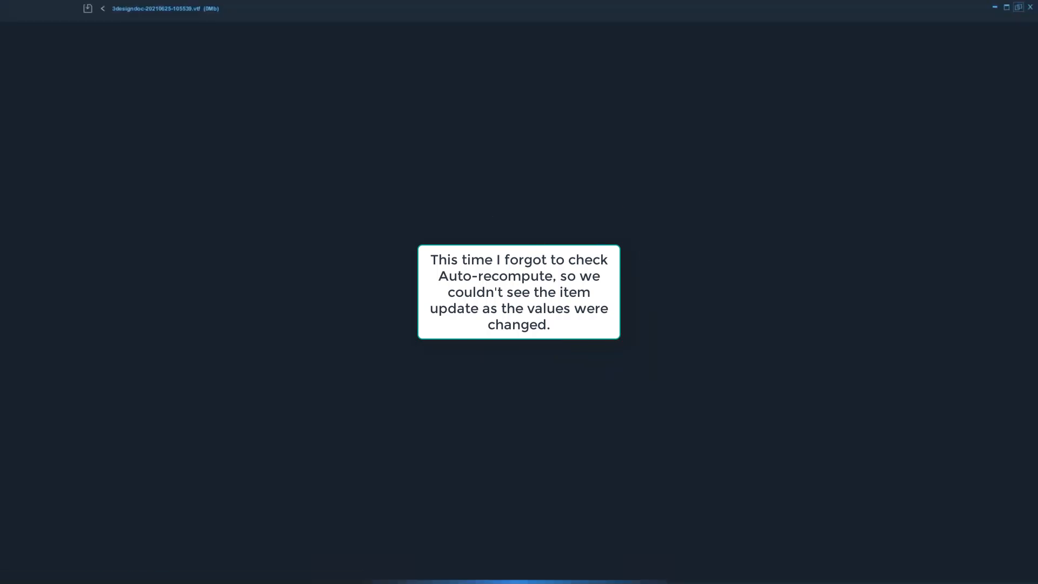
pyautogui.click(471, 197)
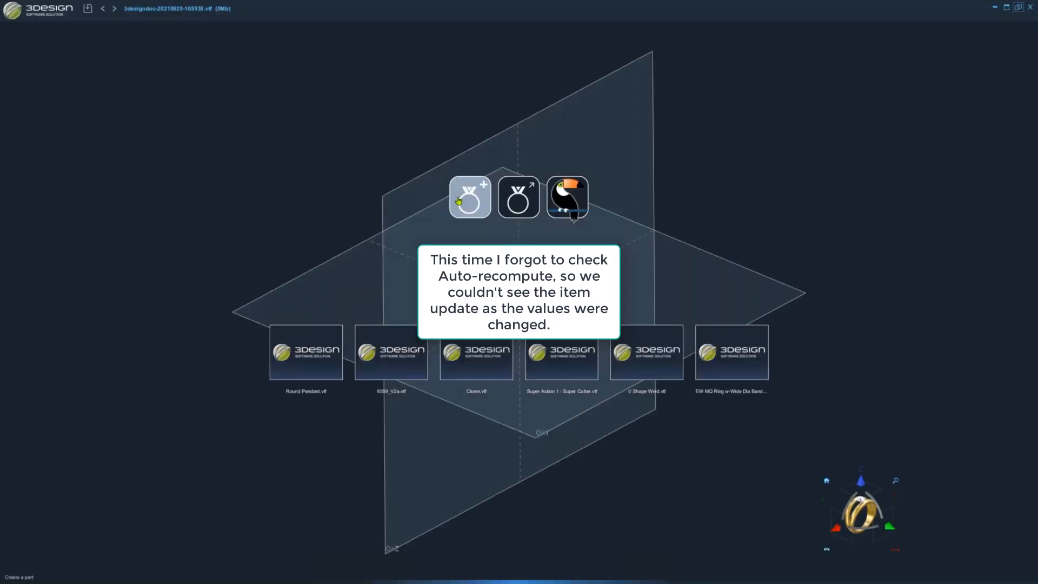
pyautogui.click(927, 97)
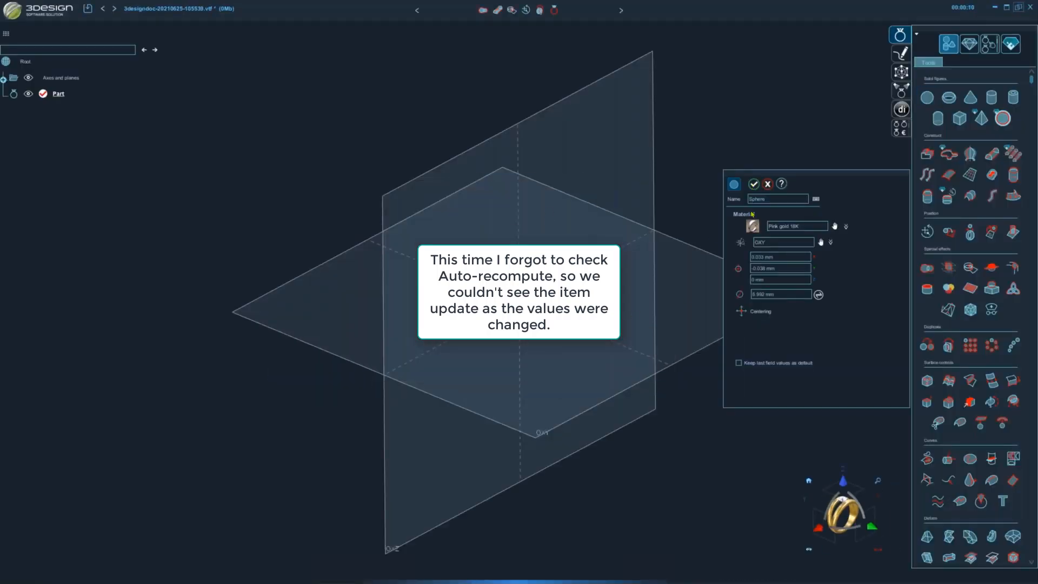
pyautogui.click(753, 184)
# Try the Super Cutter on the new sphere with Keep other side enabled, and cancel it
pyautogui.click(1010, 43)
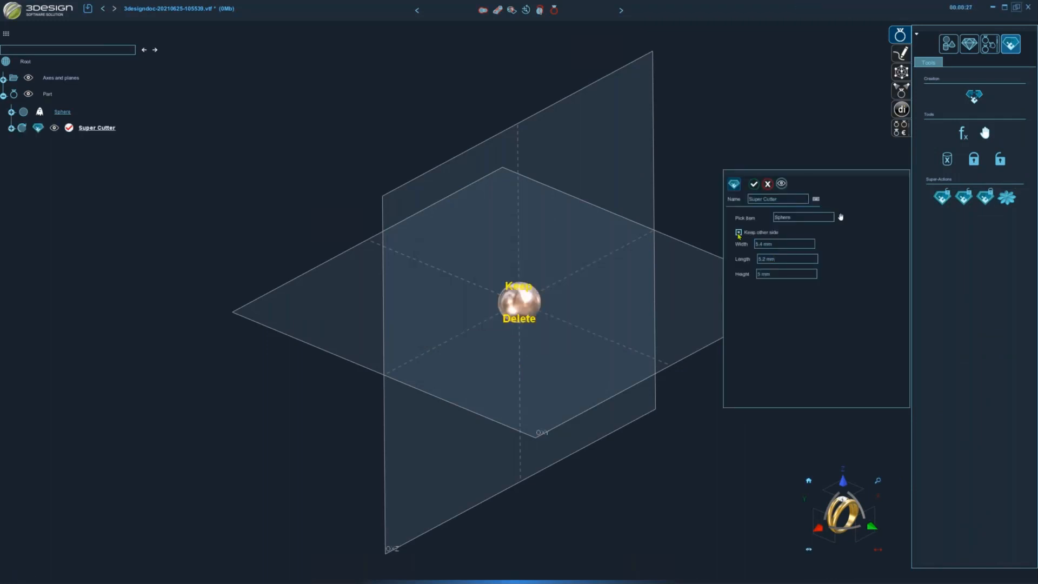
pyautogui.doubleClick(790, 243)
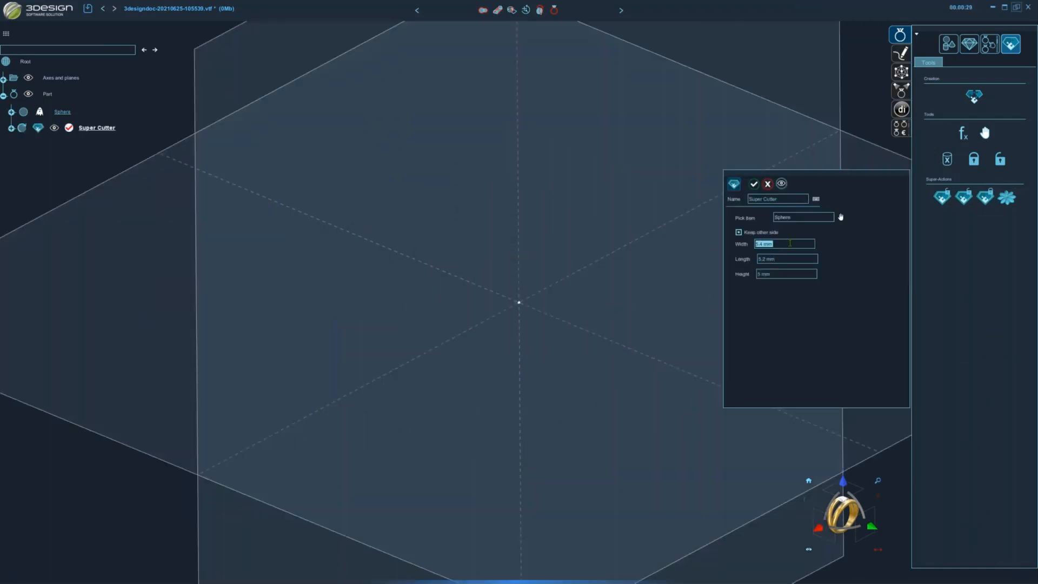
pyautogui.click(768, 184)
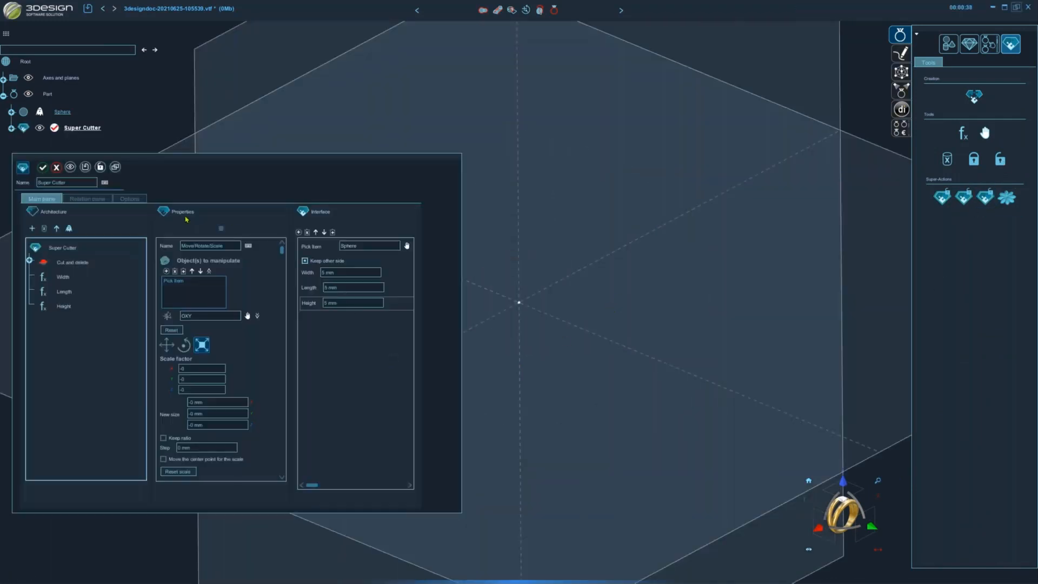
# Enable the Auto-recompute item option of the Super Cutter and lock the Super Action
pyautogui.click(25, 207)
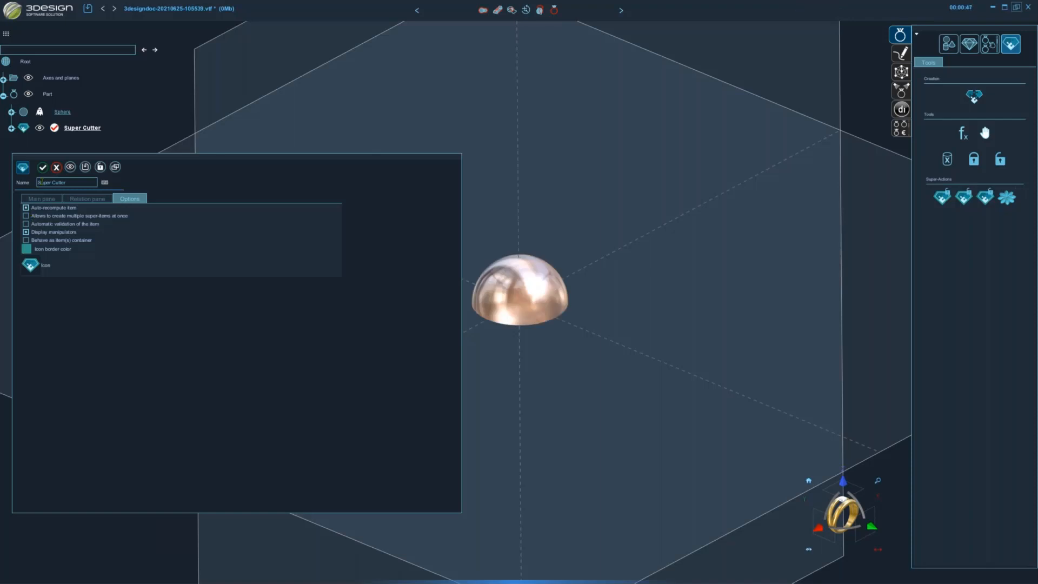
pyautogui.click(100, 167)
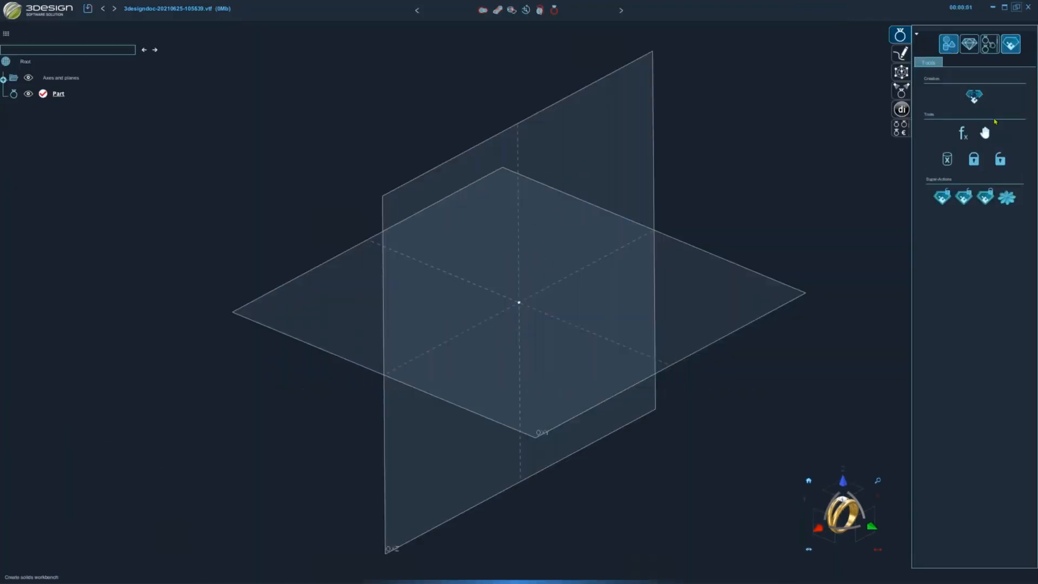
# Draw a test sphere centred on the origin in the new part and apply the Super Cutter to it
pyautogui.moveTo(519, 303); pyautogui.dragTo(557, 295)
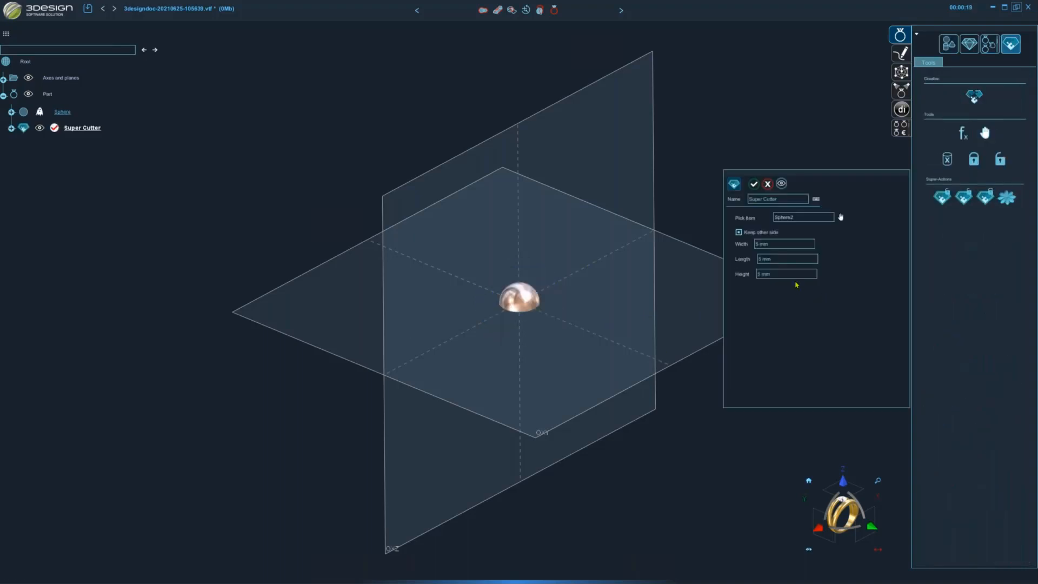
pyautogui.scroll(5, 682, 292)
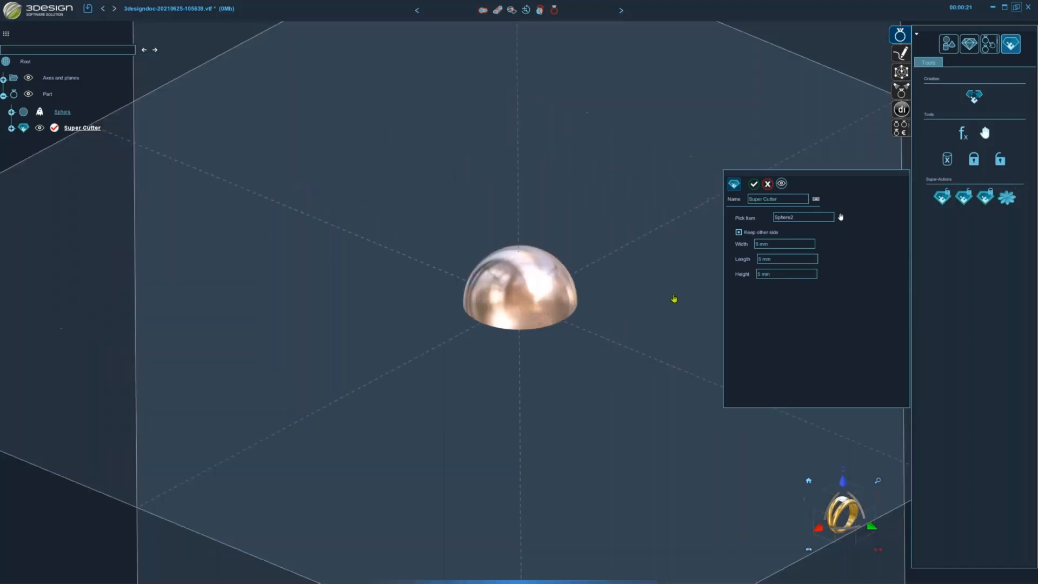
pyautogui.moveTo(457, 327); pyautogui.dragTo(600, 316, button='right')
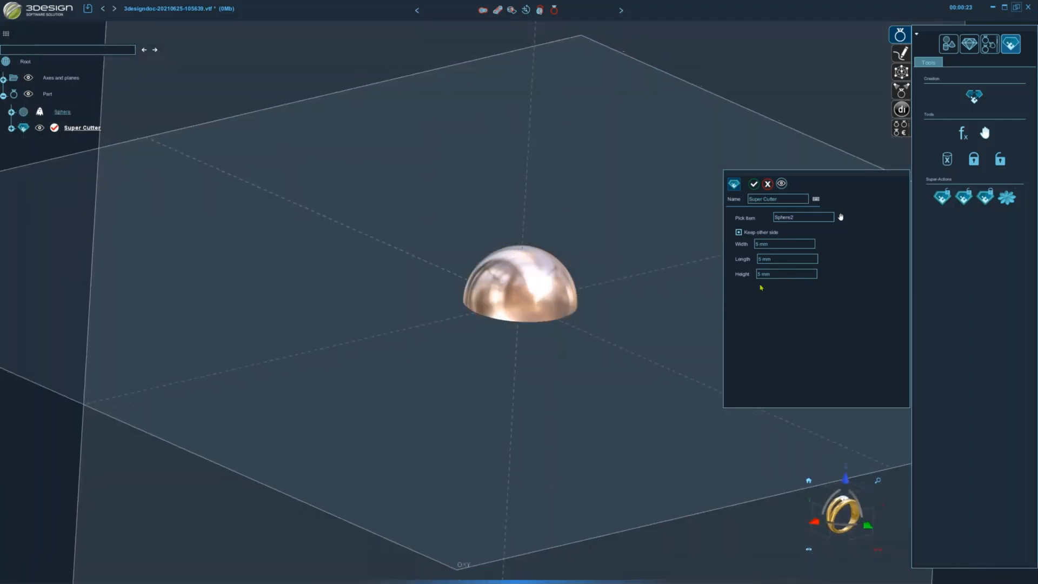
# Test the Super Cutter with a Length of 10 mm and a Height of 2 mm, and cancel it
pyautogui.click(778, 242)
pyautogui.press('Tab')
pyautogui.write('10')
pyautogui.press('Tab')
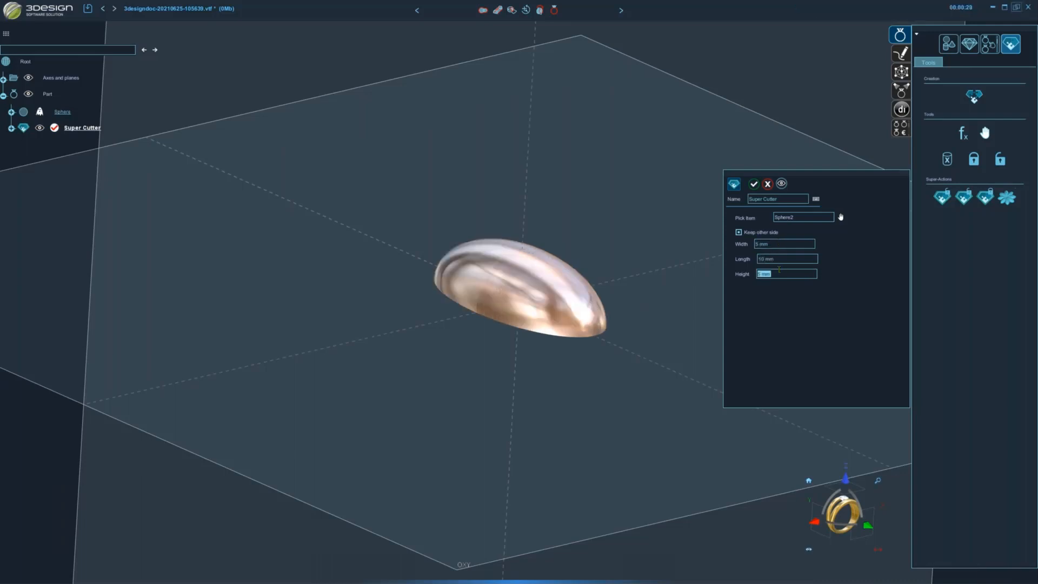
pyautogui.write('2')
pyautogui.press('Return')
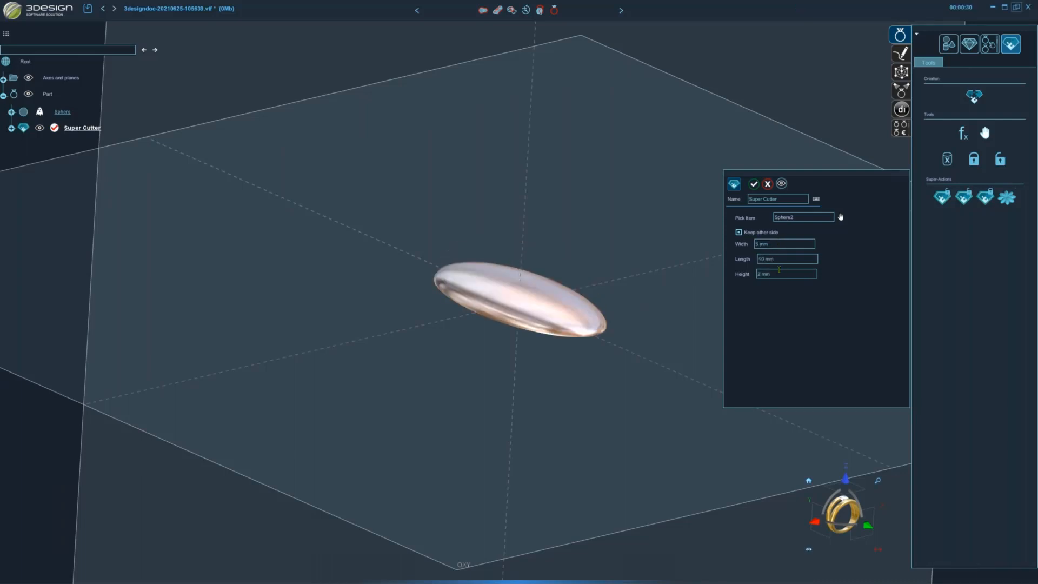
pyautogui.moveTo(591, 296); pyautogui.dragTo(515, 336, button='middle')
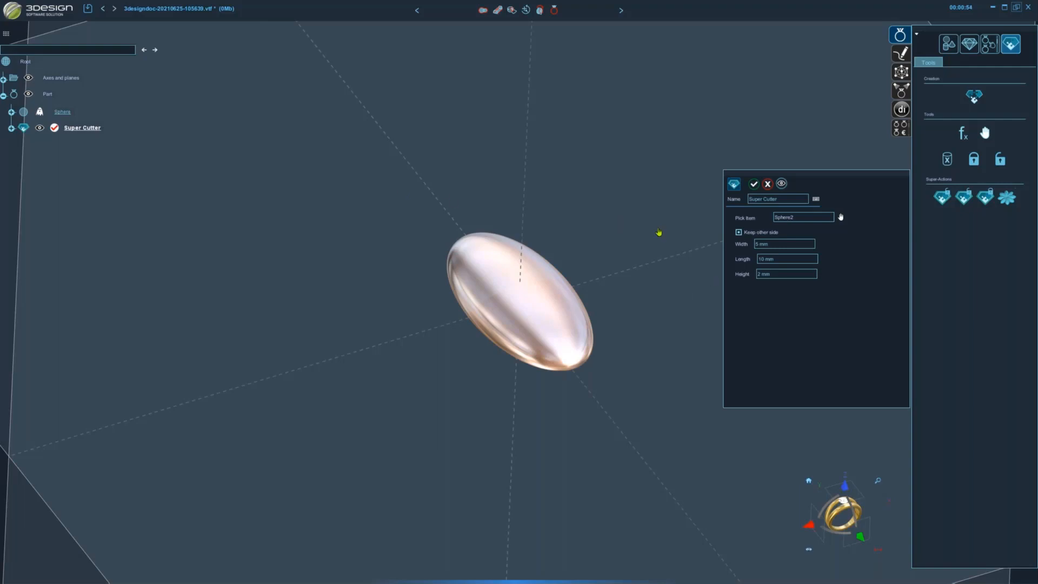
pyautogui.click(767, 184)
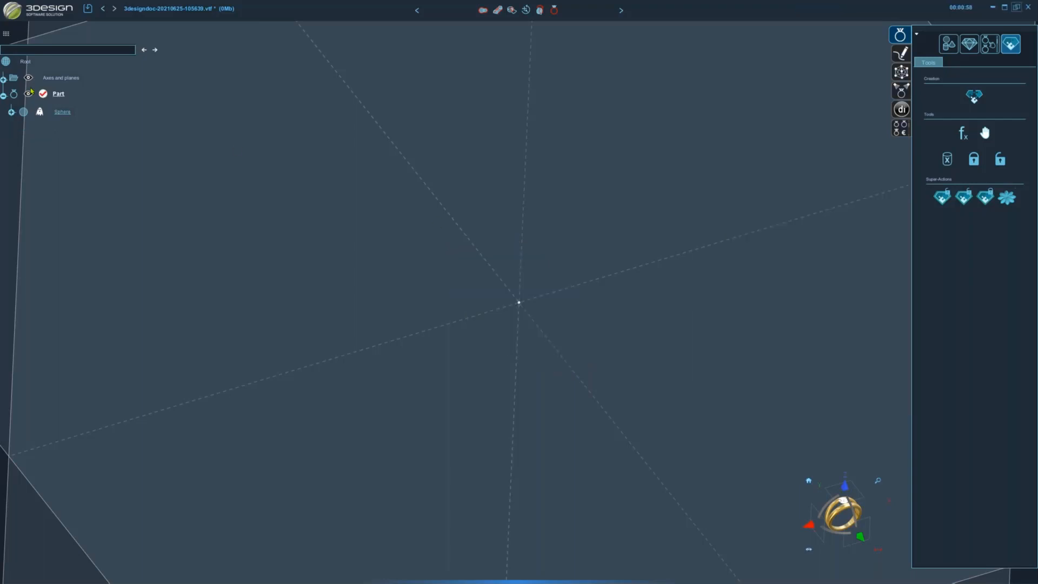
# Create a new document without saving the current one and start a part in it
pyautogui.click(12, 14)
pyautogui.click(12, 34)
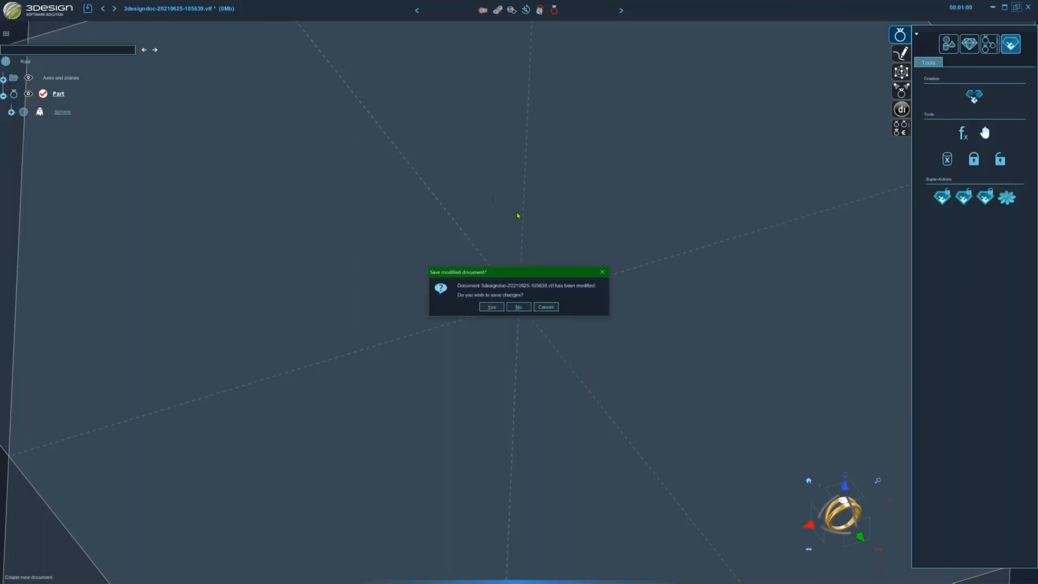
pyautogui.click(518, 306)
pyautogui.click(471, 197)
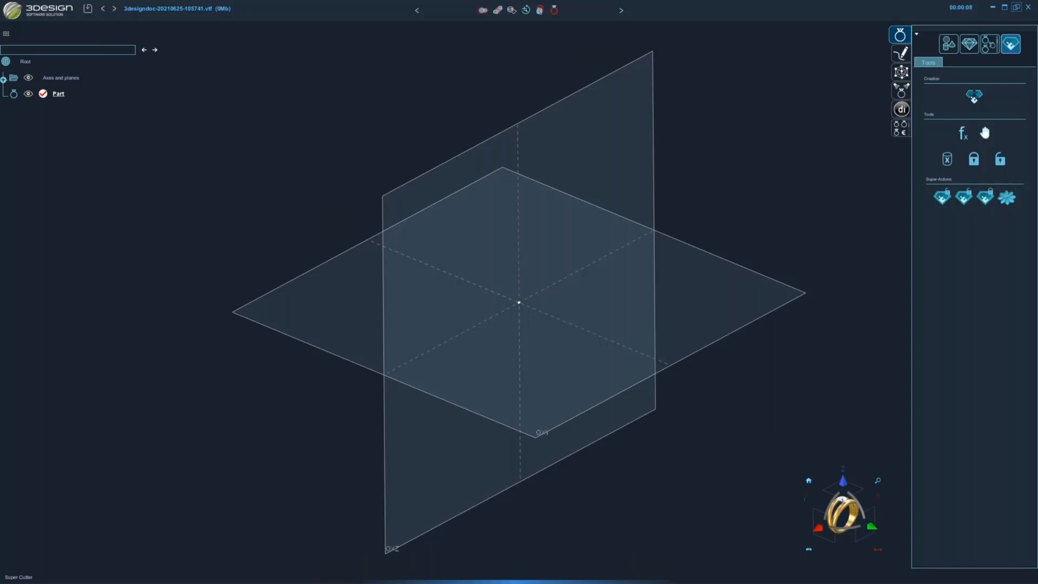
# Insert the Super Cutter for editing and rename it Cut and Circular Duplicate
pyautogui.click(985, 198)
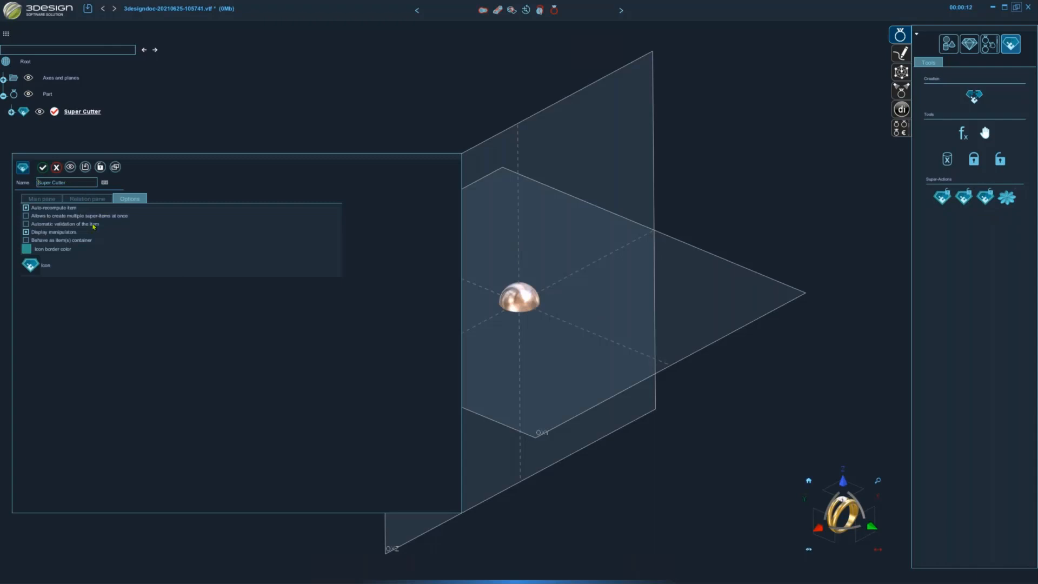
pyautogui.write('Adv.')
pyautogui.moveTo(79, 182); pyautogui.dragTo(24, 185)
pyautogui.write('Flower')
pyautogui.moveTo(54, 182); pyautogui.dragTo(25, 180)
pyautogui.write('Cut and Circular Duplicate')
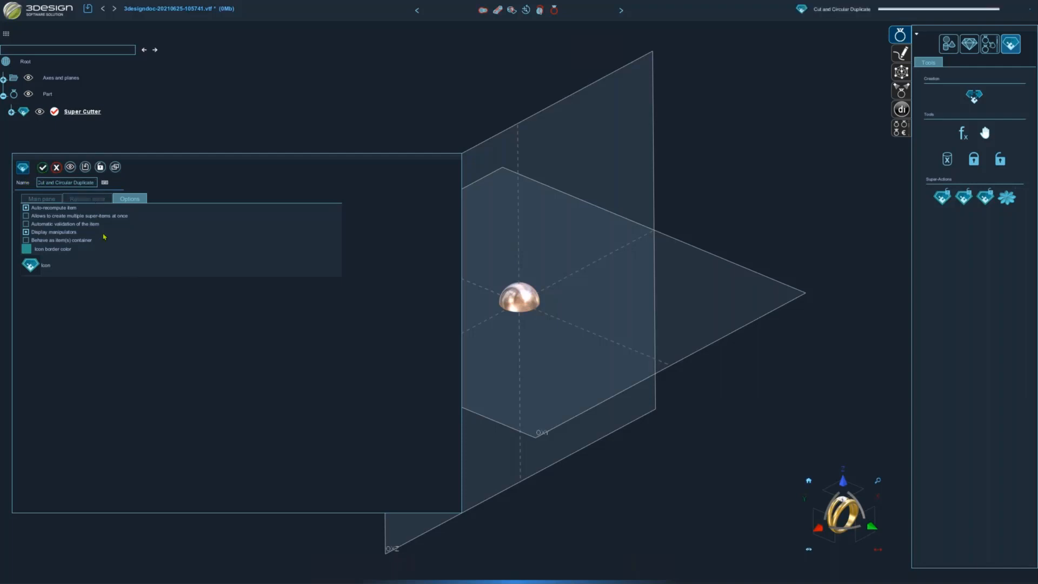
# Add a Length variable named X to the Super Action's architecture
pyautogui.click(87, 199)
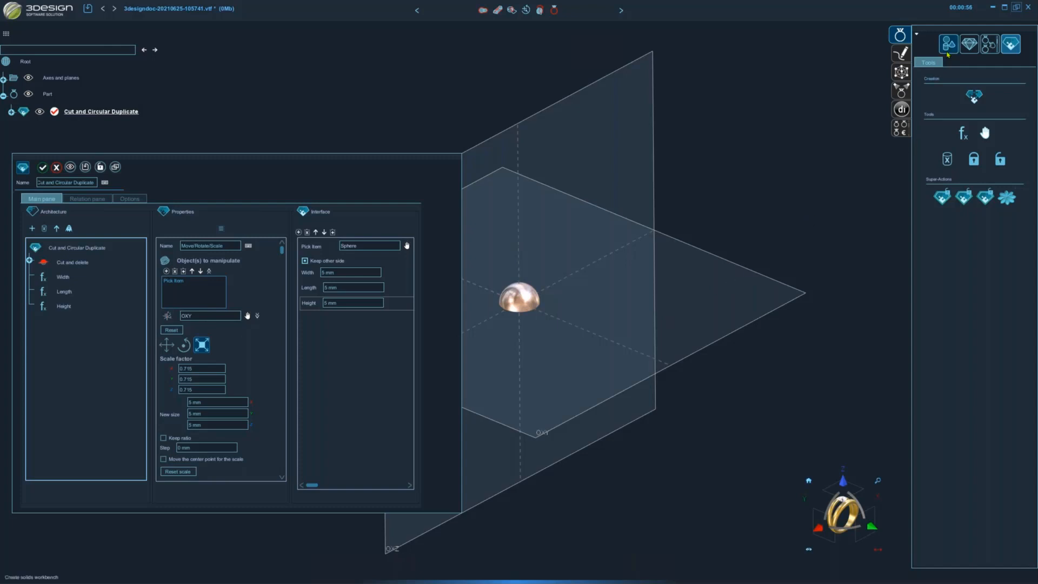
pyautogui.moveTo(985, 133); pyautogui.dragTo(115, 346)
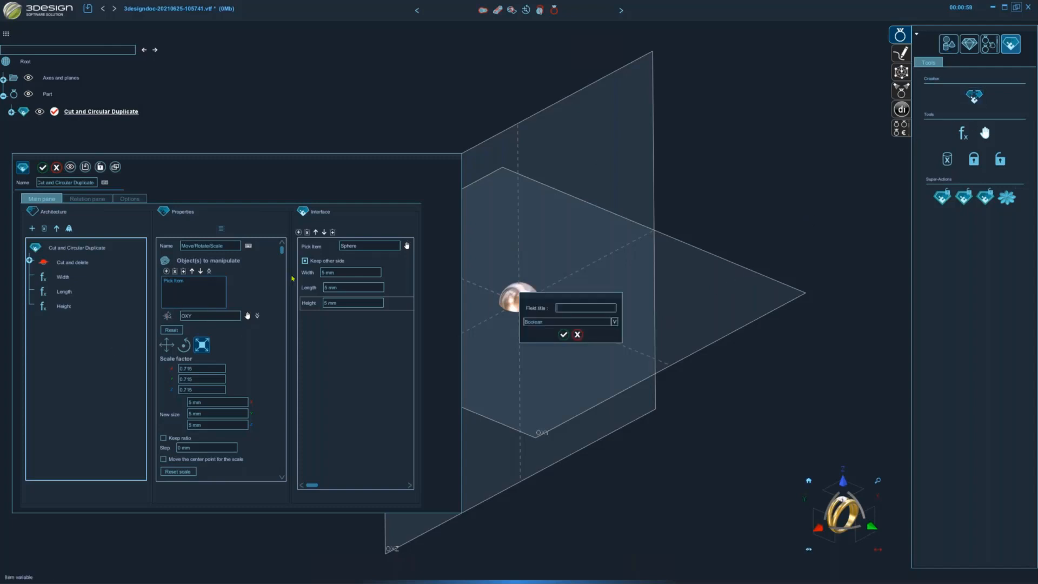
pyautogui.click(568, 322)
pyautogui.click(551, 353)
pyautogui.click(563, 309)
pyautogui.write('X')
pyautogui.click(563, 335)
# Add a Length variable named Move along Y below X in the architecture
pyautogui.moveTo(964, 133); pyautogui.dragTo(64, 358)
pyautogui.click(569, 323)
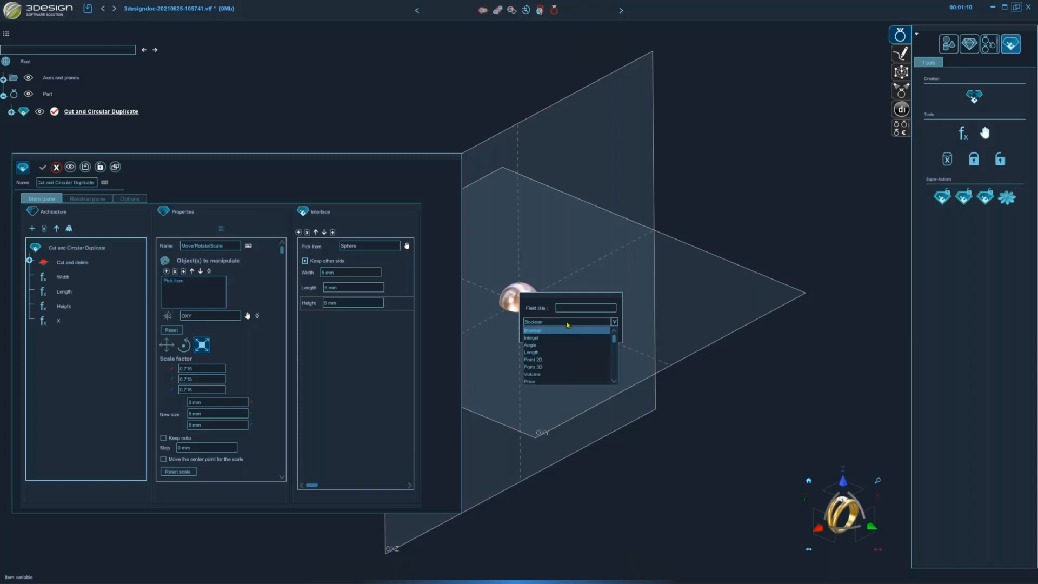
pyautogui.click(564, 352)
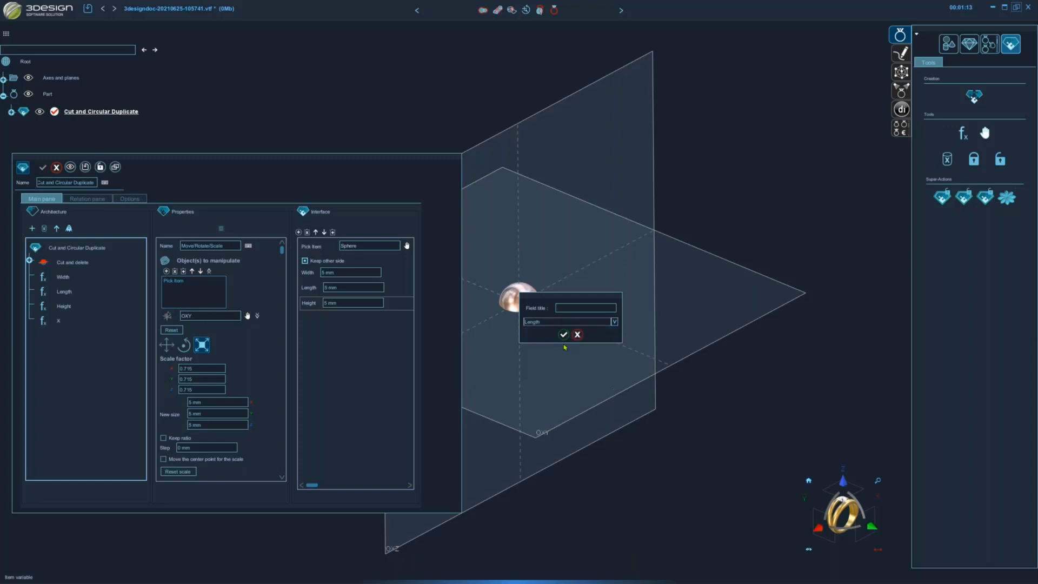
pyautogui.click(567, 308)
pyautogui.write('Move along Y')
pyautogui.click(564, 334)
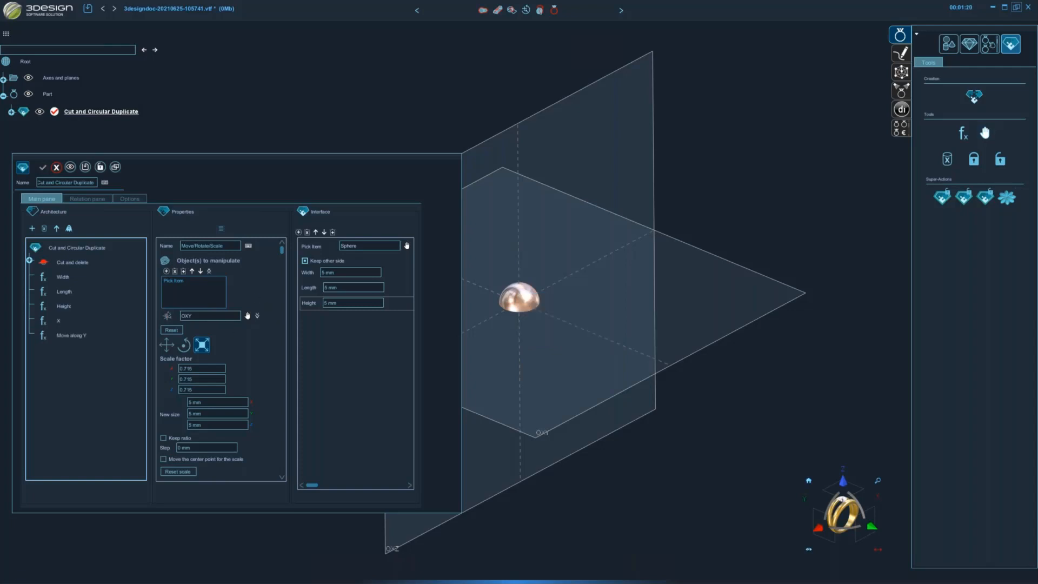
# Add a Length variable named Z at the end of the architecture
pyautogui.click(968, 136)
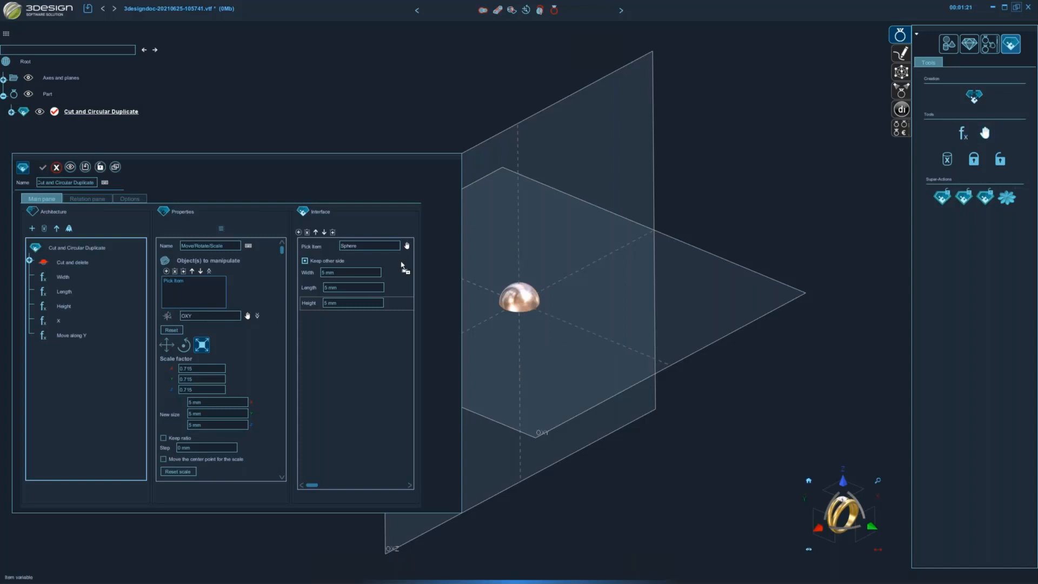
pyautogui.click(64, 363)
pyautogui.click(557, 322)
pyautogui.click(548, 352)
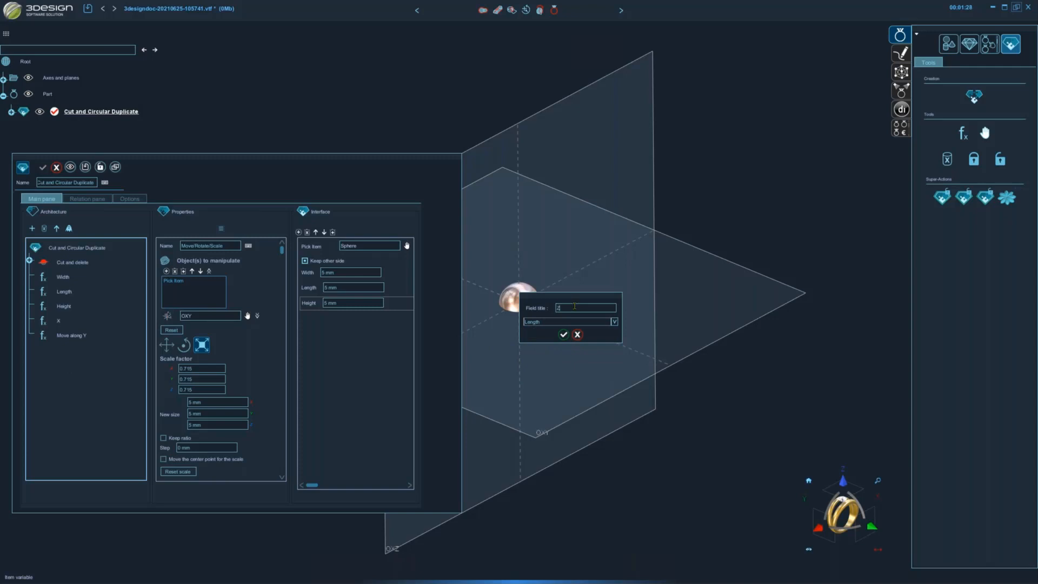
pyautogui.click(564, 335)
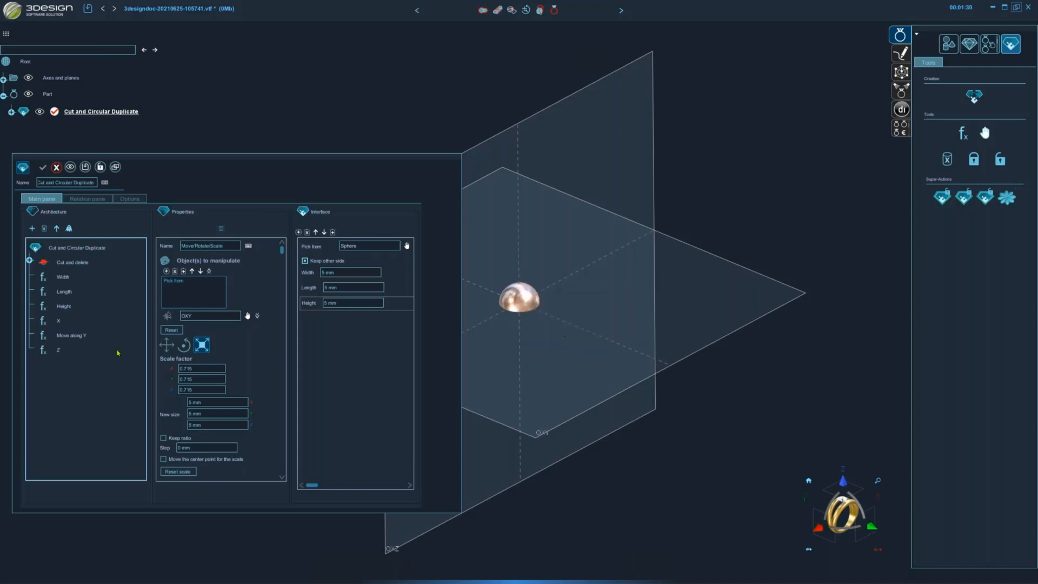
# Delete the Move along Y variable from the architecture without retrieving its contained elements
pyautogui.click(68, 336)
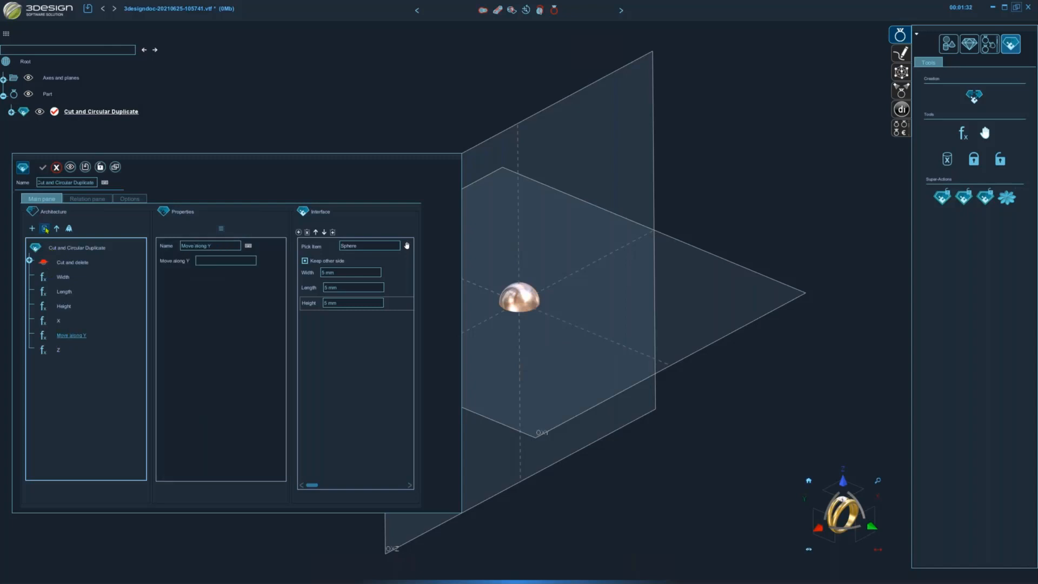
pyautogui.click(44, 229)
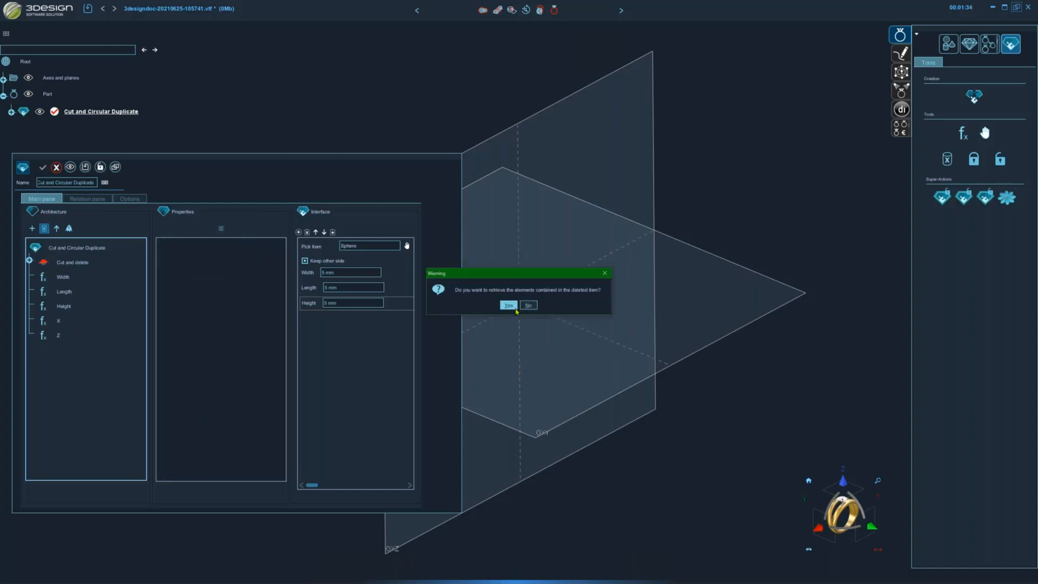
pyautogui.click(523, 306)
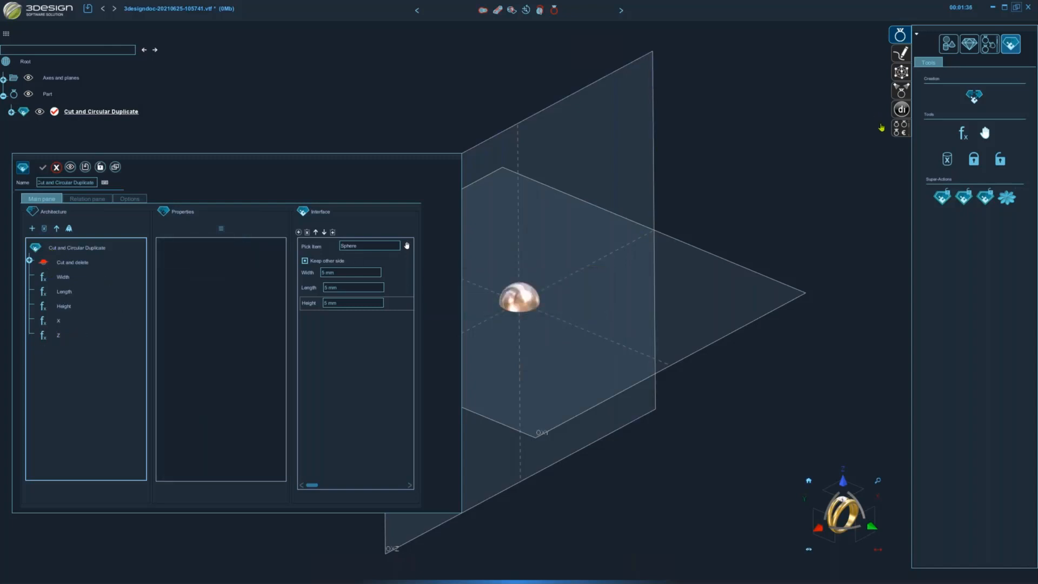
# Add a Length variable named Move along Y at the end of the Super Action's architecture
pyautogui.moveTo(959, 145); pyautogui.dragTo(65, 378)
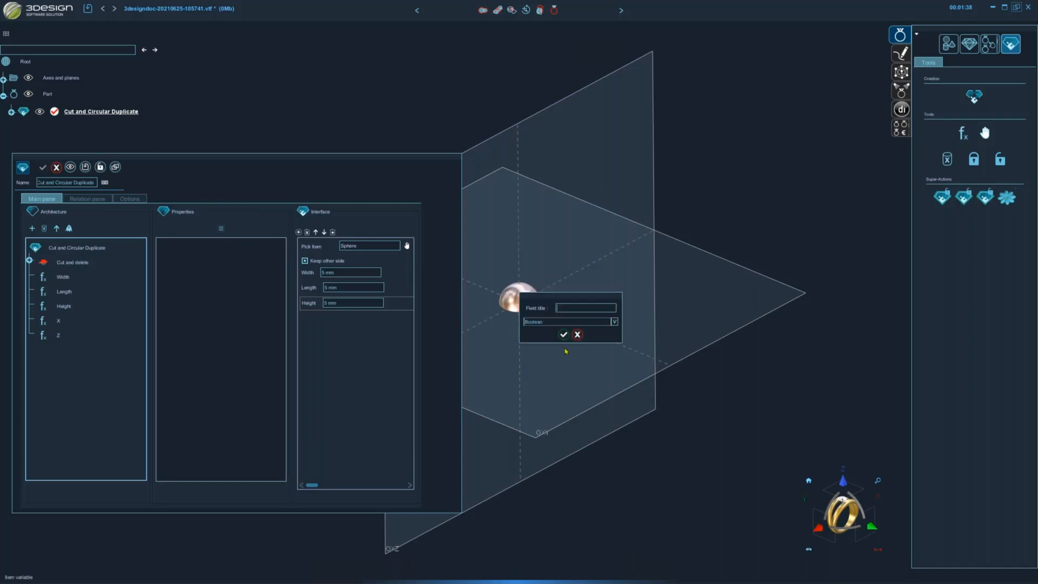
pyautogui.click(551, 325)
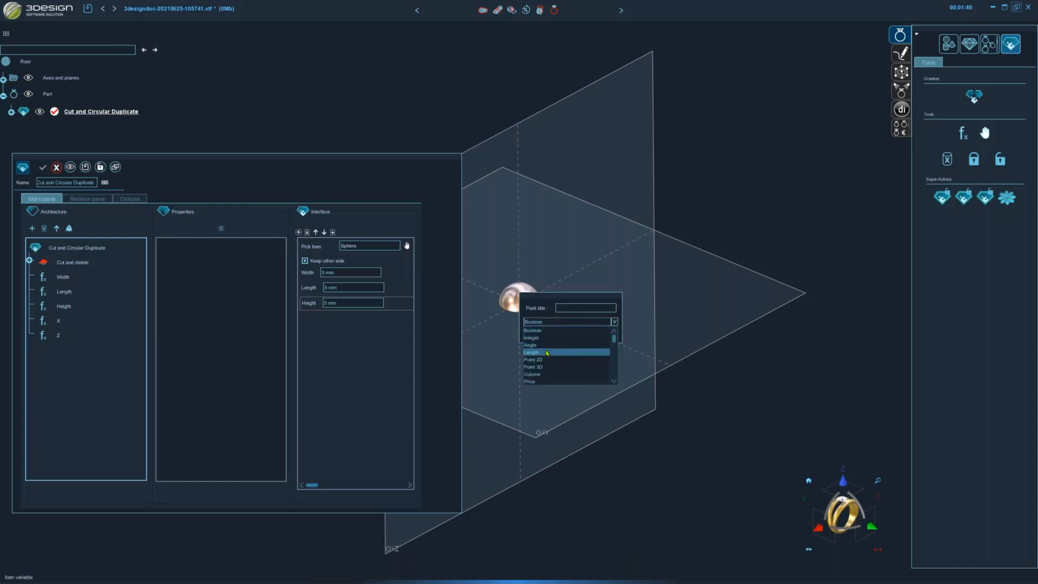
pyautogui.click(546, 352)
pyautogui.click(561, 308)
pyautogui.write('Move along Y')
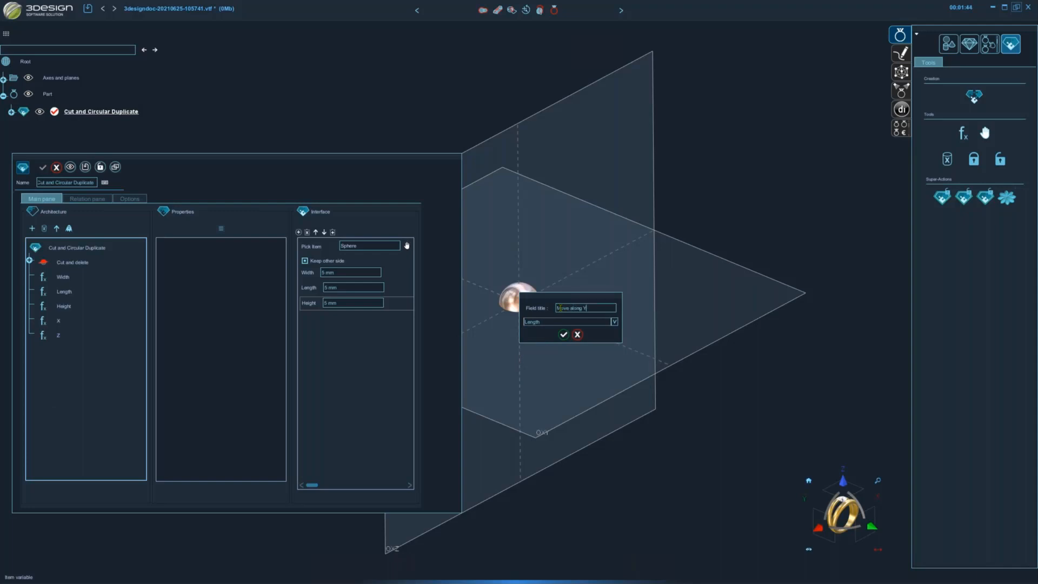
pyautogui.click(565, 334)
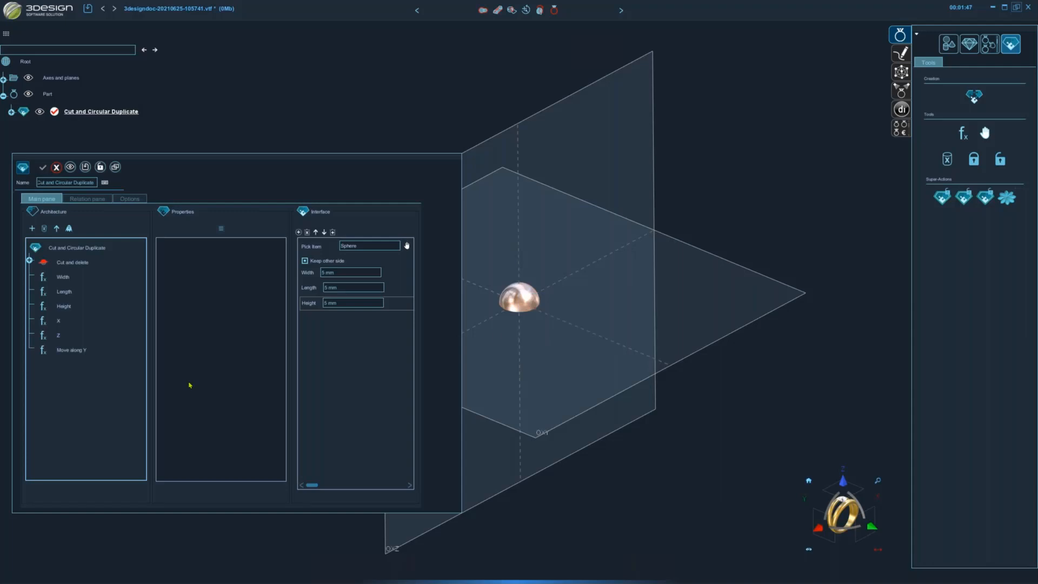
# Create a second formula with the Move field of Move/Rotate/Scale as its output parameter
pyautogui.click(100, 200)
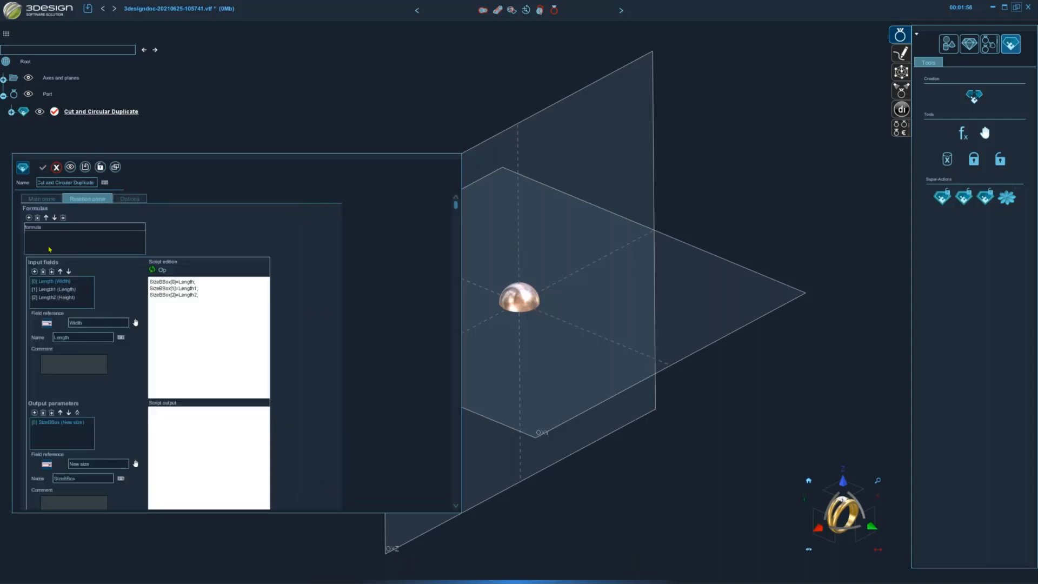
pyautogui.click(29, 218)
pyautogui.click(34, 412)
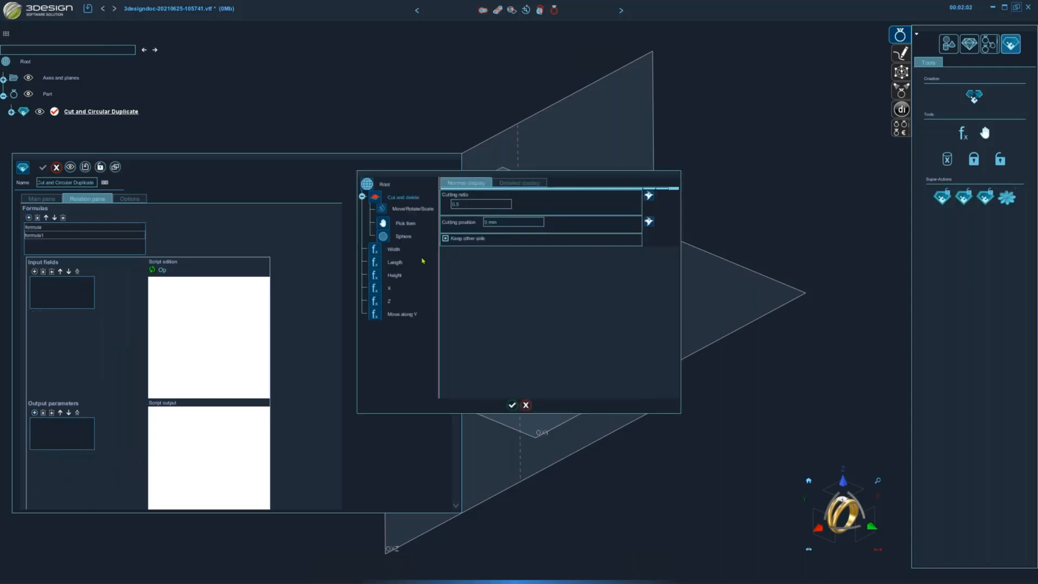
pyautogui.click(409, 213)
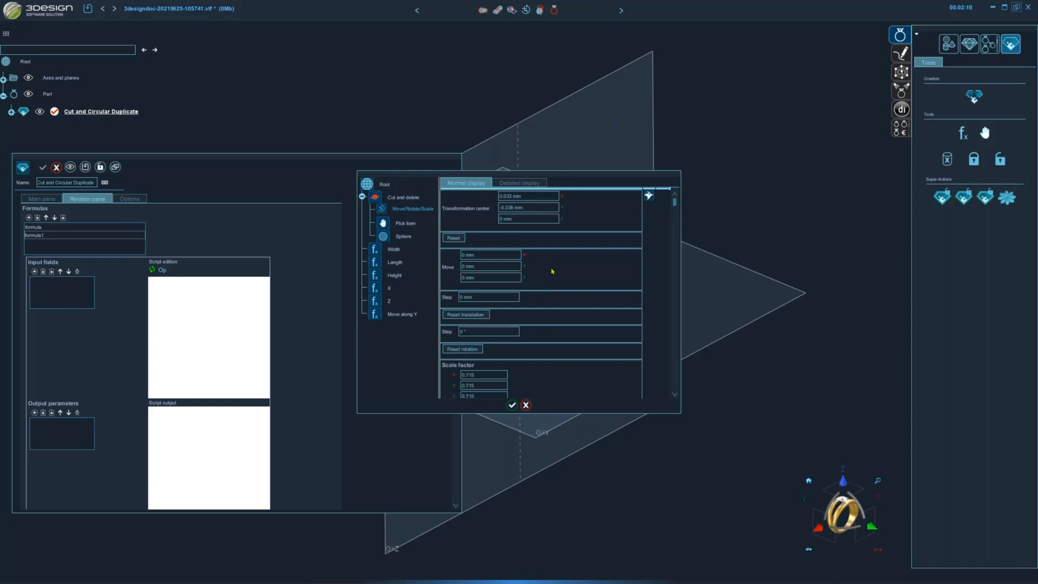
pyautogui.click(511, 405)
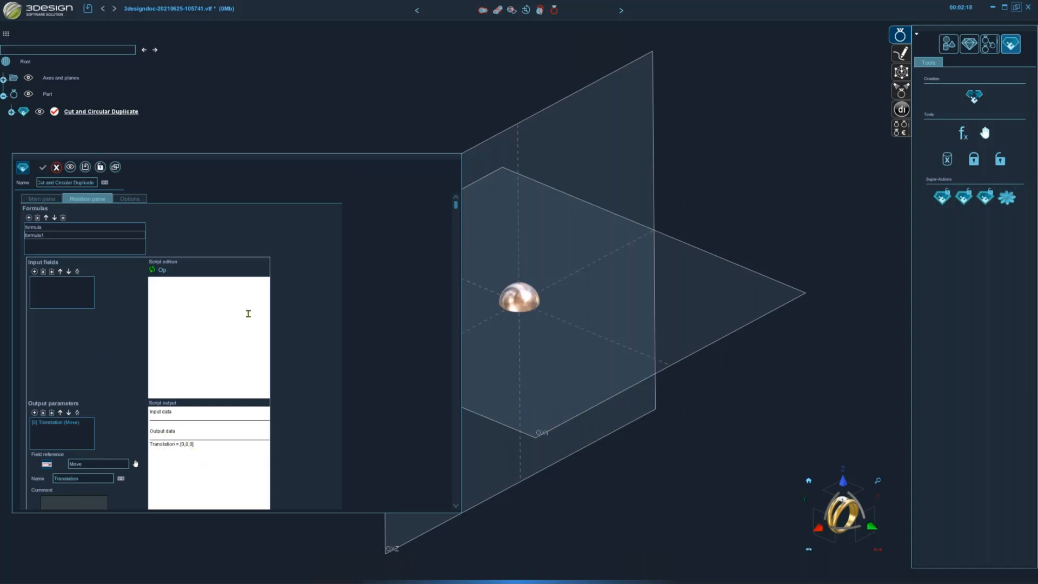
# Add the X, Move along Y and Z variables, in that order, as the new formula's input fields
pyautogui.click(34, 271)
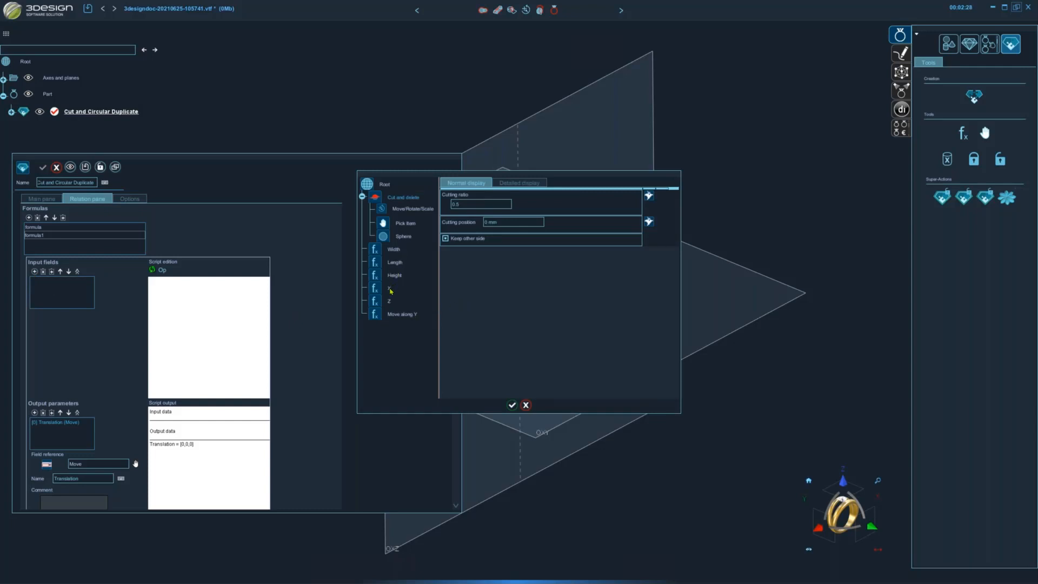
pyautogui.click(401, 289)
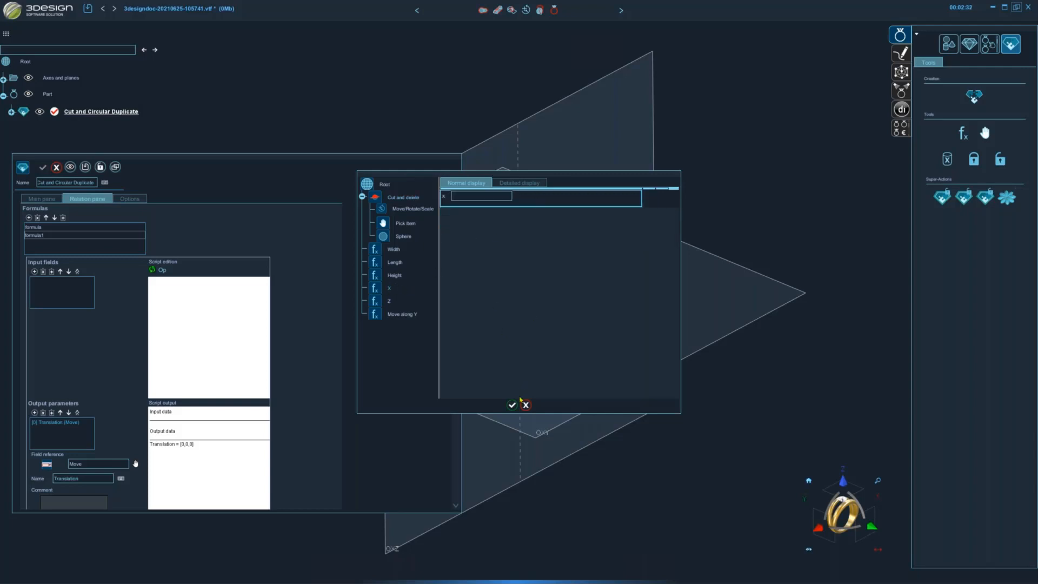
pyautogui.click(512, 405)
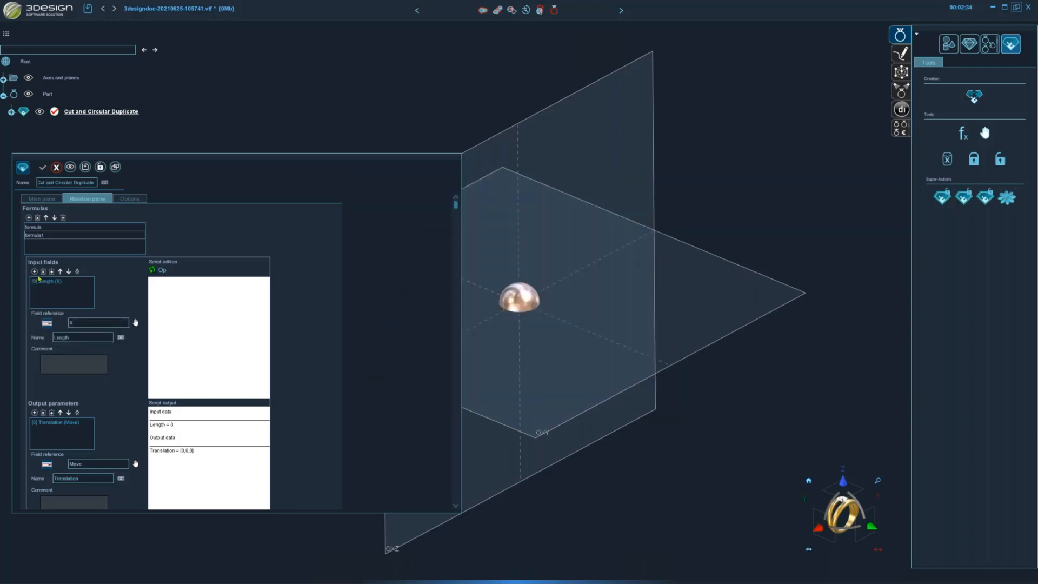
pyautogui.click(34, 271)
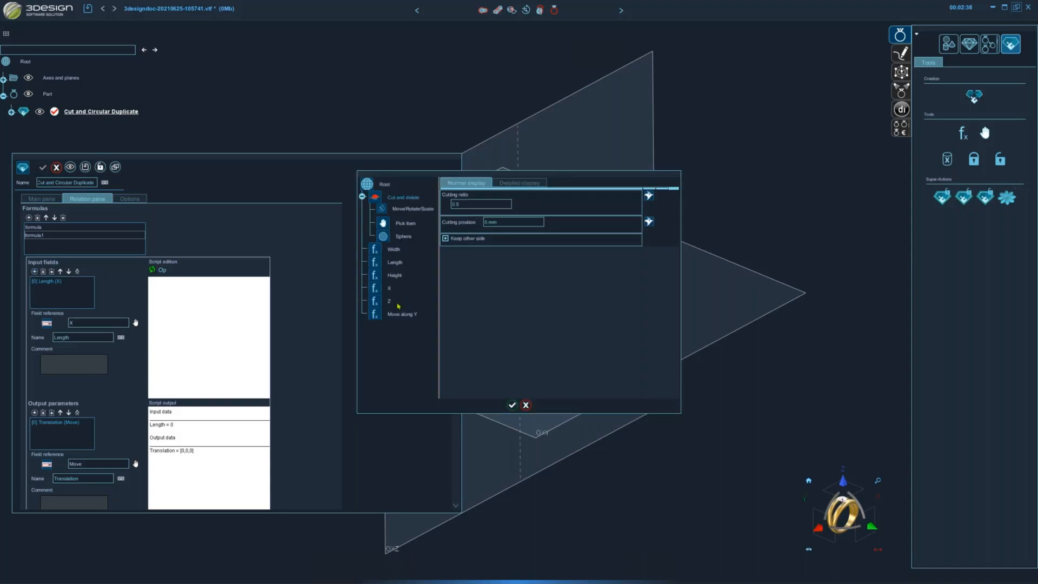
pyautogui.click(399, 315)
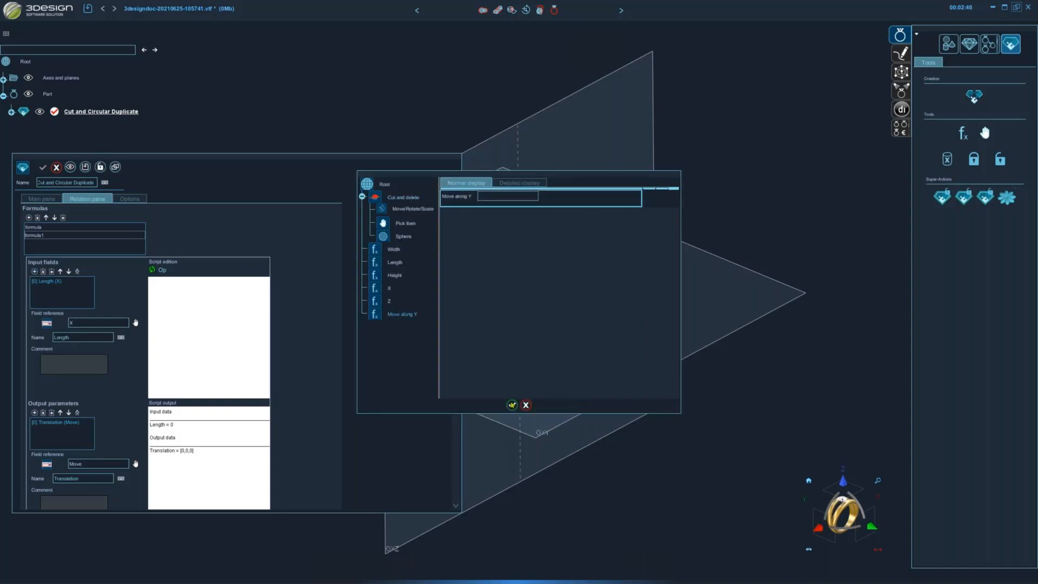
pyautogui.click(511, 404)
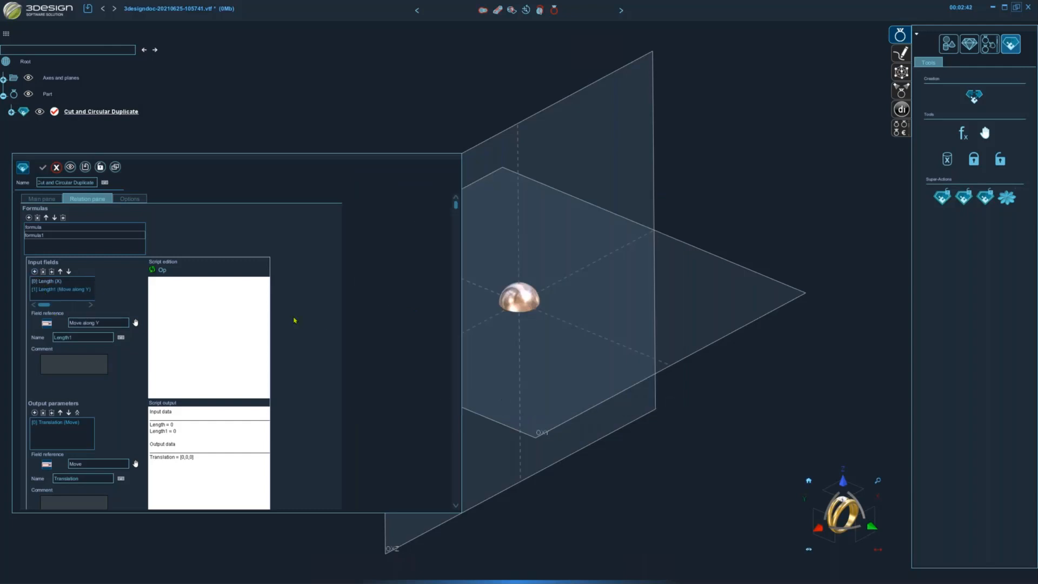
pyautogui.click(389, 303)
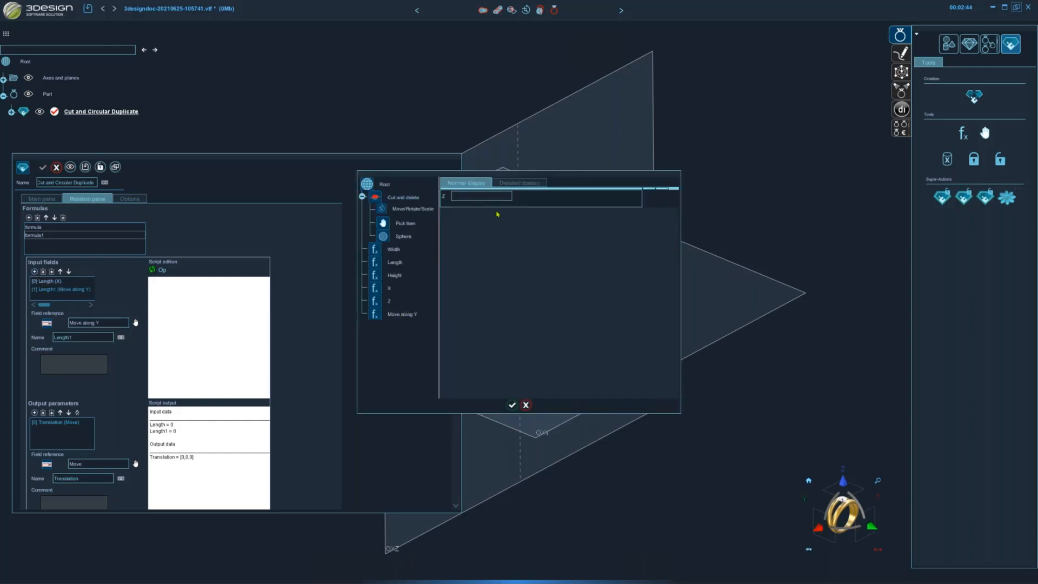
pyautogui.click(512, 405)
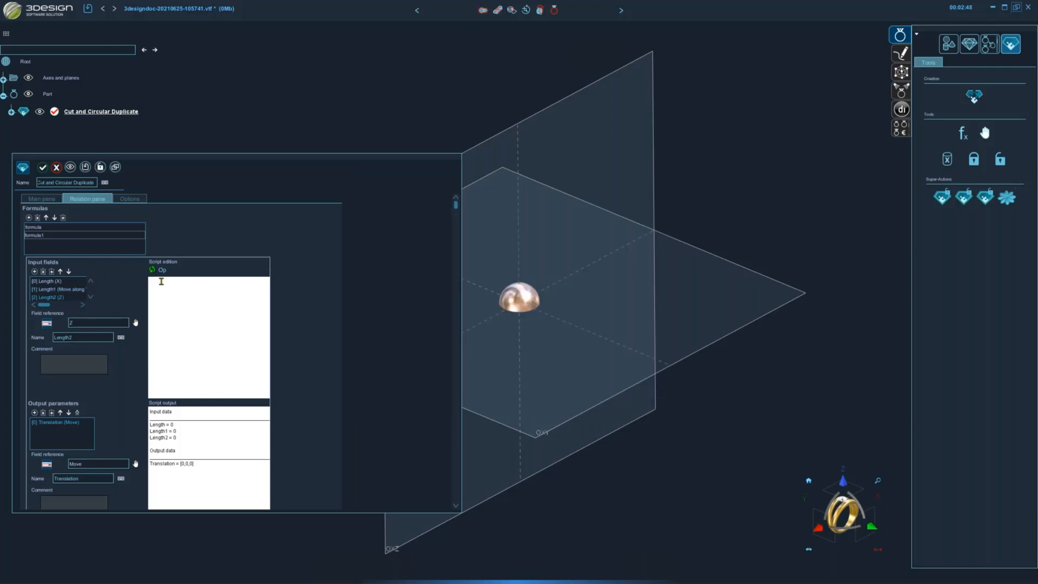
# Write the formula's first script line as Translation[0]=Length;
pyautogui.rightClick(162, 281)
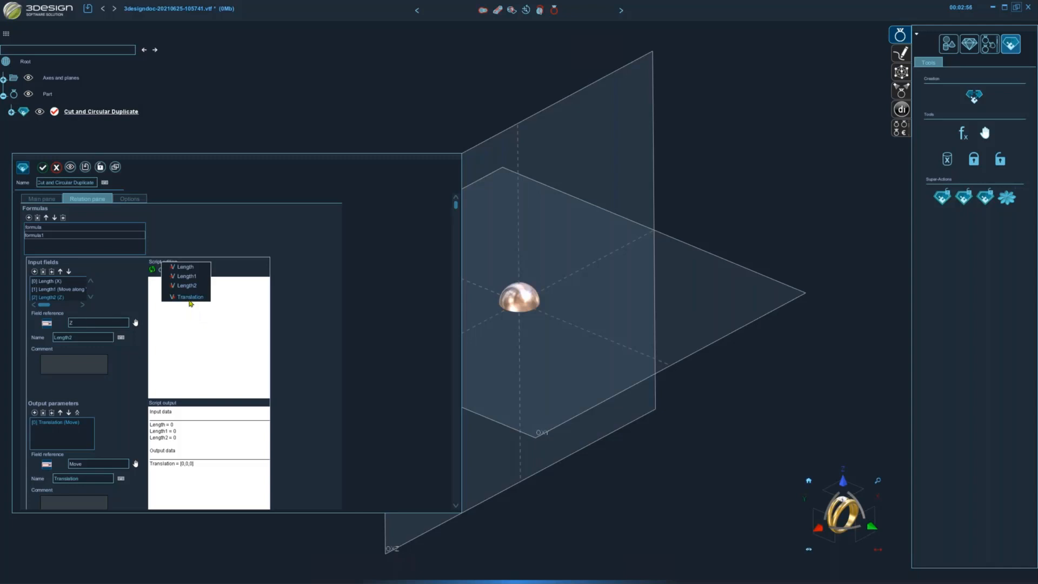
pyautogui.click(189, 299)
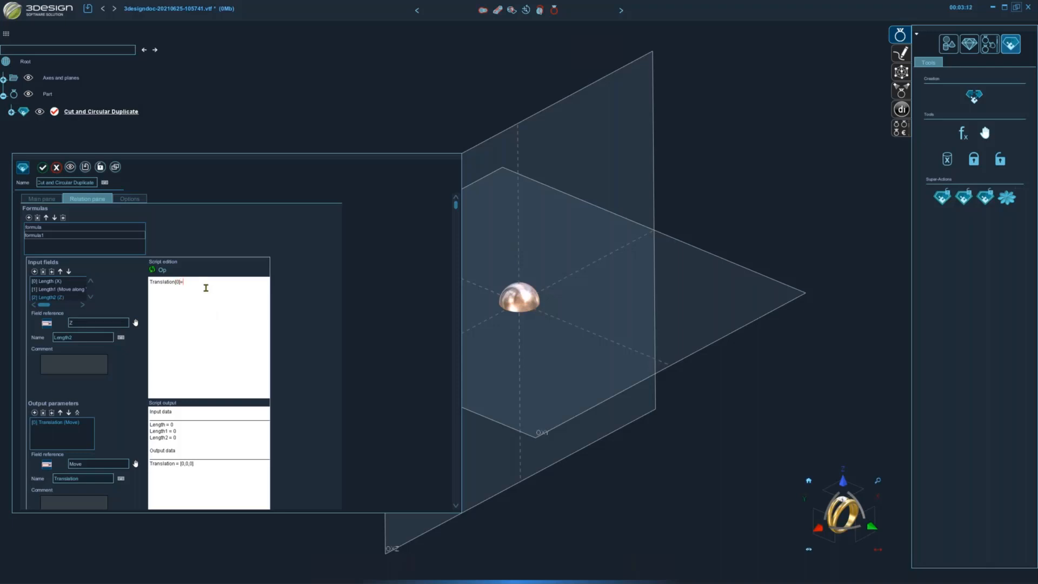
pyautogui.rightClick(187, 282)
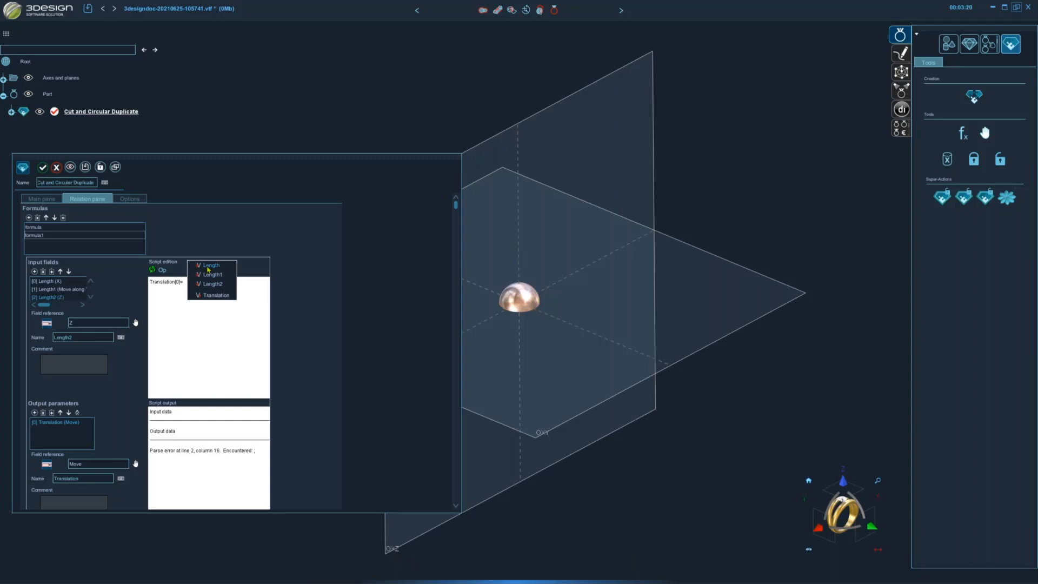
pyautogui.click(208, 266)
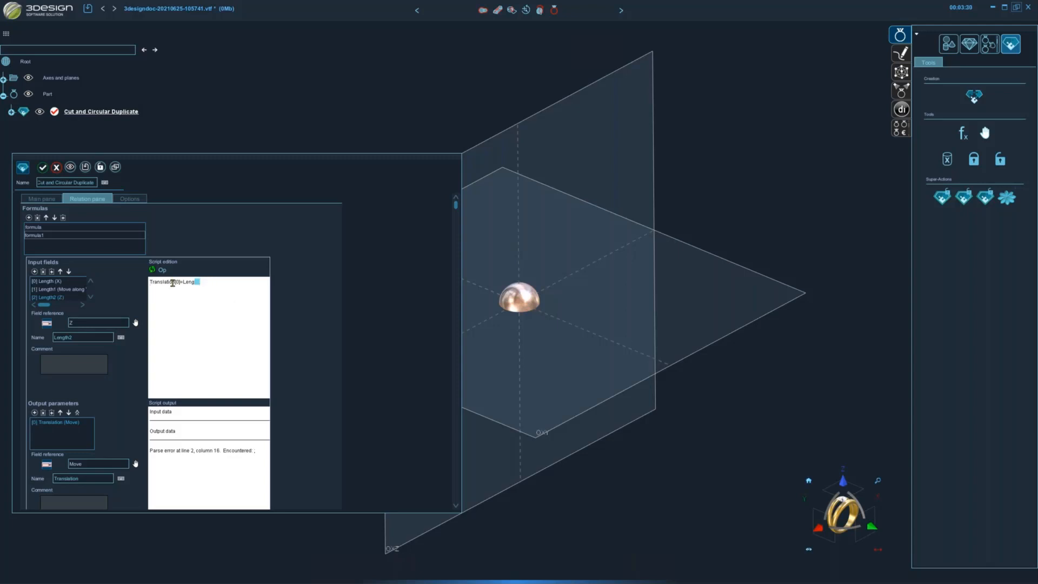
# Duplicate the script line twice, edit the copies to Translation[1]=Length1; and Translation[2]=Length2;, and evaluate the script
pyautogui.moveTo(200, 282); pyautogui.dragTo(147, 281)
pyautogui.hotkey('ctrl', 'c')
pyautogui.click(168, 296)
pyautogui.hotkey('ctrl', 'v')
pyautogui.hotkey('ctrl', 'v')
pyautogui.click(179, 288)
pyautogui.press('BackSpace')
pyautogui.write('1')
pyautogui.click(179, 295)
pyautogui.press('BackSpace')
pyautogui.write('2')
pyautogui.click(199, 288)
pyautogui.write('1')
pyautogui.click(200, 296)
pyautogui.write('2')
pyautogui.click(159, 269)
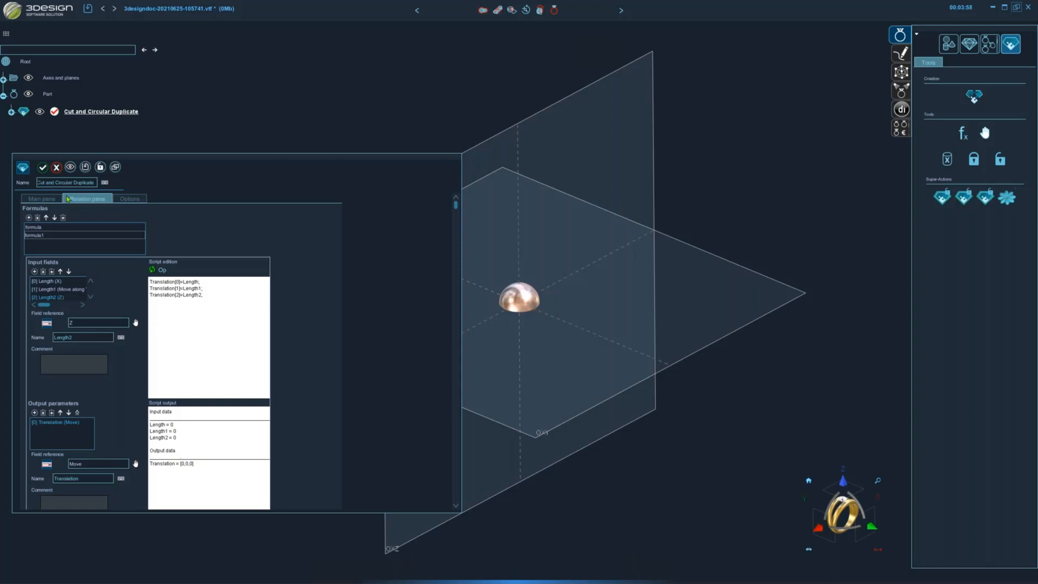
# Set the Move along Y variable to 2.5 mm and add its field to the Super Action's interface
pyautogui.click(51, 199)
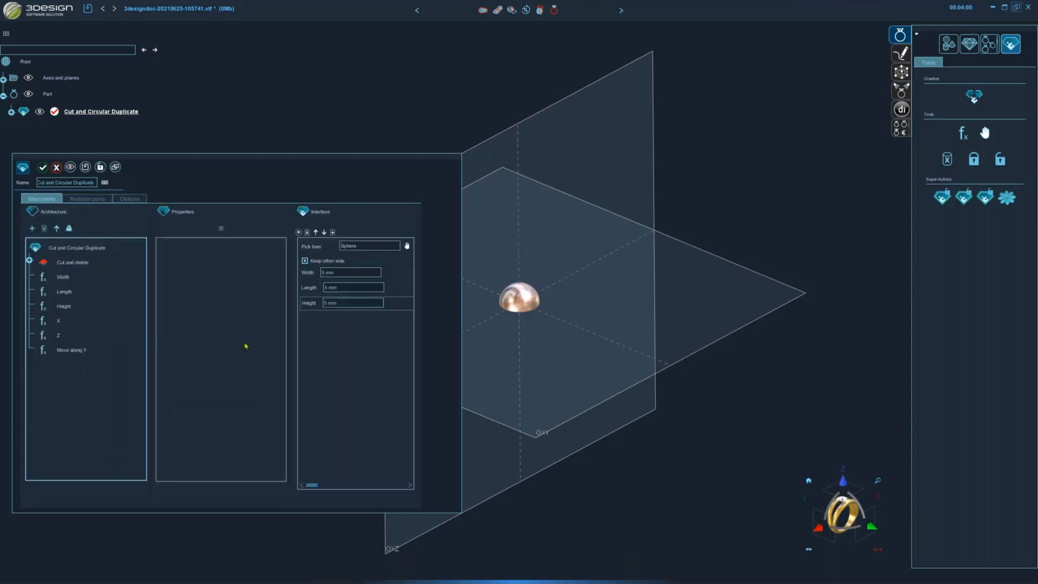
pyautogui.click(59, 322)
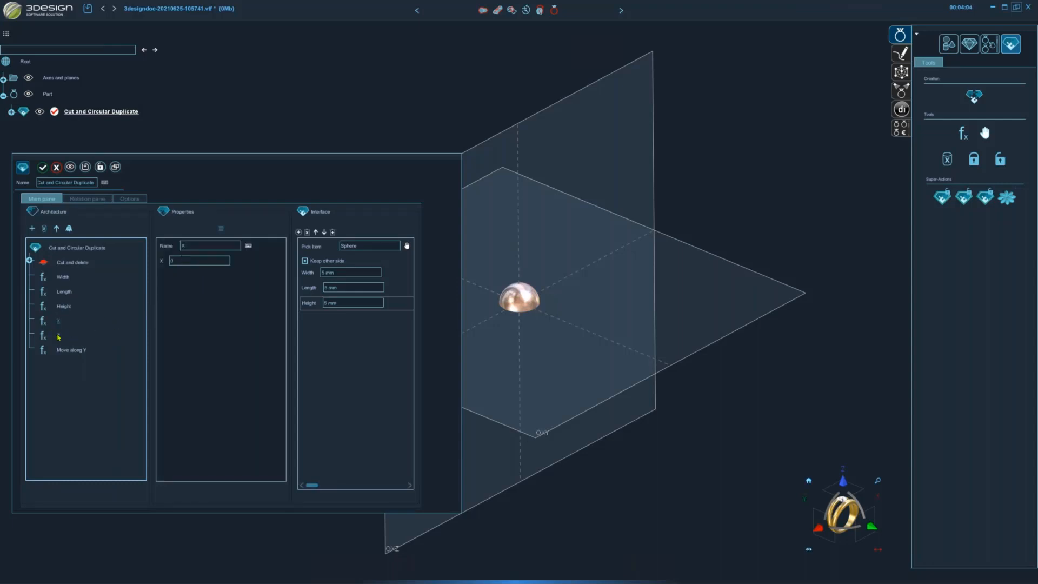
pyautogui.click(59, 336)
pyautogui.click(70, 352)
pyautogui.click(212, 262)
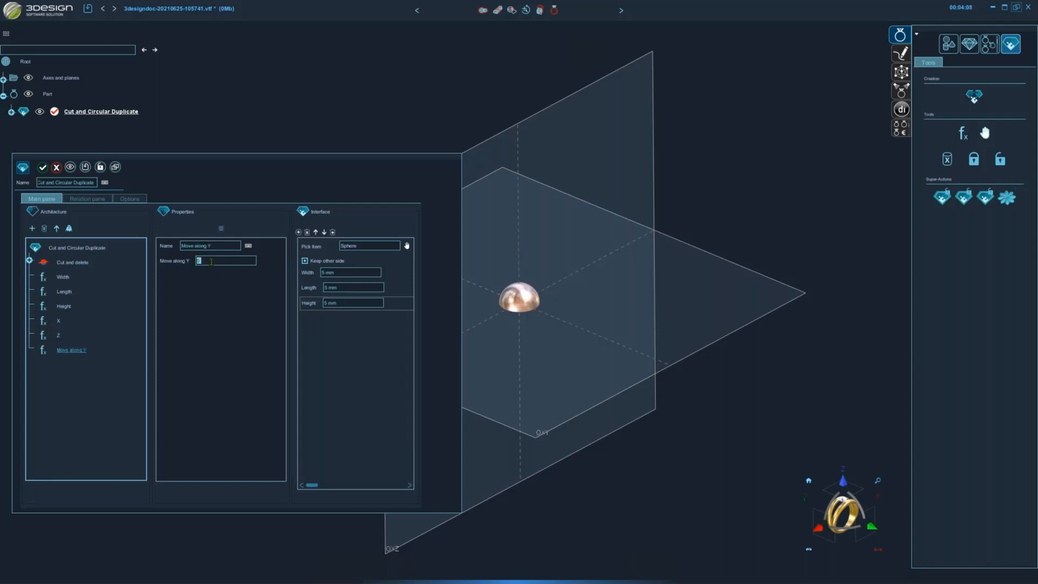
pyautogui.write('2.5')
pyautogui.press('Return')
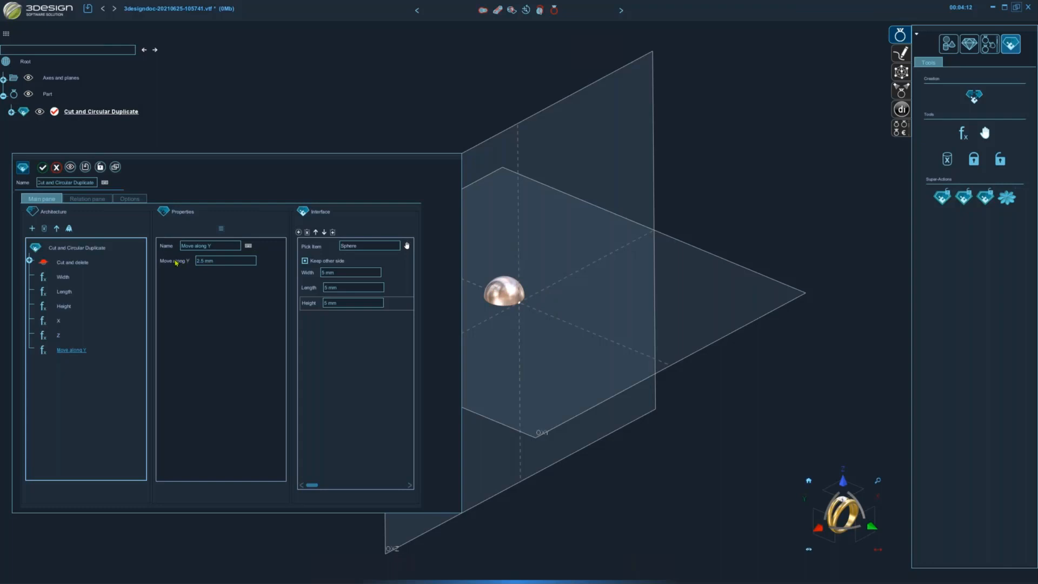
pyautogui.moveTo(176, 263); pyautogui.dragTo(320, 330)
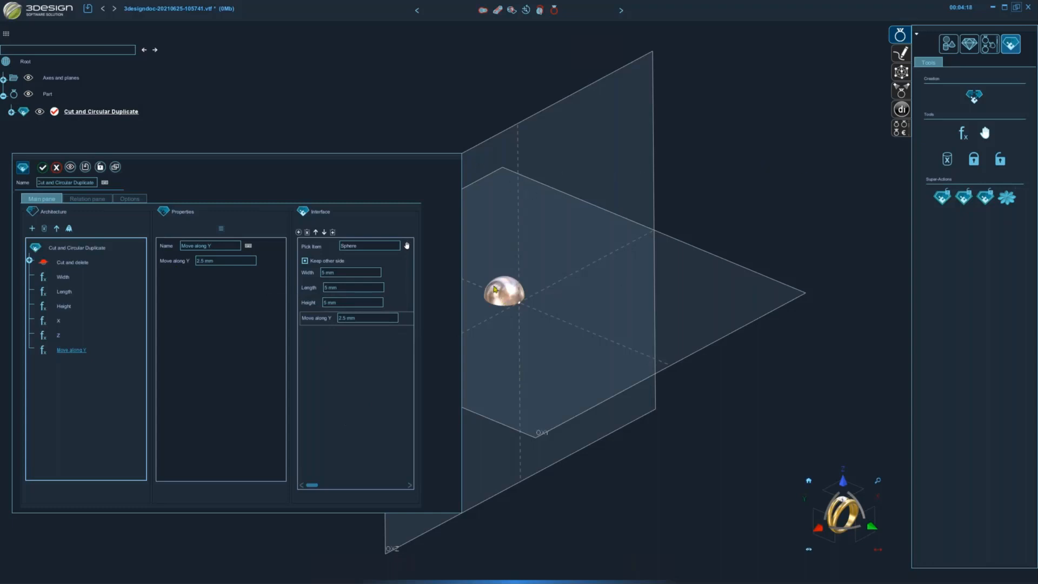
# Add a Circular duplication at the end of the architecture with Cut and delete as its object to duplicate
pyautogui.moveTo(572, 363); pyautogui.dragTo(596, 314, button='middle')
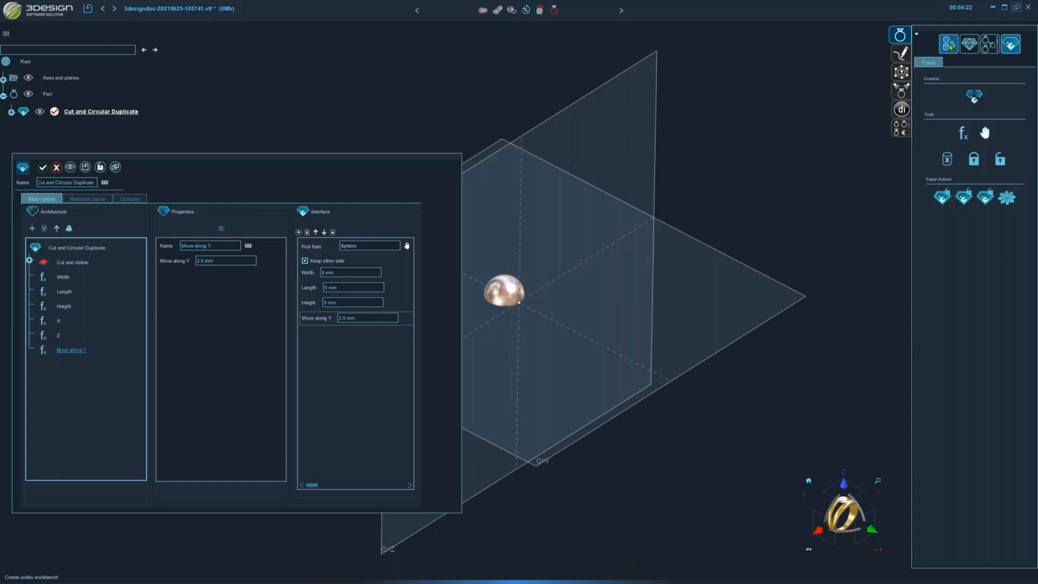
pyautogui.click(948, 193)
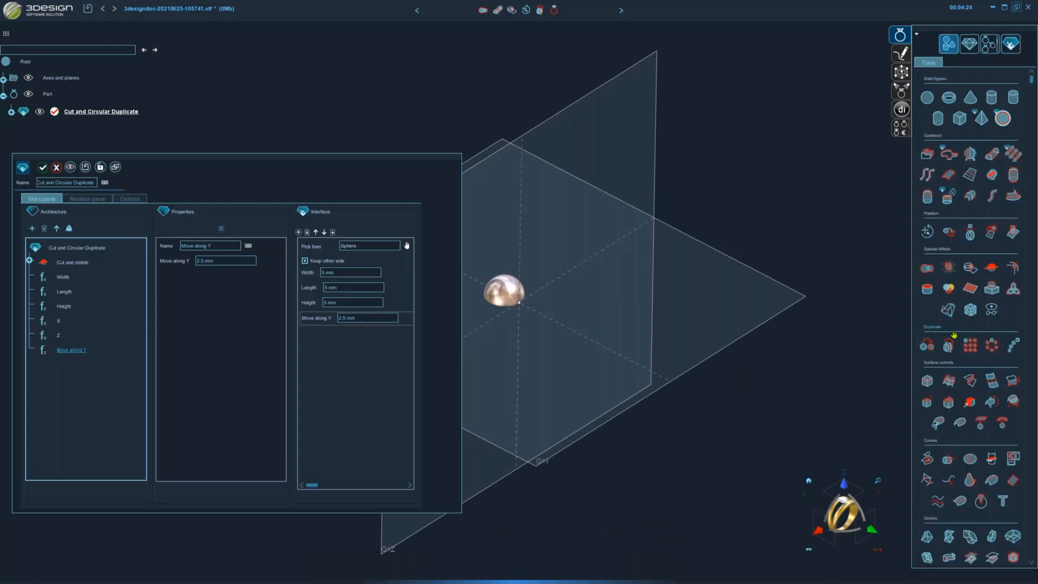
pyautogui.moveTo(992, 345); pyautogui.dragTo(120, 359)
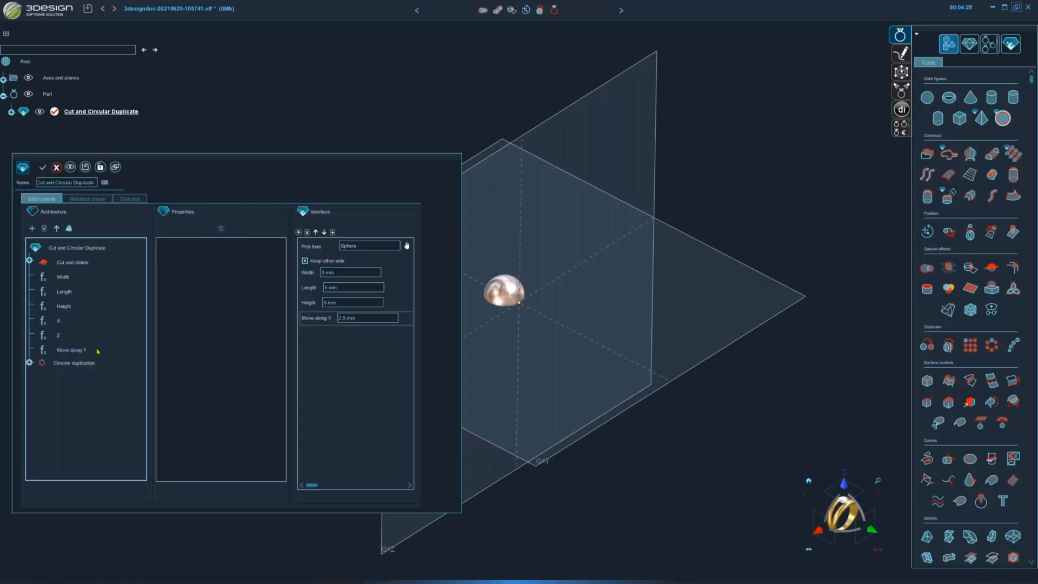
pyautogui.click(43, 363)
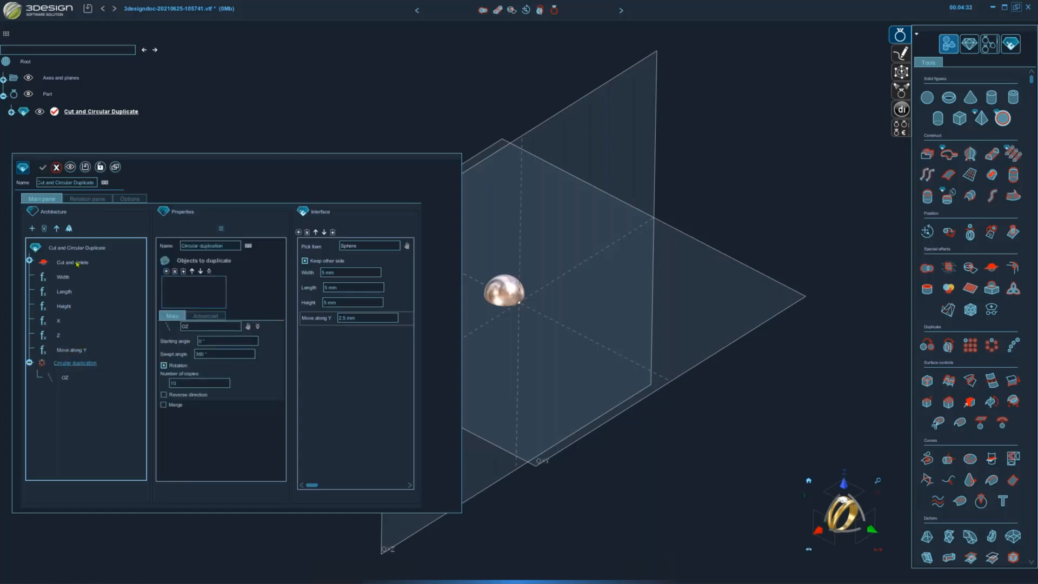
pyautogui.moveTo(77, 264); pyautogui.dragTo(192, 292)
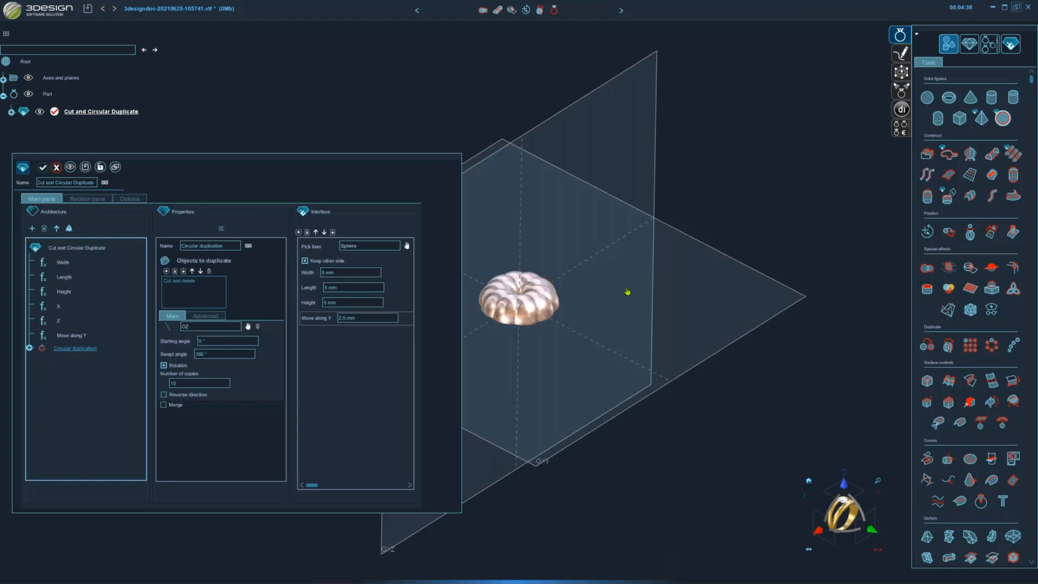
# Add the circular duplication's Number of copies field to the interface and validate the Super Action
pyautogui.moveTo(625, 292); pyautogui.dragTo(579, 398, button='middle')
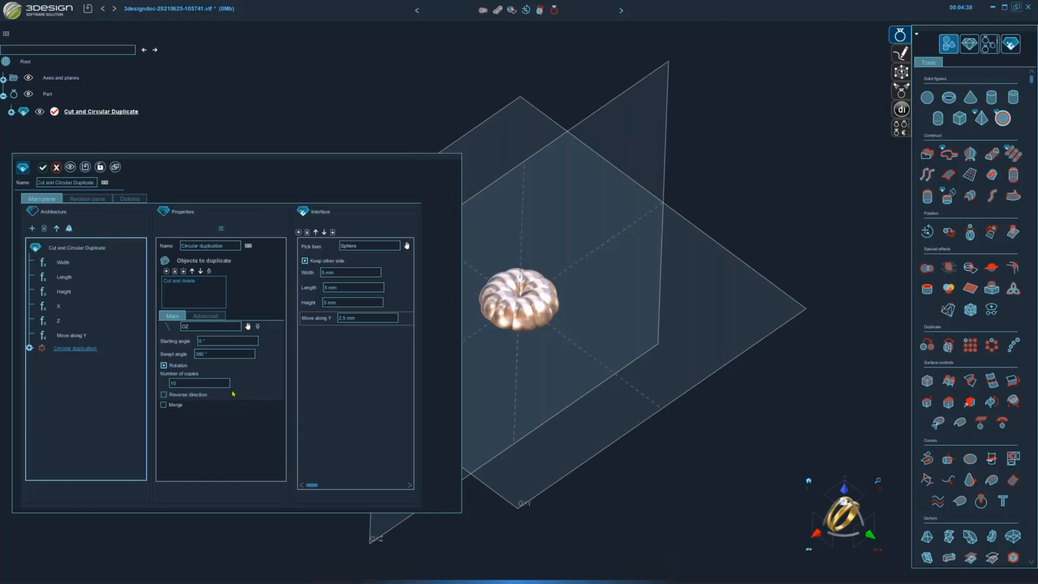
pyautogui.moveTo(162, 385); pyautogui.dragTo(329, 342)
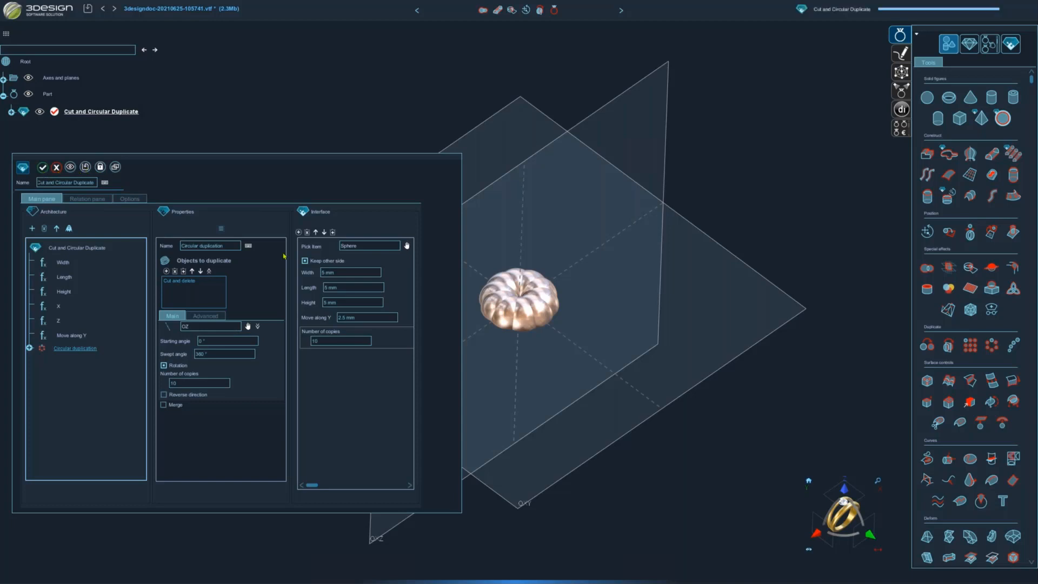
pyautogui.click(43, 168)
# Create a new document without saving the changes to the current one
pyautogui.click(12, 10)
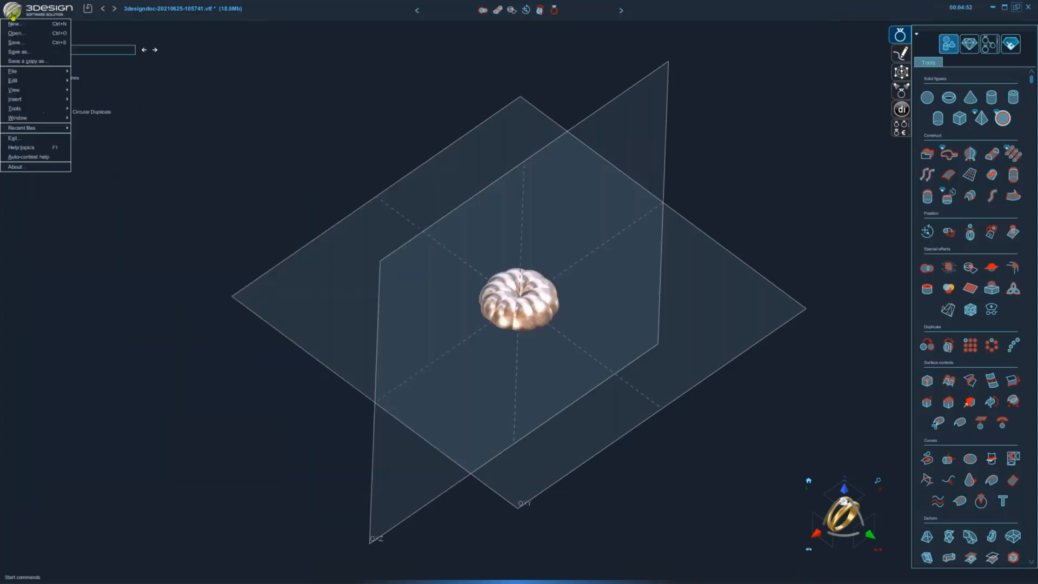
pyautogui.click(22, 28)
pyautogui.click(517, 307)
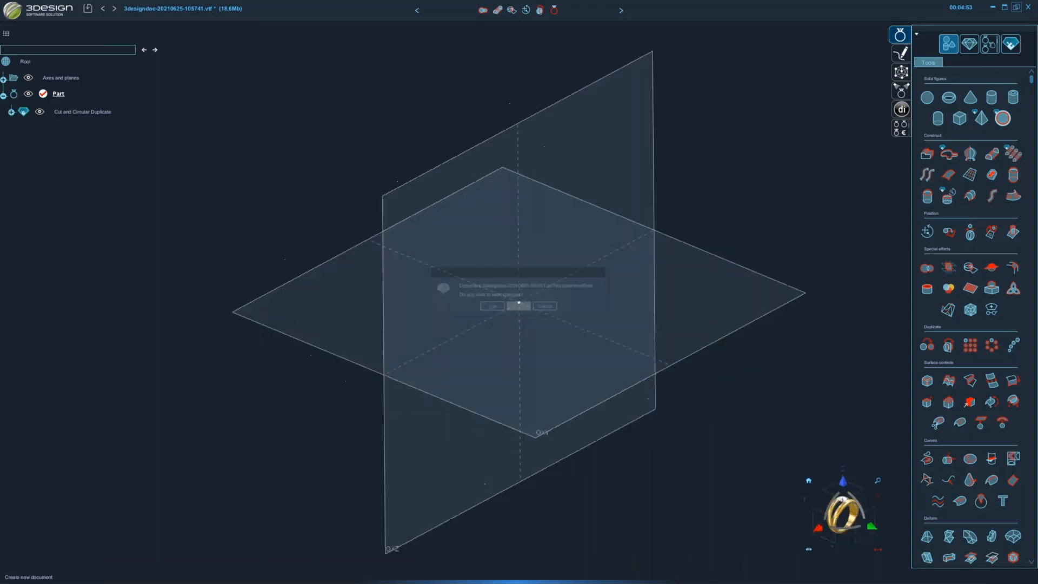
# Create a sphere centred on the origin with a diameter of about 8.5 mm
pyautogui.click(927, 98)
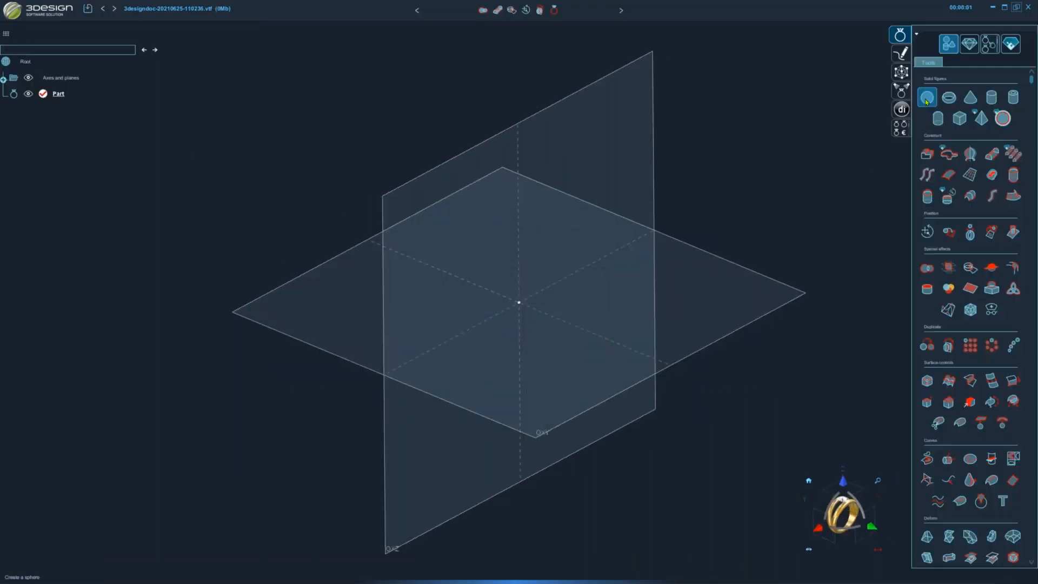
pyautogui.moveTo(519, 302); pyautogui.dragTo(551, 289)
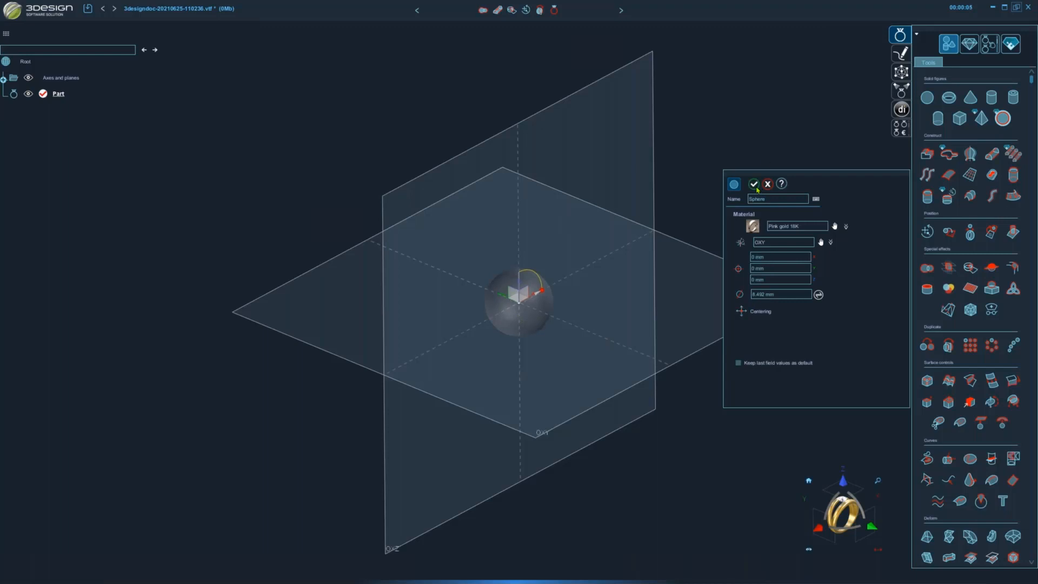
pyautogui.click(754, 184)
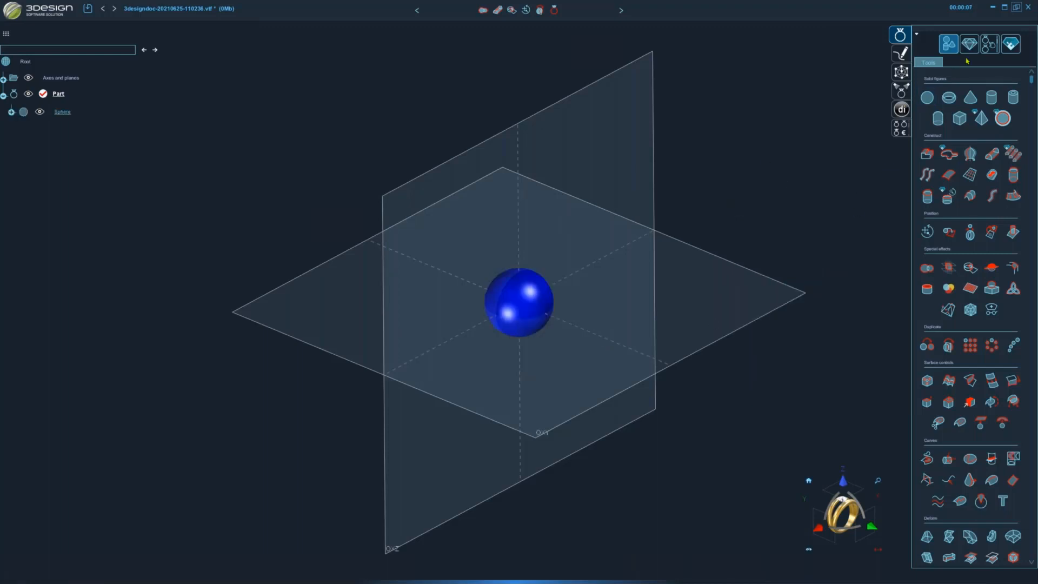
# Hide the sphere while it is selected and apply the Cut and Circular Duplicate Super Action to it
pyautogui.click(1011, 44)
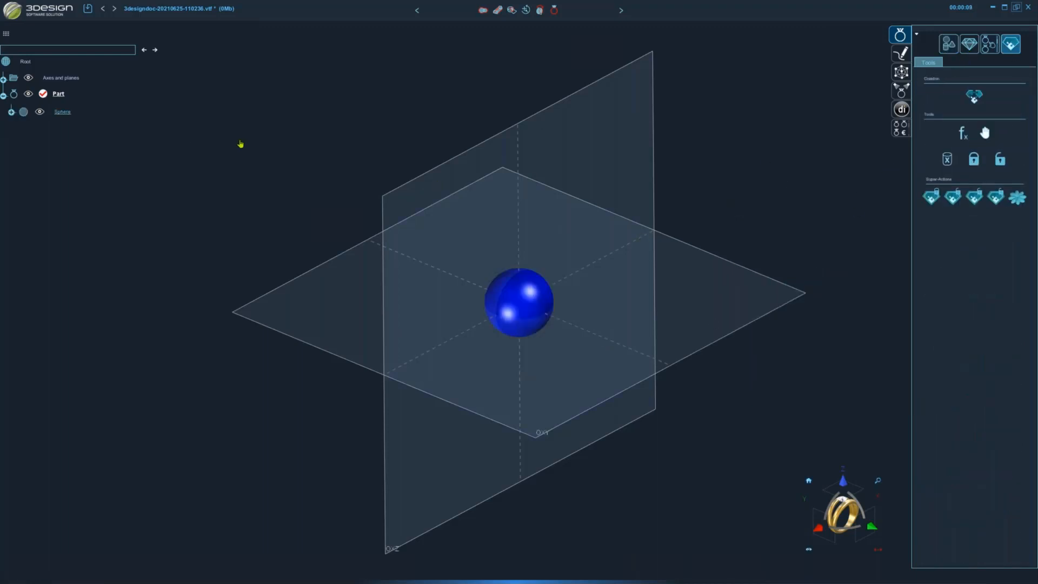
pyautogui.click(550, 306)
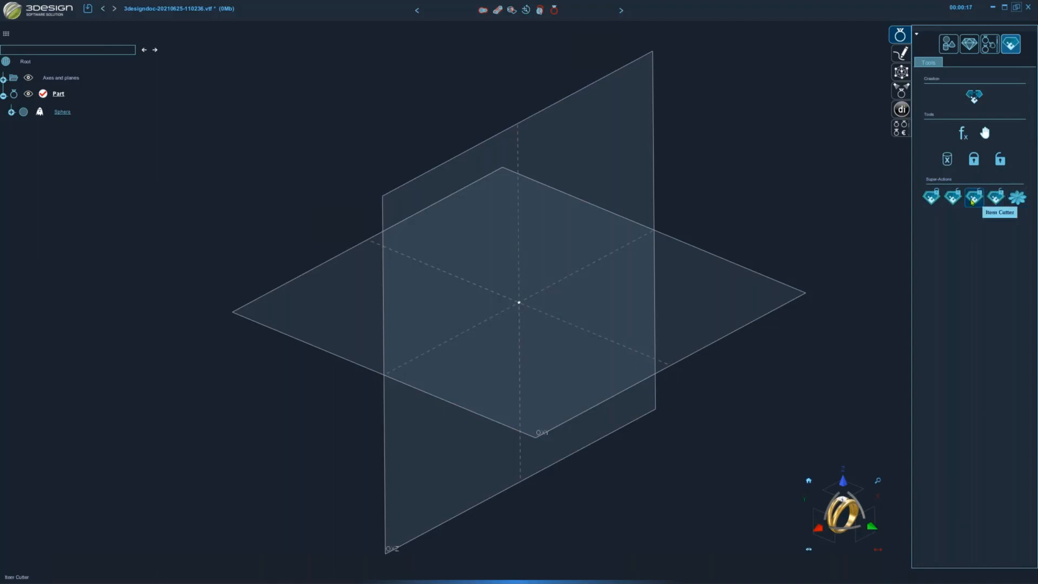
pyautogui.click(932, 198)
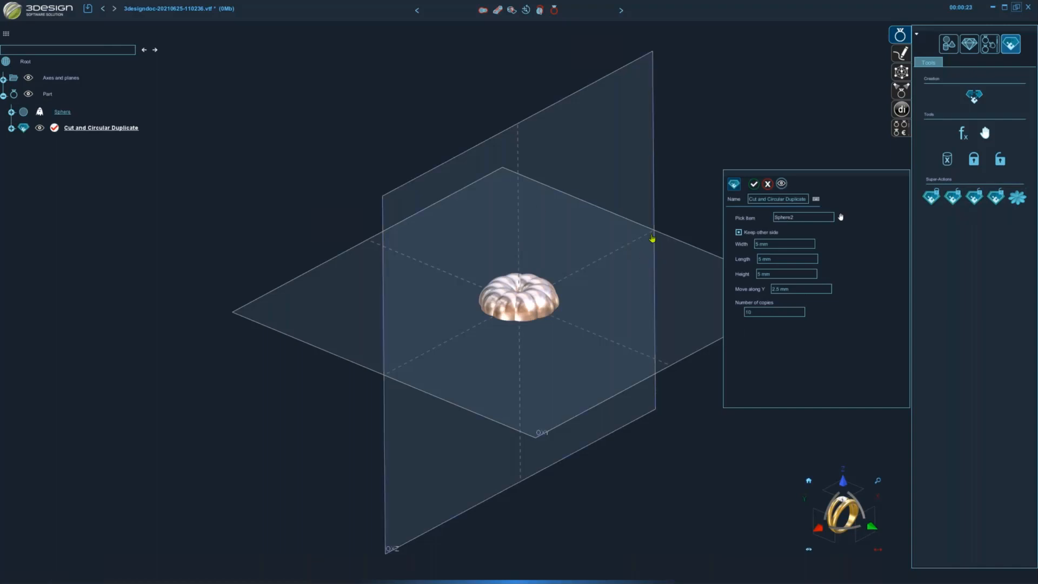
pyautogui.moveTo(614, 294); pyautogui.dragTo(791, 275, button='middle')
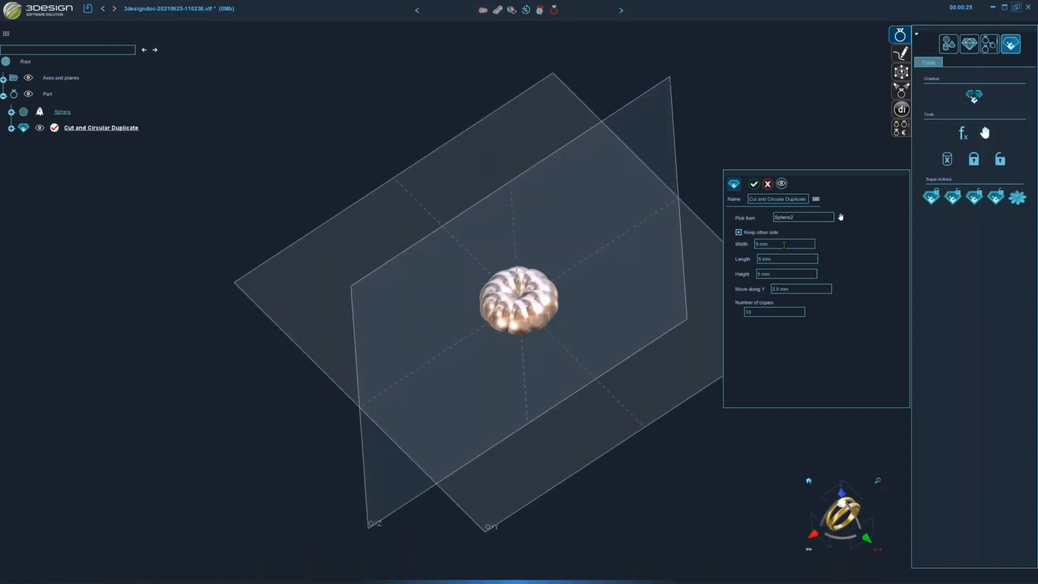
# Set the Super Action's Length to 10 mm, Height to 2 mm and Move along Y to 4.3 mm
pyautogui.click(777, 257)
pyautogui.write('10')
pyautogui.press('Tab')
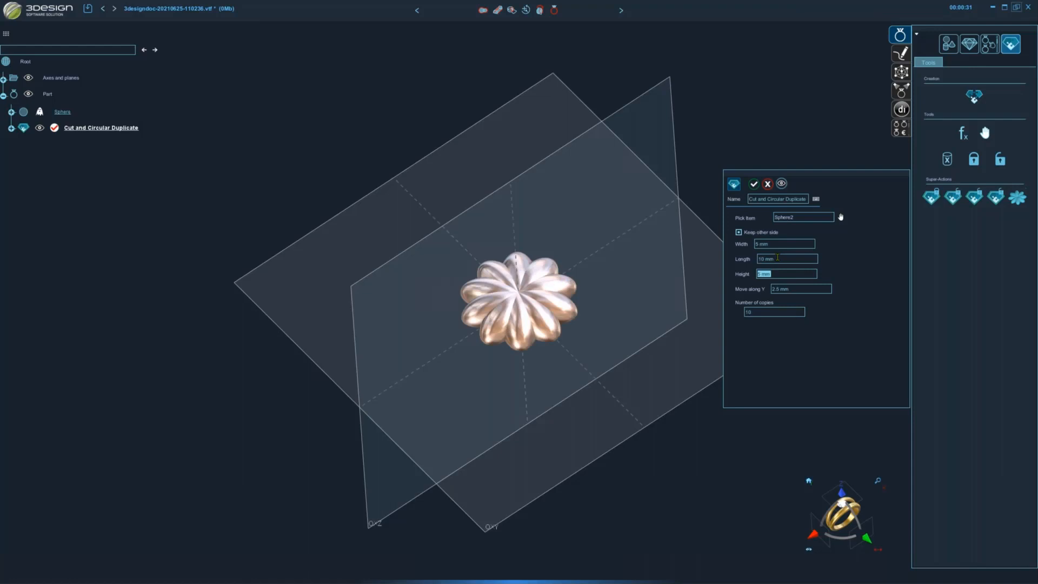
pyautogui.write('2')
pyautogui.press('Tab')
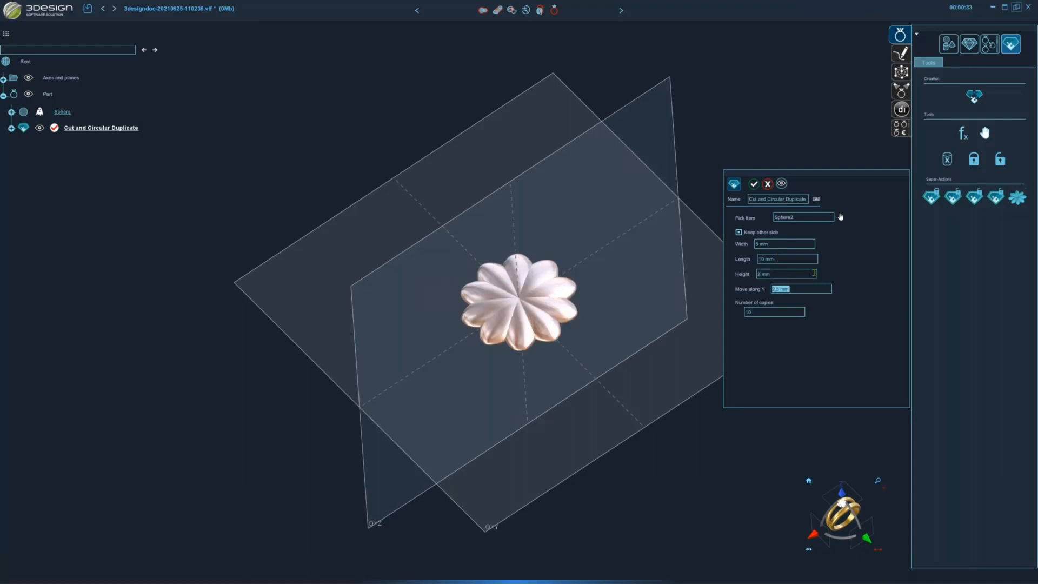
pyautogui.write('2.6')
pyautogui.press('Return')
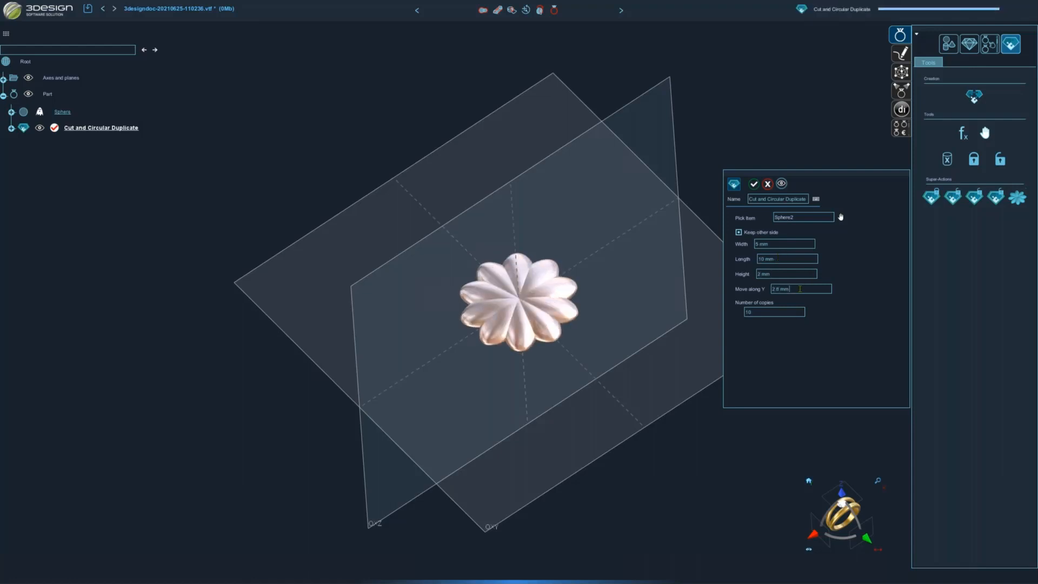
pyautogui.scroll(17, 800, 289)
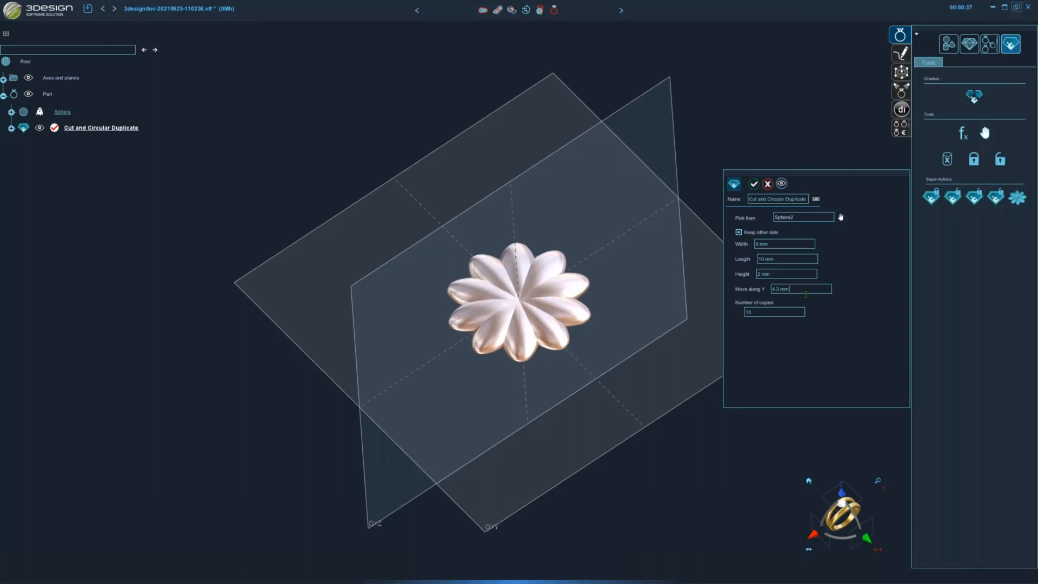
# Set the Number of copies to 13 and validate the Cut and Circular Duplicate Super Action
pyautogui.click(774, 311)
pyautogui.scroll(1, 774, 312)
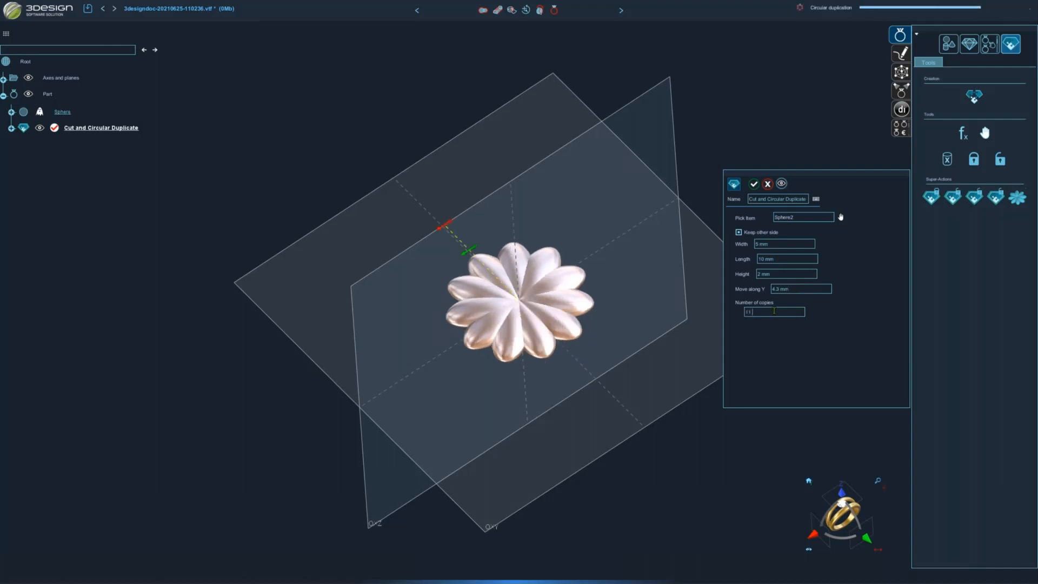
pyautogui.scroll(2, 775, 312)
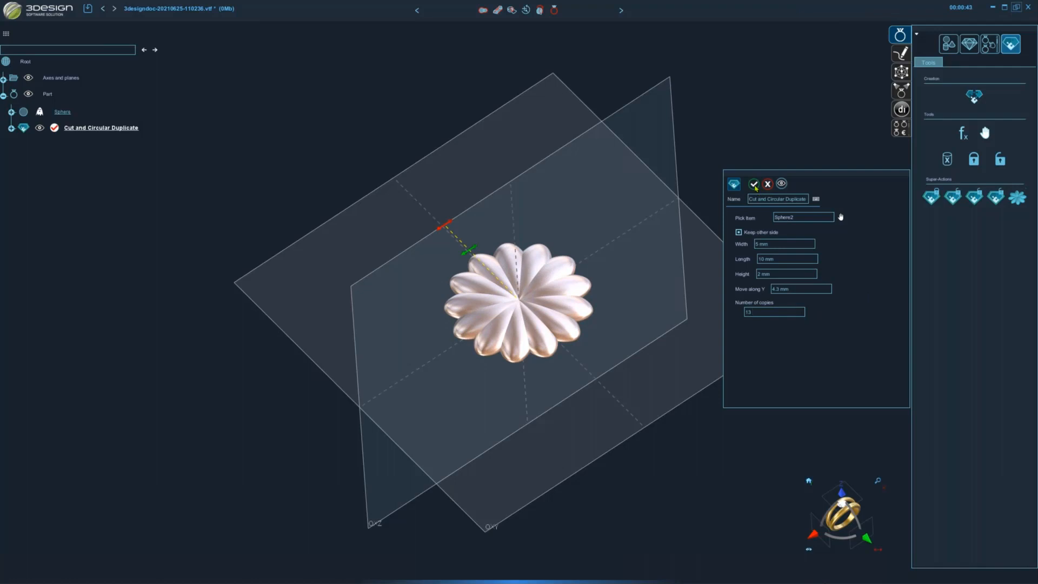
pyautogui.click(755, 185)
# Apply a Boolean operation to the flower-shaped Cut and Circular Duplicate object and validate it
pyautogui.moveTo(616, 371); pyautogui.dragTo(567, 292, button='middle')
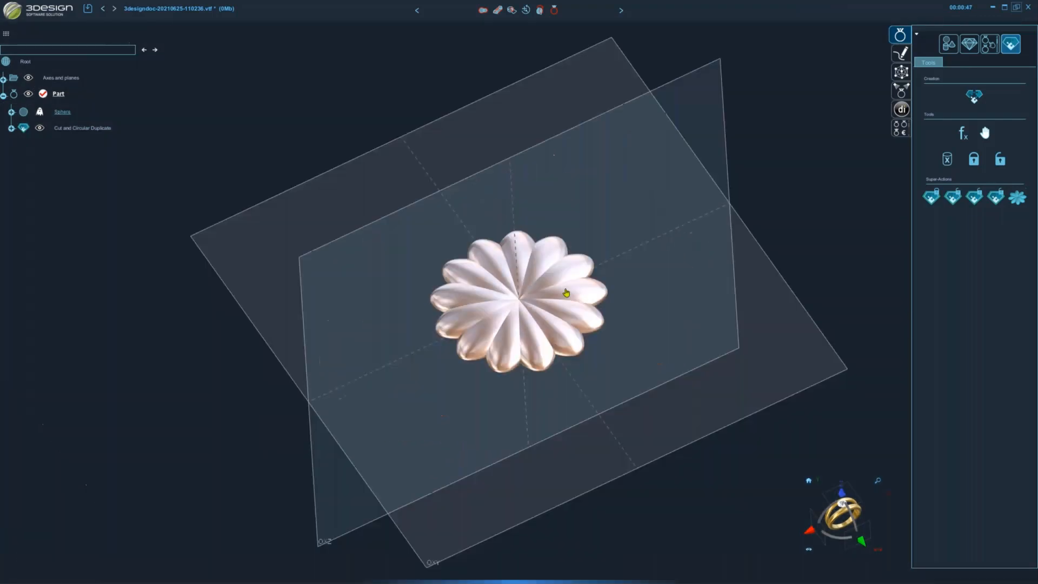
pyautogui.click(521, 321)
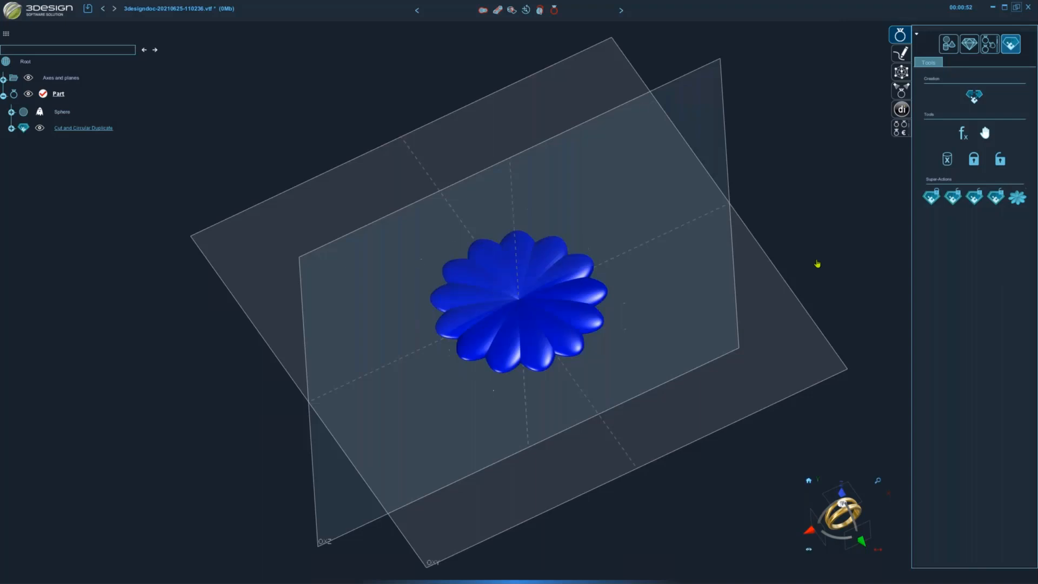
pyautogui.click(483, 15)
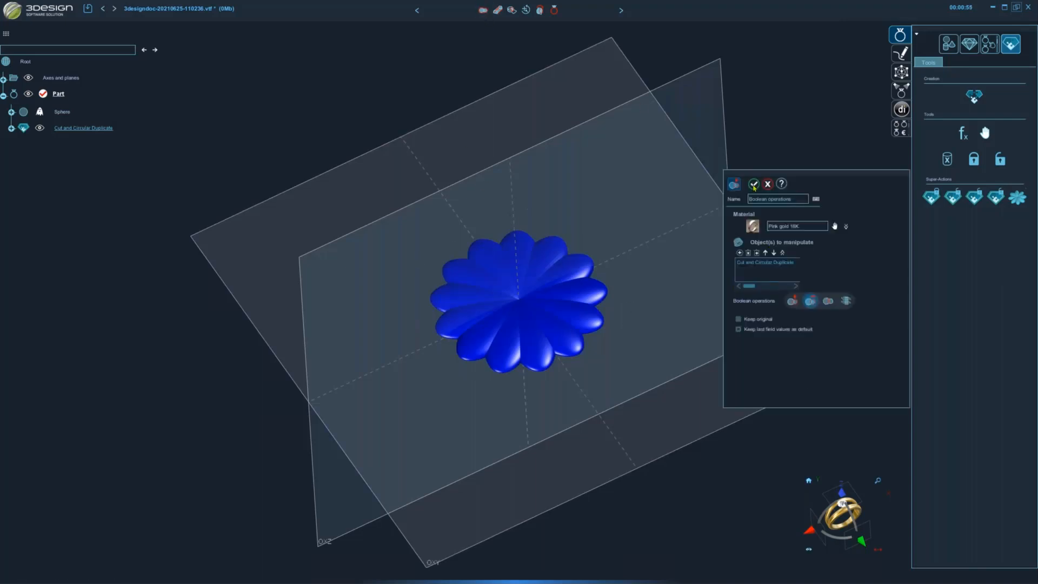
pyautogui.click(754, 185)
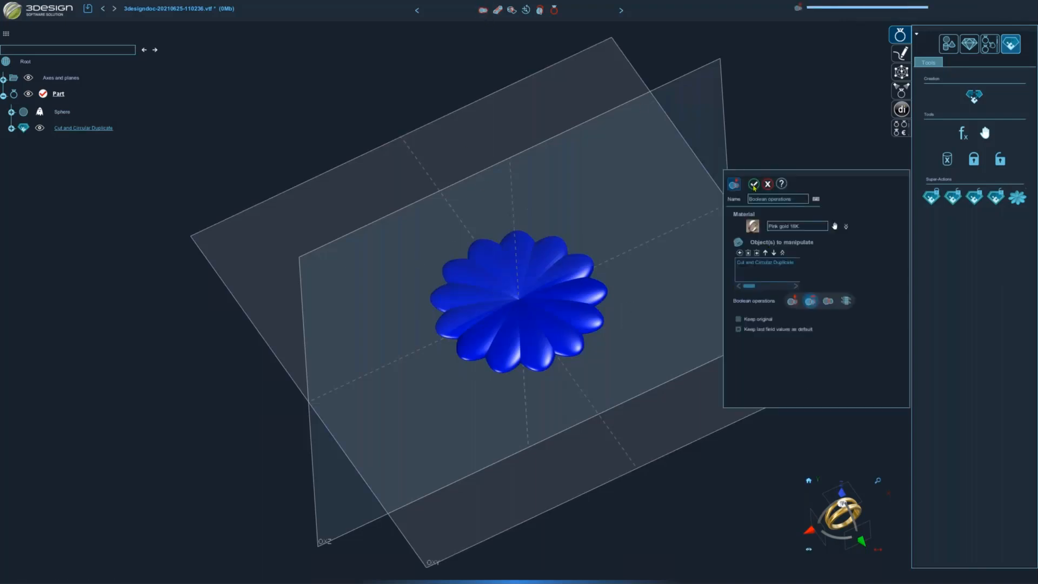
pyautogui.moveTo(603, 291); pyautogui.dragTo(558, 247, button='right')
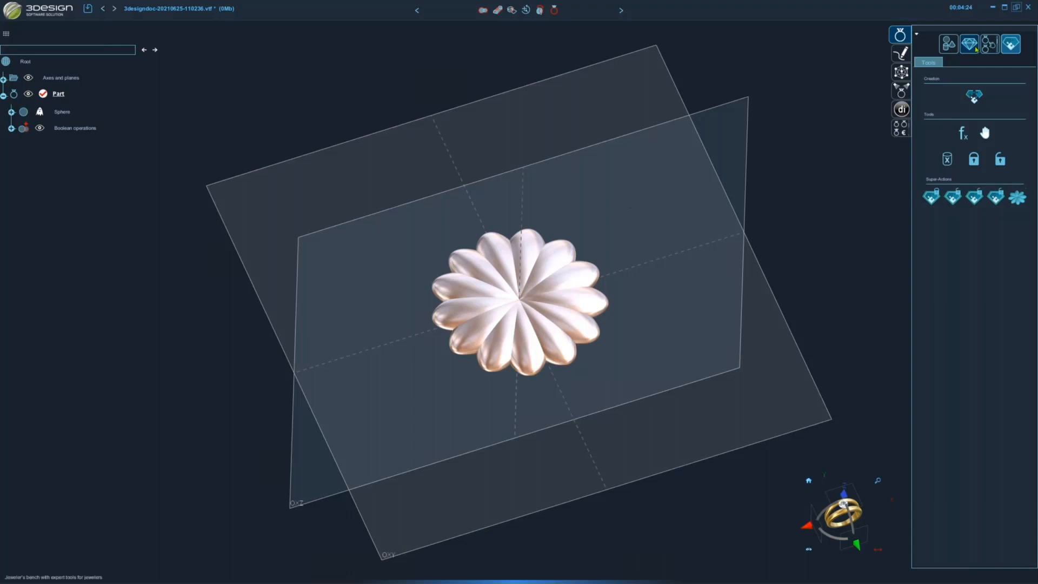
# Switch to File Explorer and open the superactions folder inside .y3kjewel in the user's profile folder on drive C
pyautogui.click(993, 7)
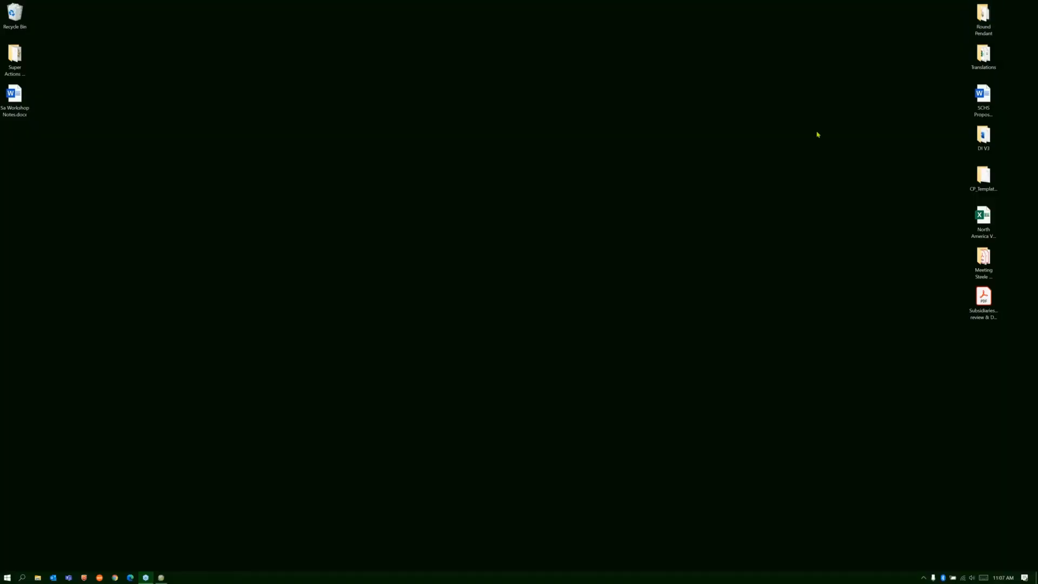
pyautogui.click(37, 578)
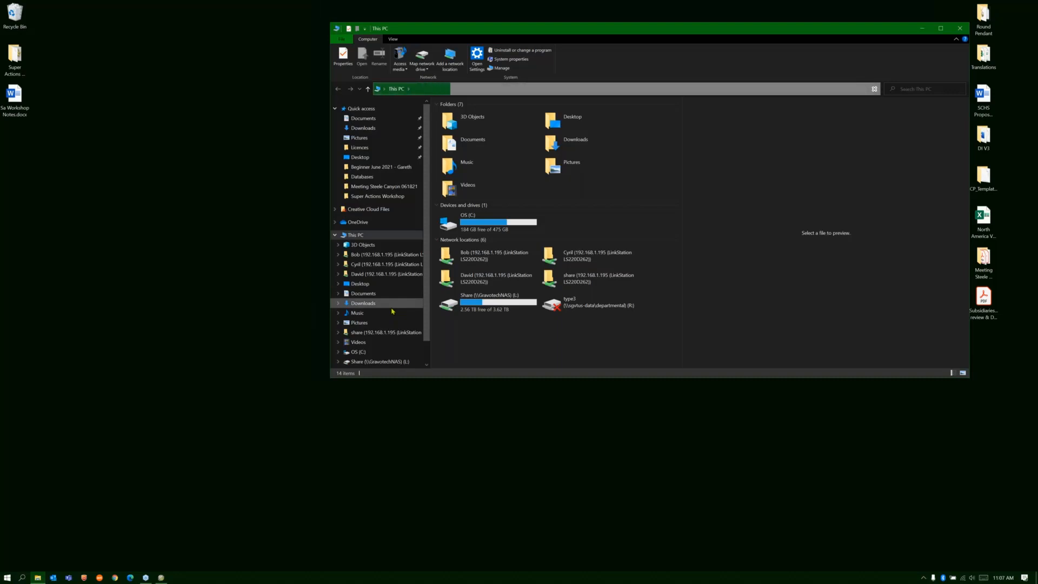
pyautogui.scroll(-1, 394, 311)
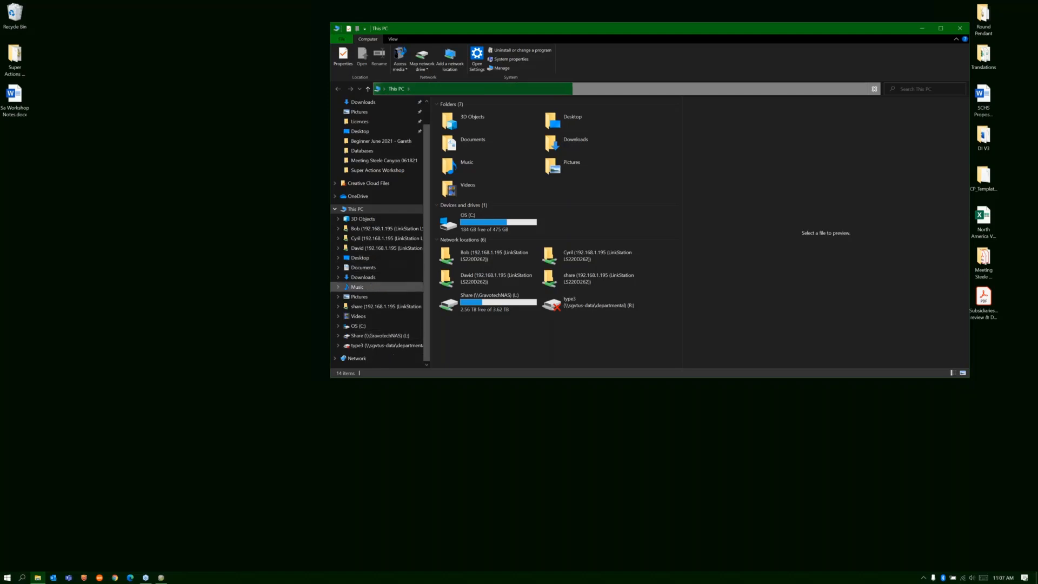
pyautogui.click(358, 326)
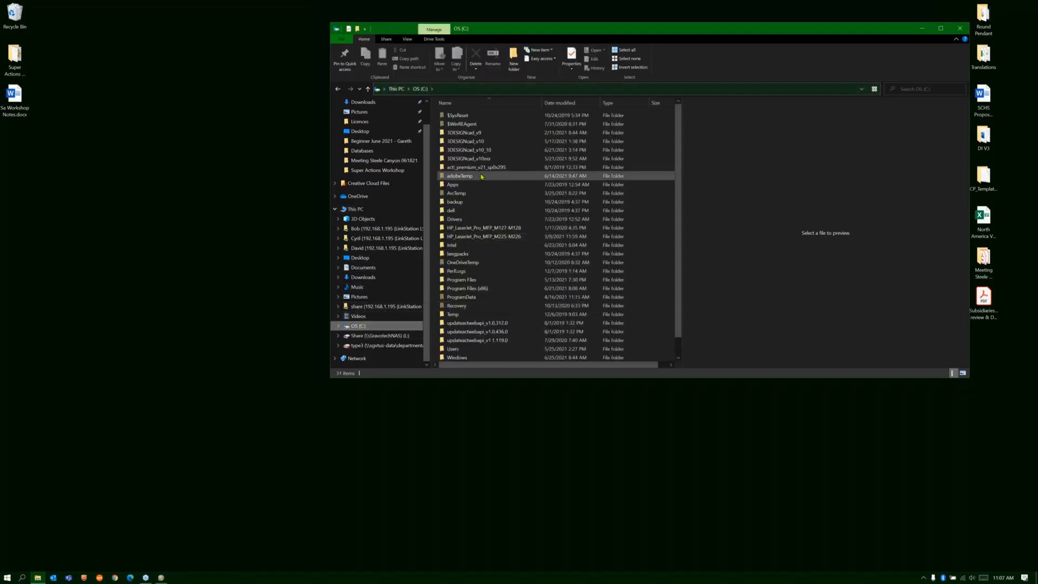
pyautogui.doubleClick(465, 349)
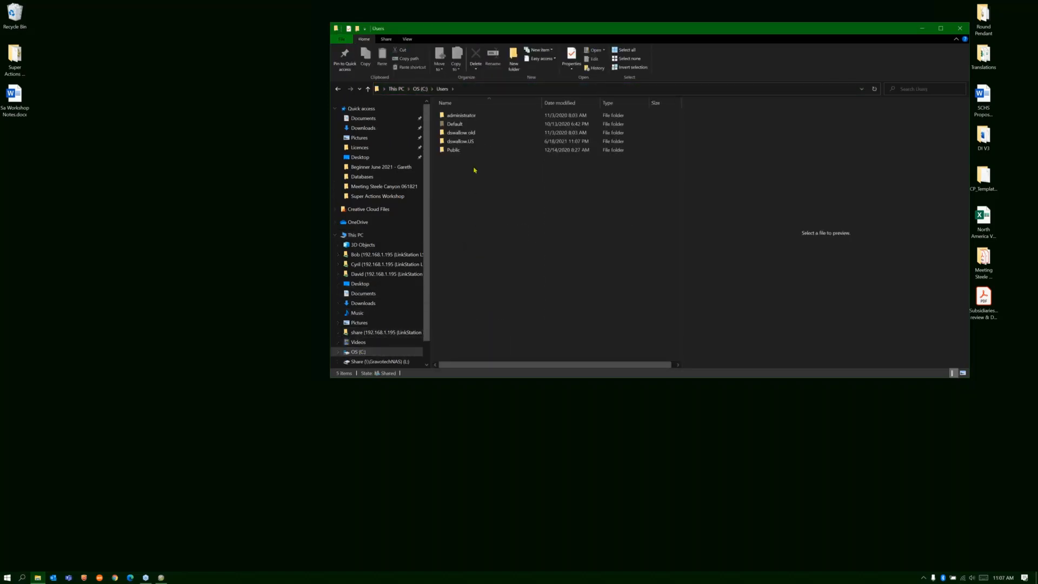
pyautogui.doubleClick(460, 142)
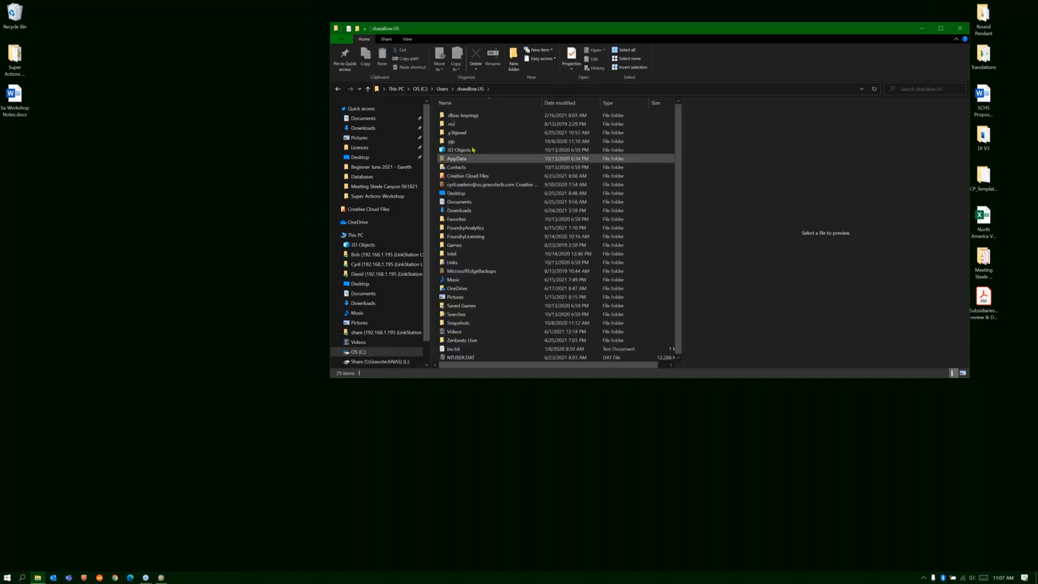
pyautogui.doubleClick(458, 132)
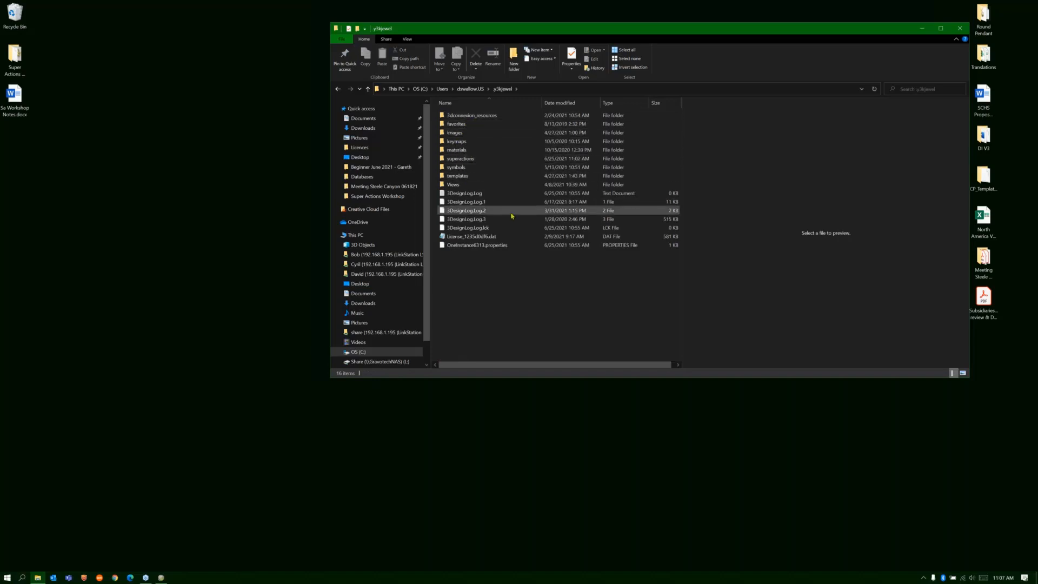
pyautogui.doubleClick(460, 158)
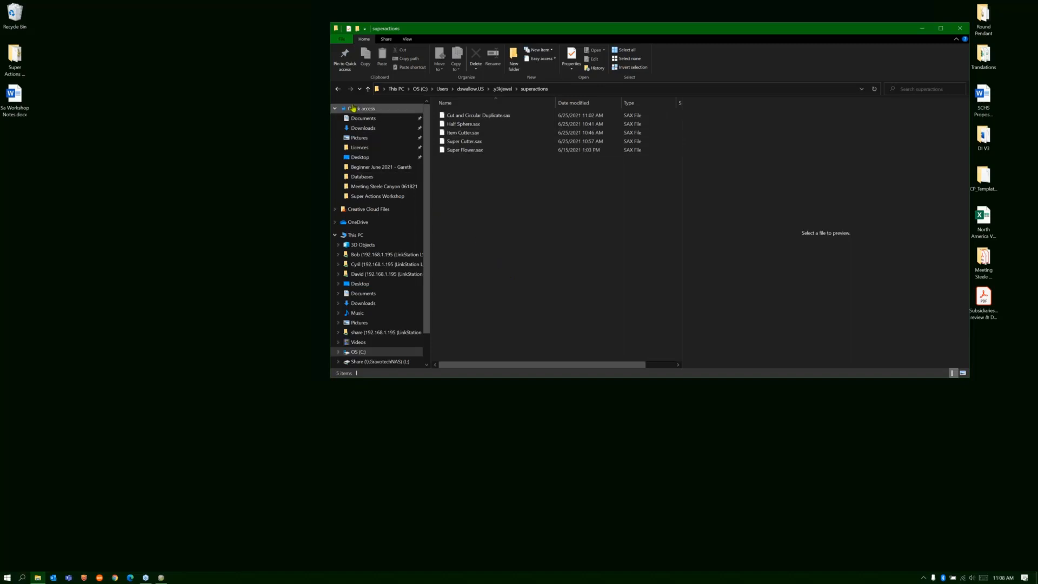
# Go back to the user's profile folder and retrace the path through .y3kjewel into superactions
pyautogui.click(338, 88)
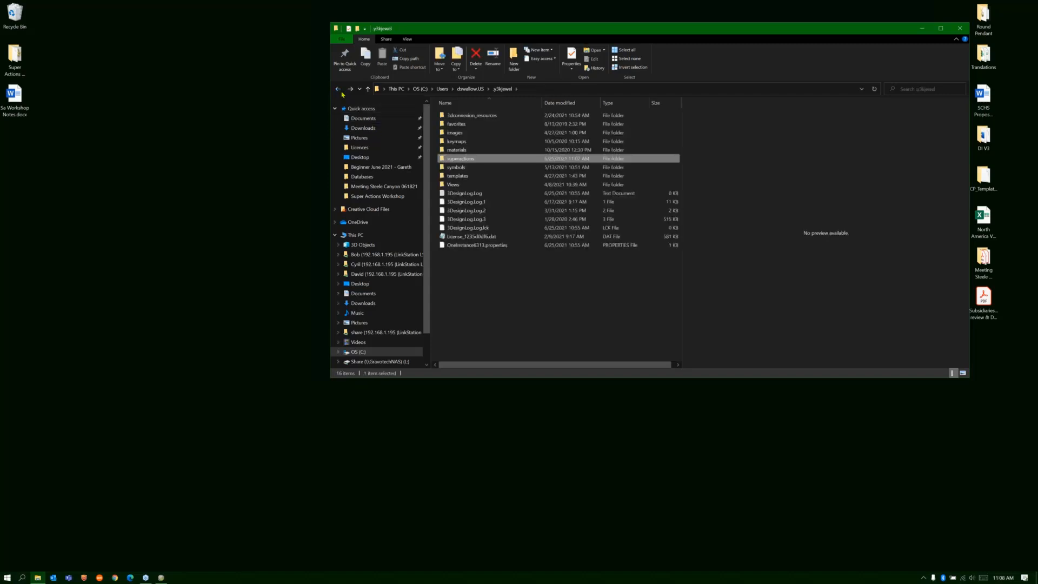
pyautogui.click(339, 89)
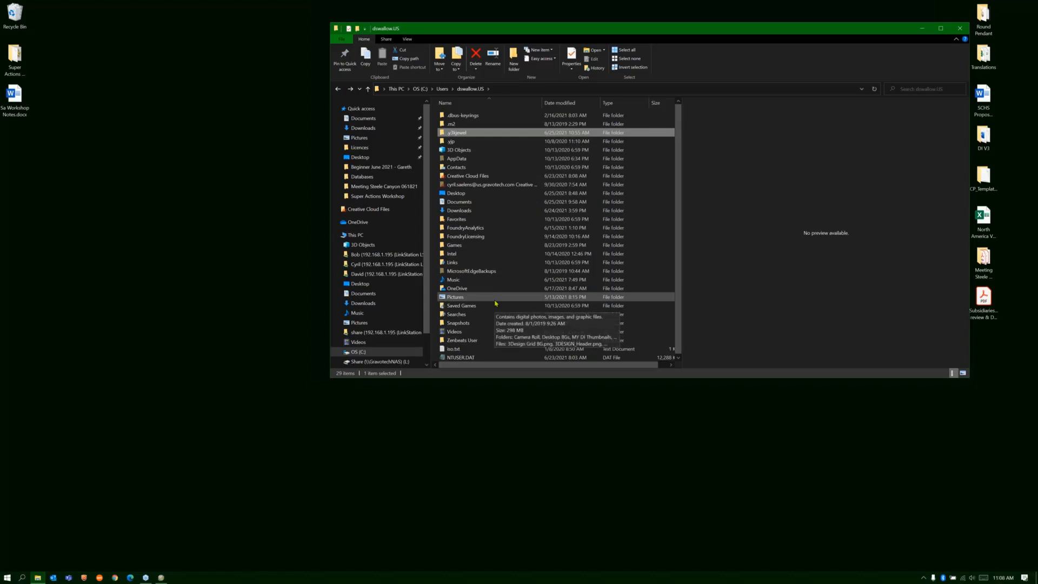
pyautogui.doubleClick(460, 135)
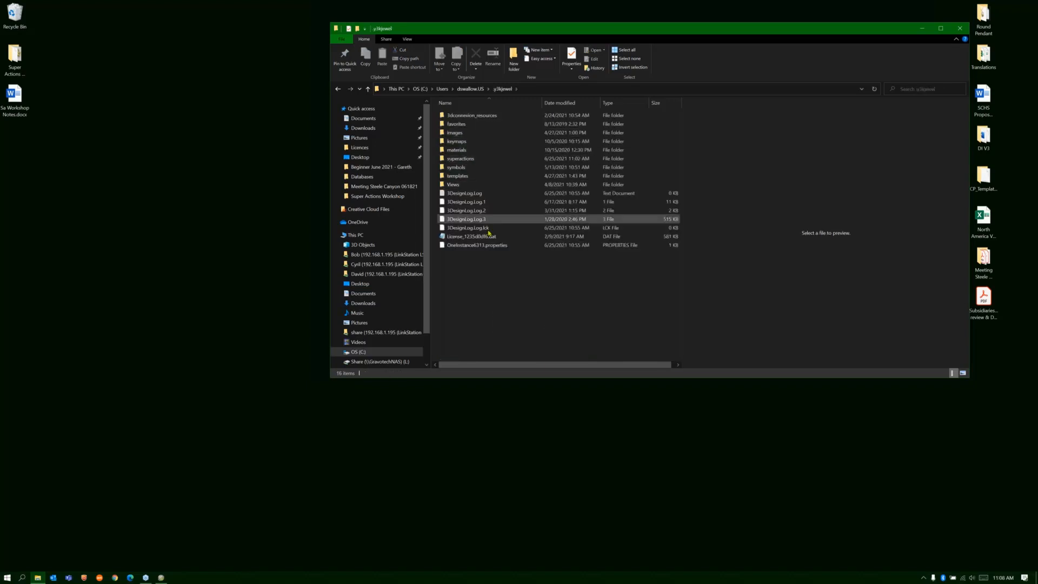
pyautogui.doubleClick(471, 160)
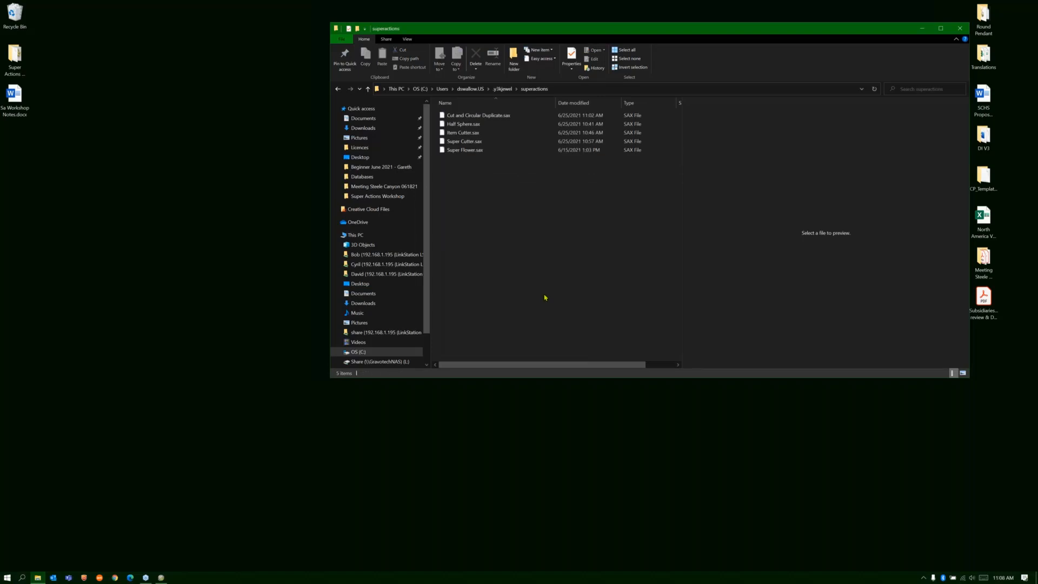